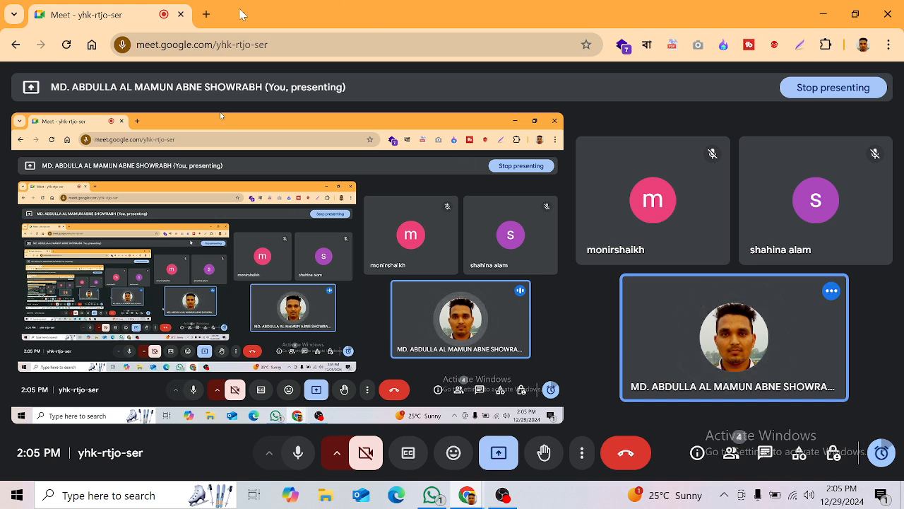
# Step: Load mailchimp.com in a new browser tab and scroll through the homepage features
pyautogui.click(207, 14)
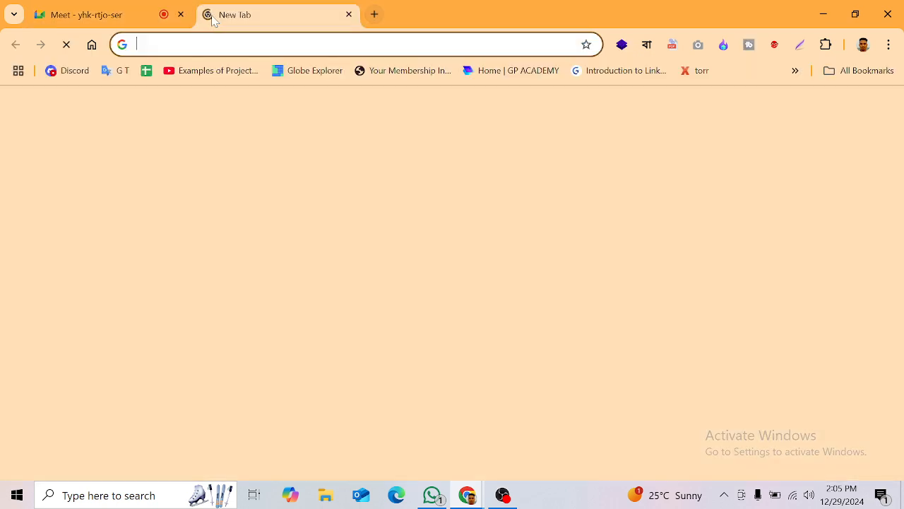
pyautogui.write('mailchimp.com')
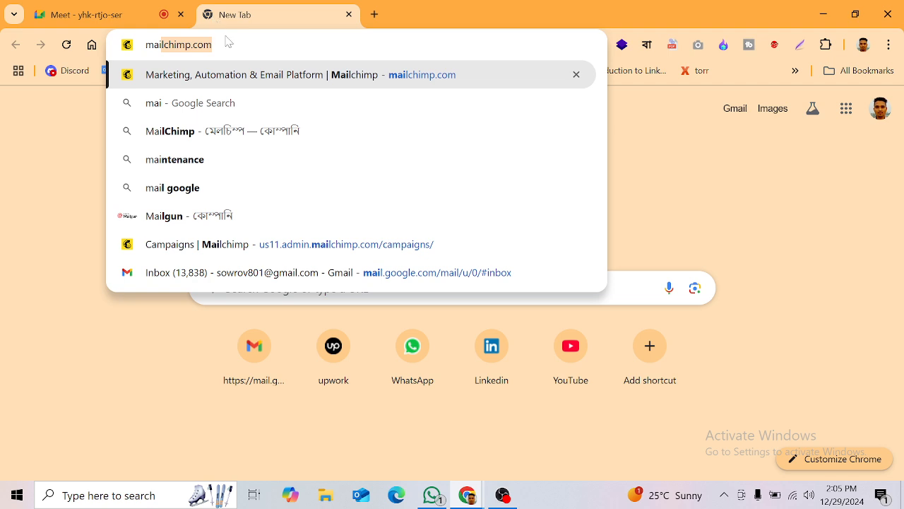
pyautogui.press('Right')
pyautogui.press('Return')
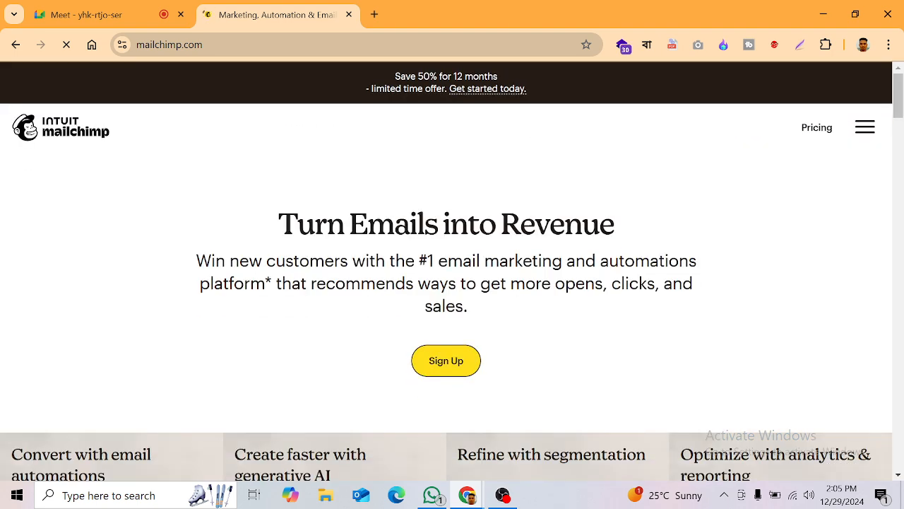
pyautogui.scroll(-10, 378, 314)
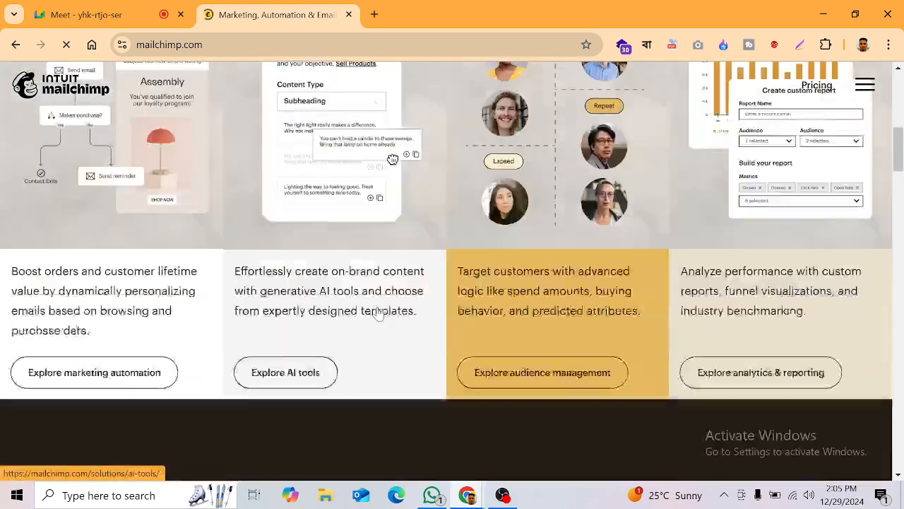
pyautogui.scroll(10, 378, 314)
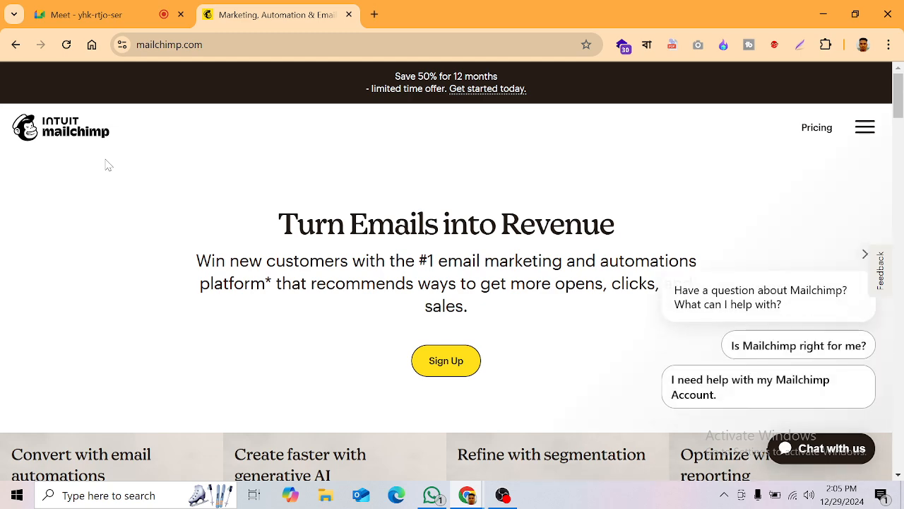
pyautogui.scroll(-5, 159, 254)
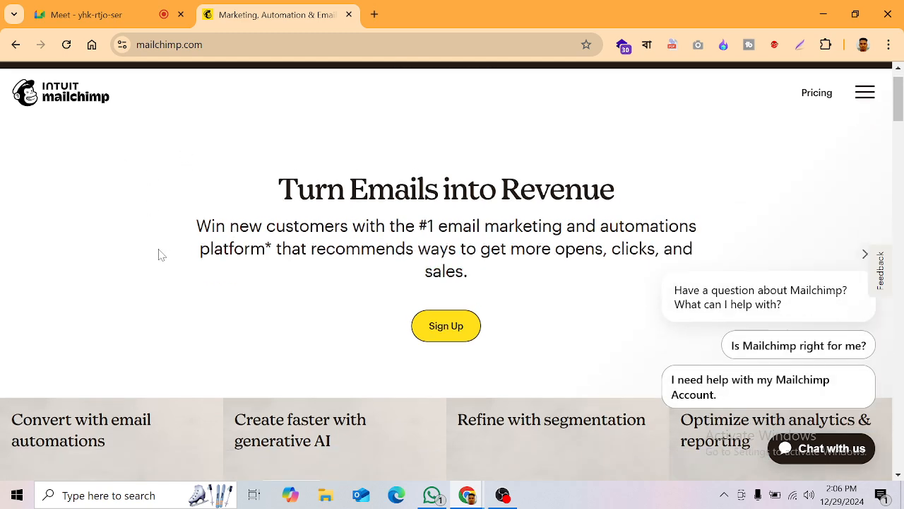
pyautogui.scroll(-1, 157, 261)
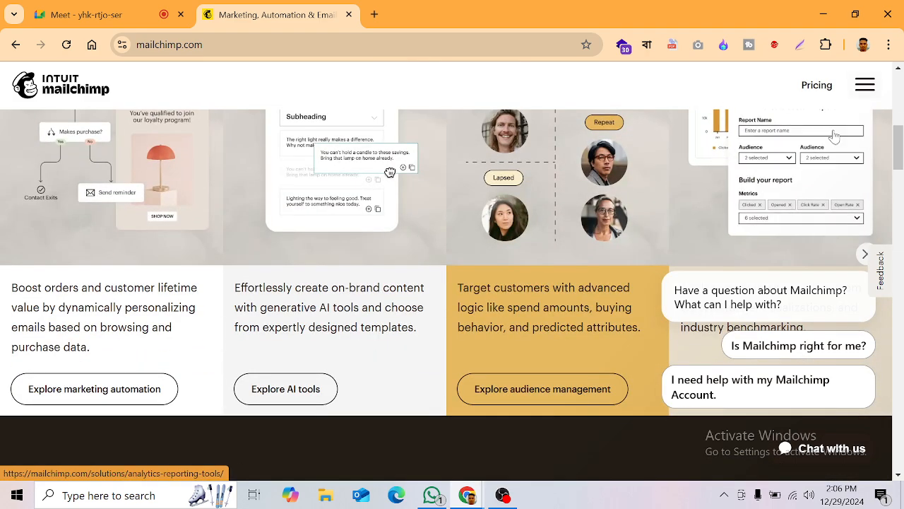
# Step: Switch to another Chrome profile, search Google for 'mailchimp' and choose the official site result
pyautogui.click(863, 45)
pyautogui.scroll(-2, 725, 305)
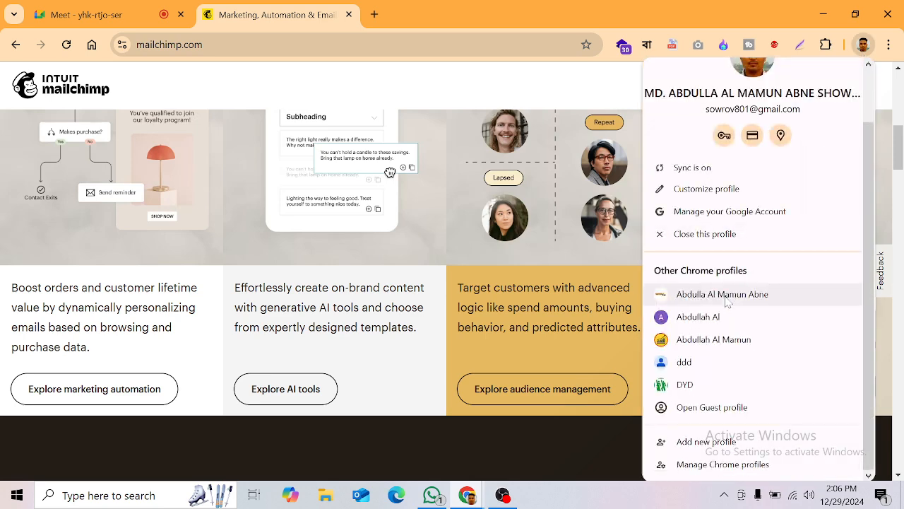
pyautogui.click(706, 339)
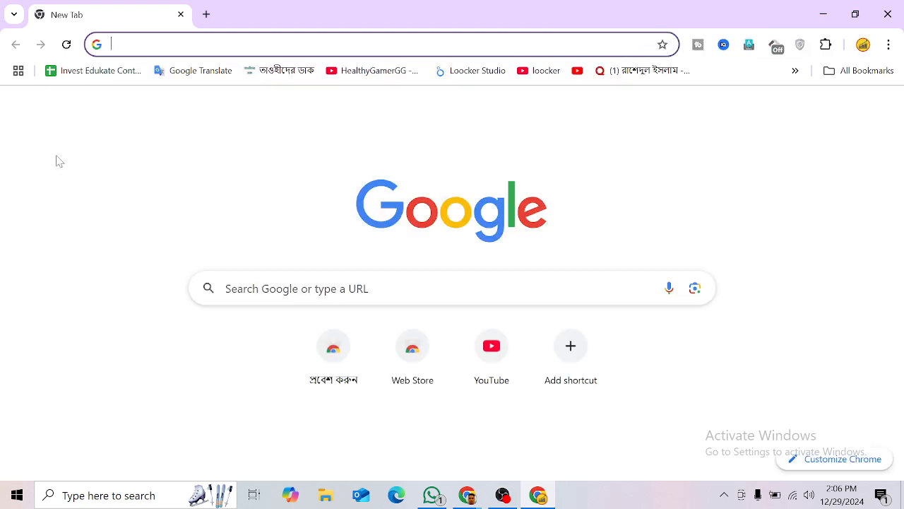
pyautogui.write('mail')
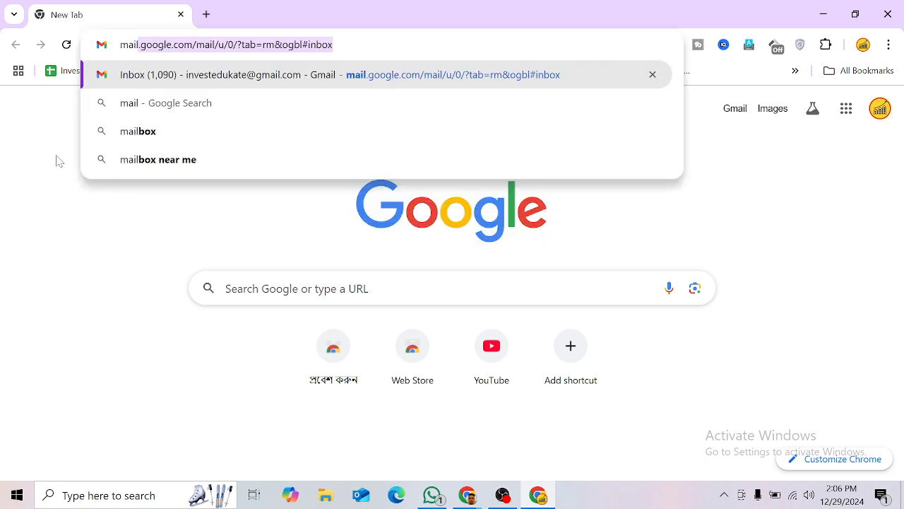
pyautogui.write('chi')
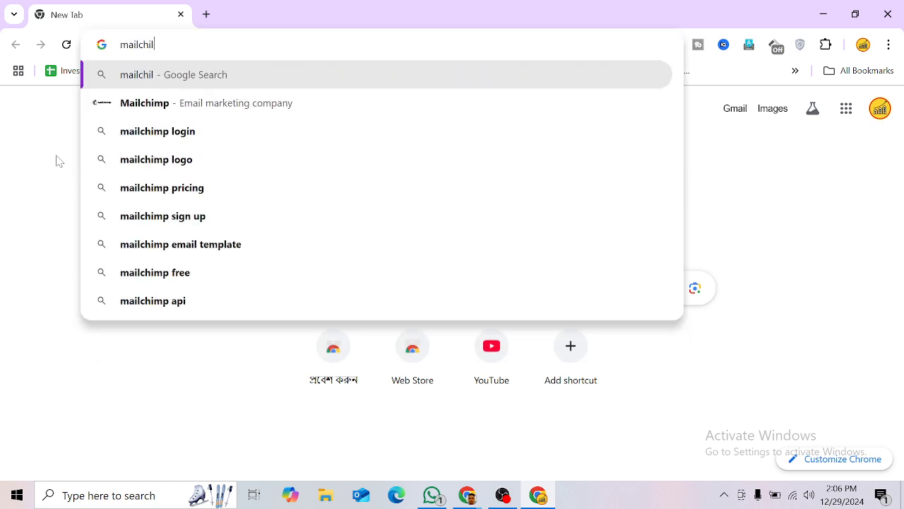
pyautogui.write('m')
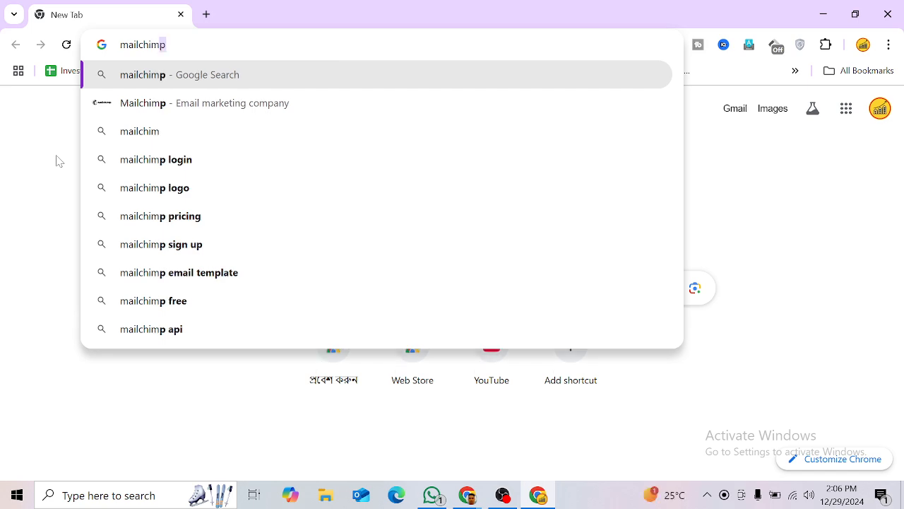
pyautogui.press('Return')
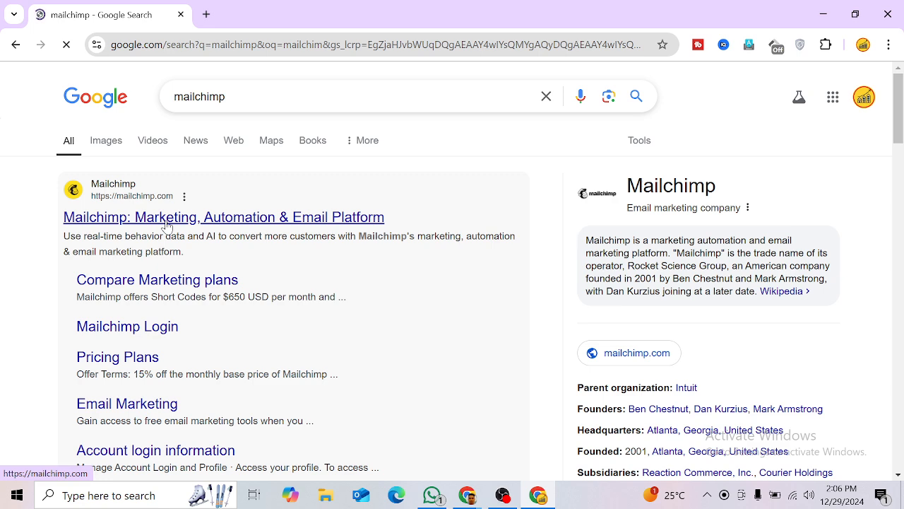
pyautogui.click(166, 225)
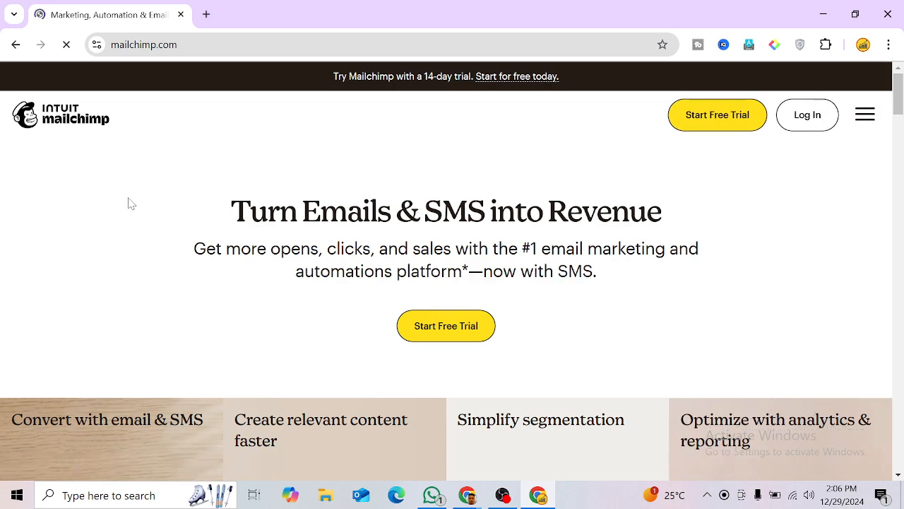
# Step: Scroll the Mailchimp homepage to the 14-day free Standard plan offer, then €19.32/month
pyautogui.scroll(-2, 279, 254)
pyautogui.scroll(-10, 269, 251)
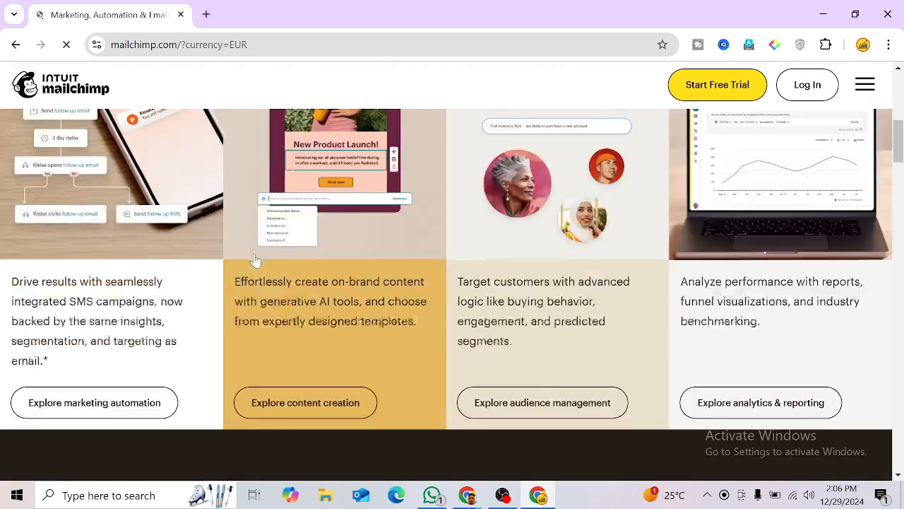
pyautogui.scroll(-8, 239, 271)
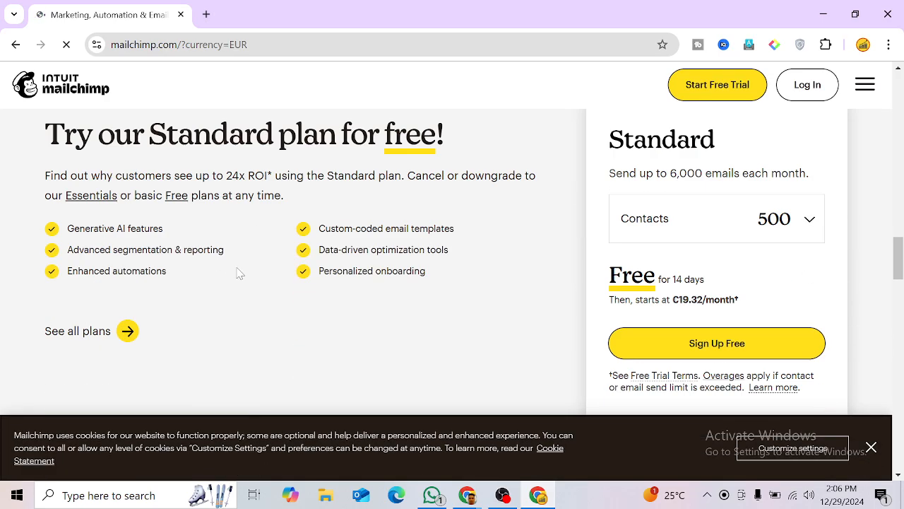
pyautogui.scroll(-2, 237, 272)
pyautogui.scroll(20, 240, 268)
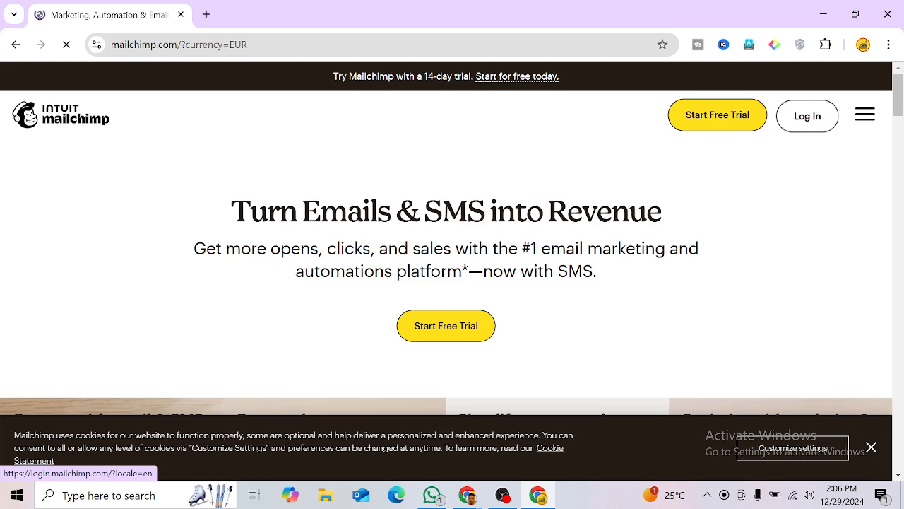
pyautogui.scroll(-3, 563, 303)
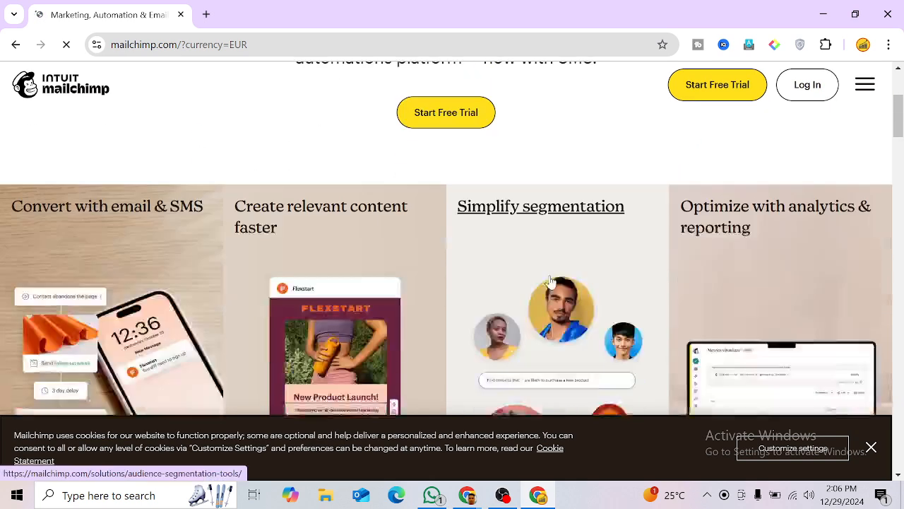
pyautogui.scroll(3, 541, 276)
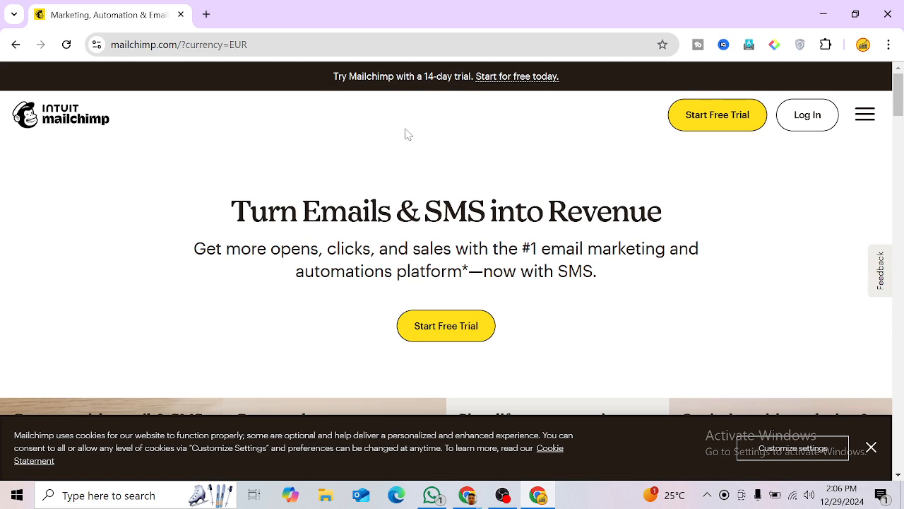
pyautogui.scroll(-2, 399, 136)
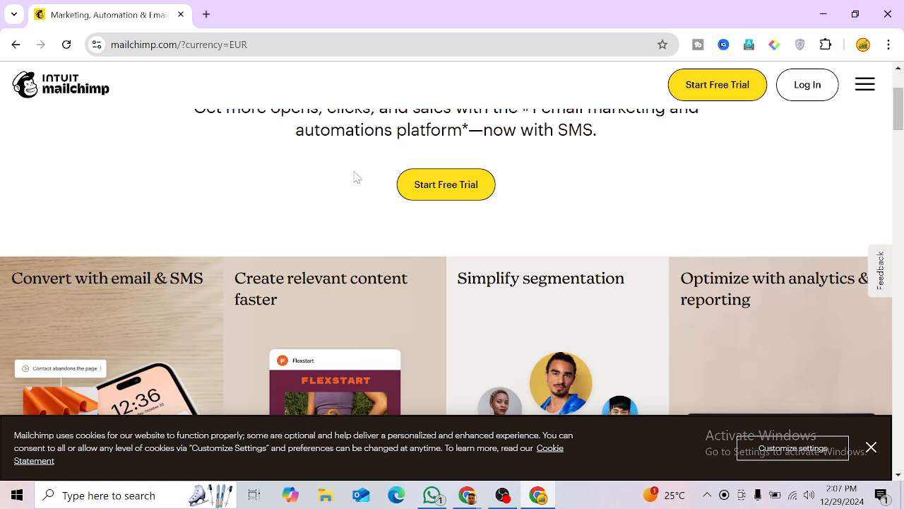
pyautogui.scroll(2, 353, 178)
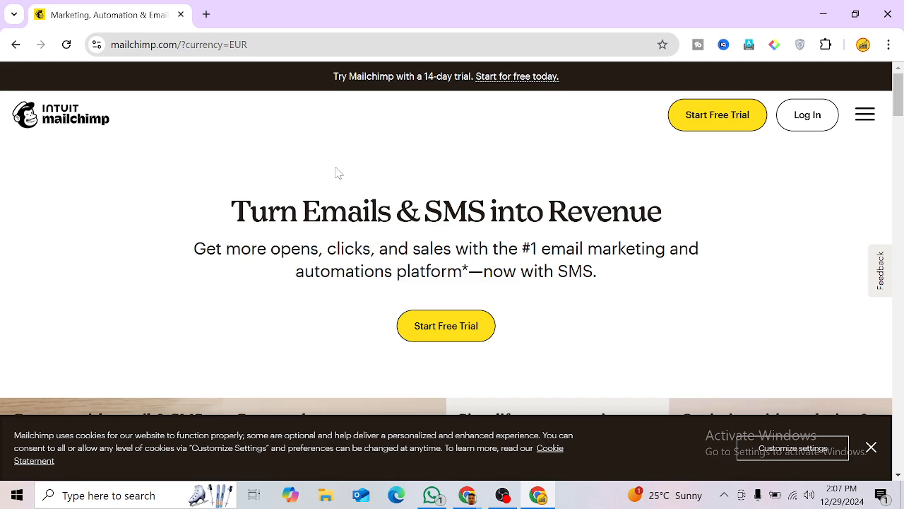
pyautogui.scroll(-5, 780, 295)
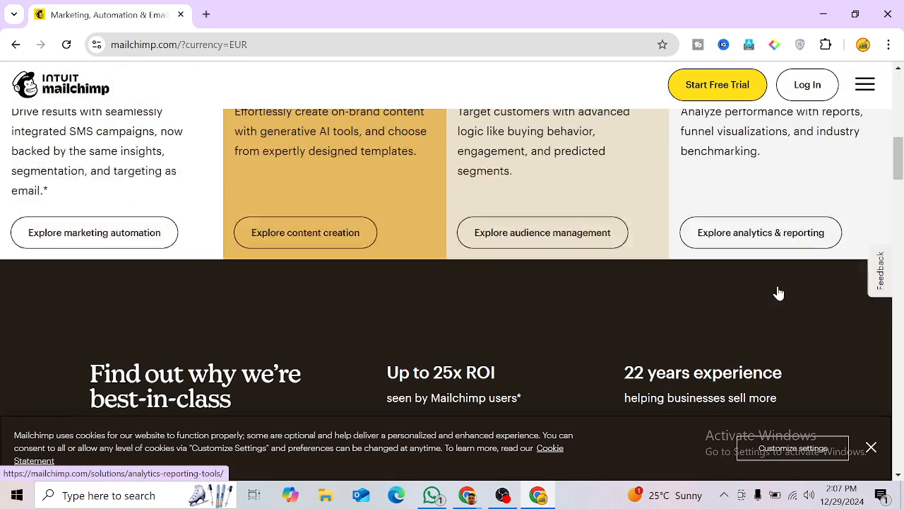
pyautogui.scroll(5, 777, 293)
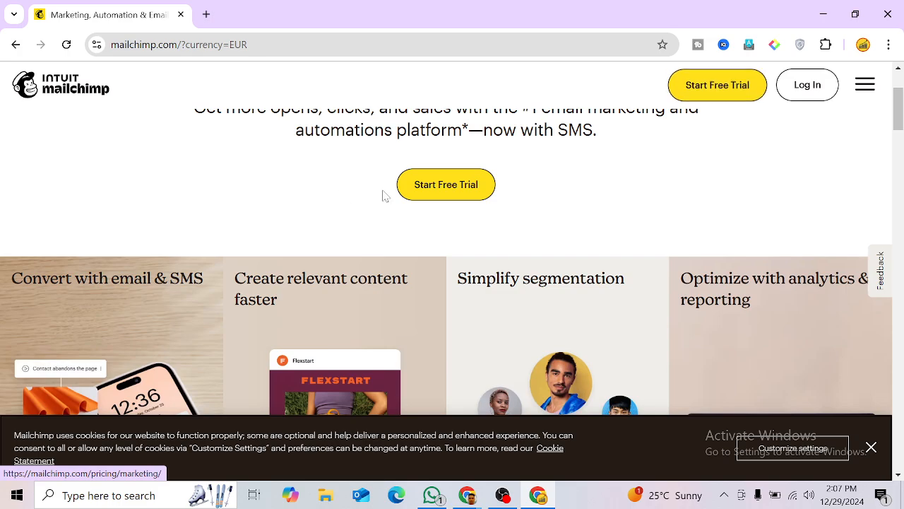
pyautogui.scroll(-10, 789, 240)
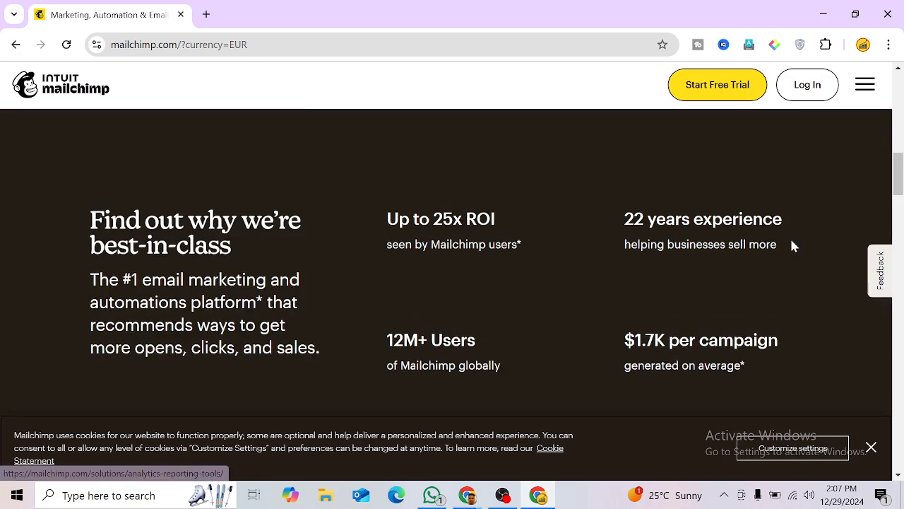
pyautogui.scroll(-6, 790, 244)
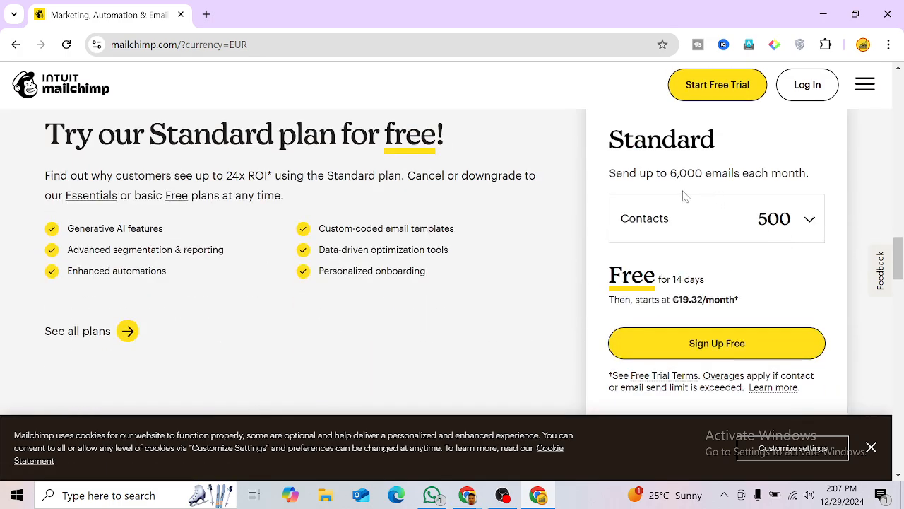
# Step: Start the free Standard plan signup and focus the Business email field
pyautogui.click(711, 348)
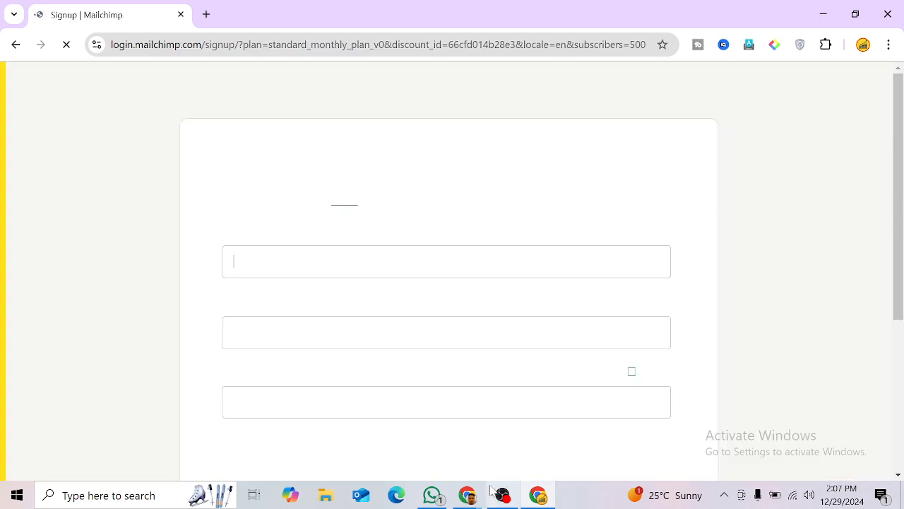
pyautogui.click(502, 495)
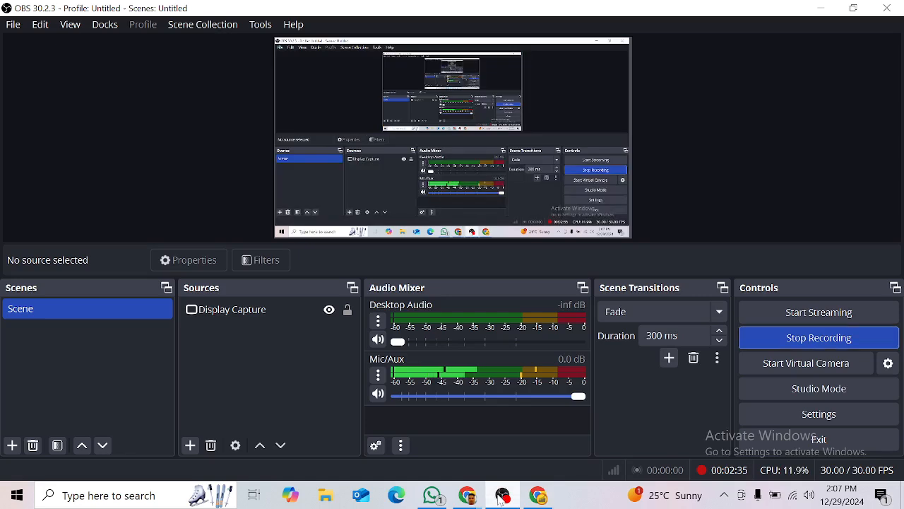
pyautogui.click(501, 497)
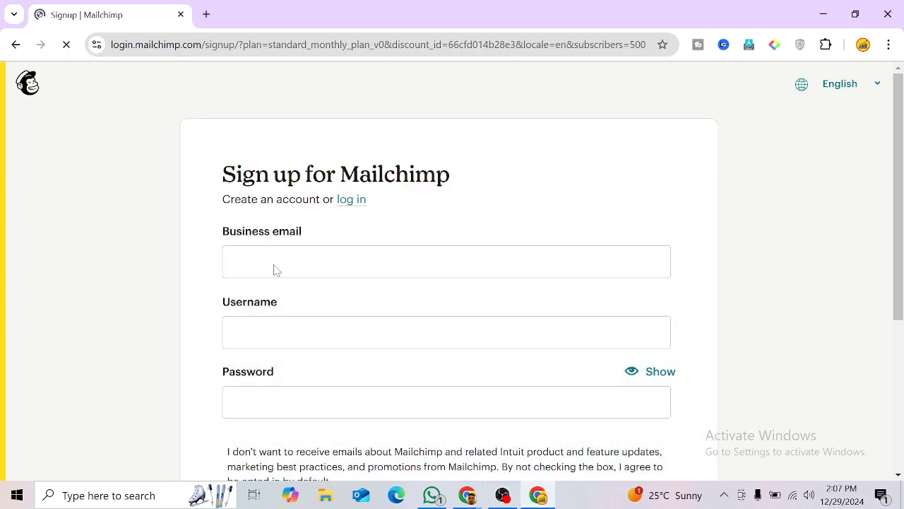
pyautogui.click(275, 269)
pyautogui.click(204, 305)
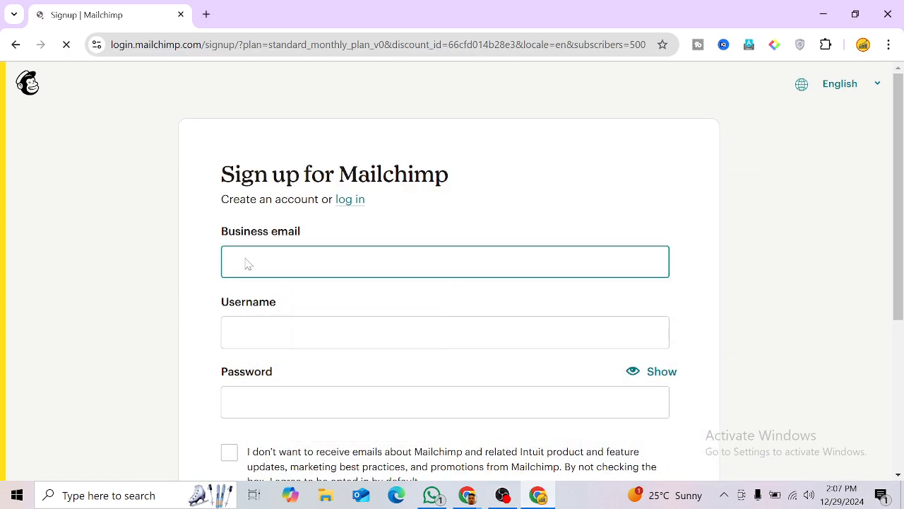
pyautogui.click(247, 263)
pyautogui.scroll(-1, 448, 269)
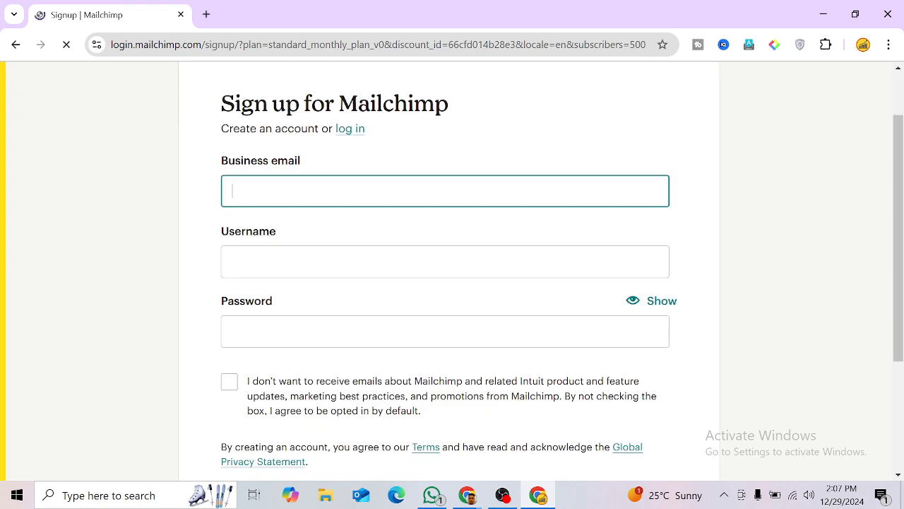
pyautogui.click(233, 261)
pyautogui.scroll(-1, 262, 297)
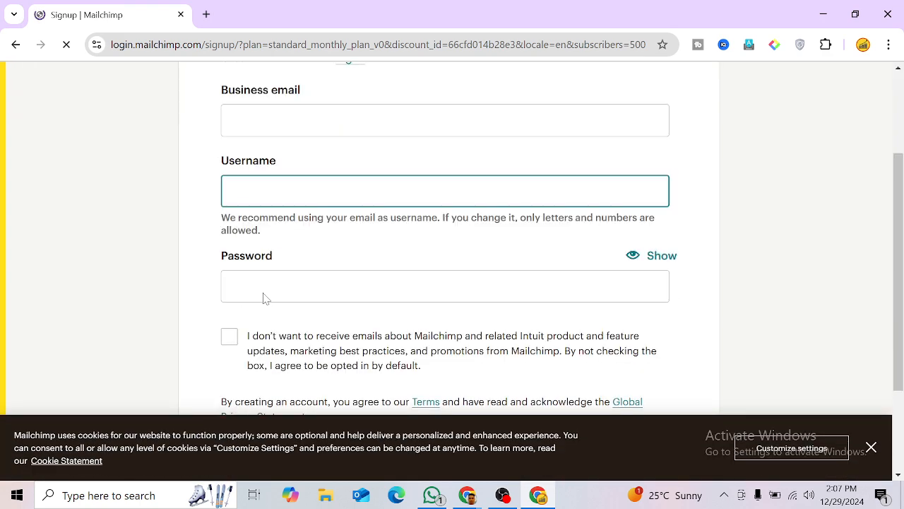
pyautogui.scroll(2, 265, 300)
pyautogui.hotkey('shift', 'Tab')
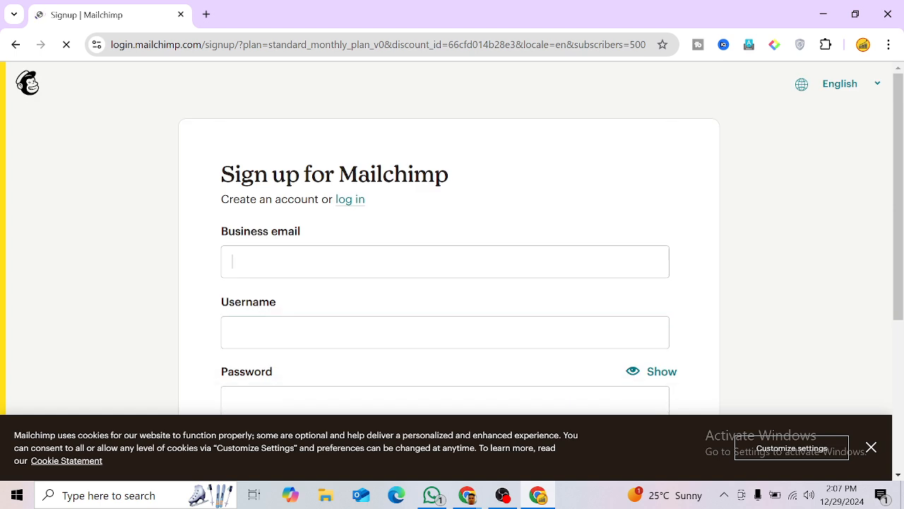
# Step: Copy the Google account's email address from a new tab and return to the Signup tab
pyautogui.click(863, 45)
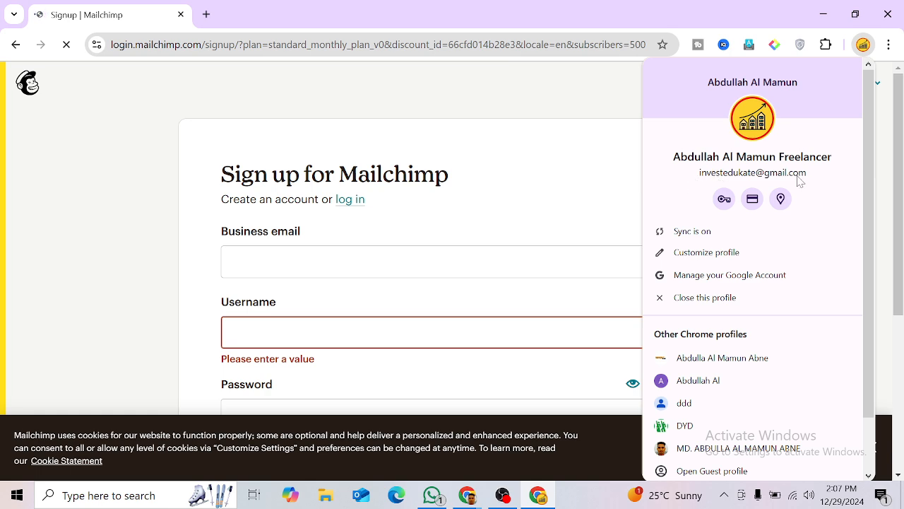
pyautogui.click(557, 125)
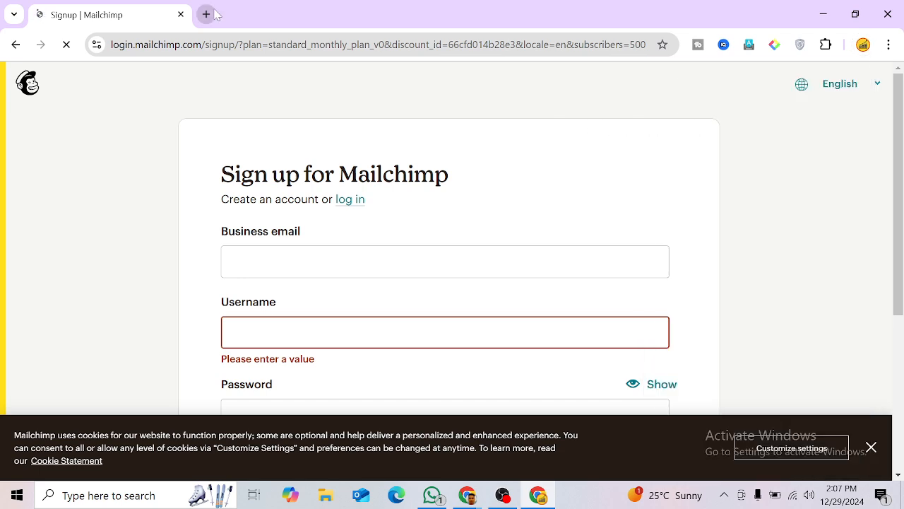
pyautogui.click(214, 14)
pyautogui.click(863, 45)
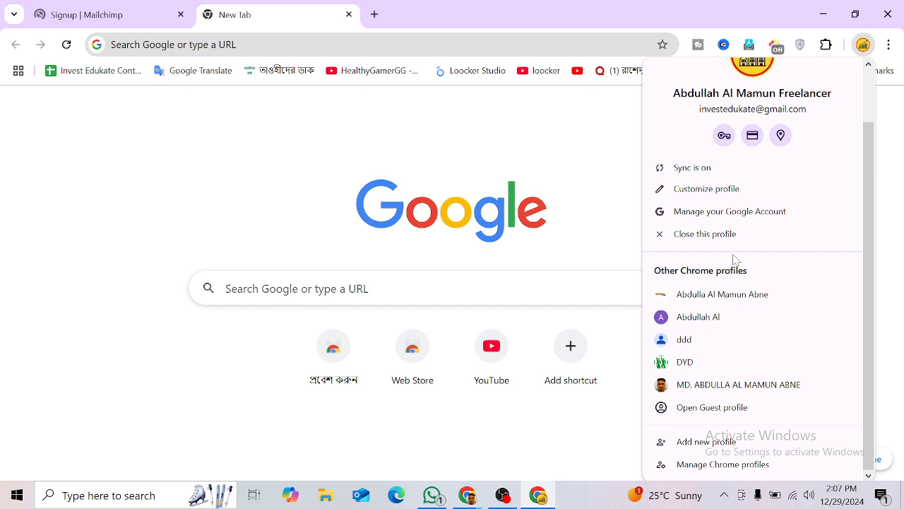
pyautogui.click(891, 130)
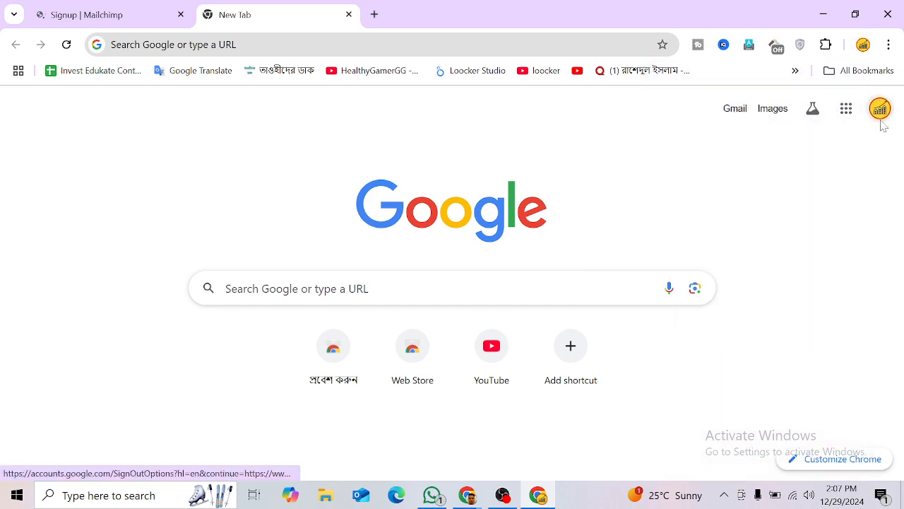
pyautogui.click(880, 110)
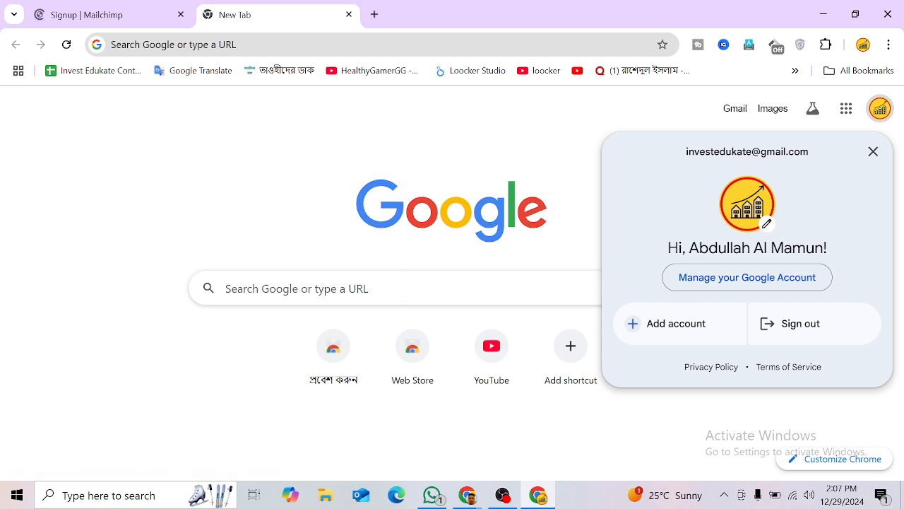
pyautogui.moveTo(685, 152); pyautogui.dragTo(847, 160)
pyautogui.hotkey('ctrl', 'c')
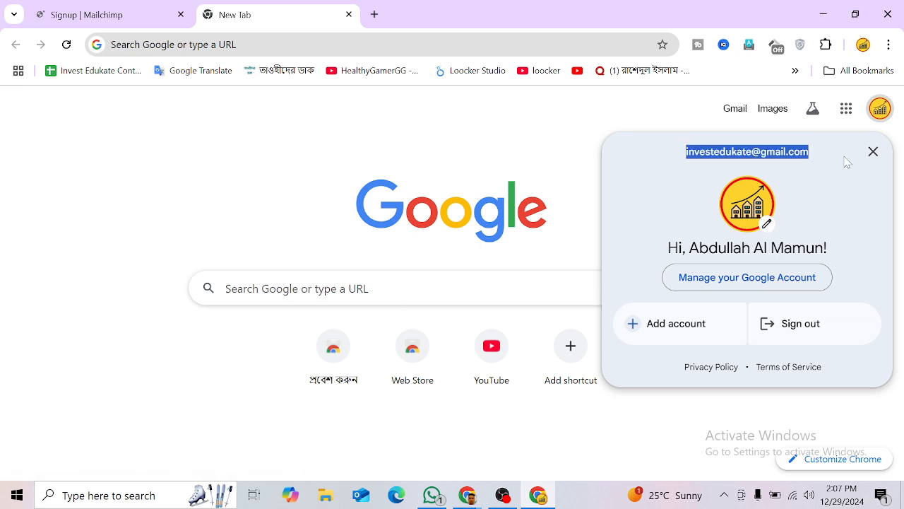
pyautogui.click(168, 10)
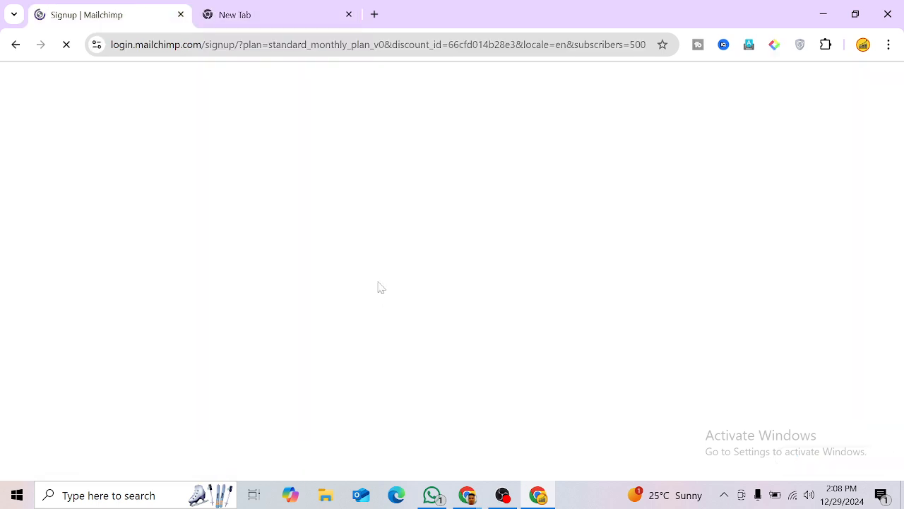
# Step: Paste the copied email into Business email and Username, trimming the domain from the username
pyautogui.click(322, 262)
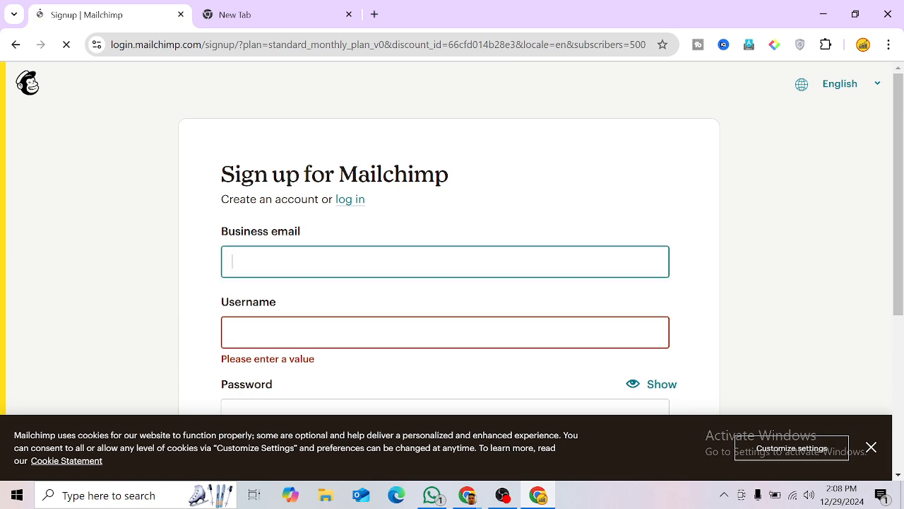
pyautogui.hotkey('ctrl', 'v')
pyautogui.press('Tab')
pyautogui.hotkey('ctrl', 'v')
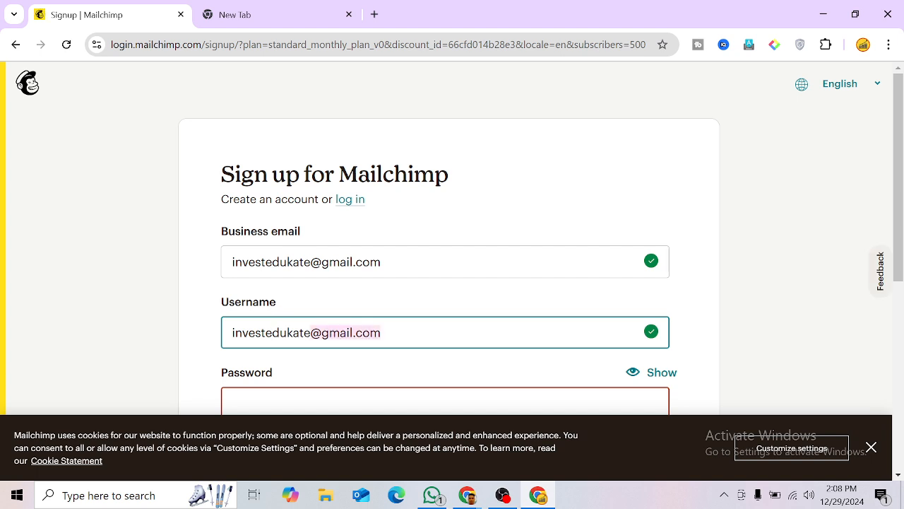
pyautogui.press('BackSpace')
# Step: Enter the account password and check it with the show/hide toggle
pyautogui.scroll(-1, 452, 240)
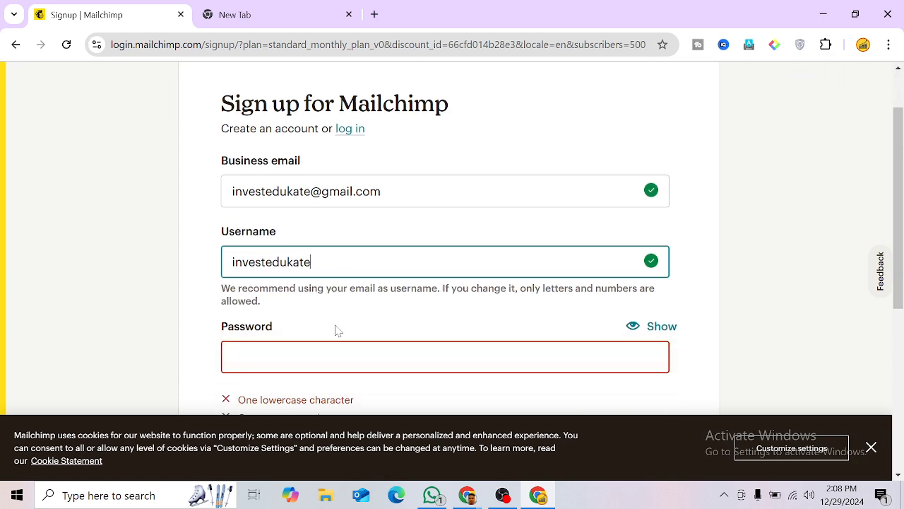
pyautogui.click(279, 347)
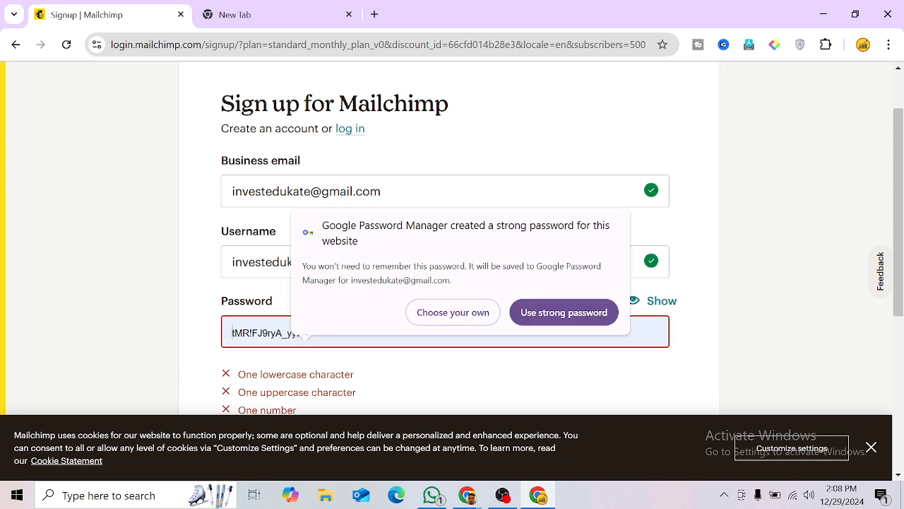
pyautogui.click(146, 344)
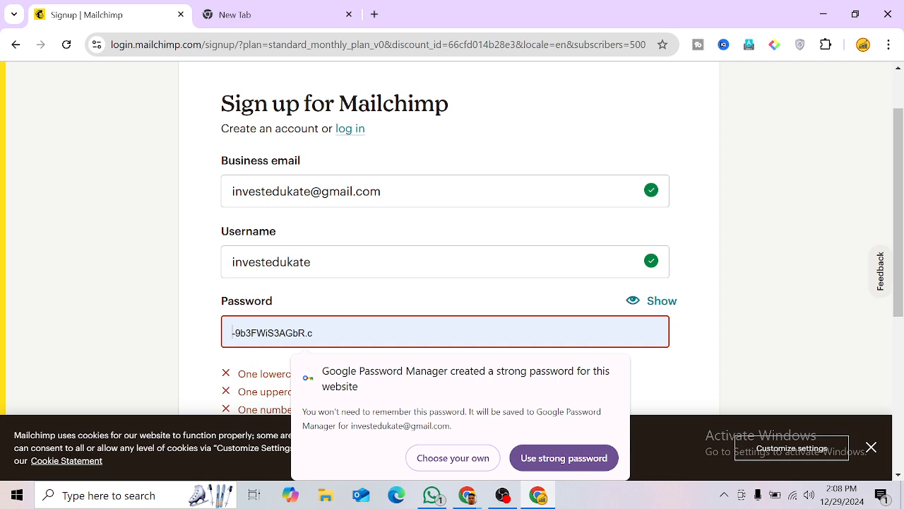
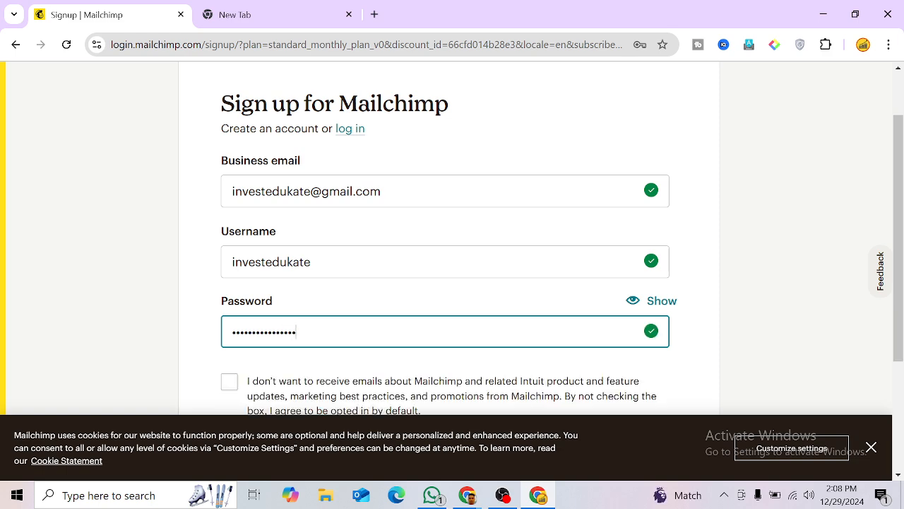
pyautogui.scroll(-1, 354, 313)
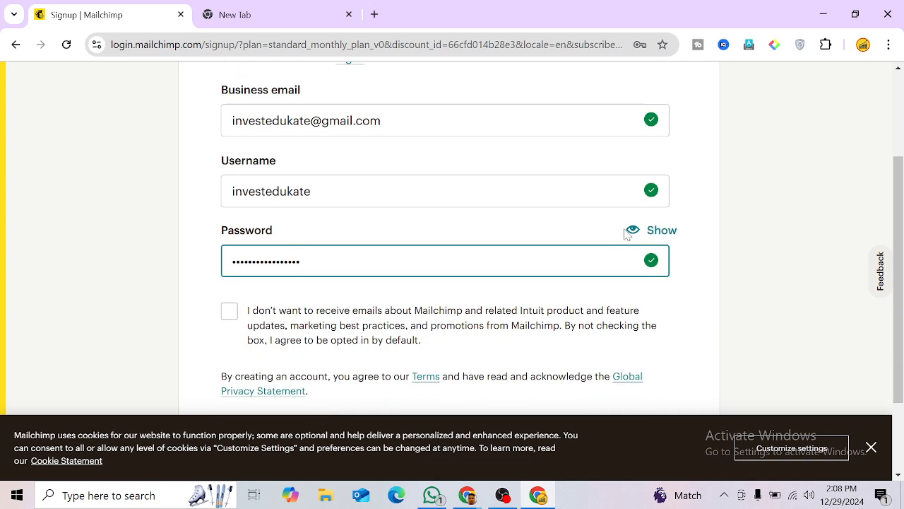
pyautogui.click(631, 232)
pyautogui.click(632, 232)
# Step: Opt out of Mailchimp marketing emails and submit the signup form
pyautogui.click(228, 312)
pyautogui.scroll(-1, 282, 313)
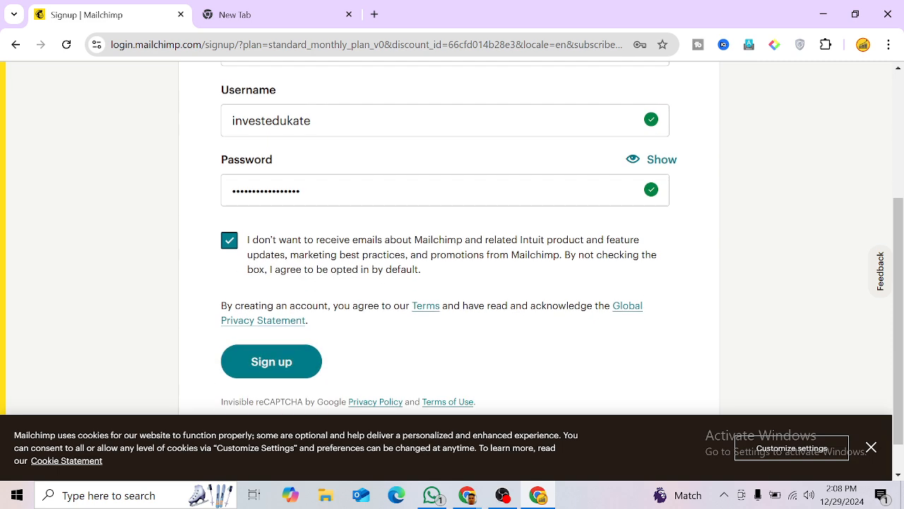
pyautogui.click(228, 240)
pyautogui.click(229, 241)
pyautogui.scroll(-1, 286, 253)
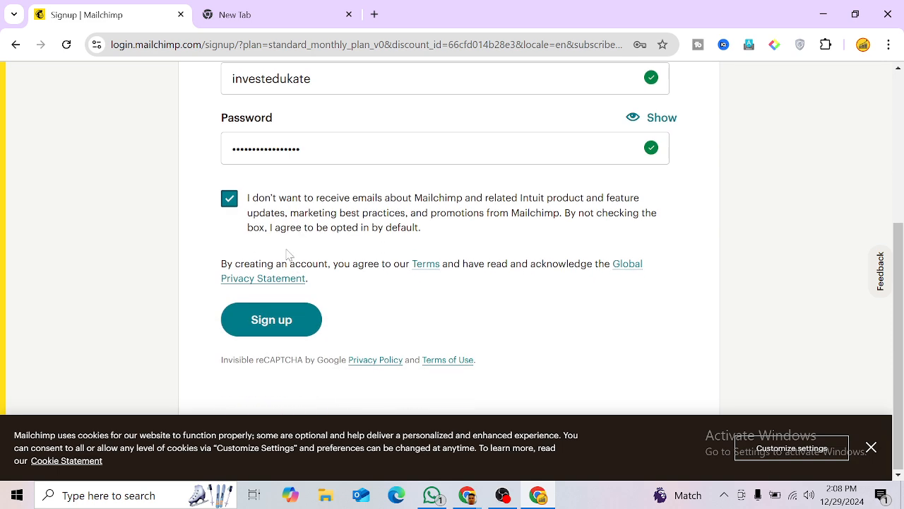
pyautogui.click(270, 324)
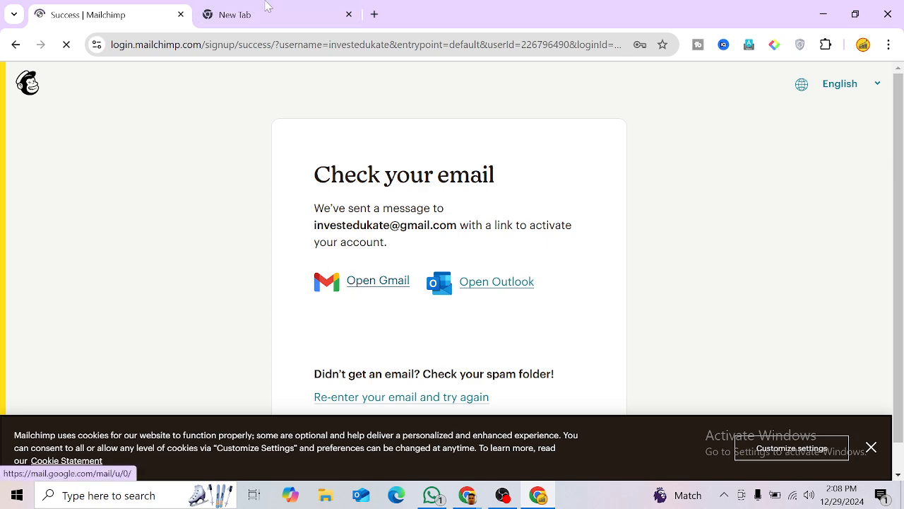
# Step: Save the new Mailchimp login in Chrome and open Gmail
pyautogui.click(249, 9)
pyautogui.click(156, 14)
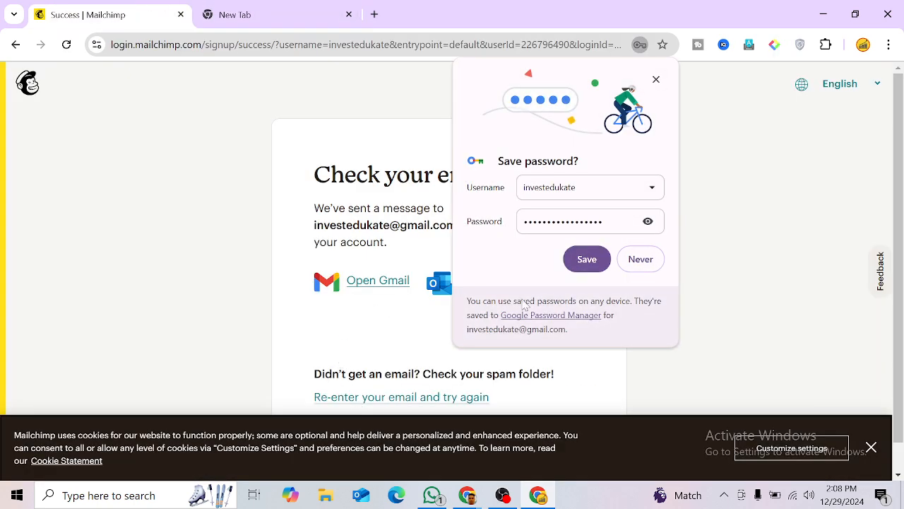
pyautogui.click(590, 264)
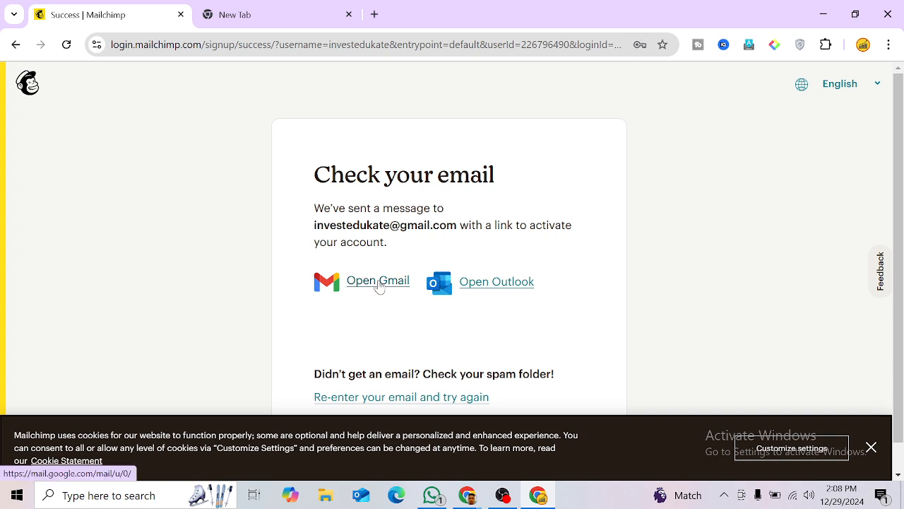
pyautogui.click(379, 282)
# Step: Open the 'Activate your Mailchimp account' email and follow its Activate Account link
pyautogui.click(131, 9)
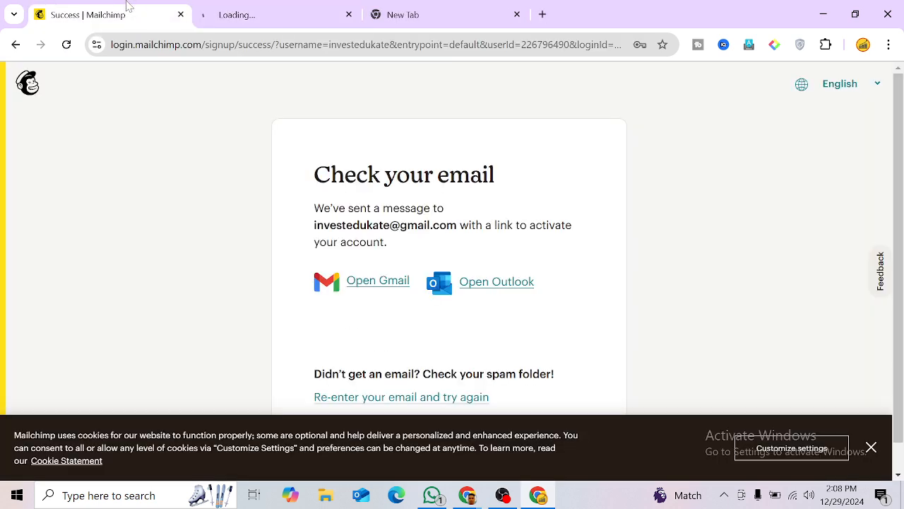
pyautogui.click(318, 7)
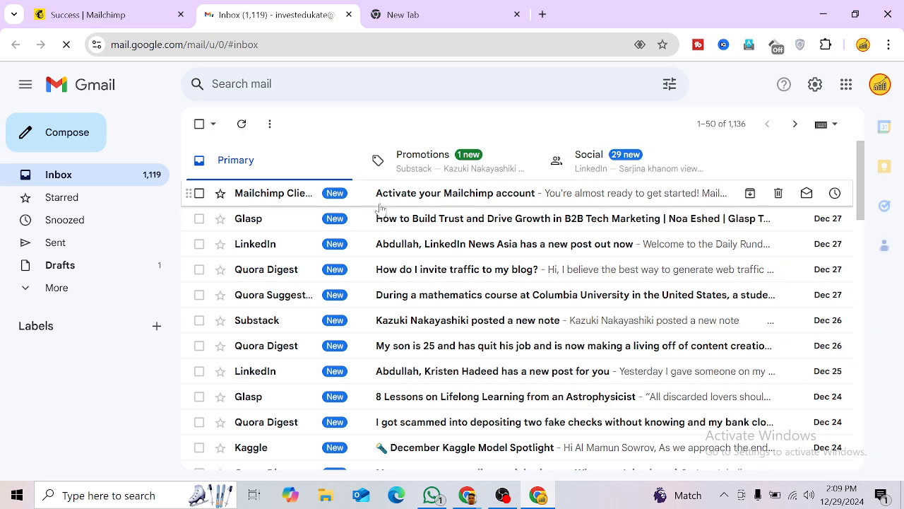
pyautogui.click(408, 204)
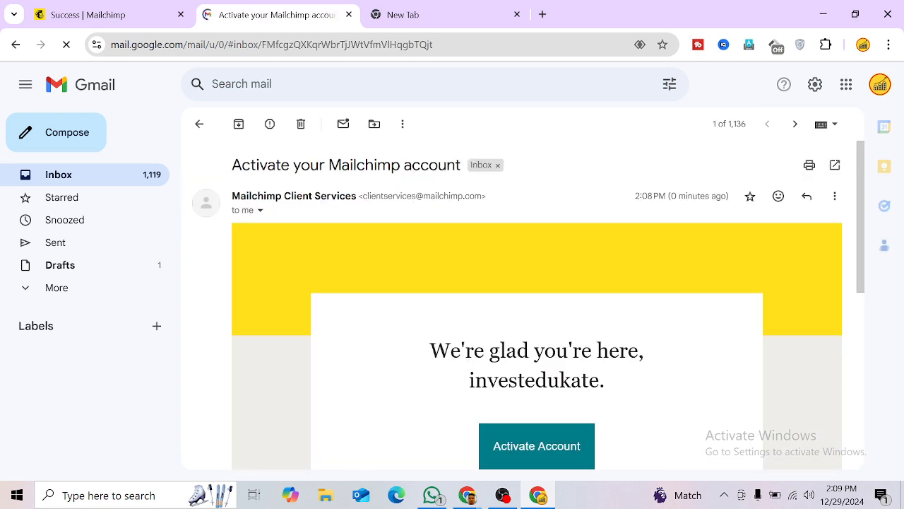
pyautogui.scroll(-2, 481, 409)
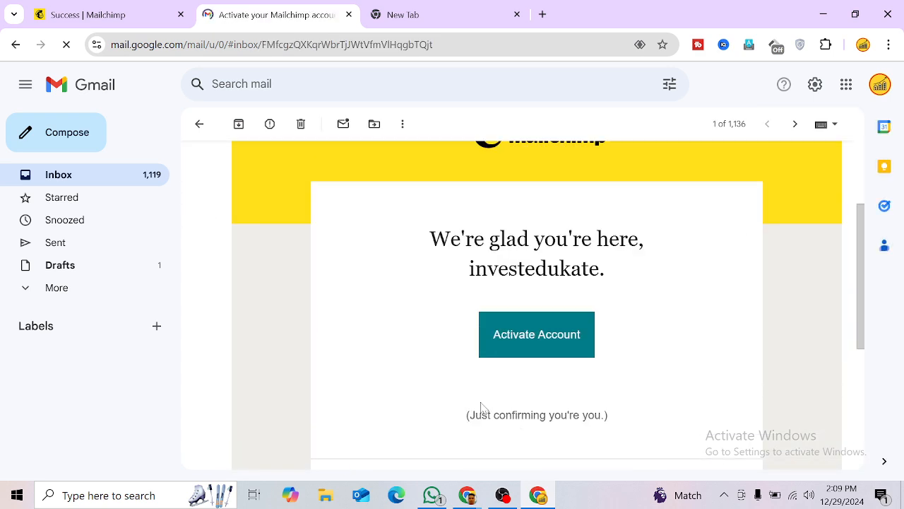
pyautogui.click(512, 343)
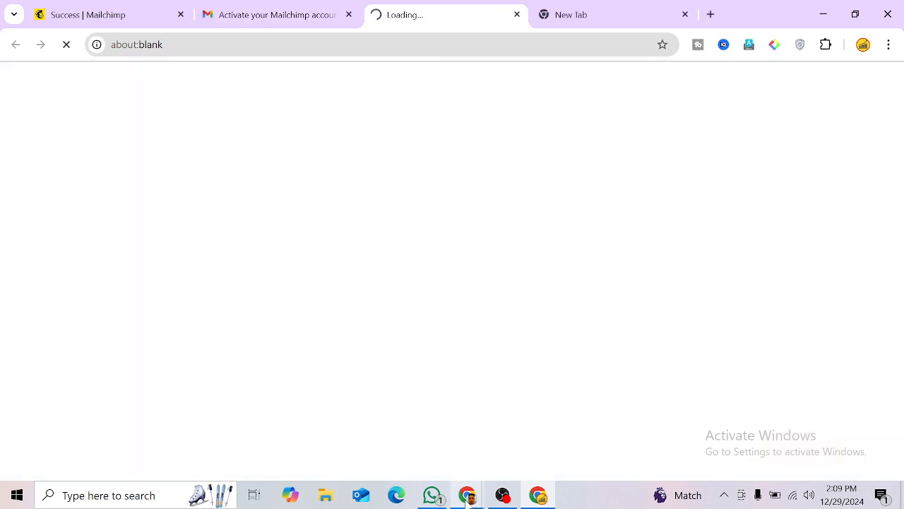
# Step: Admit the waiting participant into the Google Meet call
pyautogui.moveTo(470, 498)
pyautogui.moveTo(459, 478)
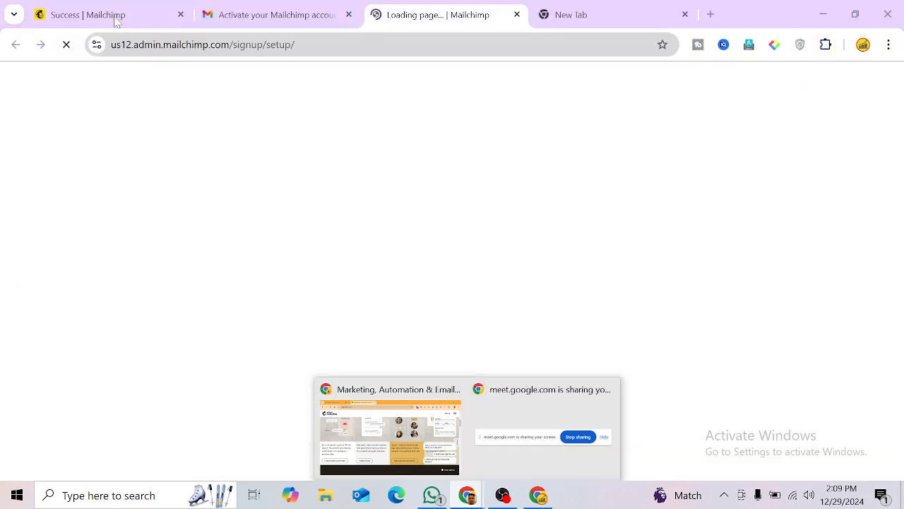
pyautogui.click(118, 15)
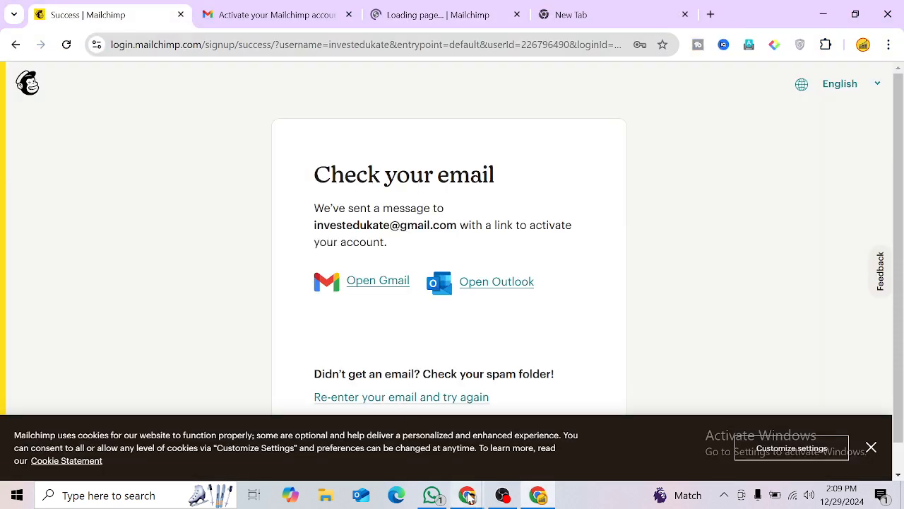
pyautogui.moveTo(470, 497)
pyautogui.click(427, 441)
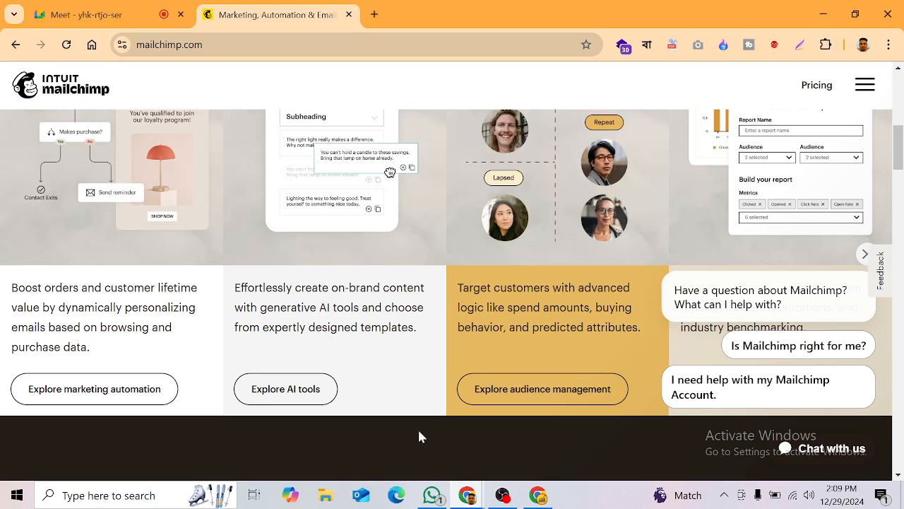
pyautogui.click(84, 14)
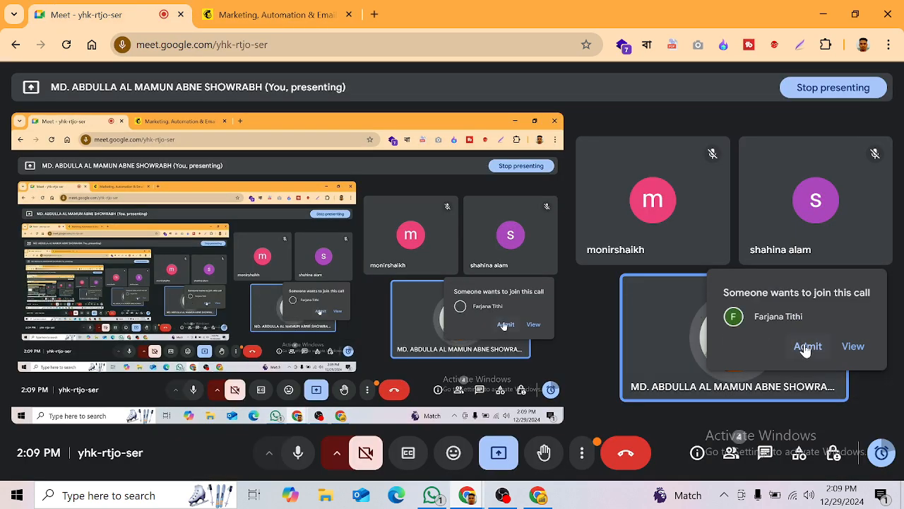
pyautogui.click(805, 350)
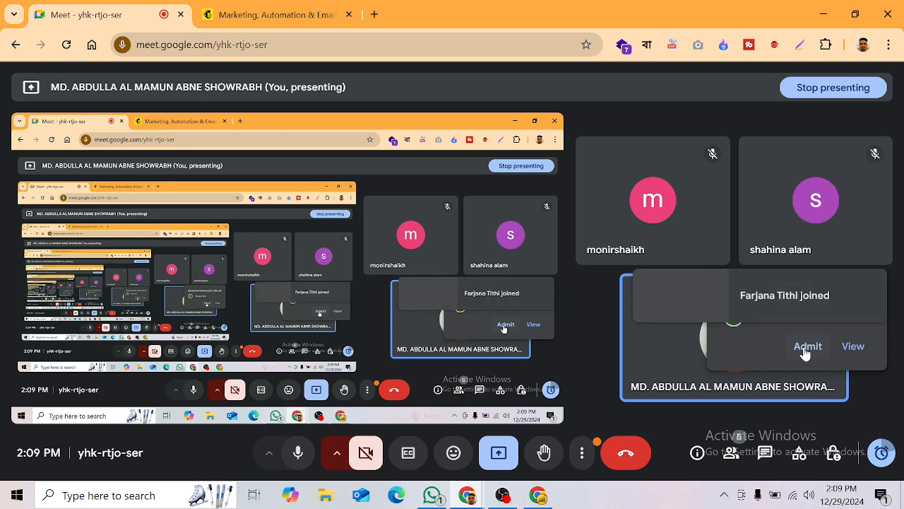
# Step: Return to Chrome and bring up the Mailchimp account setup page
pyautogui.click(539, 498)
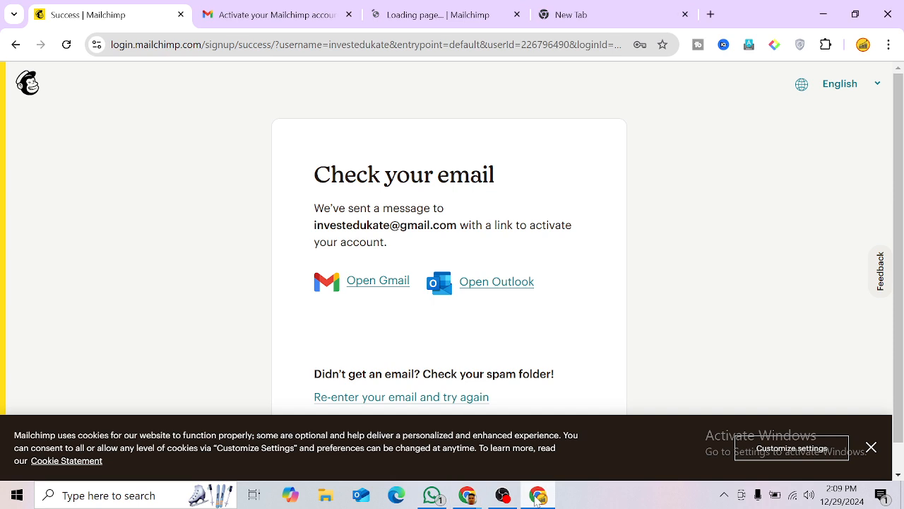
pyautogui.click(276, 14)
pyautogui.click(454, 8)
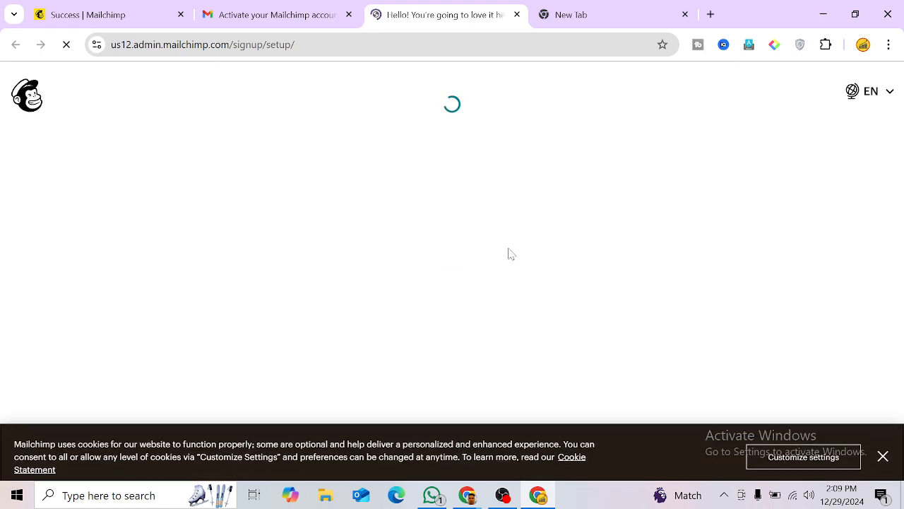
# Step: Dismiss the cookie notice and review the 14-day Standard trial checkout, $0.00 due today
pyautogui.click(883, 447)
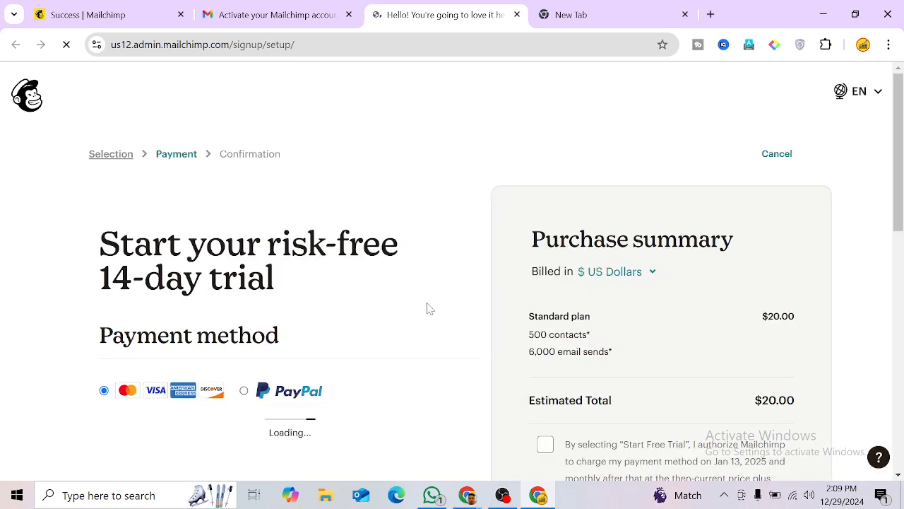
pyautogui.scroll(-3, 426, 311)
pyautogui.scroll(-8, 424, 311)
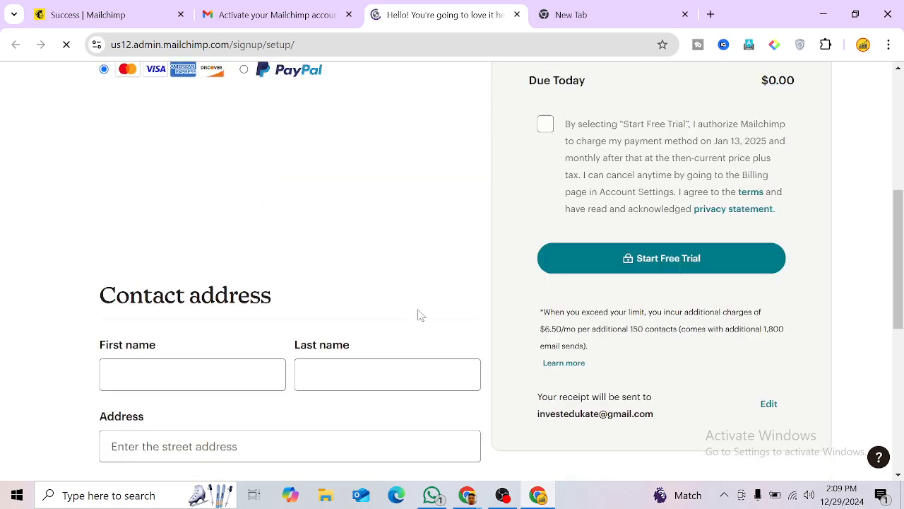
pyautogui.scroll(2, 418, 318)
pyautogui.scroll(2, 418, 318)
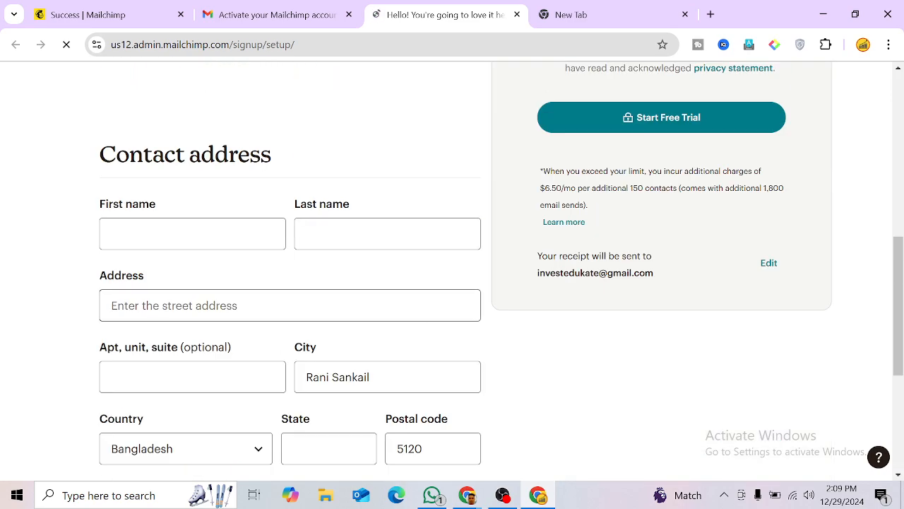
pyautogui.scroll(-4, 417, 324)
pyautogui.scroll(5, 415, 323)
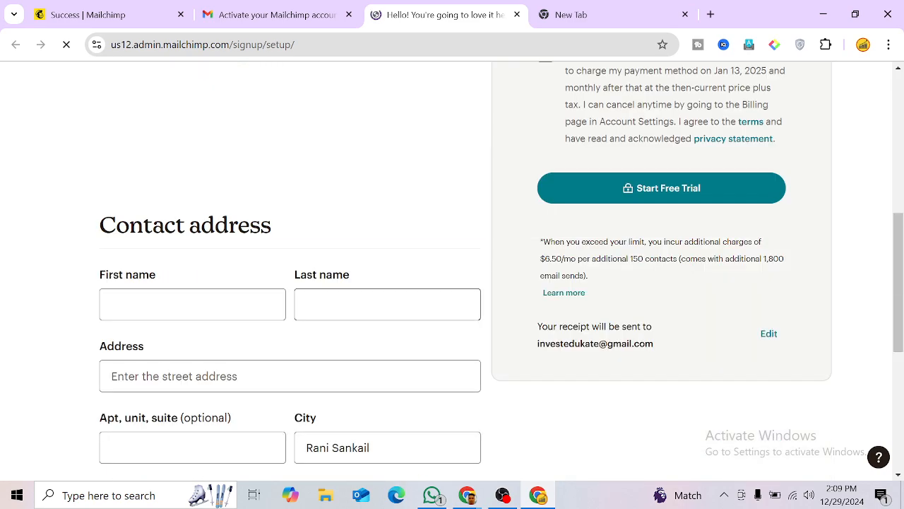
pyautogui.scroll(4, 416, 323)
pyautogui.scroll(-3, 415, 295)
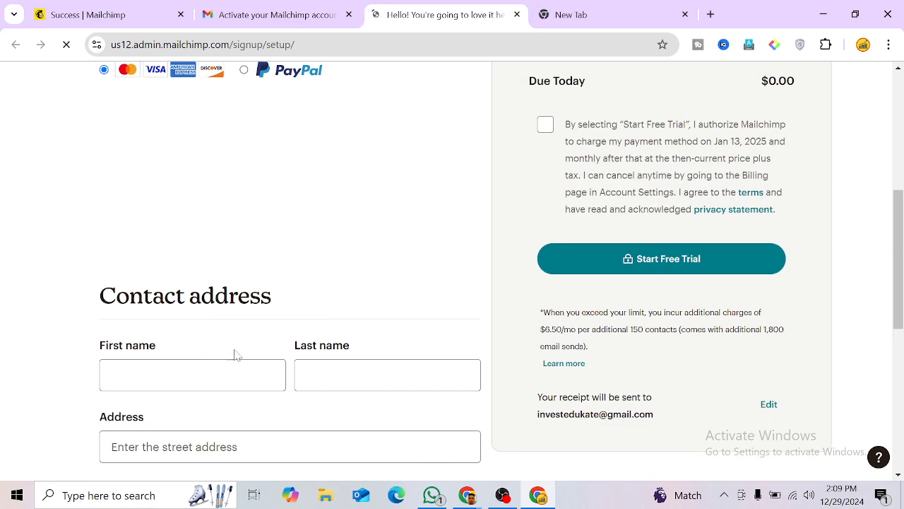
# Step: Place the cursor in the Contact address First name field, ready to fill it in
pyautogui.click(176, 374)
pyautogui.press('Tab')
pyautogui.click(214, 364)
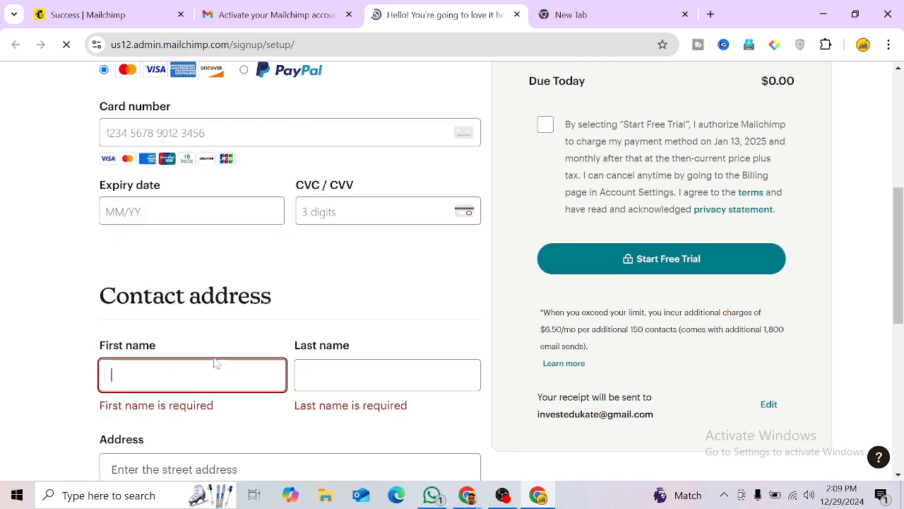
pyautogui.scroll(2, 317, 272)
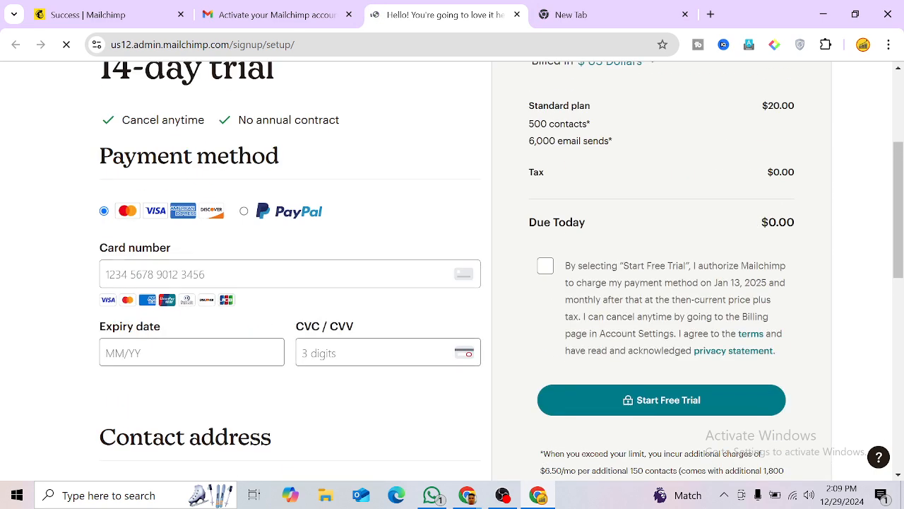
pyautogui.scroll(-4, 317, 272)
pyautogui.scroll(7, 373, 273)
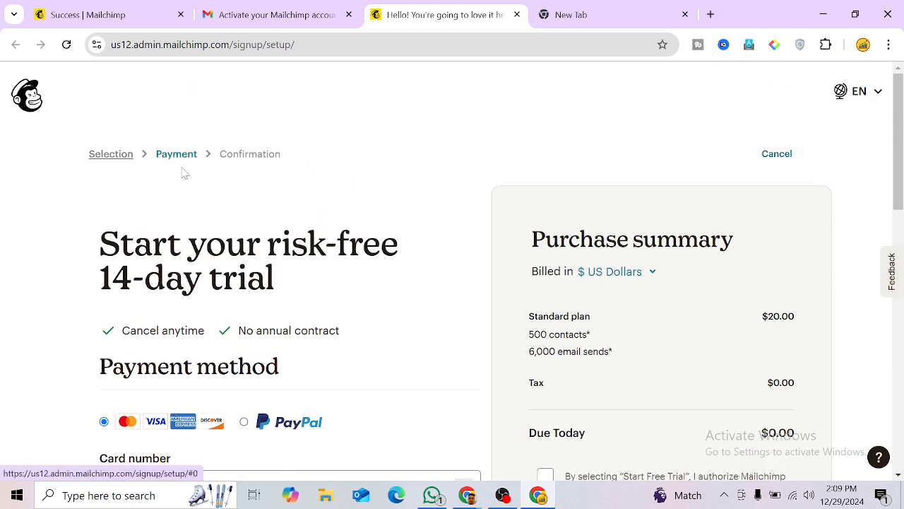
pyautogui.scroll(-3, 184, 173)
pyautogui.click(122, 268)
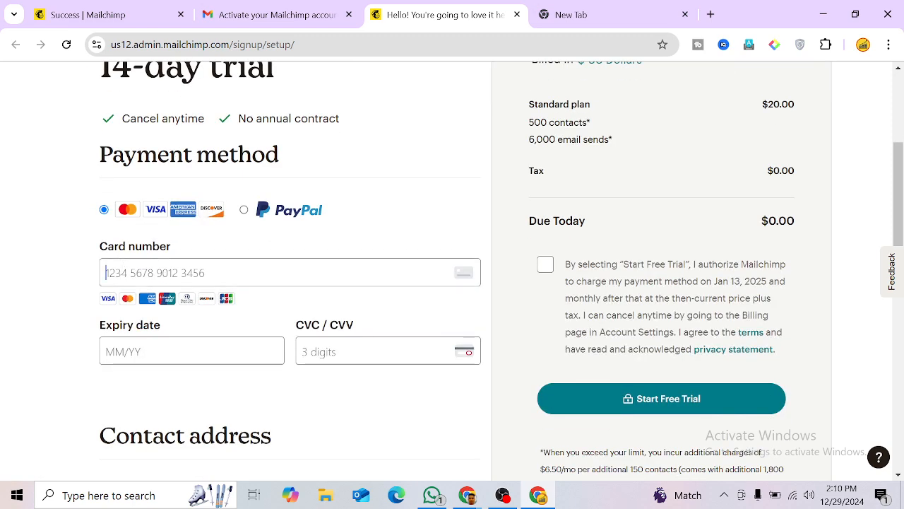
pyautogui.scroll(-1, 452, 269)
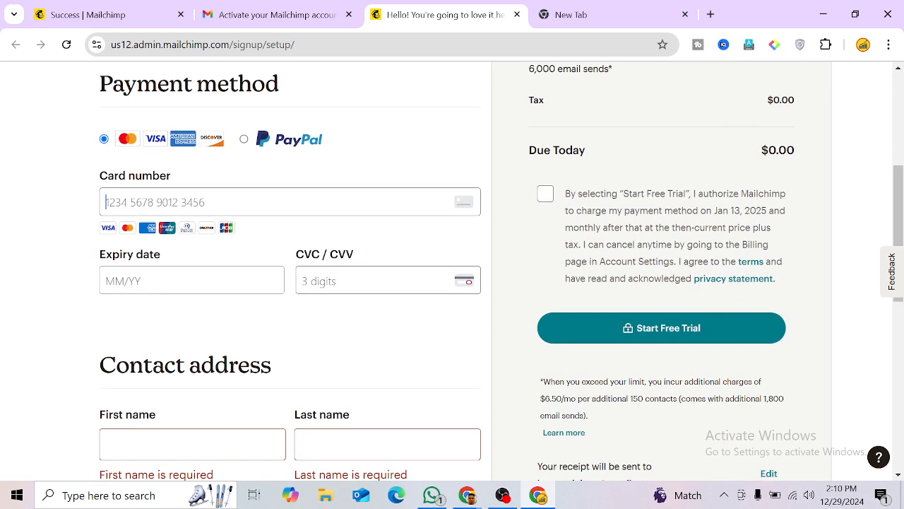
pyautogui.scroll(-2, 172, 278)
pyautogui.click(172, 279)
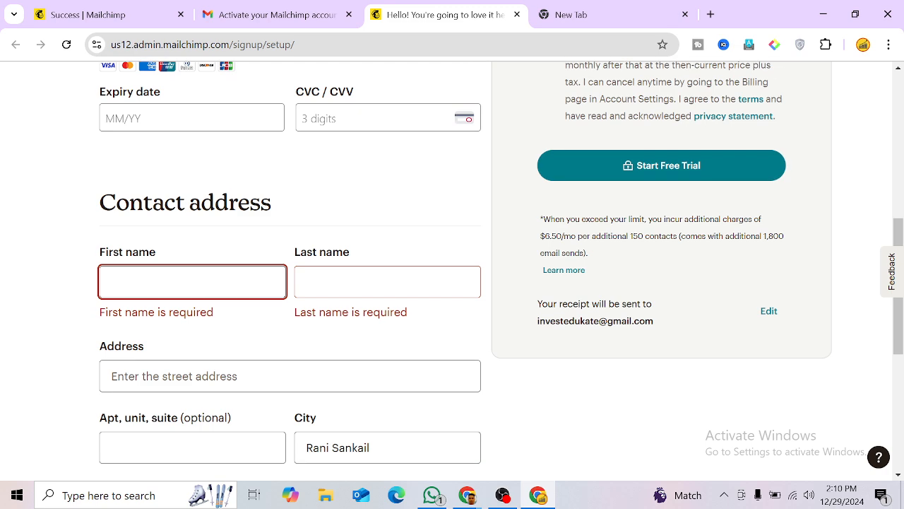
# Step: Enter the contact's first name, last name and street address, accepting the suggested match
pyautogui.scroll(-1, 172, 280)
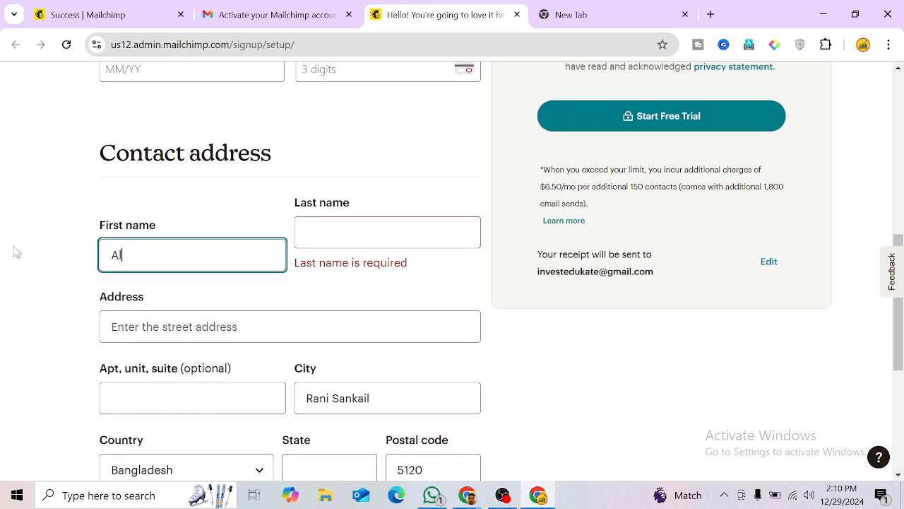
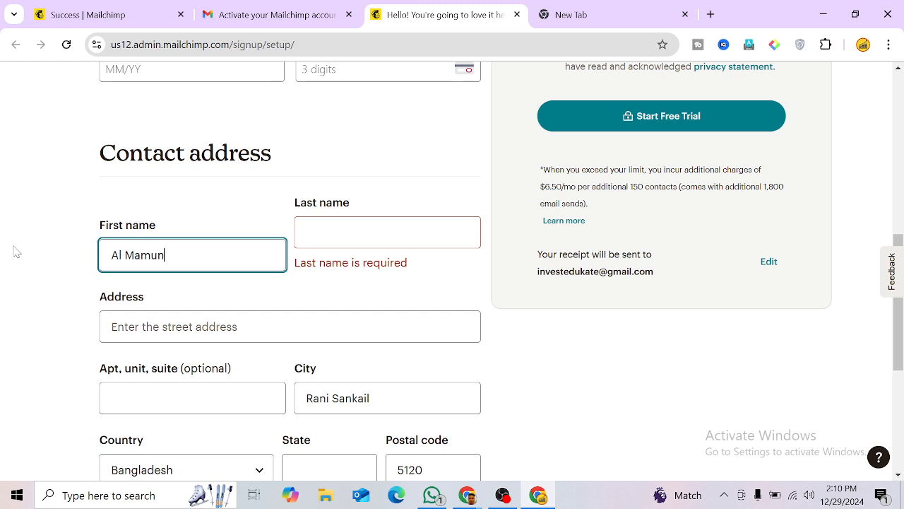
pyautogui.click(387, 231)
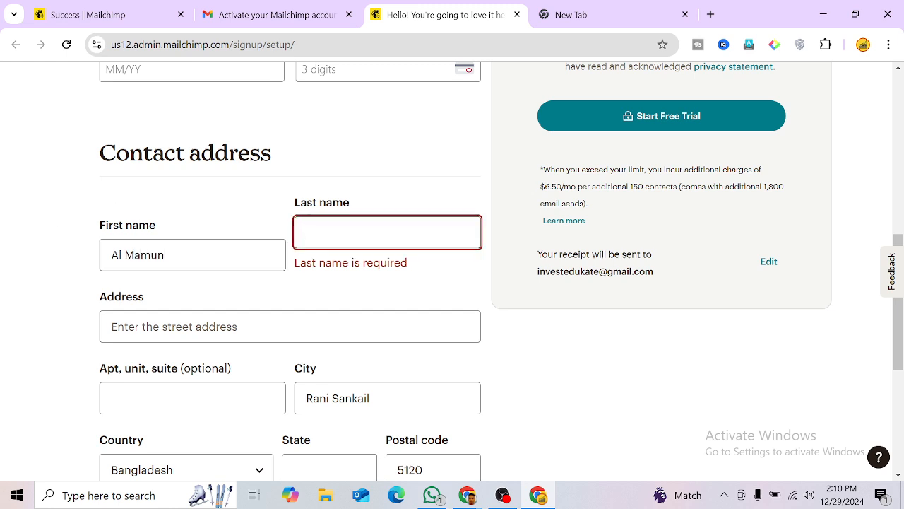
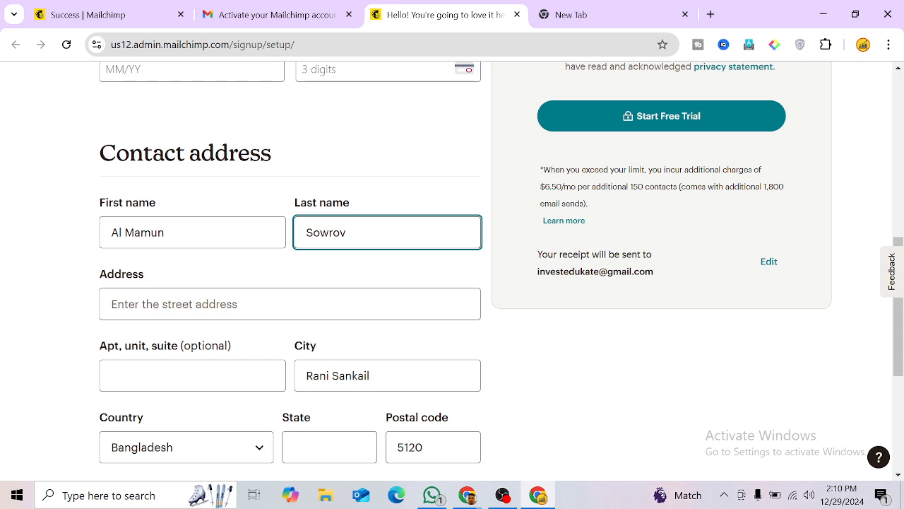
pyautogui.click(257, 296)
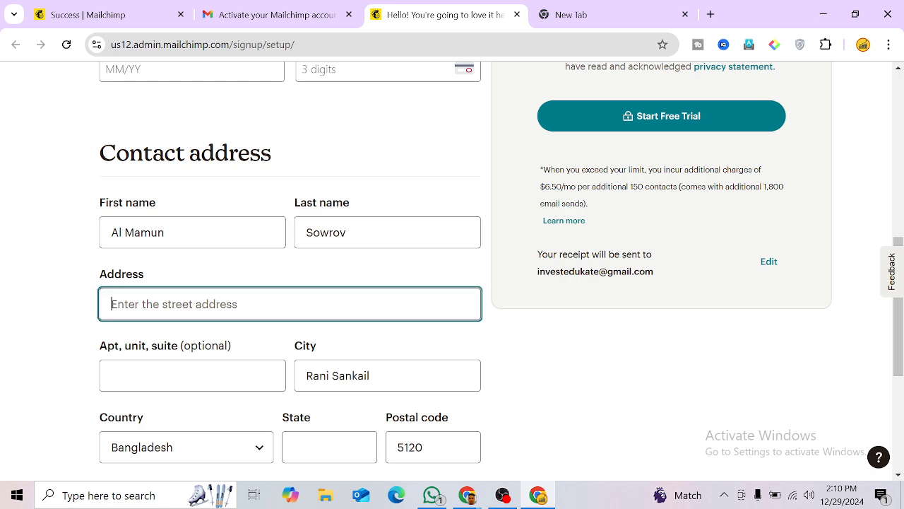
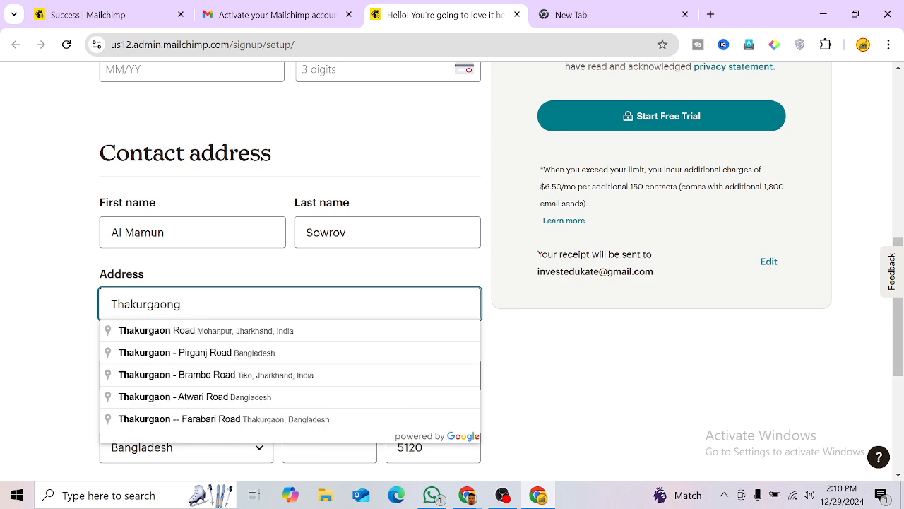
pyautogui.click(202, 355)
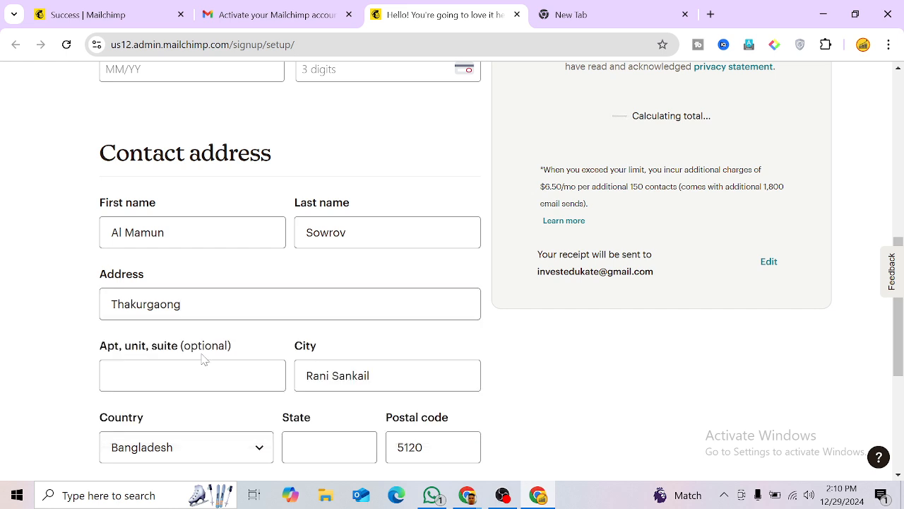
# Step: Fill in the contact's city and move on to the postal code
pyautogui.scroll(-1, 212, 364)
pyautogui.click(113, 304)
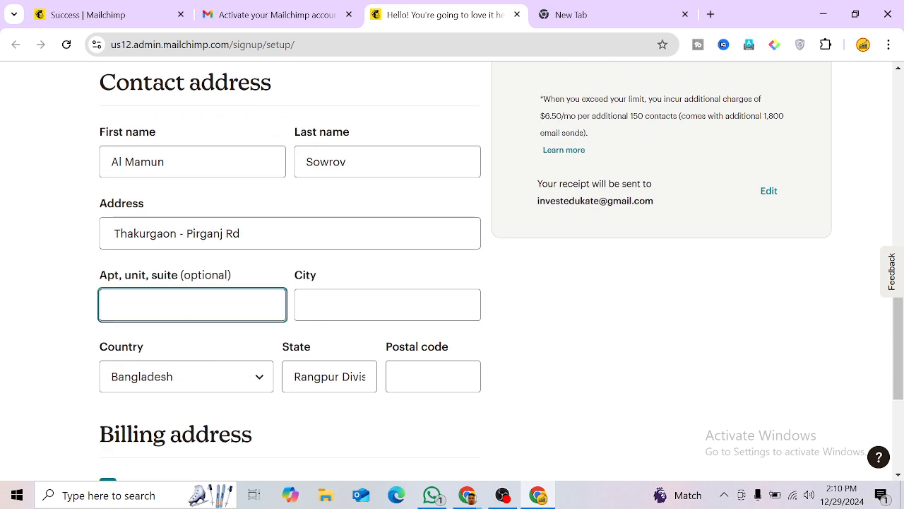
pyautogui.click(308, 305)
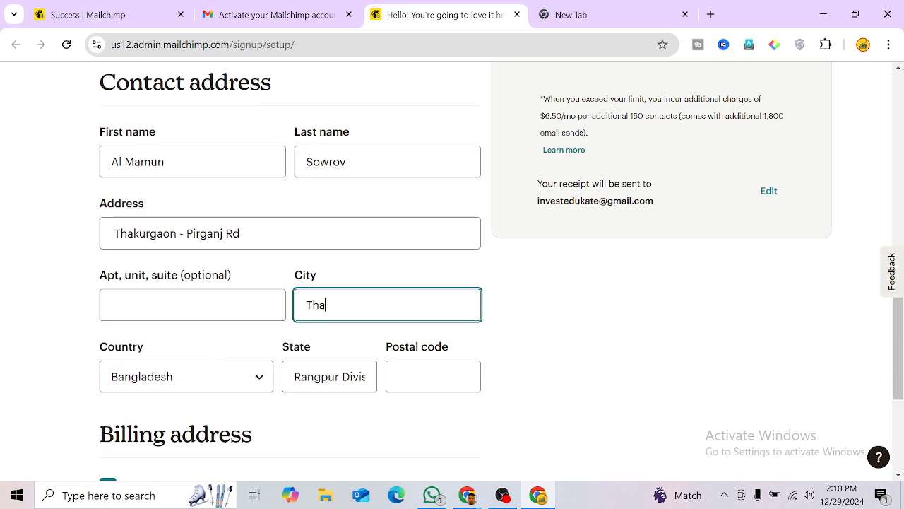
pyautogui.write('Thakurg')
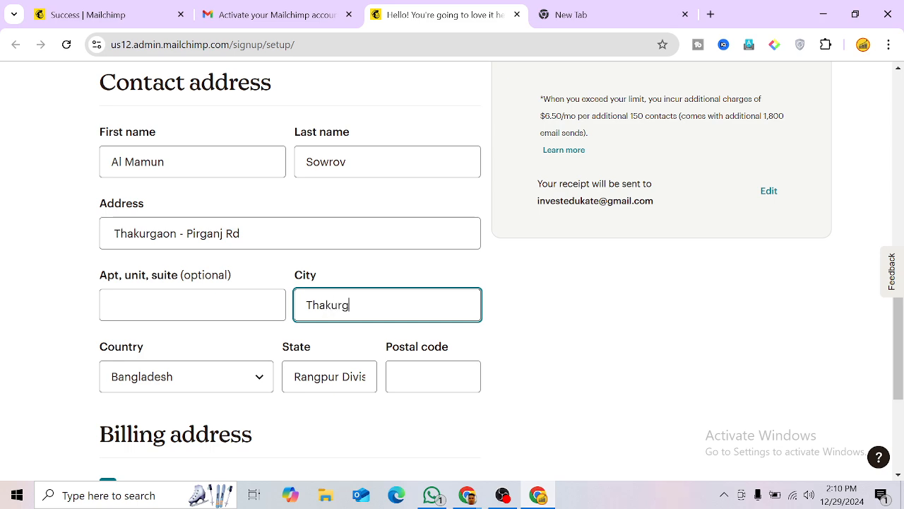
pyautogui.write('aon')
pyautogui.scroll(-1, 390, 290)
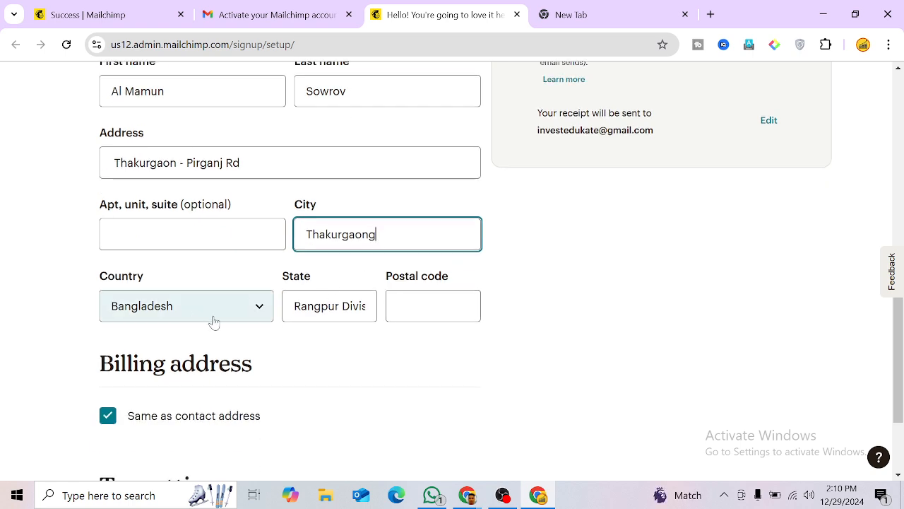
pyautogui.scroll(-1, 218, 322)
pyautogui.click(425, 236)
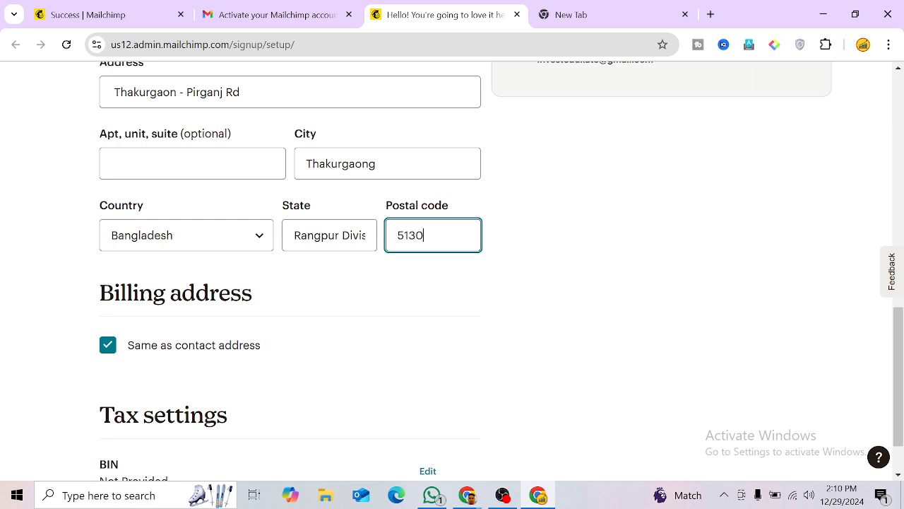
# Step: Untick 'Same as contact address' so billing uses a separate address
pyautogui.scroll(-1, 413, 250)
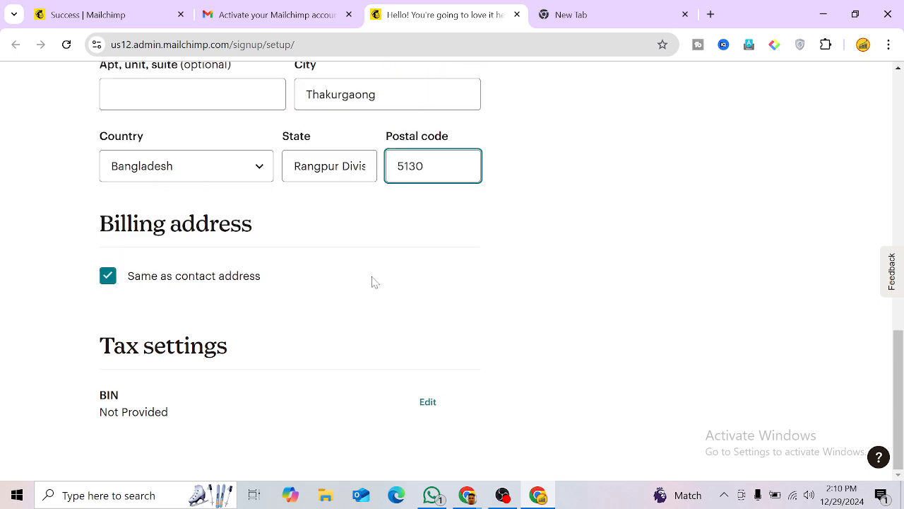
pyautogui.scroll(15, 379, 258)
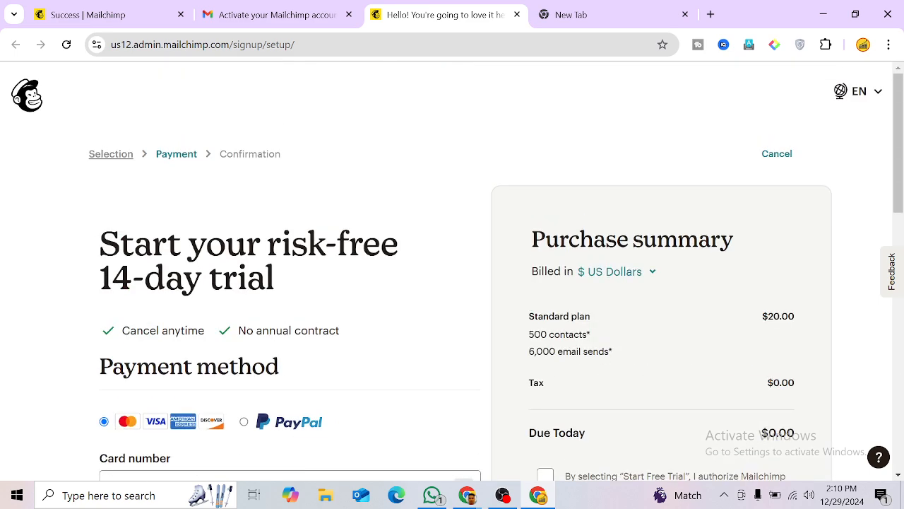
pyautogui.scroll(-10, 452, 271)
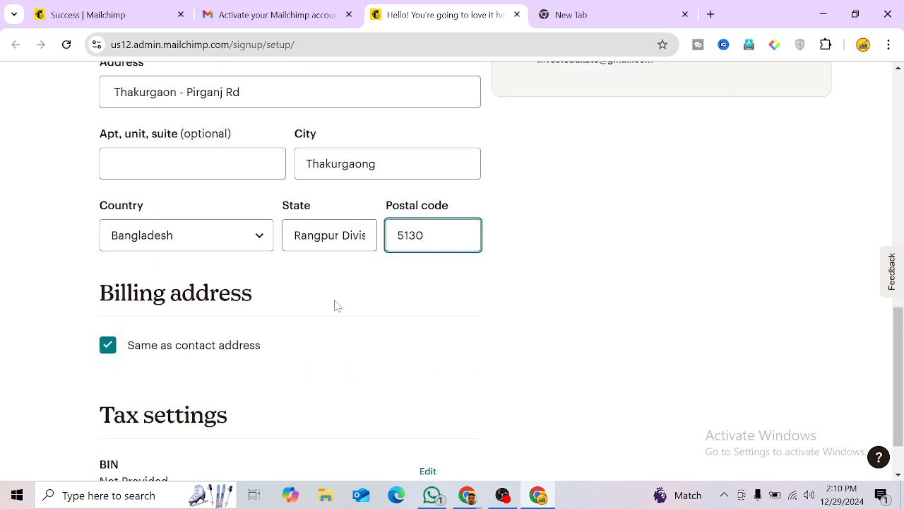
pyautogui.click(193, 163)
pyautogui.scroll(-1, 304, 320)
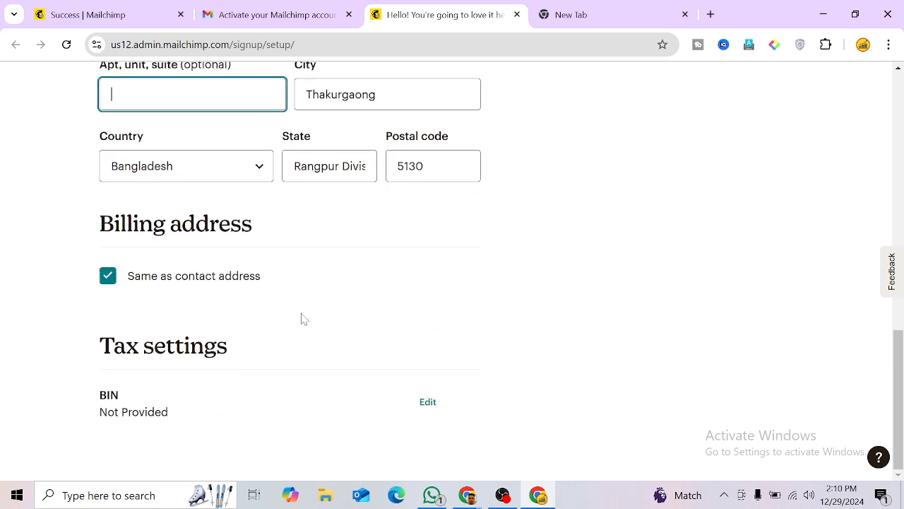
pyautogui.click(170, 276)
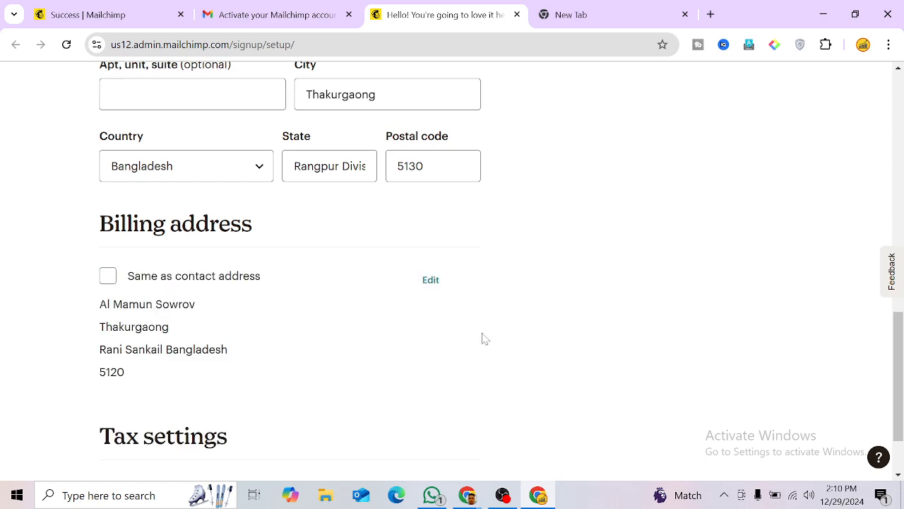
pyautogui.scroll(-1, 482, 338)
pyautogui.scroll(10, 483, 338)
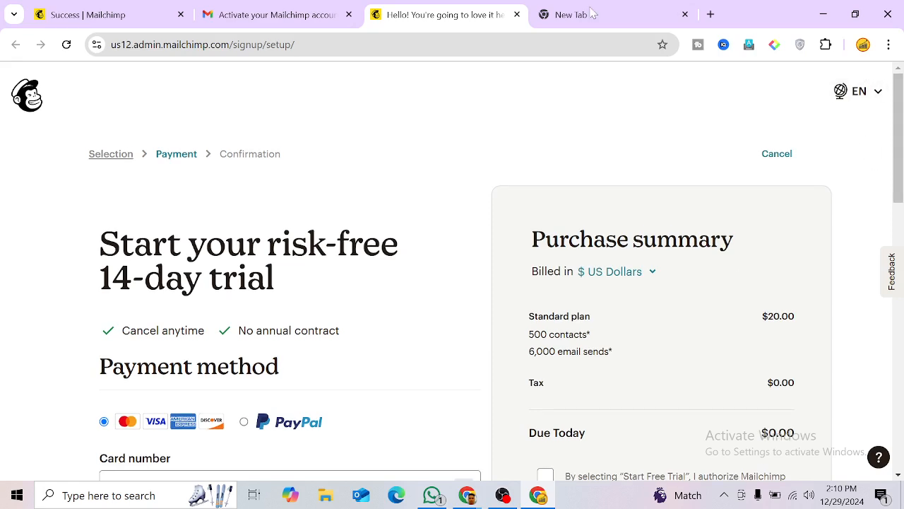
# Step: Reload the 'Success | Mailchimp' tab and go to the Mailchimp homepage
pyautogui.click(141, 10)
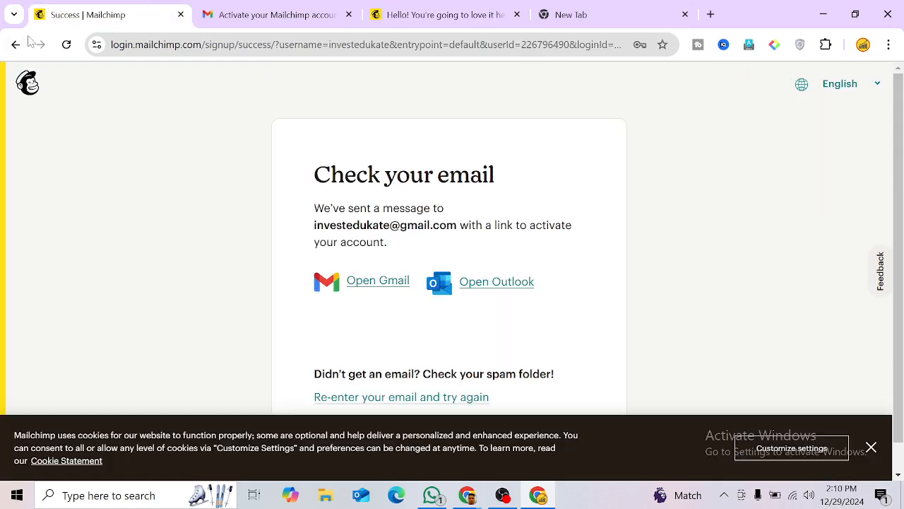
pyautogui.click(67, 45)
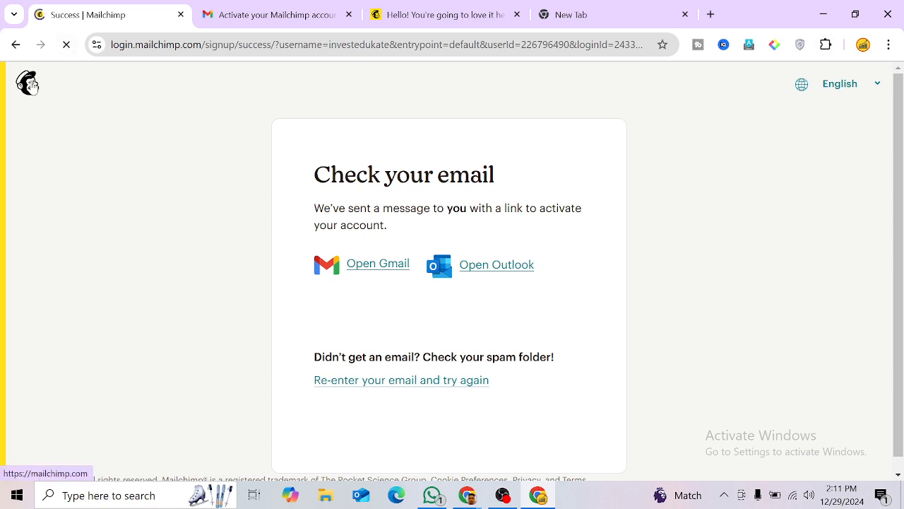
pyautogui.click(29, 83)
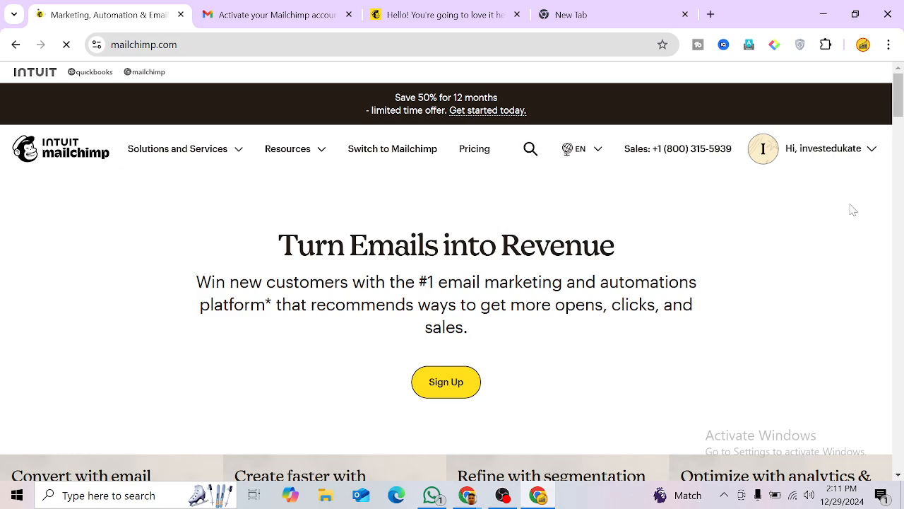
# Step: Open the Email Marketing pricing page offering the Standard plan free for 500 contacts
pyautogui.scroll(-15, 851, 209)
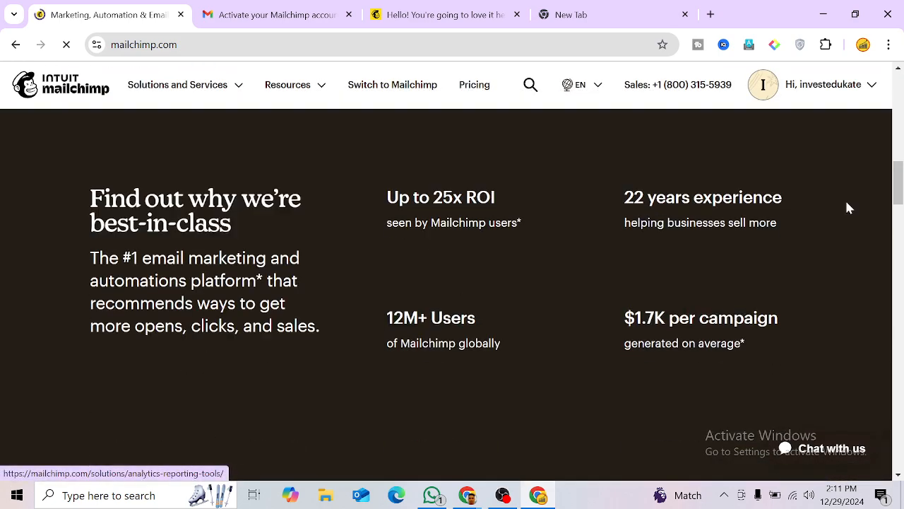
pyautogui.scroll(-15, 849, 208)
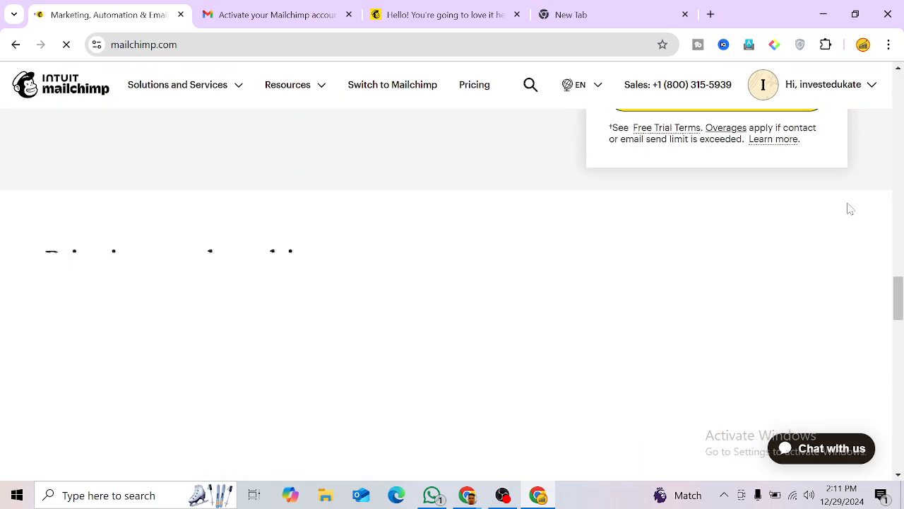
pyautogui.scroll(-9, 852, 208)
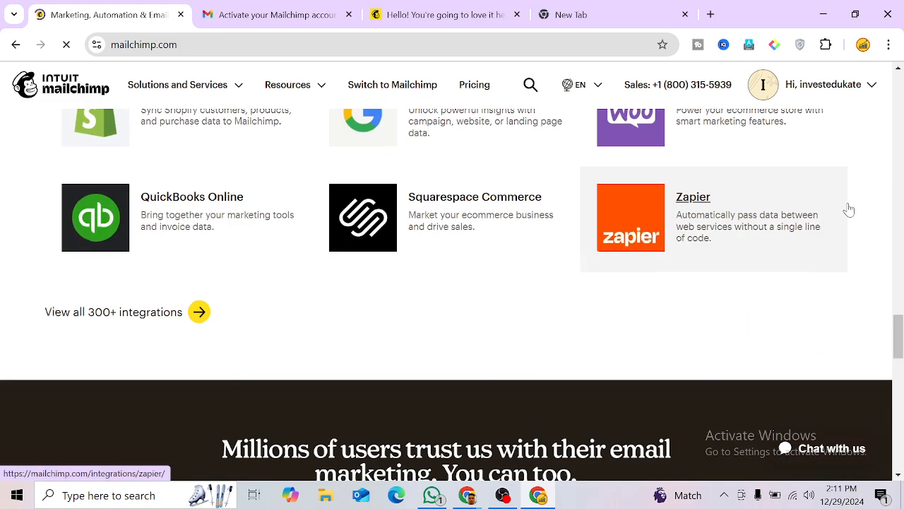
pyautogui.scroll(5, 852, 208)
pyautogui.scroll(-8, 849, 207)
pyautogui.scroll(6, 846, 212)
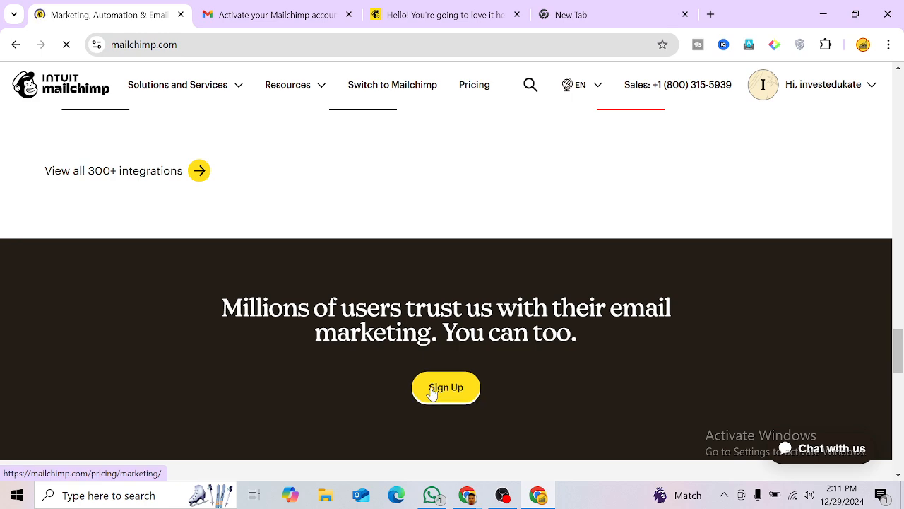
pyautogui.click(819, 85)
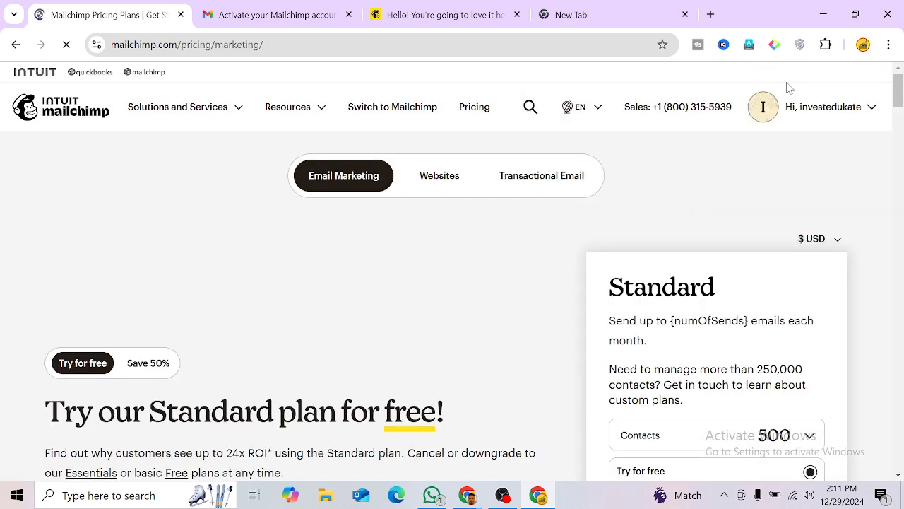
# Step: Decline the survey and browse Solutions and Services to the Switch to Mailchimp page
pyautogui.scroll(-4, 389, 276)
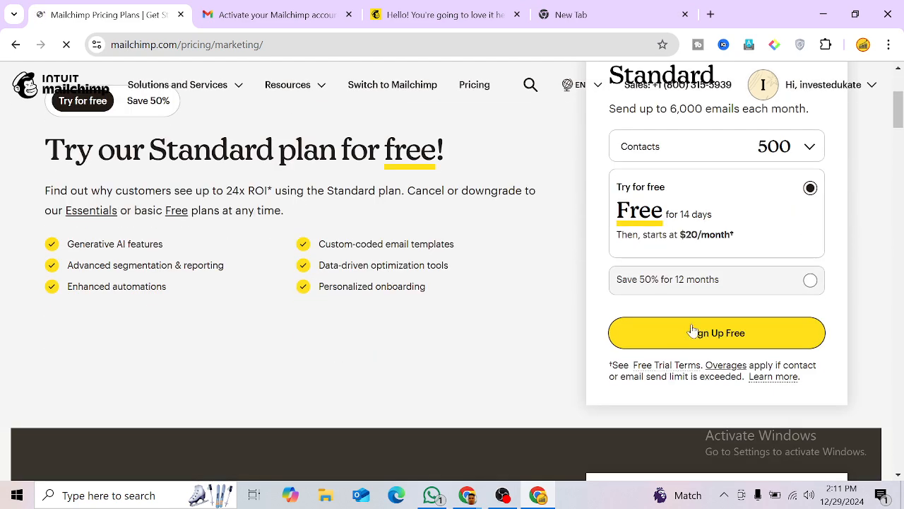
pyautogui.scroll(3, 462, 344)
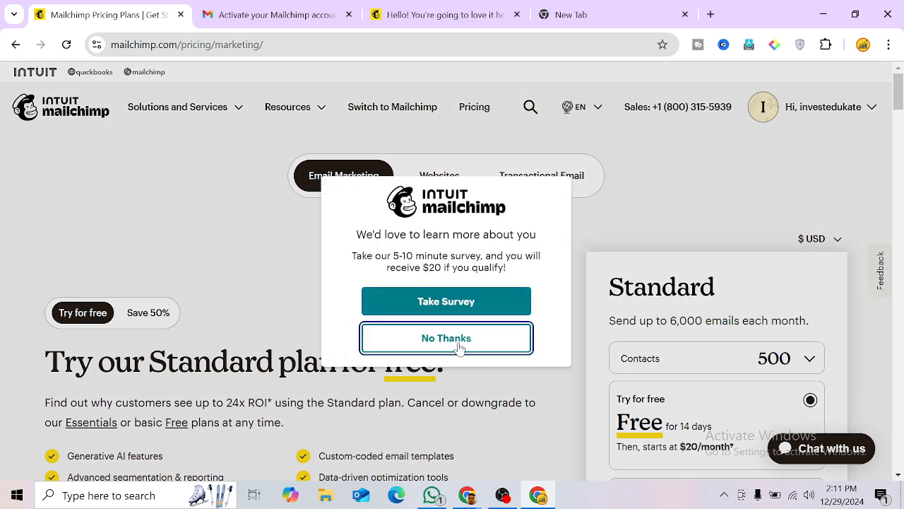
pyautogui.click(458, 340)
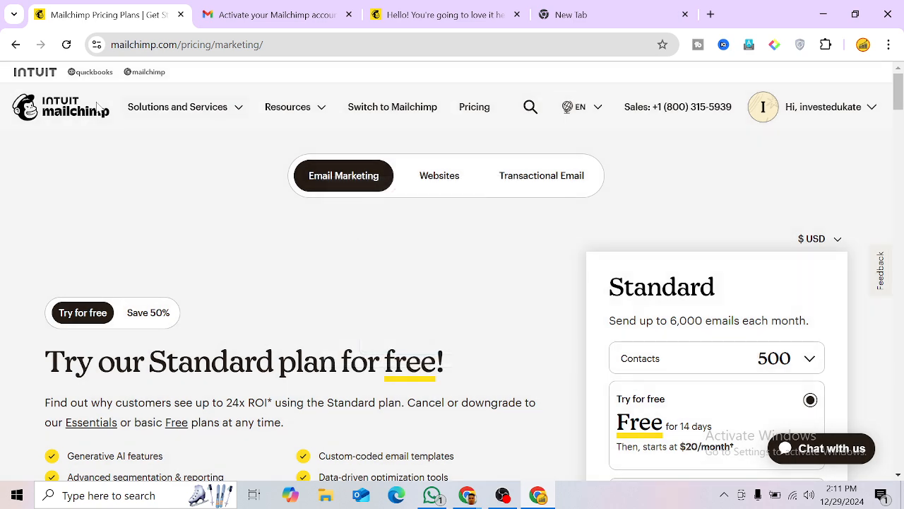
pyautogui.click(218, 115)
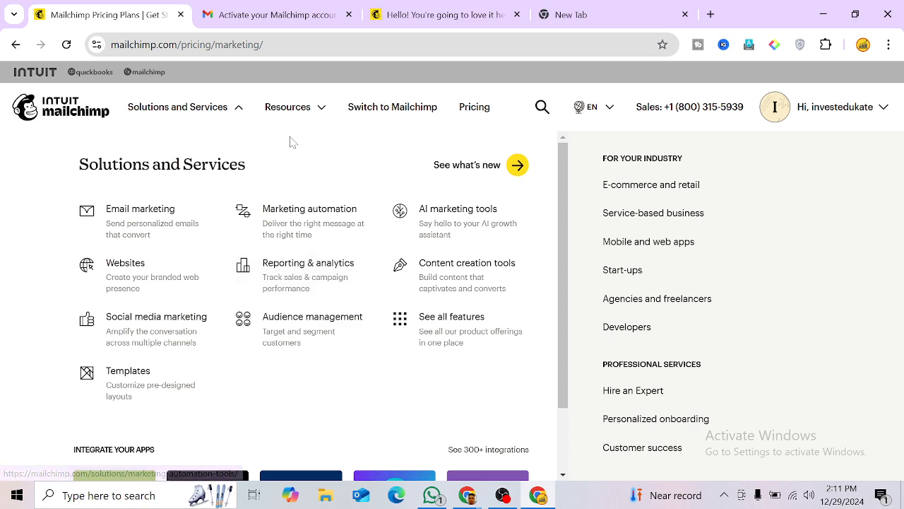
pyautogui.click(396, 116)
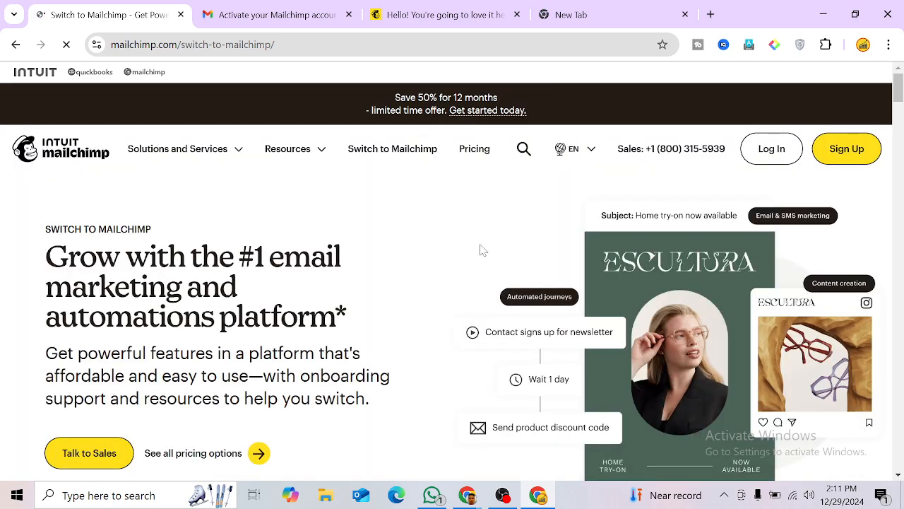
# Step: Go to Mailchimp Home from the account menu
pyautogui.scroll(-3, 412, 318)
pyautogui.scroll(3, 411, 315)
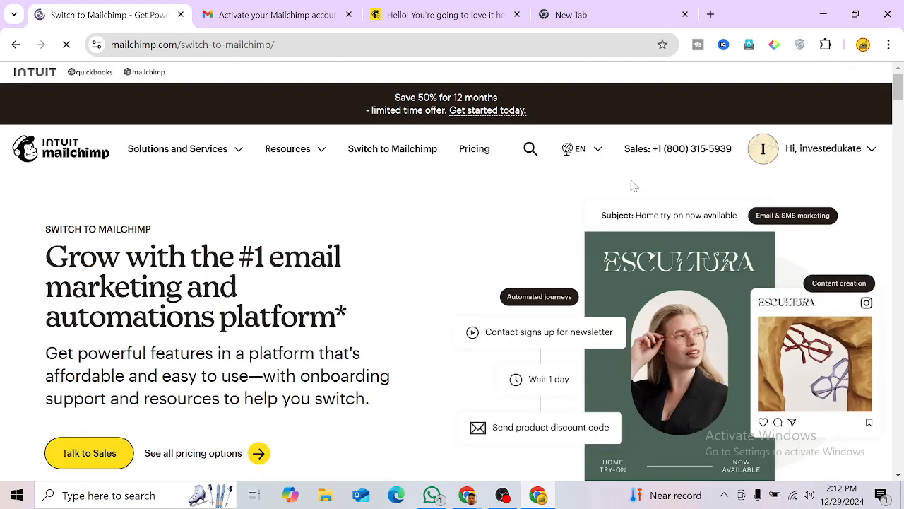
pyautogui.click(794, 156)
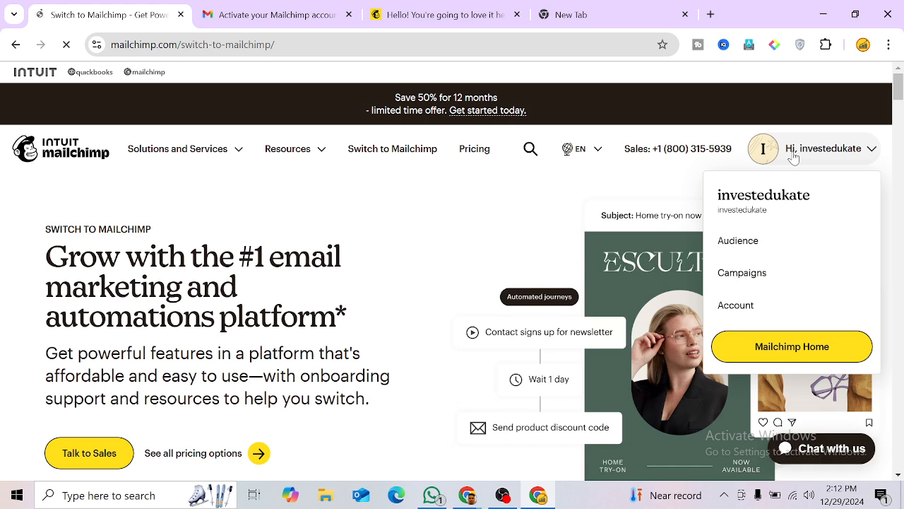
pyautogui.click(770, 353)
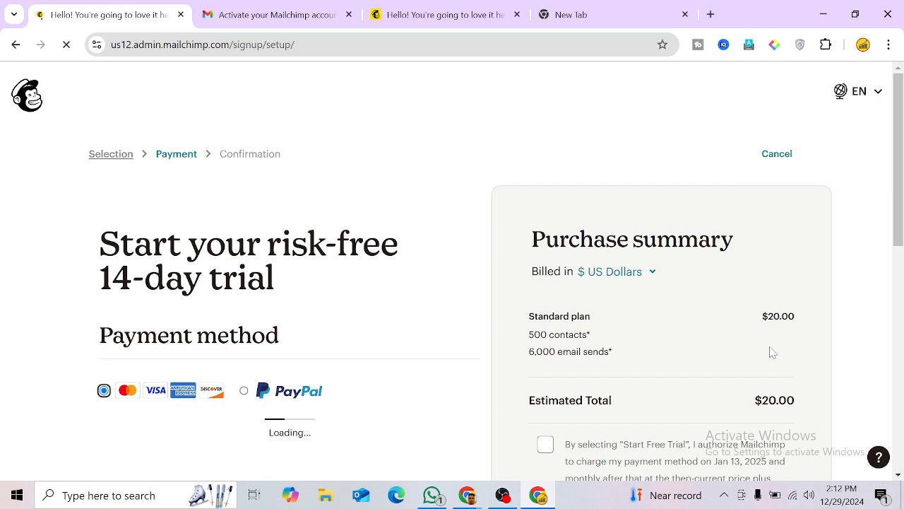
# Step: Cancel the Standard plan trial checkout
pyautogui.scroll(-6, 717, 322)
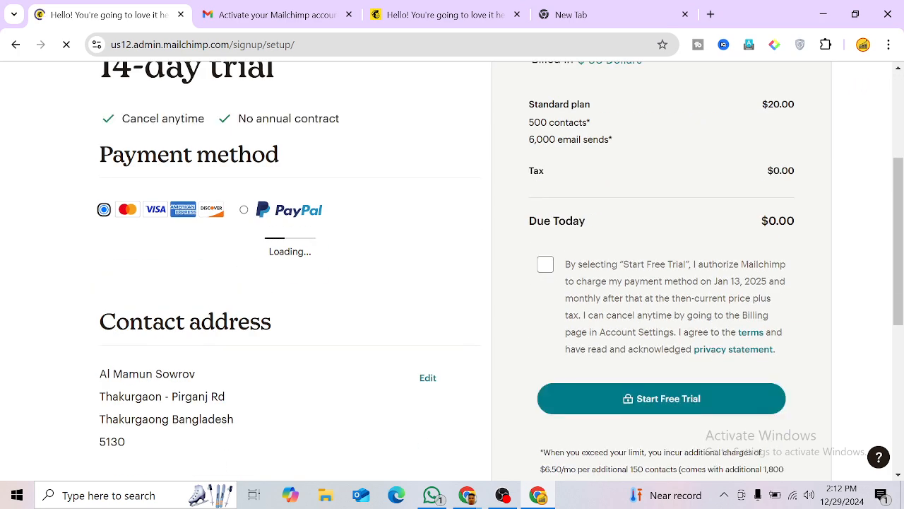
pyautogui.scroll(-2, 717, 321)
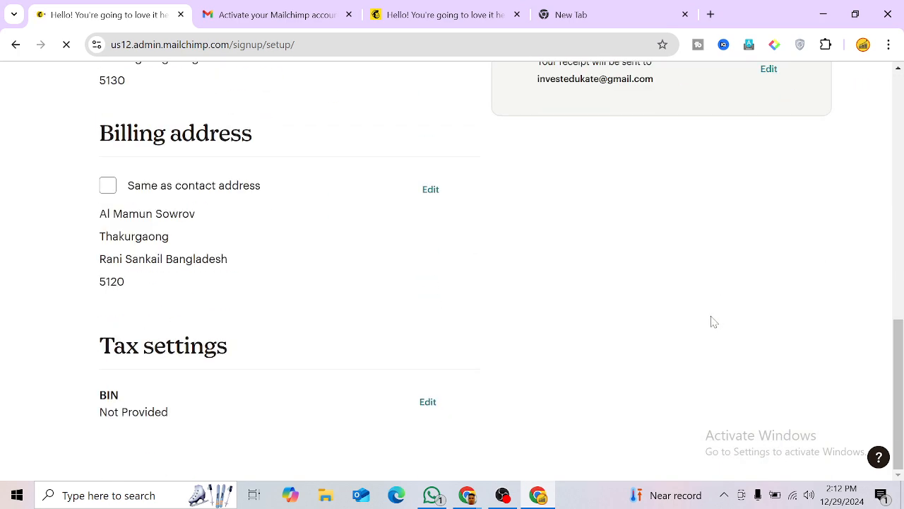
pyautogui.scroll(7, 706, 311)
pyautogui.scroll(-2, 694, 288)
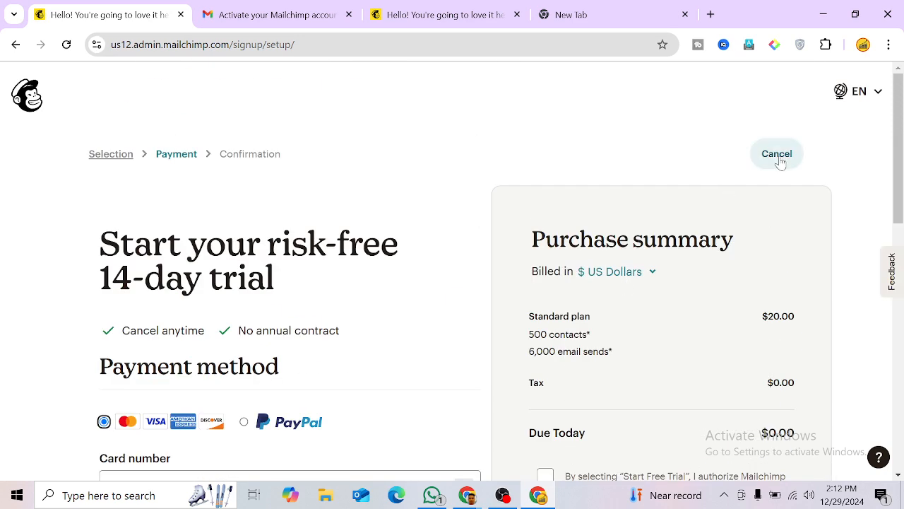
pyautogui.click(780, 161)
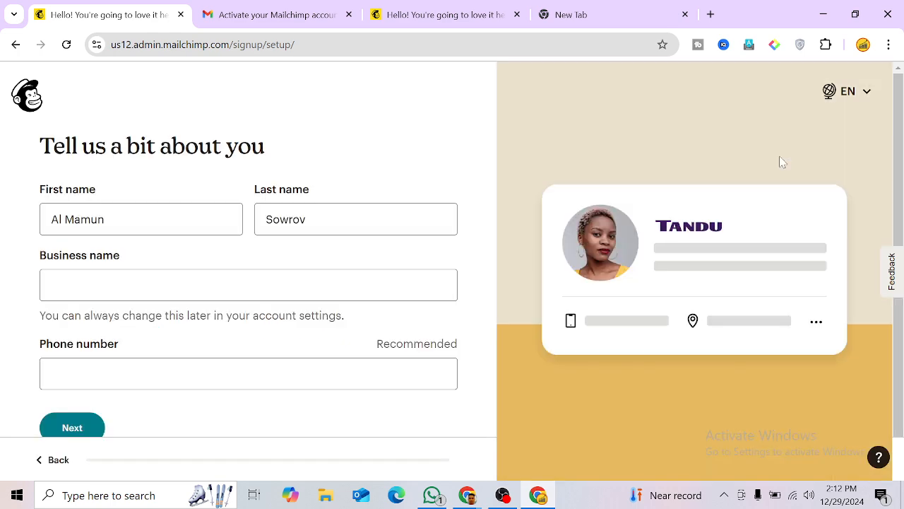
# Step: Enter business name 'Smart Solution' and a phone number, consent to calls and texts, and submit
pyautogui.click(249, 284)
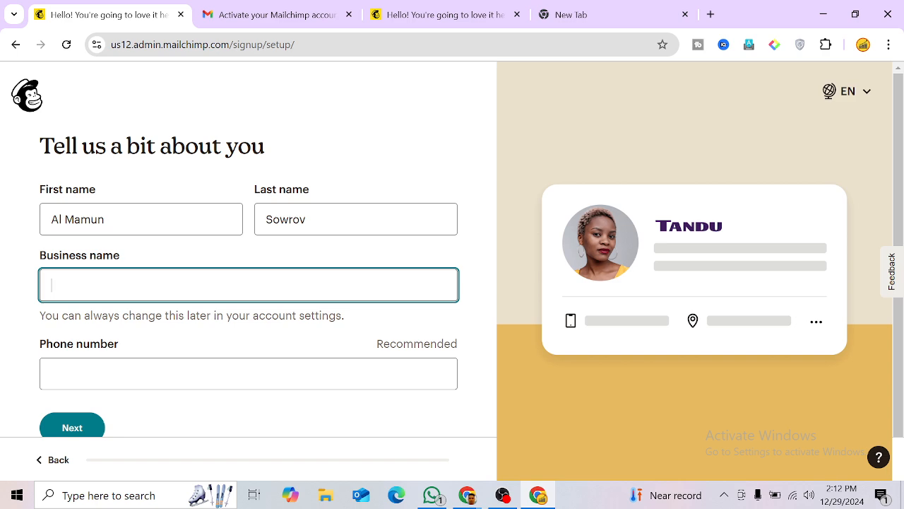
pyautogui.write('Smart')
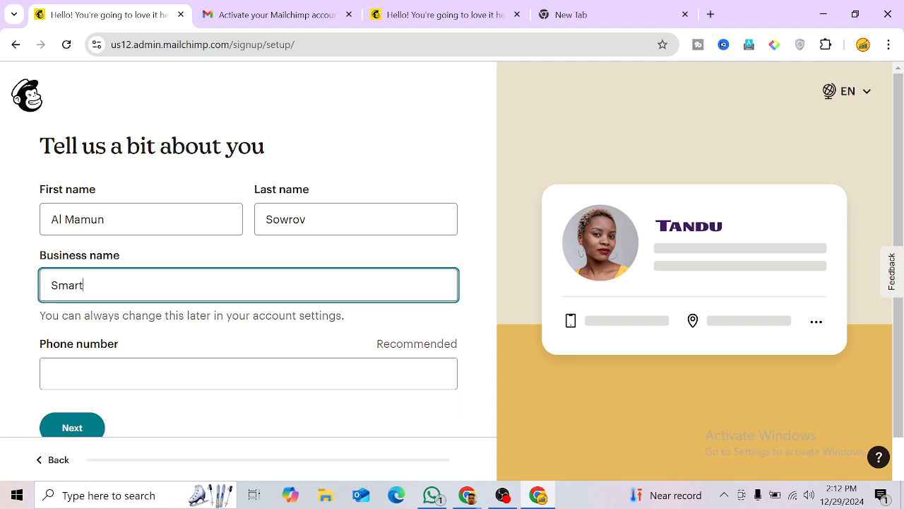
pyautogui.write(' Soluti')
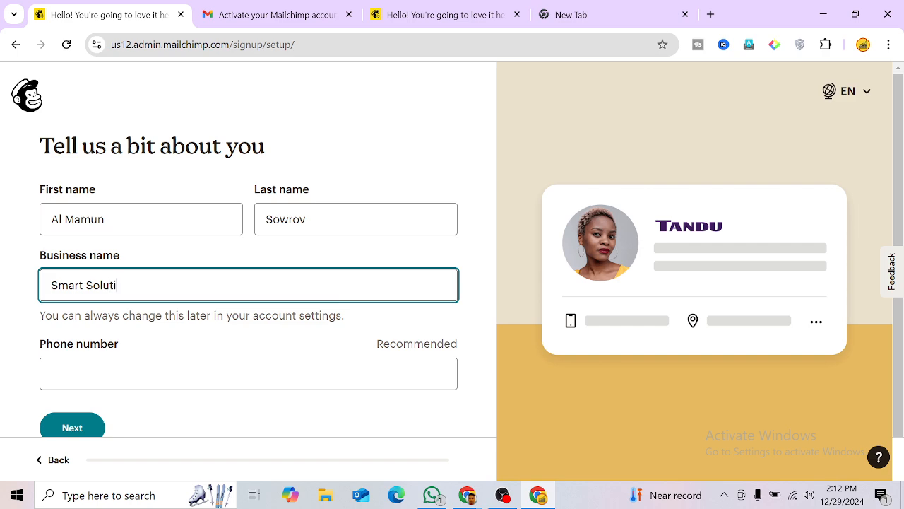
pyautogui.write('on')
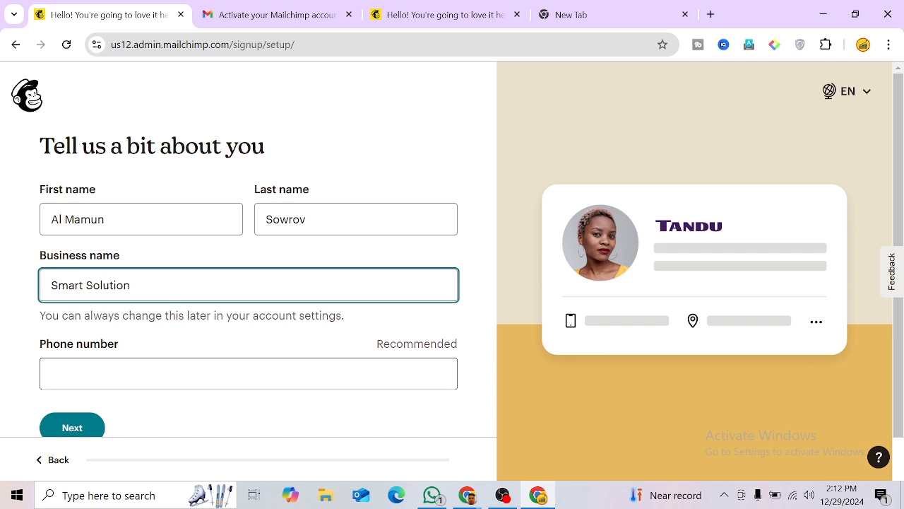
pyautogui.press('Tab')
pyautogui.scroll(-1, 216, 329)
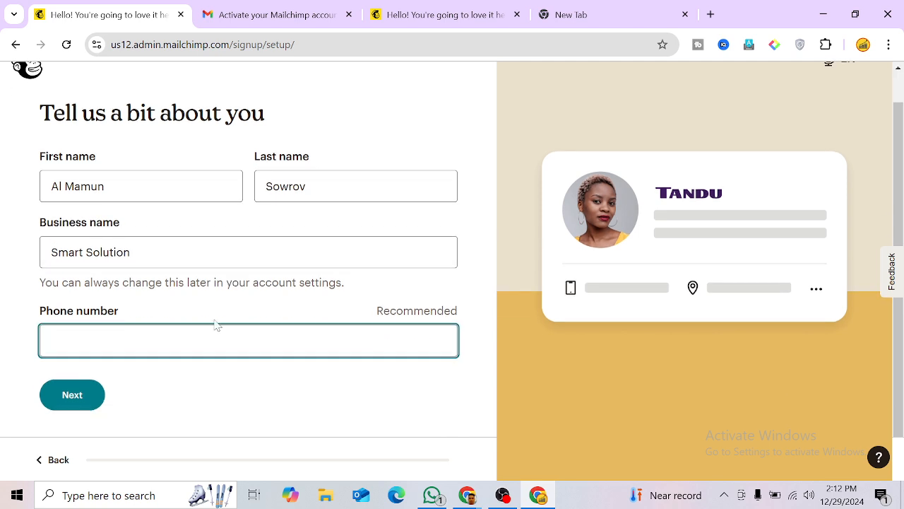
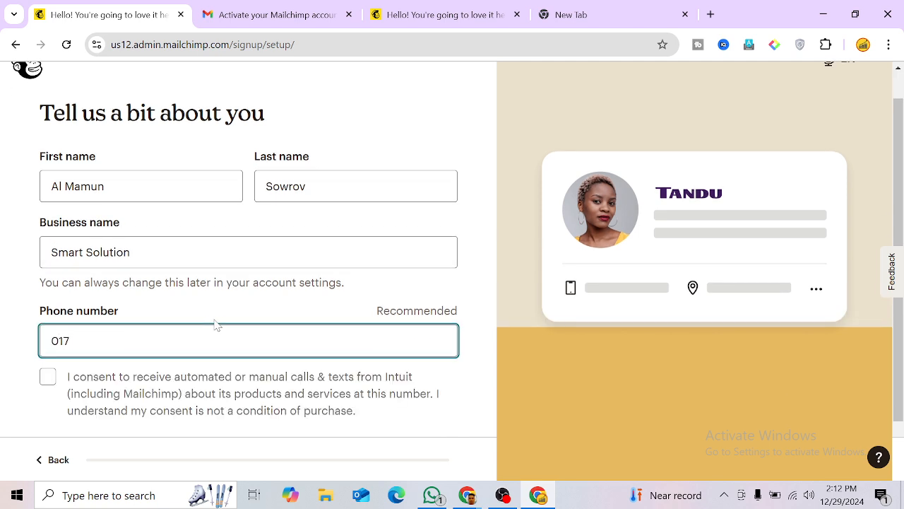
pyautogui.scroll(-1, 216, 325)
pyautogui.click(50, 315)
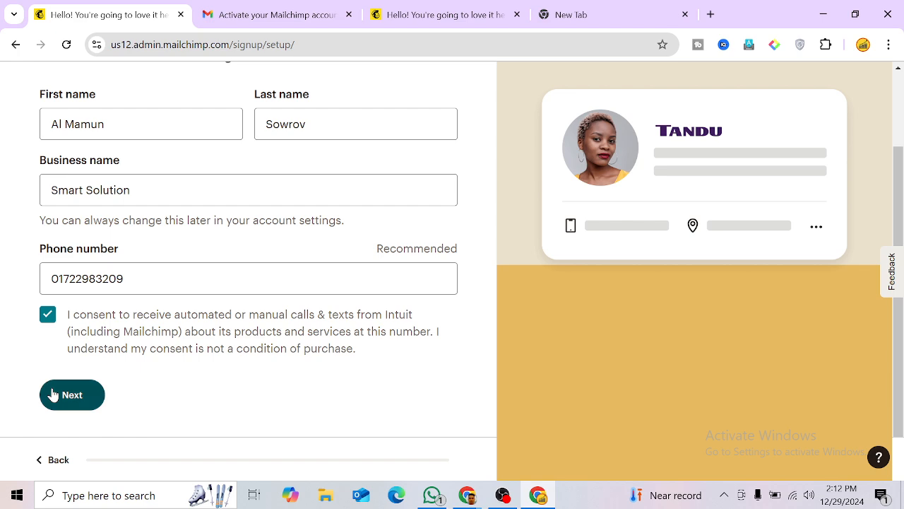
pyautogui.click(55, 394)
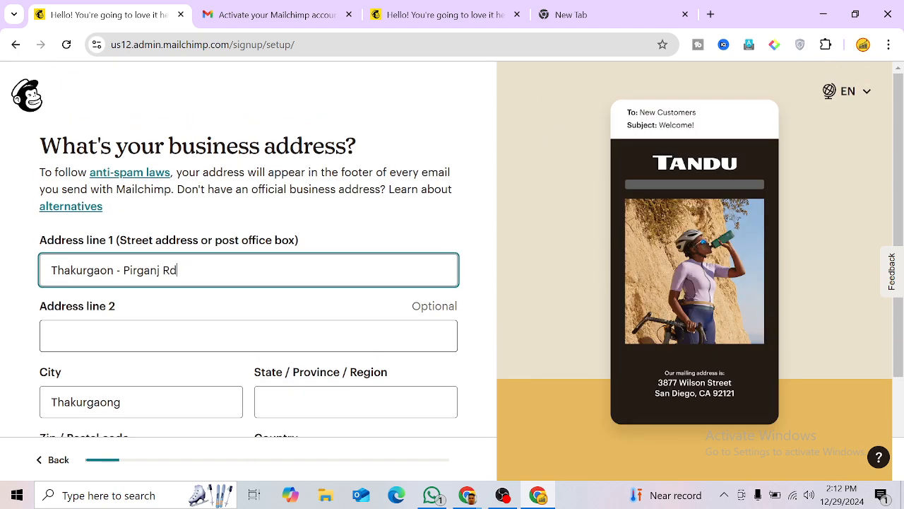
# Step: Submit the Thakurgaong, Bangladesh business address
pyautogui.scroll(-2, 221, 347)
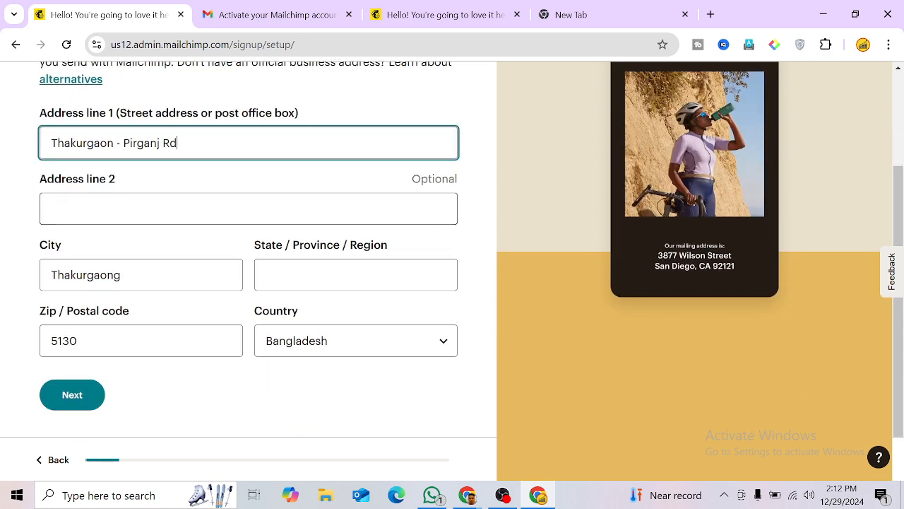
pyautogui.click(156, 212)
pyautogui.click(67, 395)
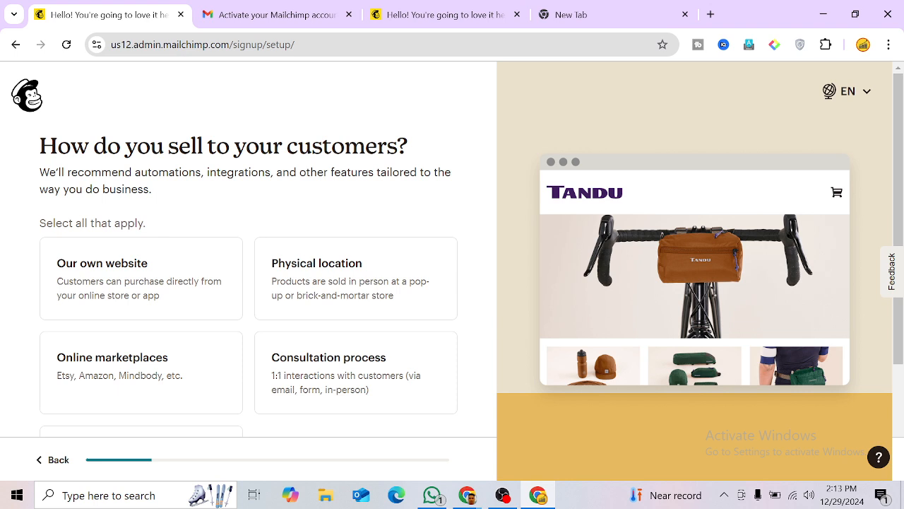
# Step: Choose Online marketplaces and Social media as the ways you sell, and continue
pyautogui.scroll(-2, 170, 290)
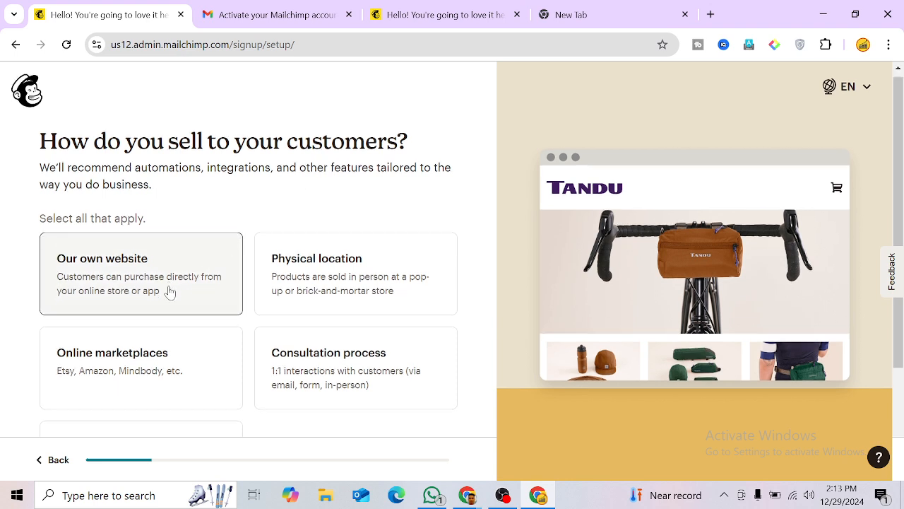
pyautogui.click(128, 248)
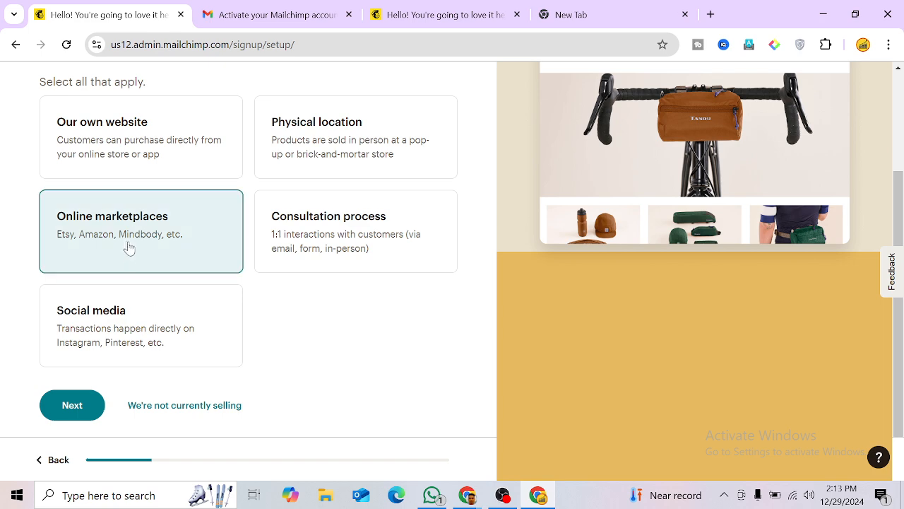
pyautogui.click(127, 335)
pyautogui.click(74, 415)
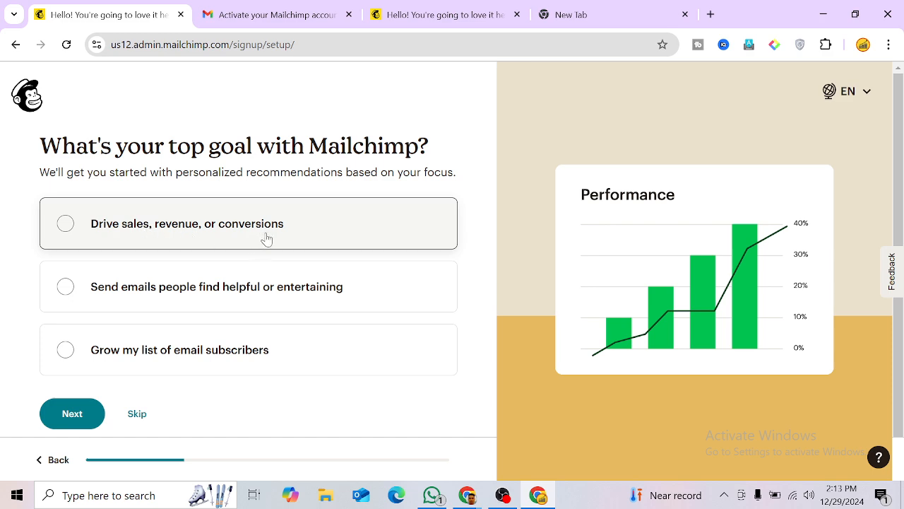
# Step: Choose 'Send emails people find helpful' as the top goal
pyautogui.scroll(-1, 162, 343)
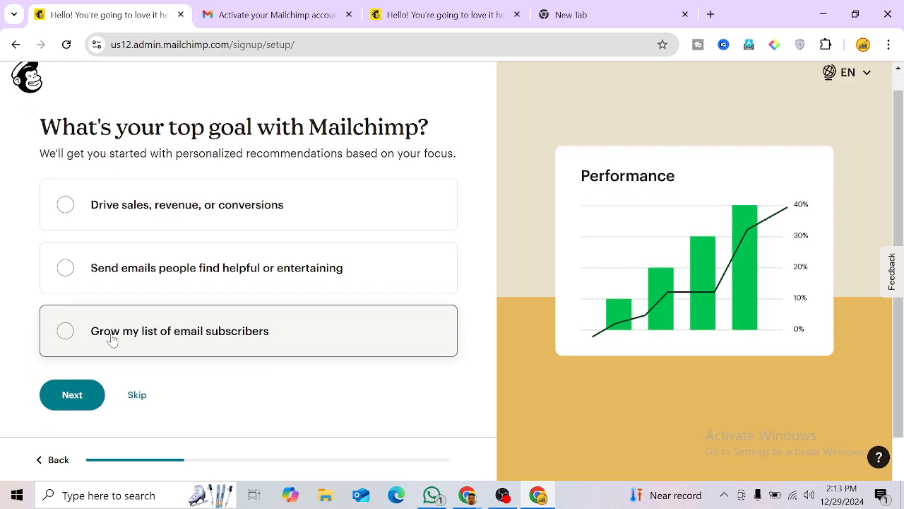
pyautogui.click(90, 278)
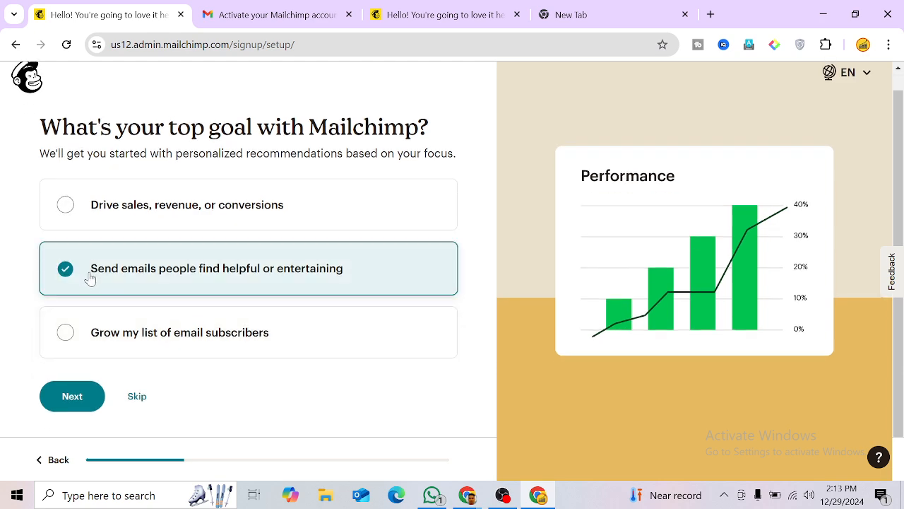
pyautogui.click(69, 397)
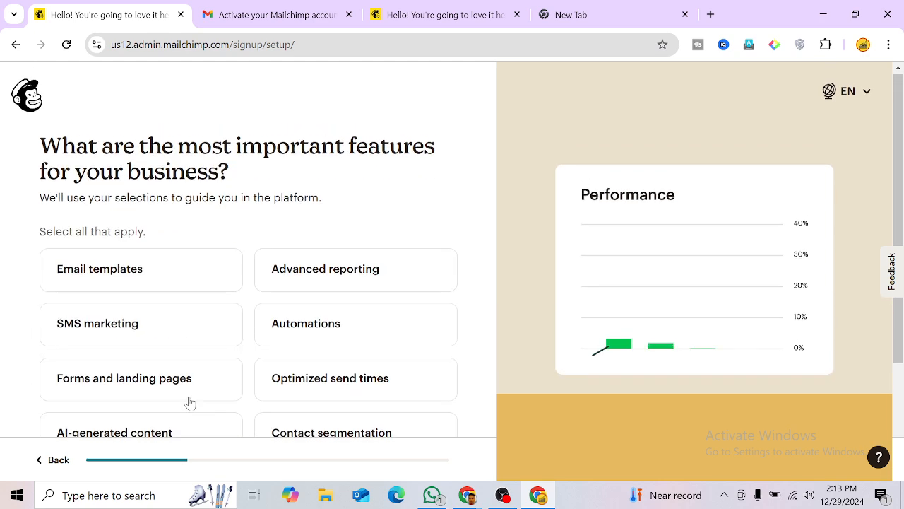
# Step: Pick Email templates, SMS marketing and Forms and landing pages, skip brand import, confirm Computer Systems Design industry
pyautogui.scroll(-2, 200, 349)
pyautogui.click(145, 141)
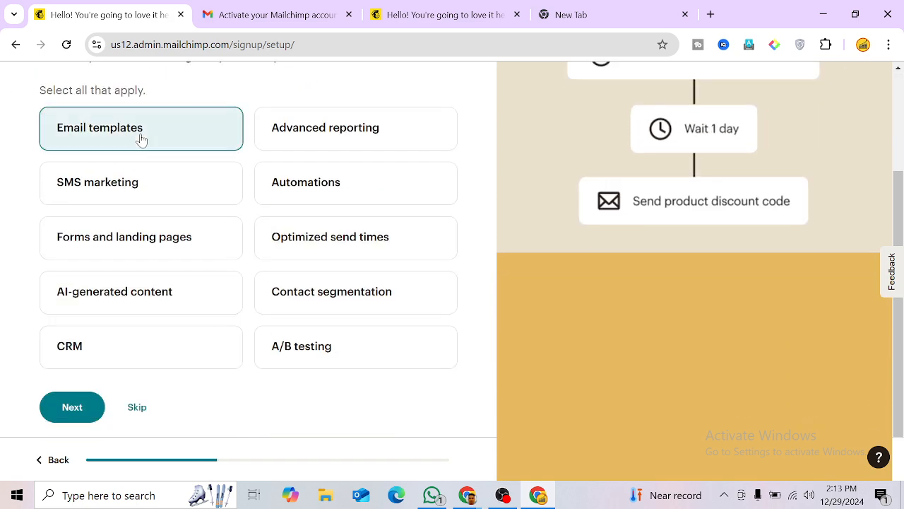
pyautogui.click(140, 190)
pyautogui.click(135, 238)
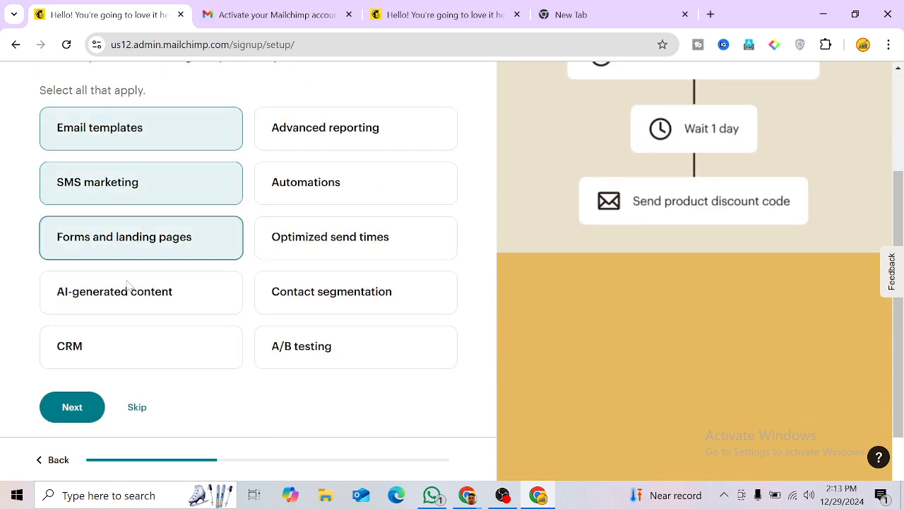
pyautogui.click(73, 412)
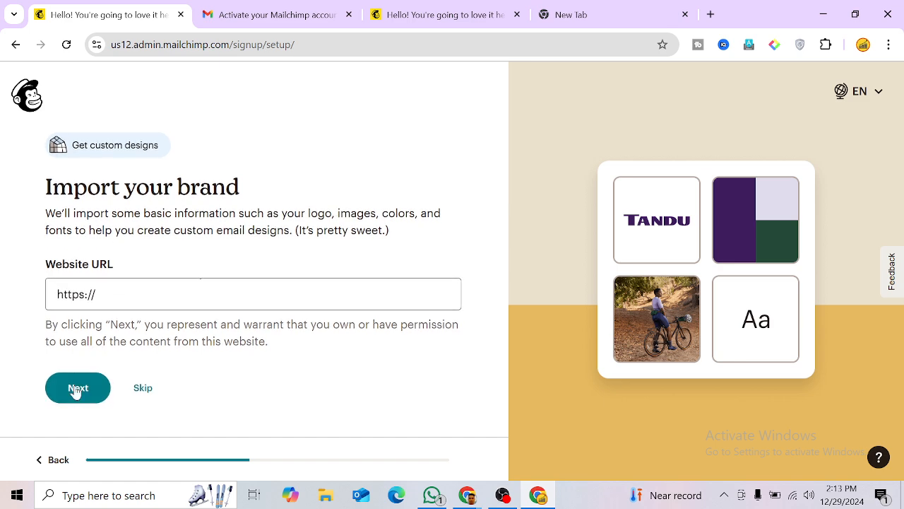
pyautogui.click(142, 393)
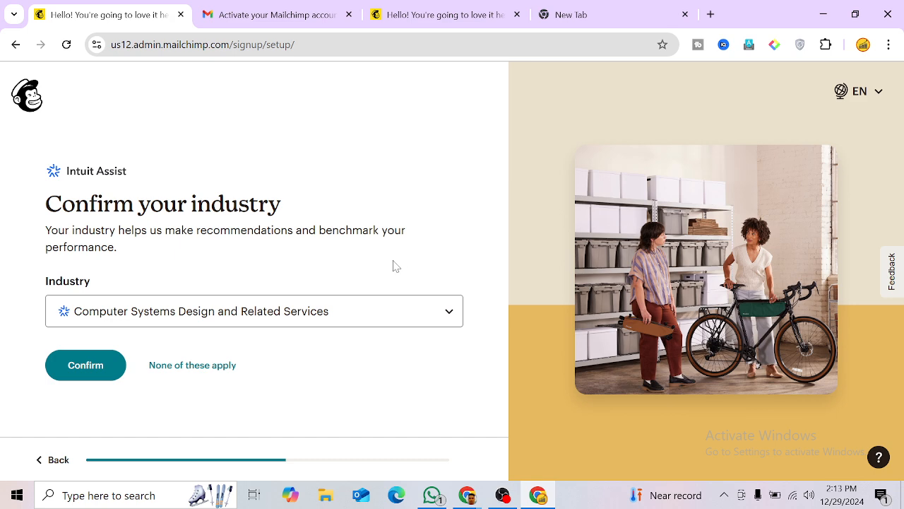
pyautogui.click(79, 380)
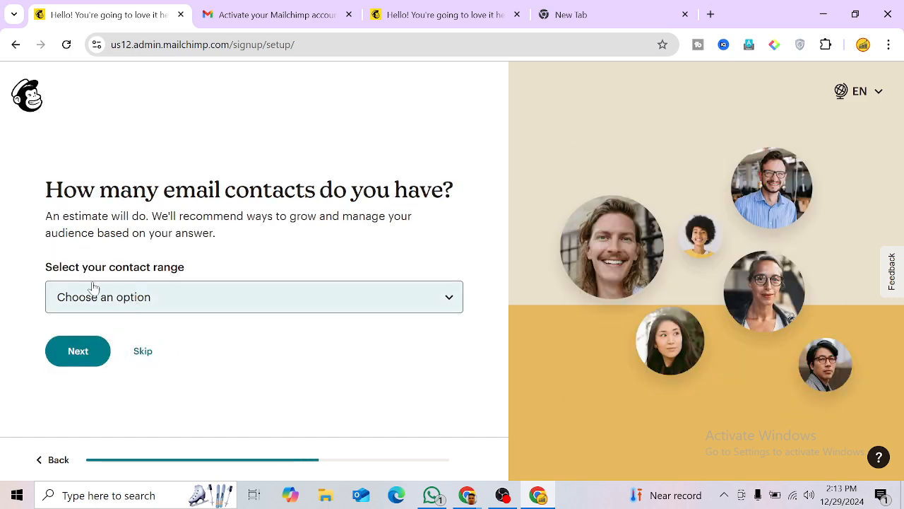
# Step: Choose 0 - 500 as the contact estimate and continue through account preparation
pyautogui.click(106, 305)
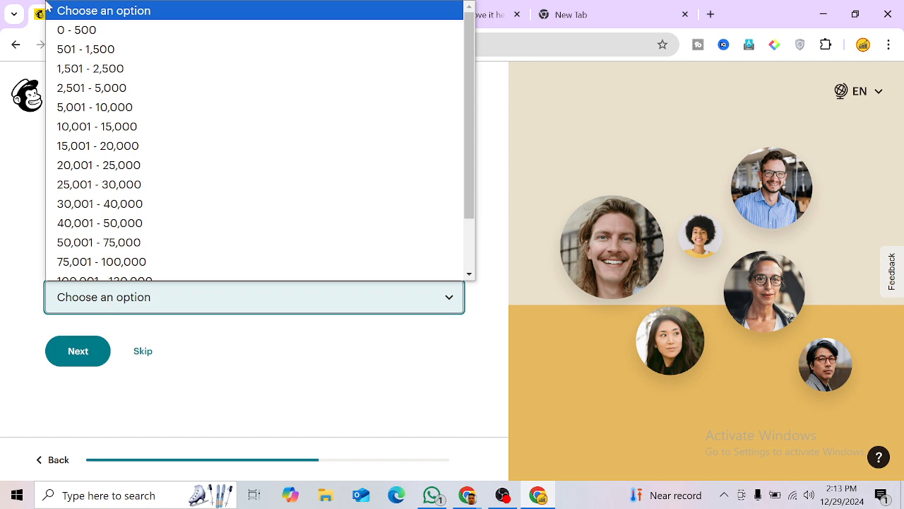
pyautogui.click(101, 30)
pyautogui.click(84, 352)
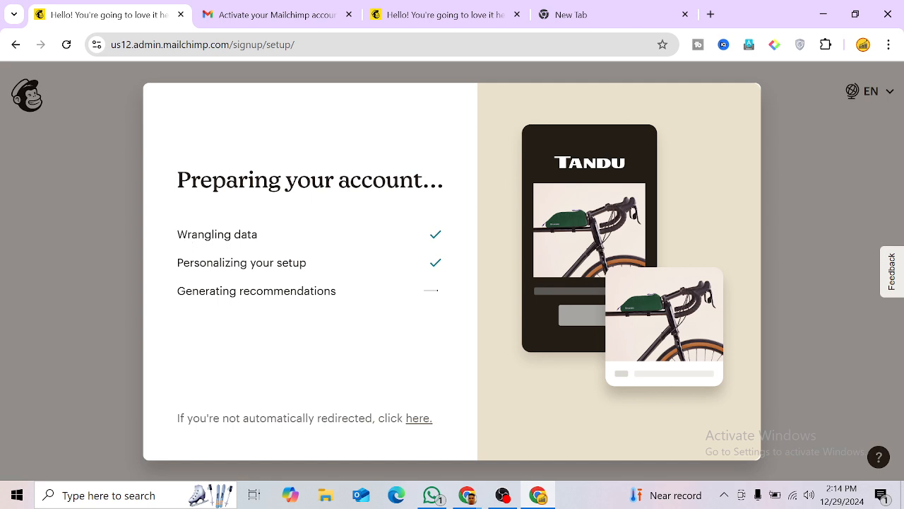
pyautogui.moveTo(233, 234); pyautogui.dragTo(289, 242)
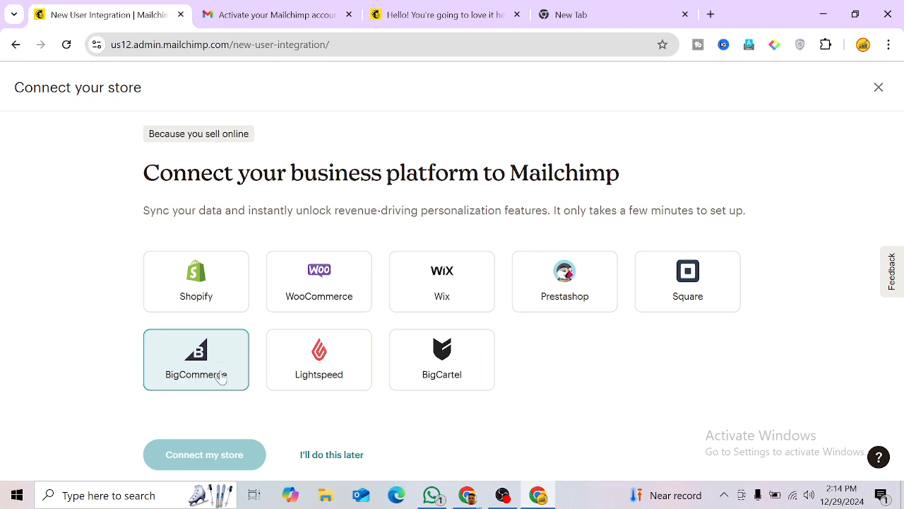
# Step: Skip connecting a store with 'I'll do this later' and close the recommendation survey
pyautogui.click(322, 459)
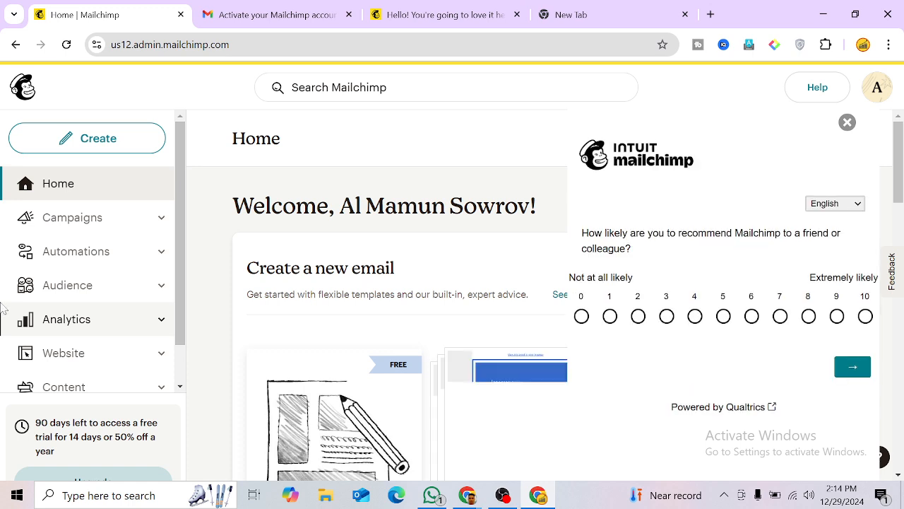
pyautogui.click(847, 122)
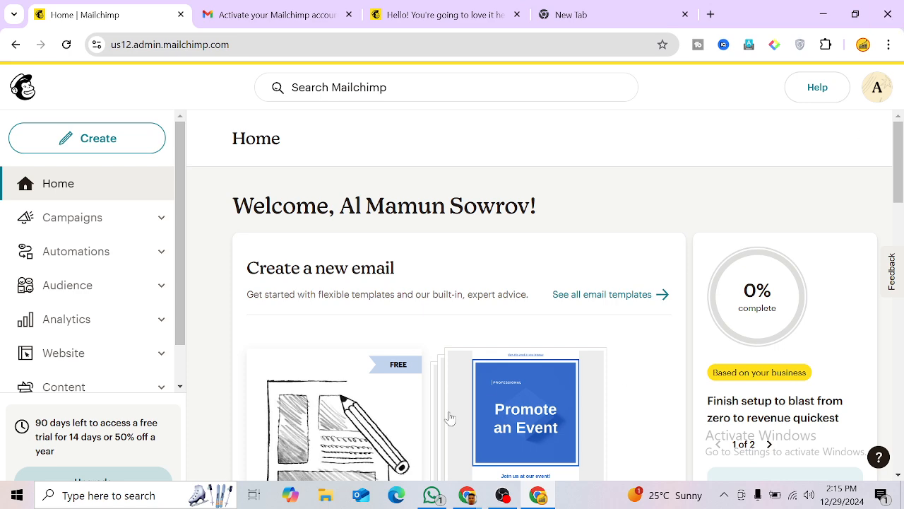
# Step: Switch to the WhatsApp desktop app showing the New Paid Batch group chat
pyautogui.click(432, 495)
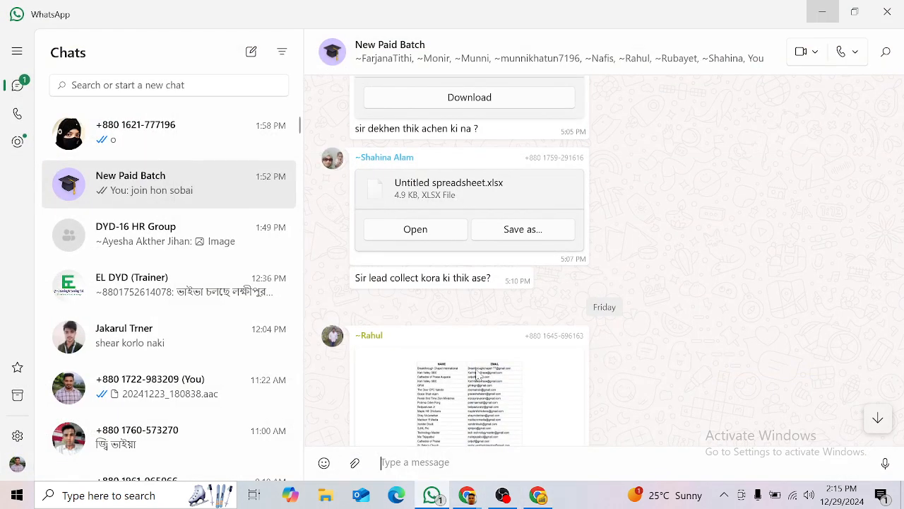
# Step: Look over the group chat's shared files, then return to Chrome's Meet window in a new tab
pyautogui.scroll(2, 667, 354)
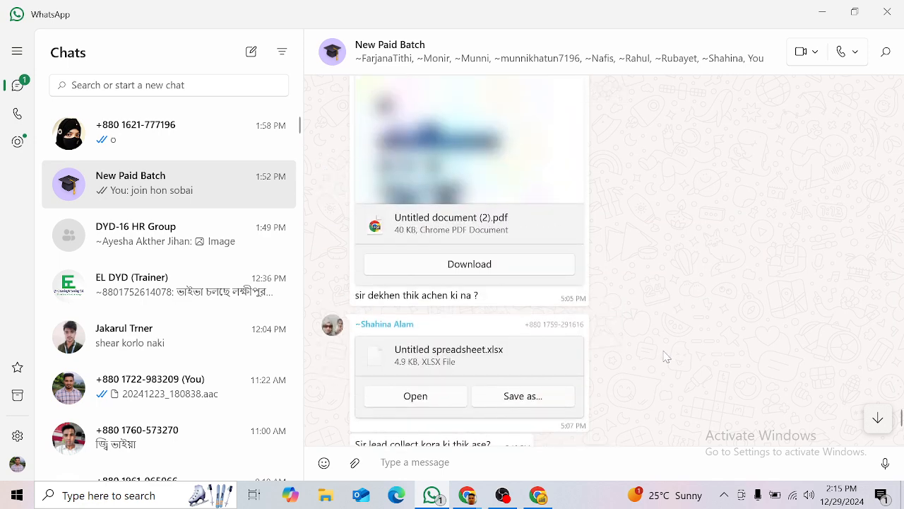
pyautogui.scroll(-1, 745, 320)
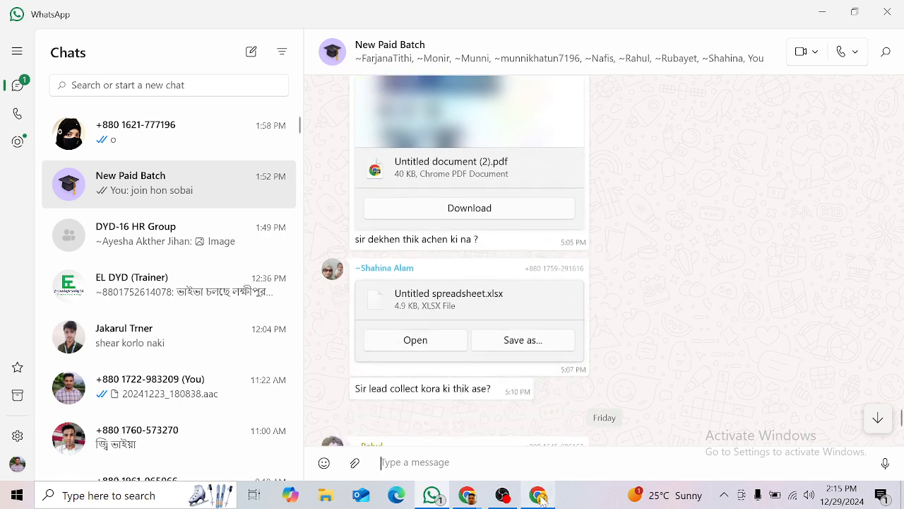
pyautogui.moveTo(468, 495)
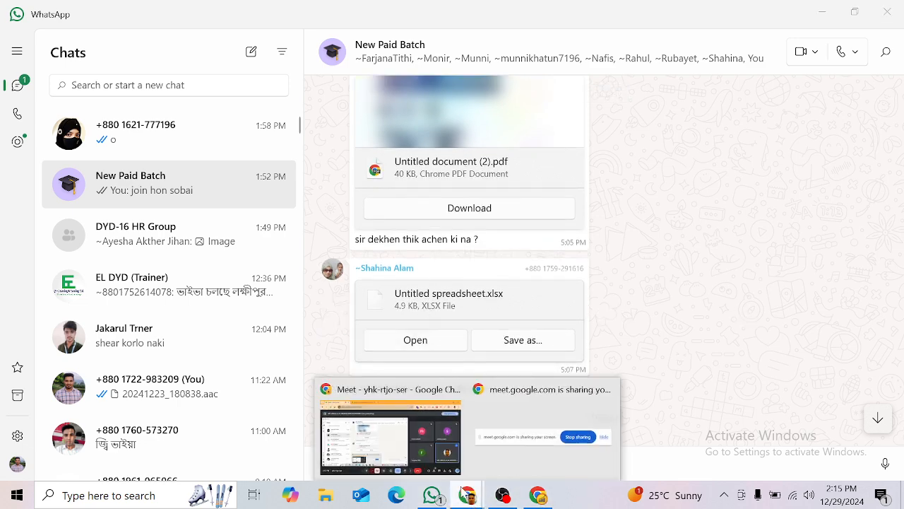
pyautogui.click(390, 431)
pyautogui.click(377, 16)
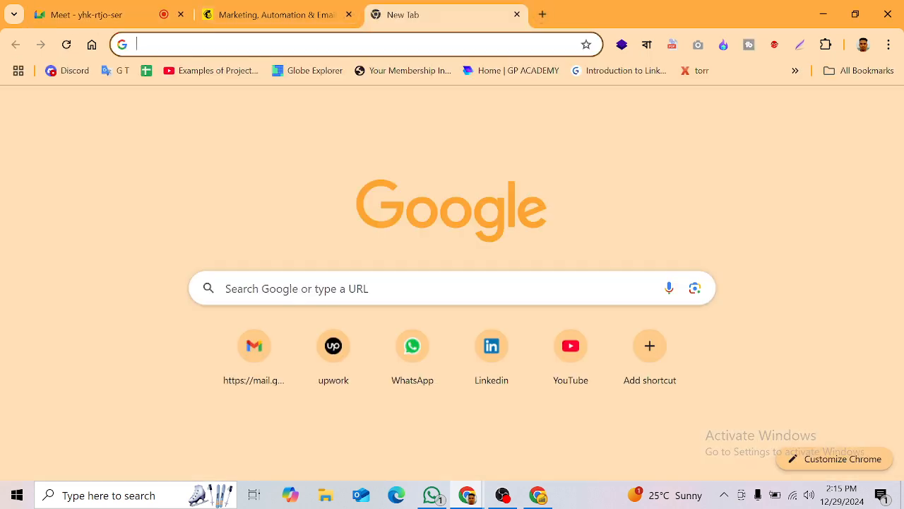
# Step: Close the Mailchimp tab and go to the Google Sheets home page from the apps grid
pyautogui.click(346, 43)
pyautogui.click(349, 14)
pyautogui.click(851, 114)
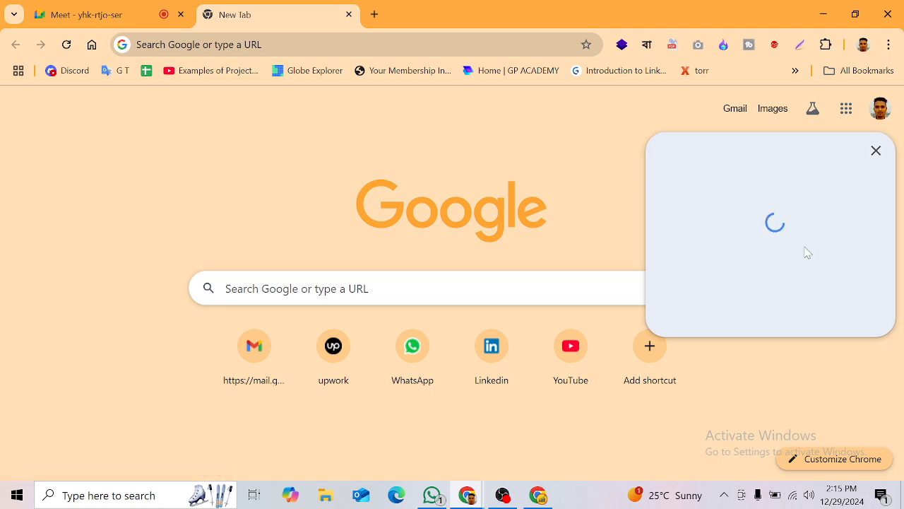
pyautogui.scroll(-2, 808, 249)
pyautogui.scroll(1, 741, 364)
pyautogui.scroll(-1, 742, 365)
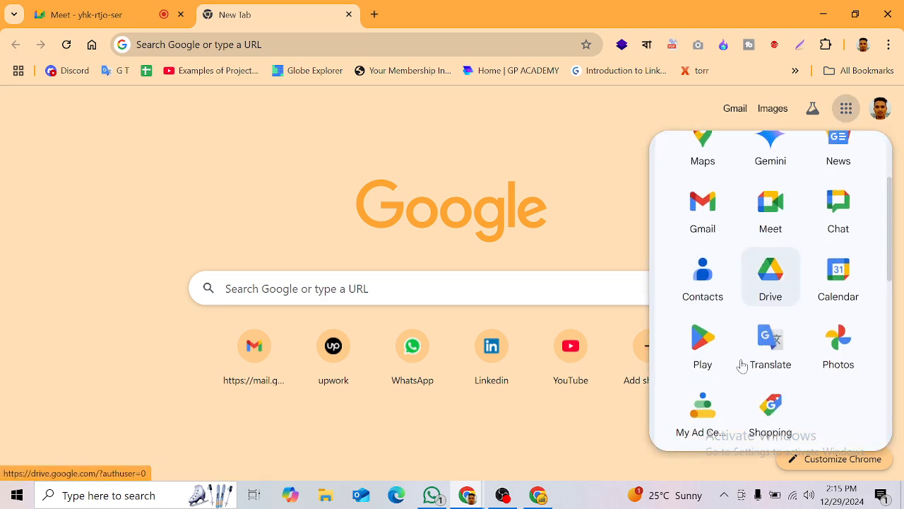
pyautogui.scroll(-2, 742, 365)
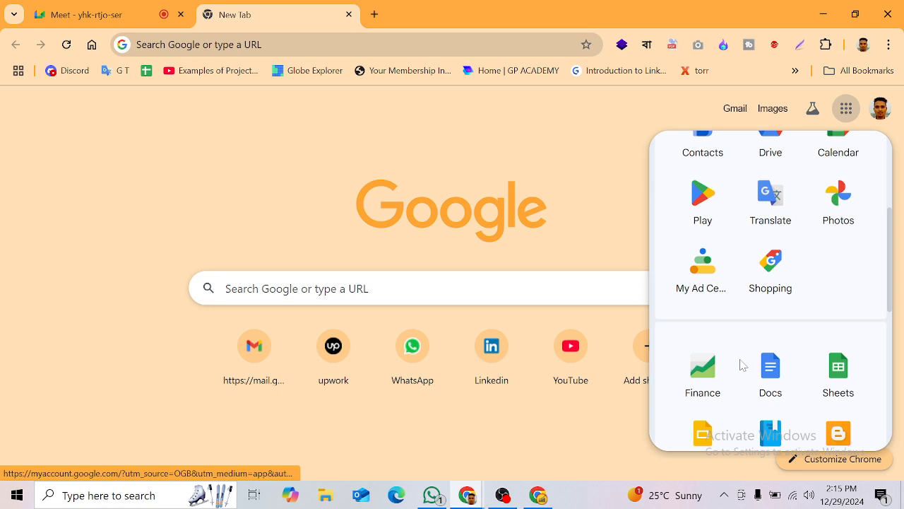
pyautogui.click(830, 378)
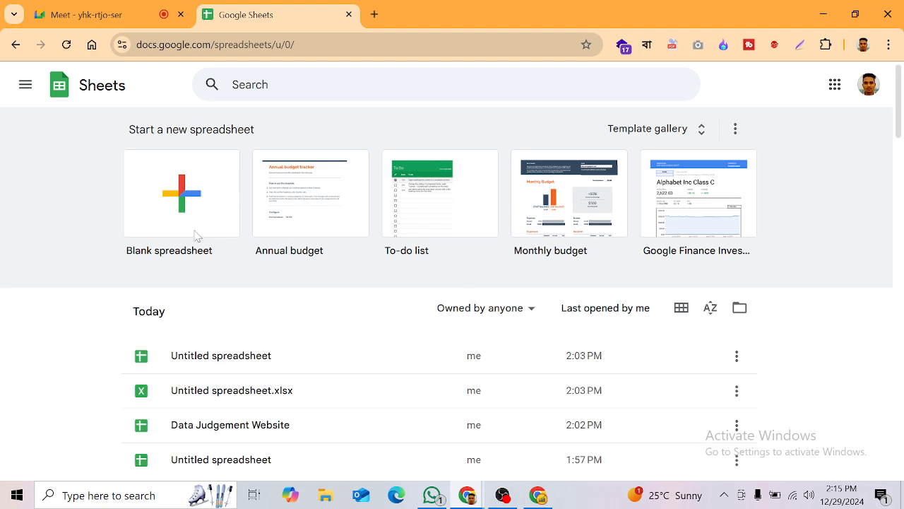
# Step: Create a new blank Untitled spreadsheet
pyautogui.click(181, 202)
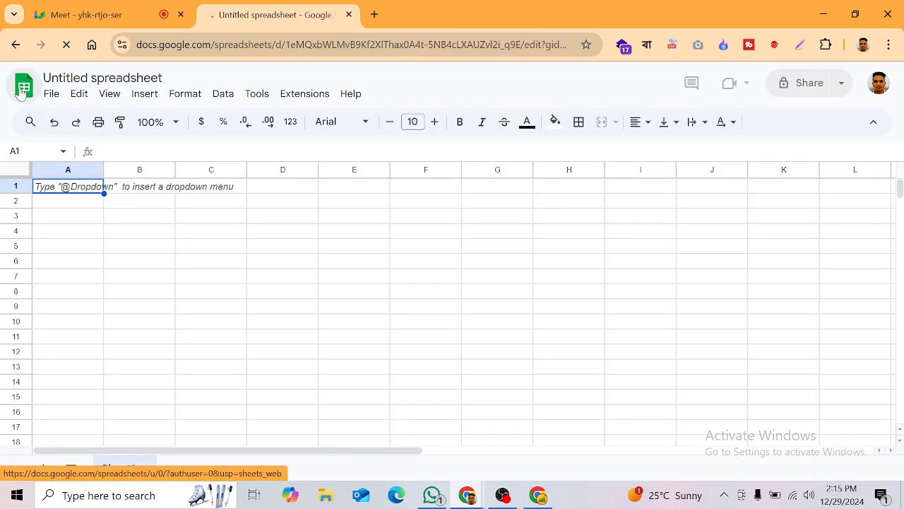
pyautogui.click(21, 93)
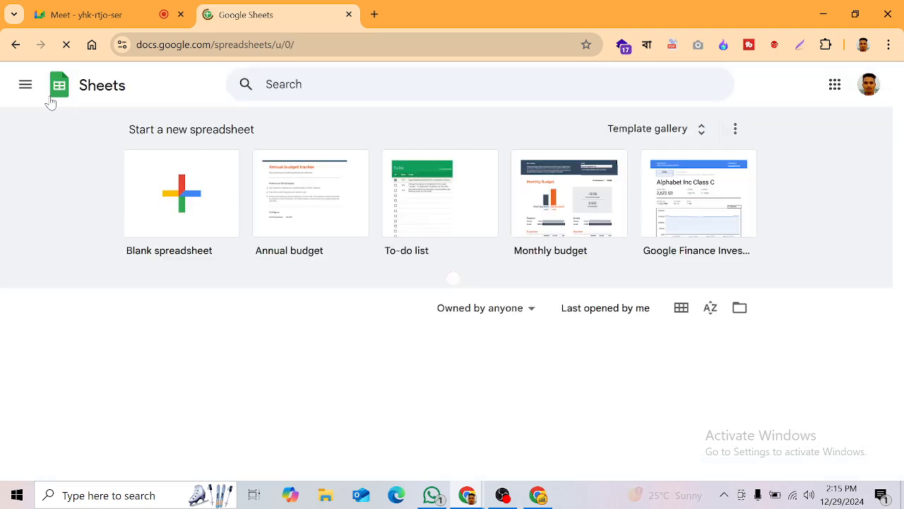
pyautogui.click(181, 189)
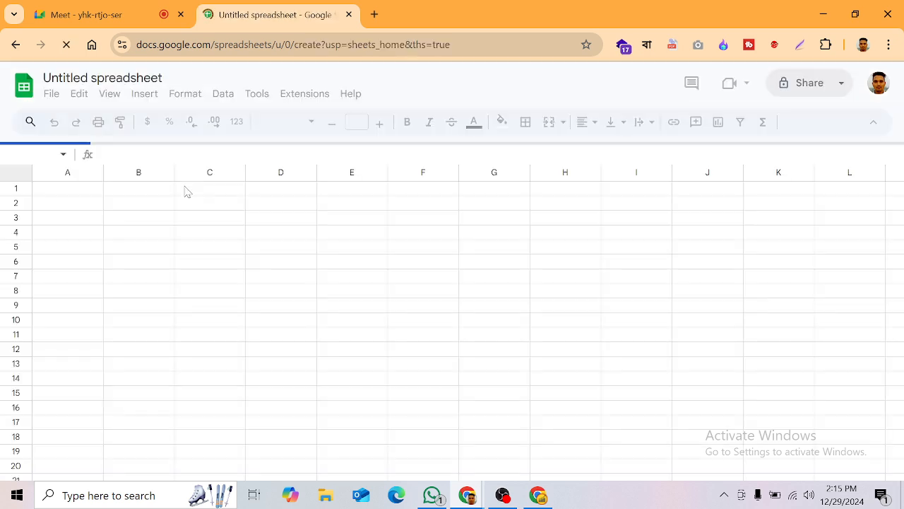
pyautogui.click(55, 94)
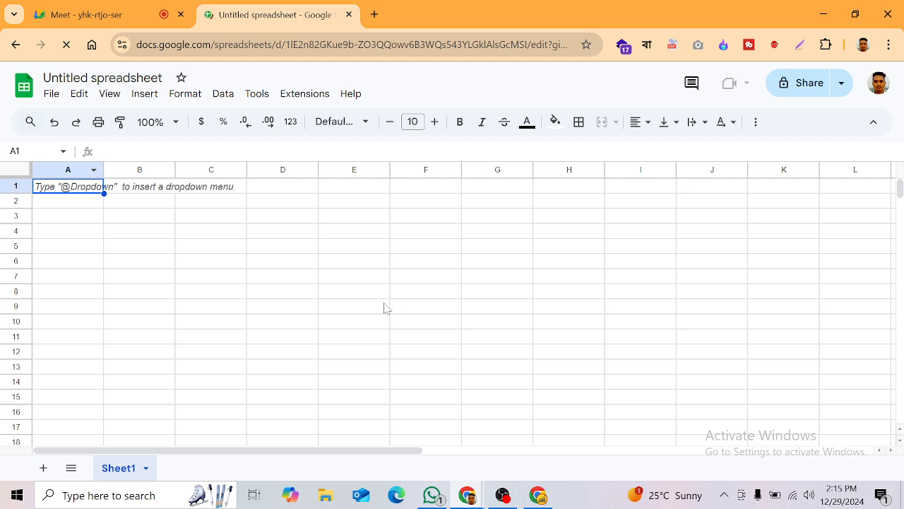
# Step: Import Untitled spreadsheet.xlsx from the WhatsApp chat, filling column A with 13 email addresses
pyautogui.click(50, 94)
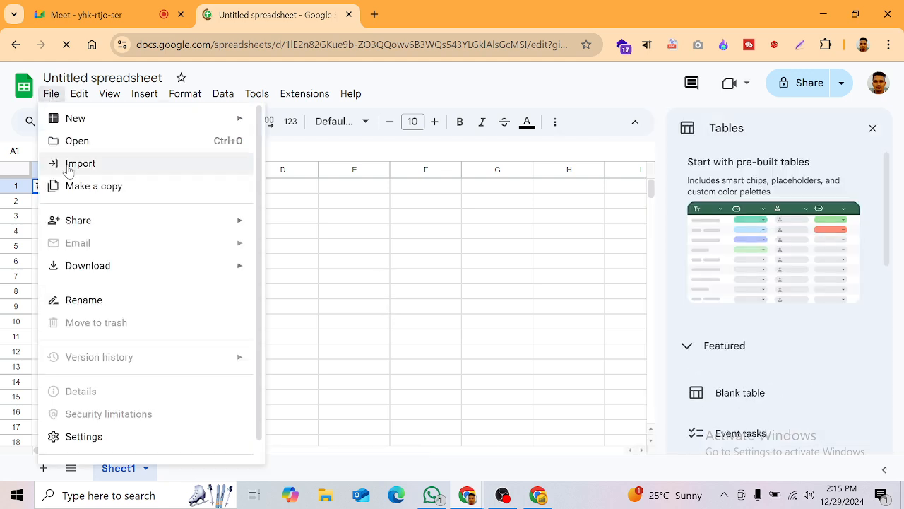
pyautogui.click(68, 168)
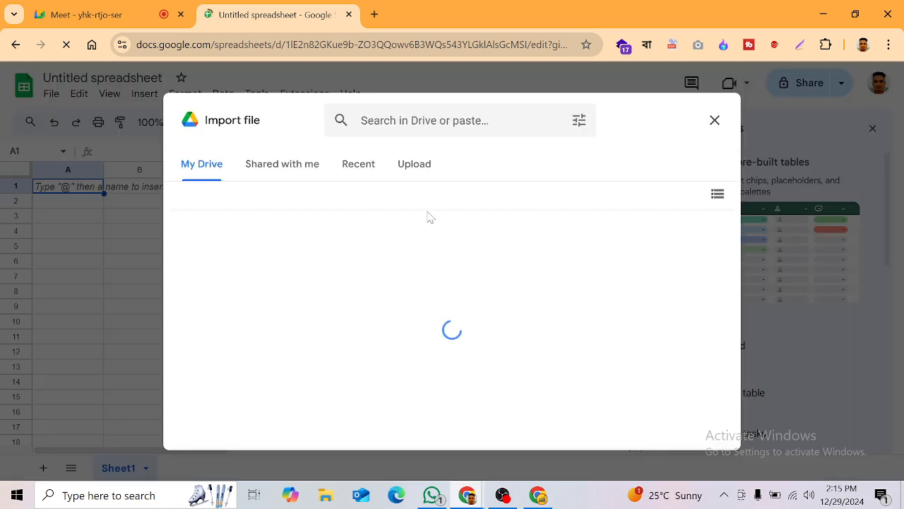
pyautogui.click(416, 170)
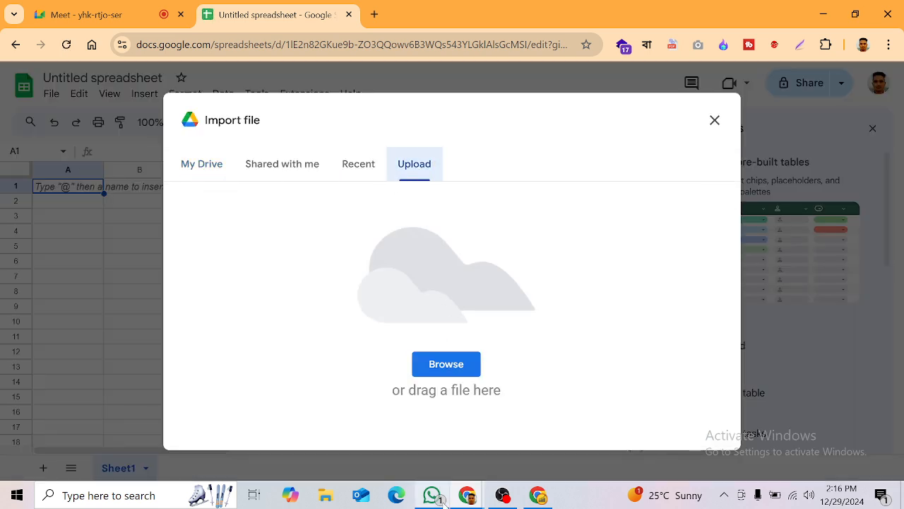
pyautogui.click(437, 498)
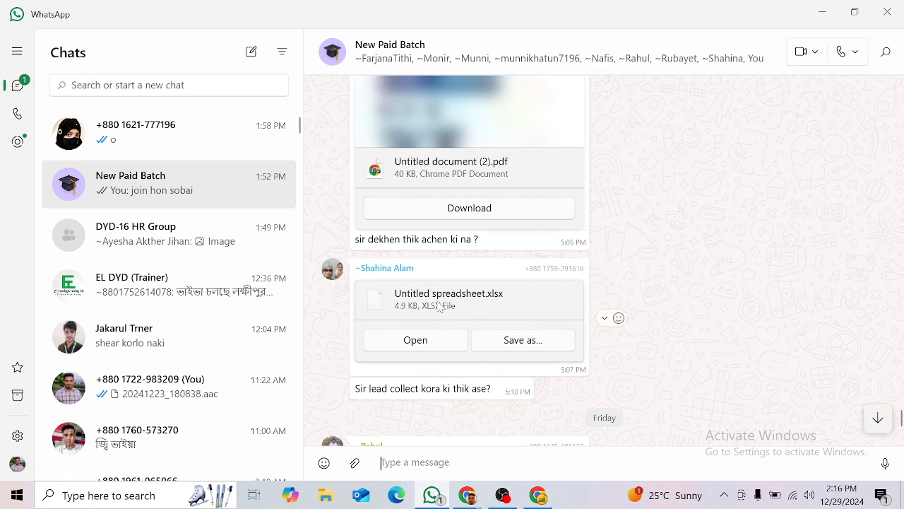
pyautogui.moveTo(634, 396); pyautogui.dragTo(434, 365)
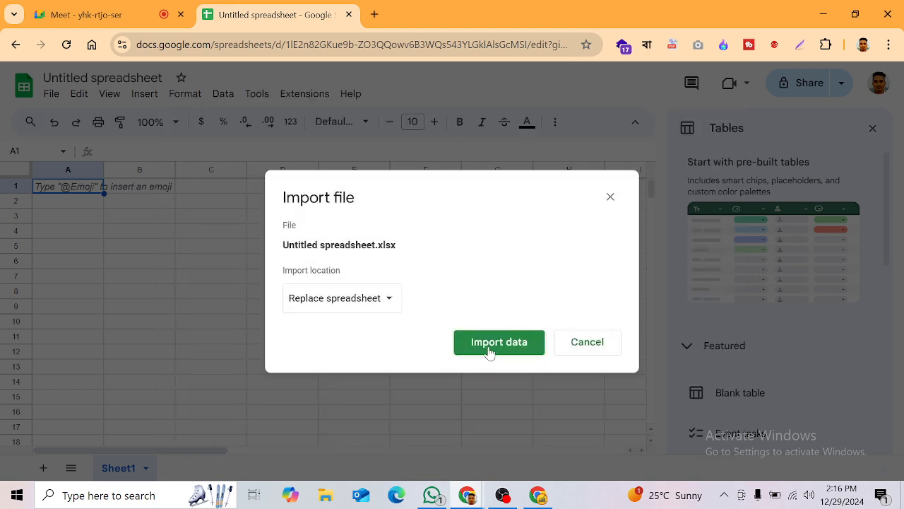
pyautogui.click(490, 345)
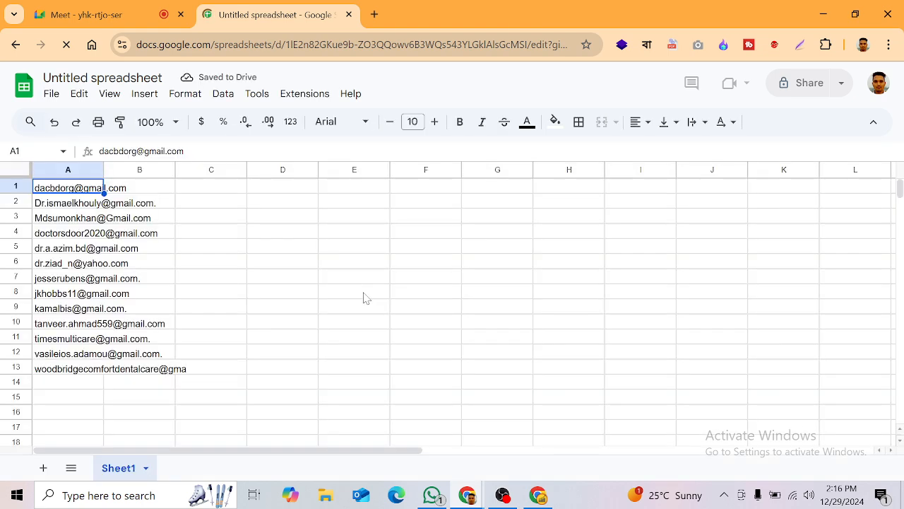
# Step: Widen column A and look over the full imported email addresses
pyautogui.moveTo(104, 169); pyautogui.dragTo(238, 170)
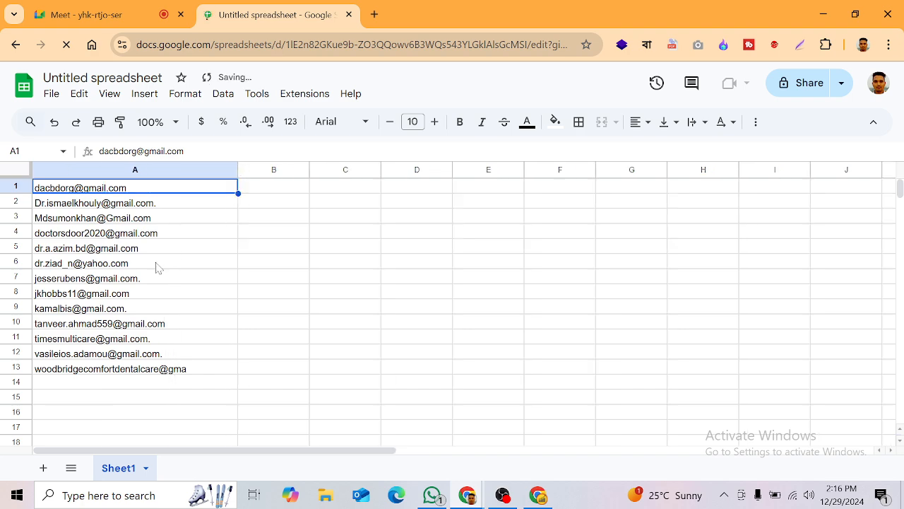
pyautogui.click(204, 381)
pyautogui.click(91, 189)
pyautogui.click(89, 203)
pyautogui.click(87, 218)
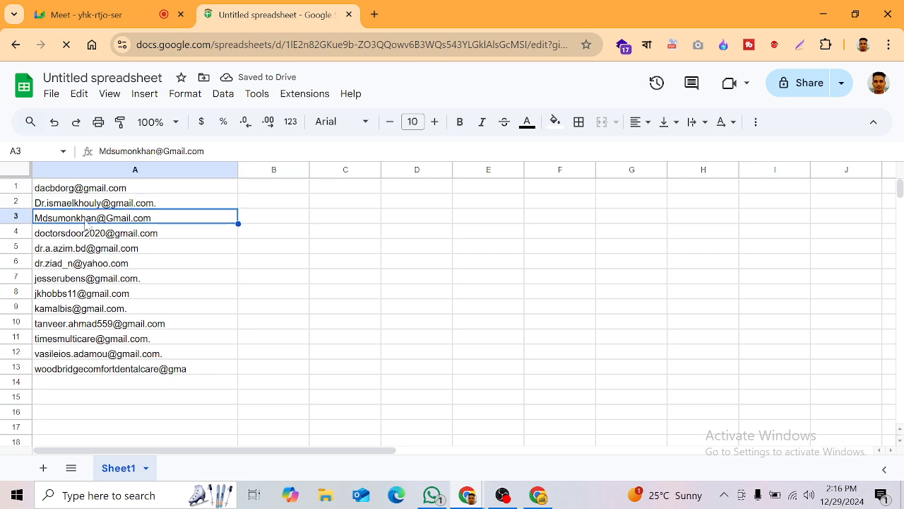
pyautogui.click(83, 234)
pyautogui.click(83, 277)
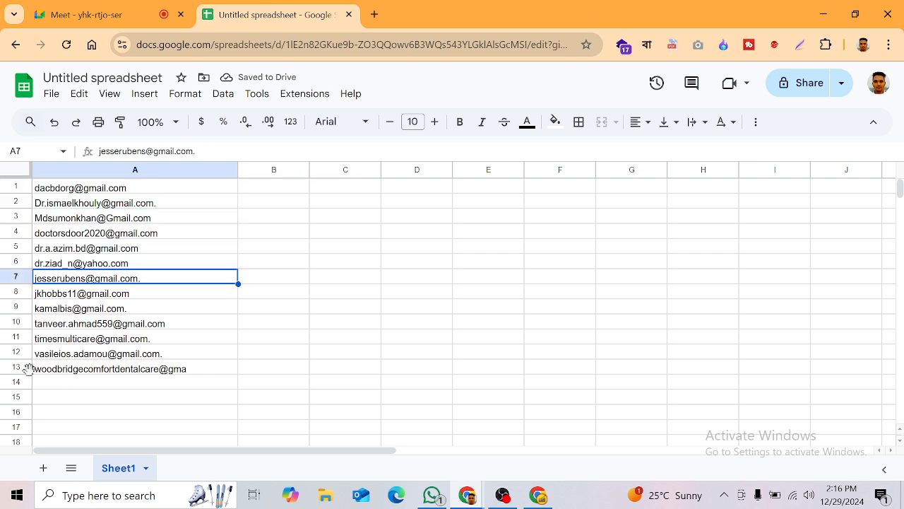
pyautogui.click(204, 371)
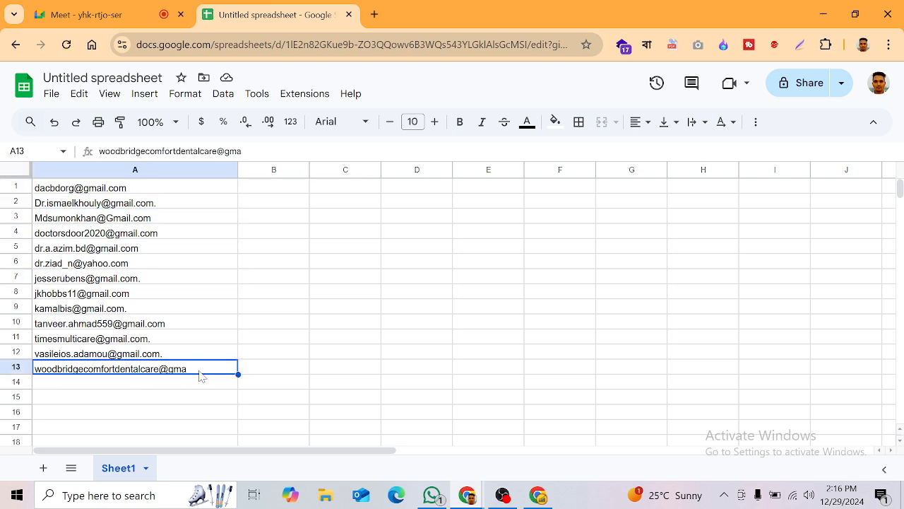
pyautogui.press('Return')
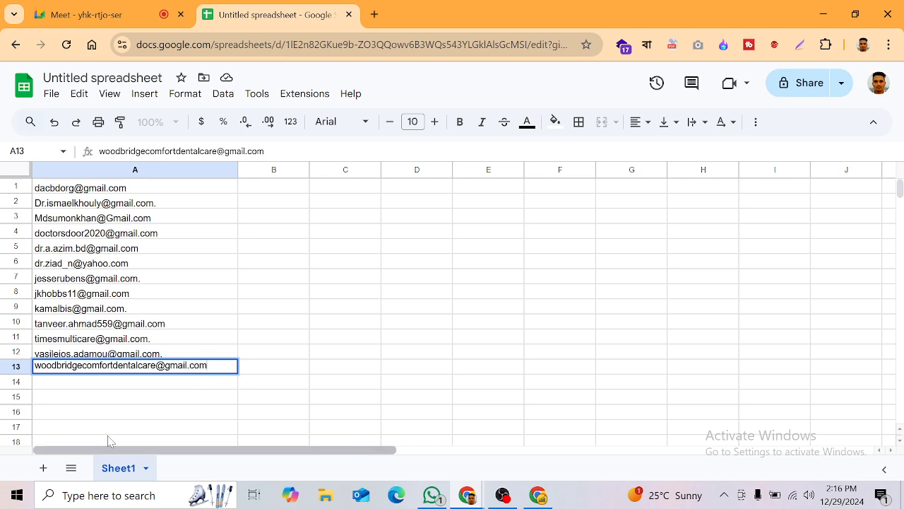
pyautogui.click(137, 404)
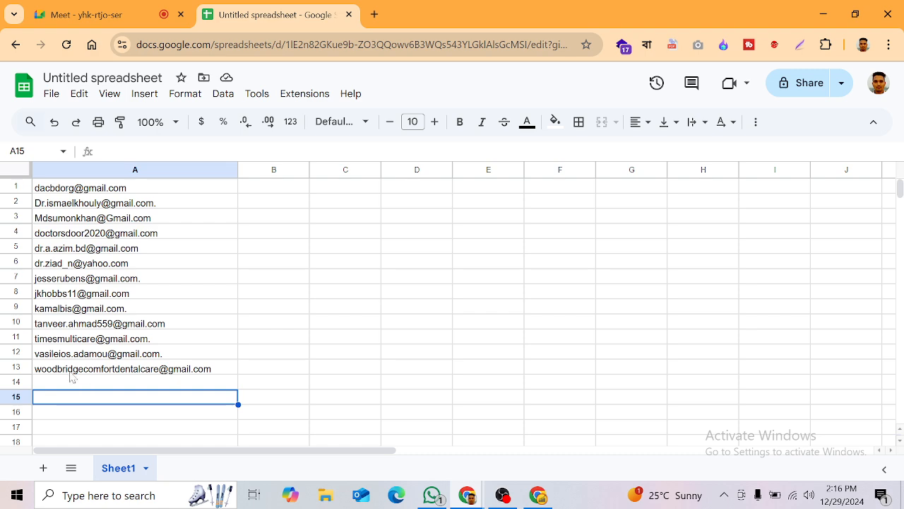
# Step: Rename the spreadsheet to 'Mail for Marketing'
pyautogui.click(161, 79)
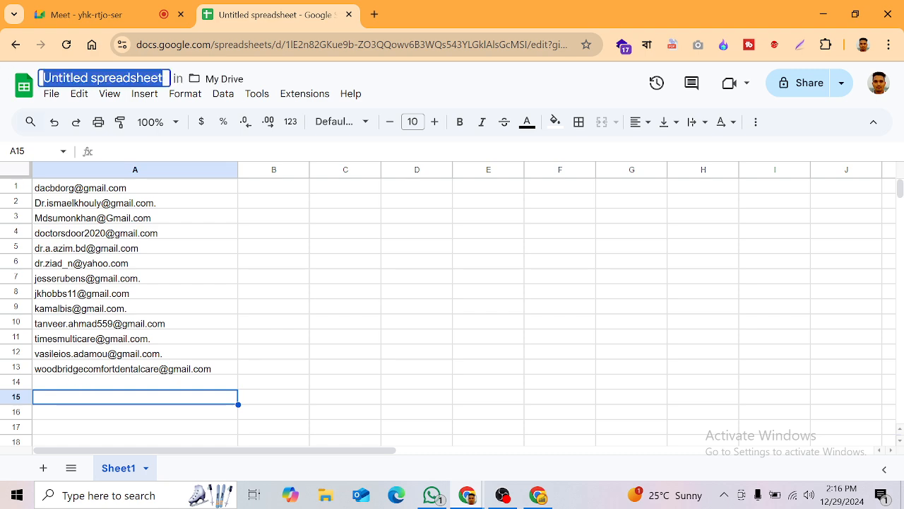
pyautogui.write('in')
pyautogui.write('Mail')
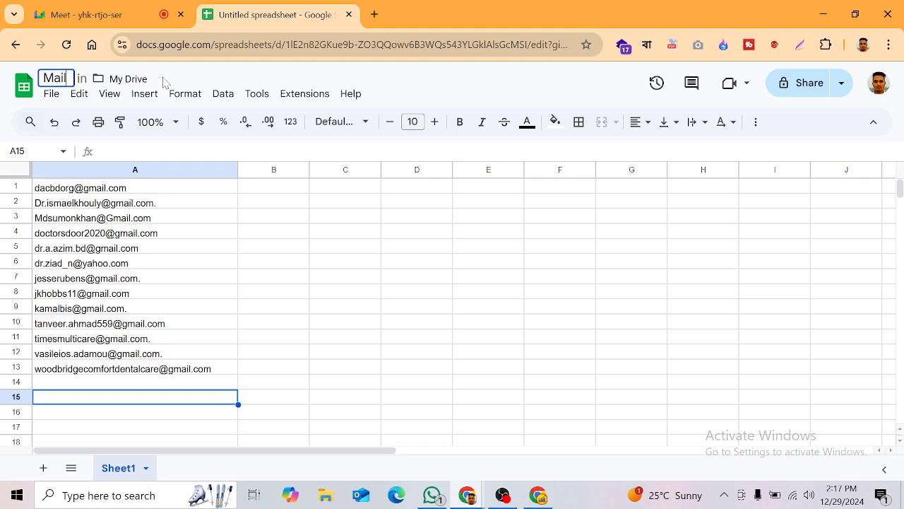
pyautogui.write(' for')
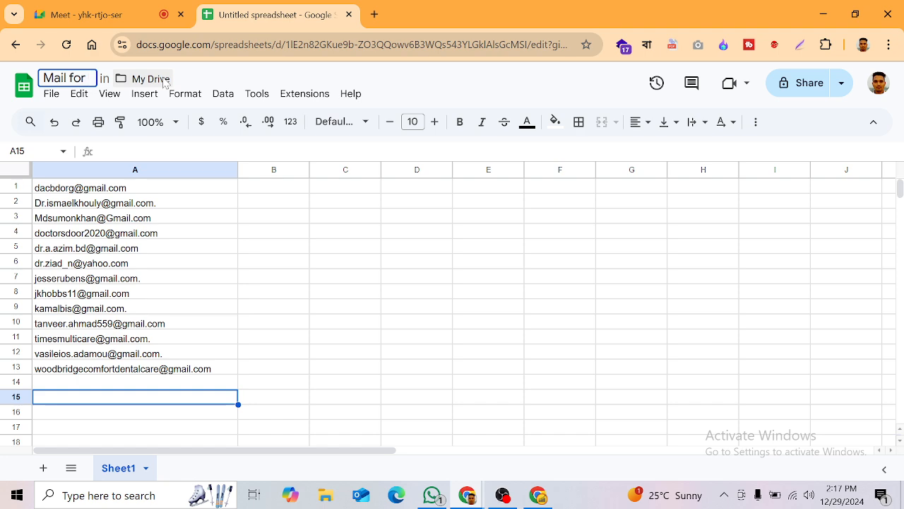
pyautogui.write(' Marketing')
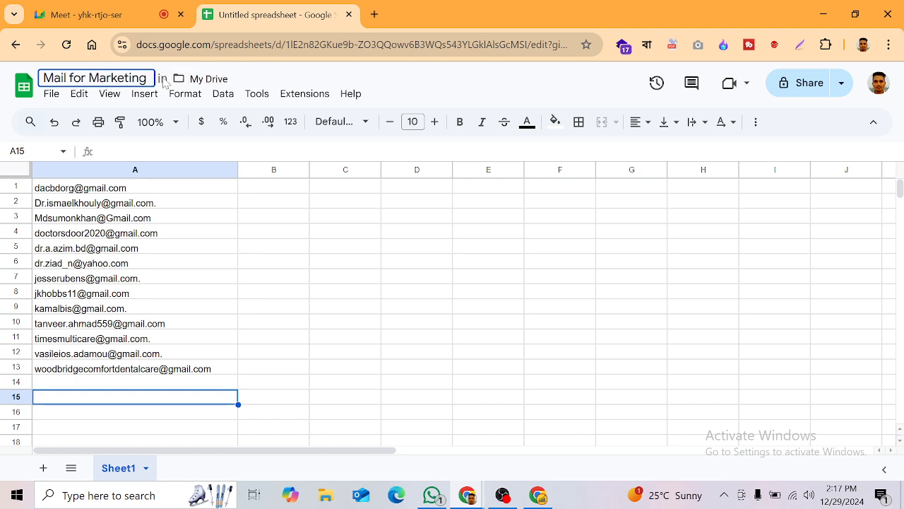
pyautogui.click(167, 329)
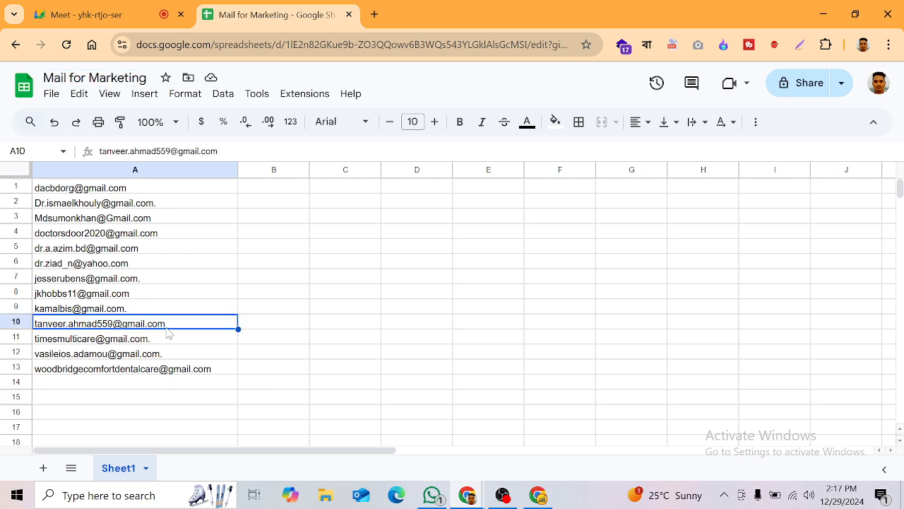
# Step: Download the sheet as CSV, saving Mail for Marketing - Sheet1.csv to Downloads
pyautogui.click(53, 94)
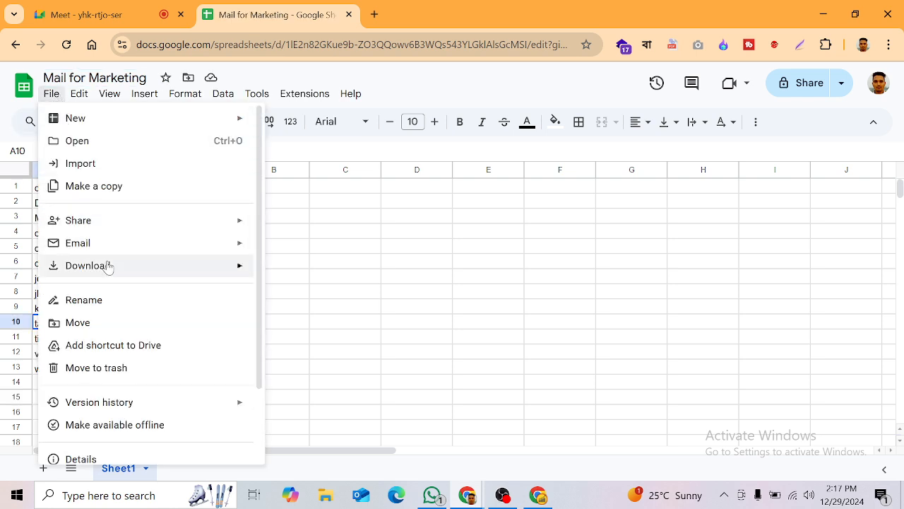
pyautogui.moveTo(118, 262)
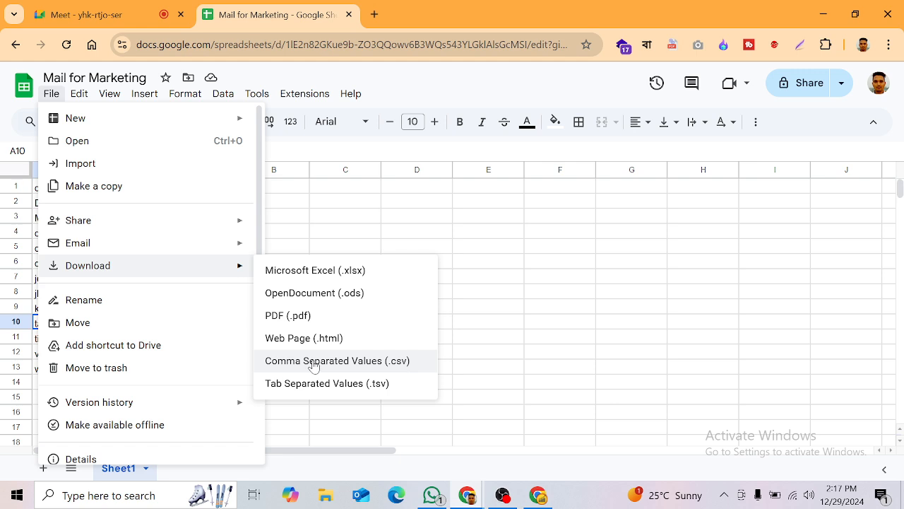
pyautogui.click(356, 364)
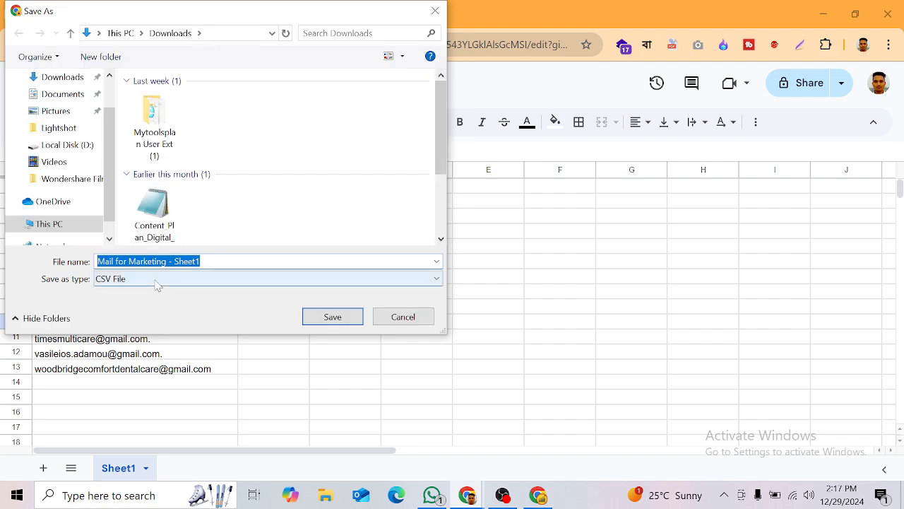
pyautogui.click(332, 318)
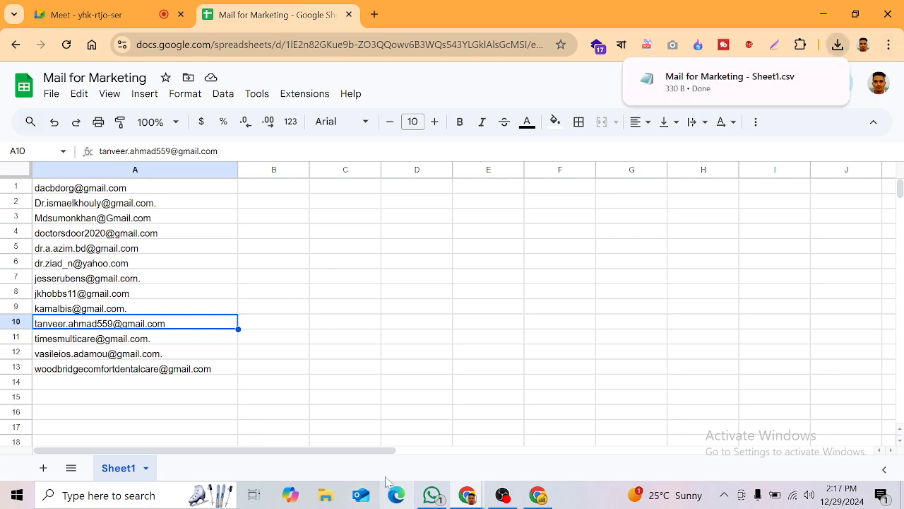
# Step: Bring Mailchimp forward, scroll through the Home page's email templates, then go to Campaigns
pyautogui.click(543, 497)
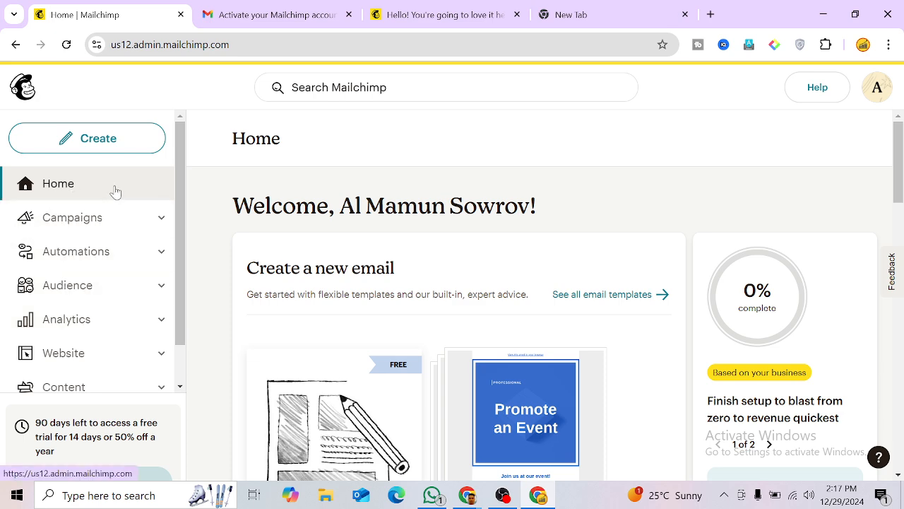
pyautogui.scroll(-2, 492, 262)
pyautogui.scroll(2, 629, 247)
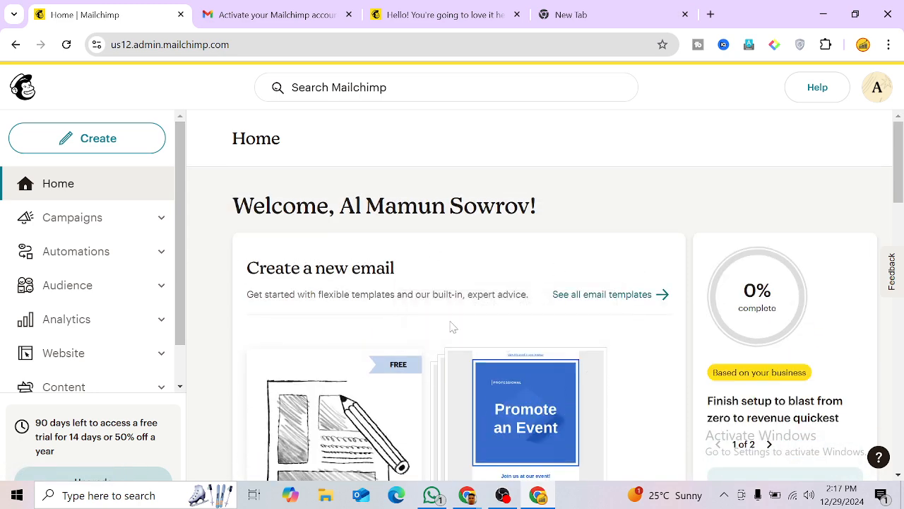
pyautogui.scroll(-2, 467, 327)
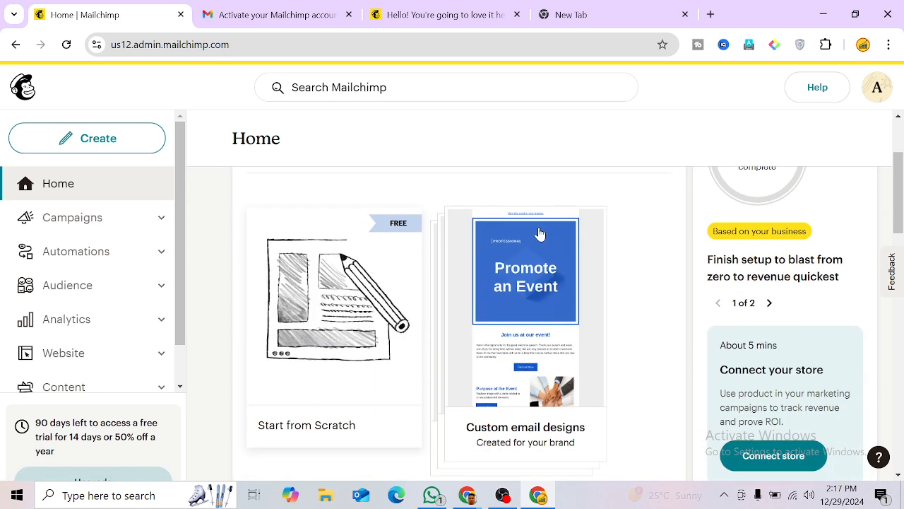
pyautogui.scroll(-4, 398, 339)
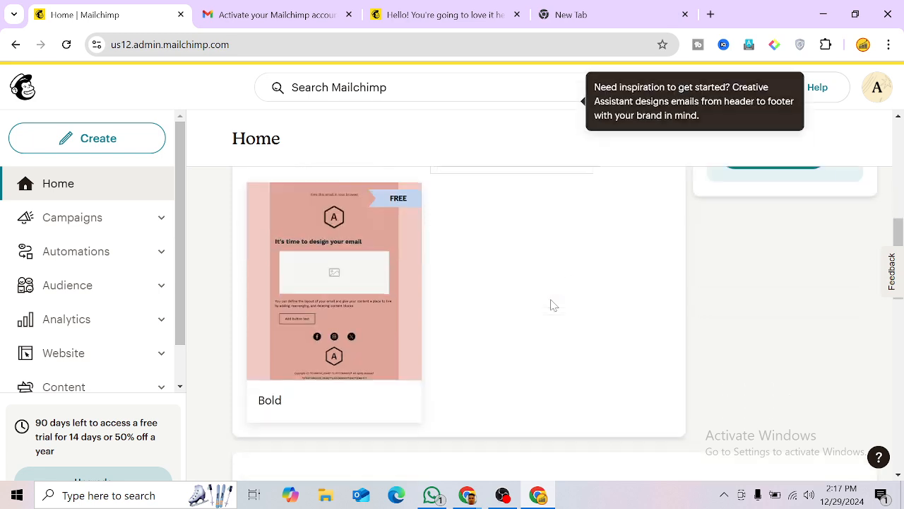
pyautogui.click(68, 223)
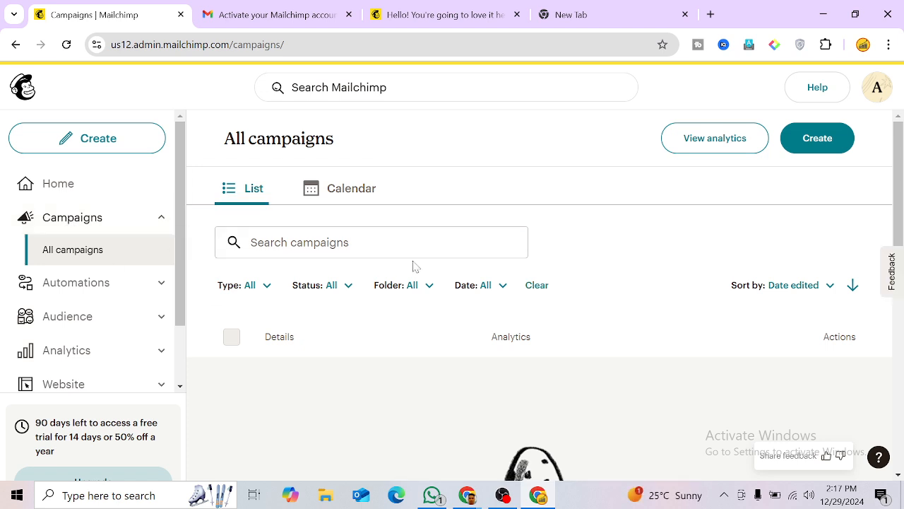
# Step: Open the Automations customer journeys overview and scroll through it
pyautogui.click(90, 290)
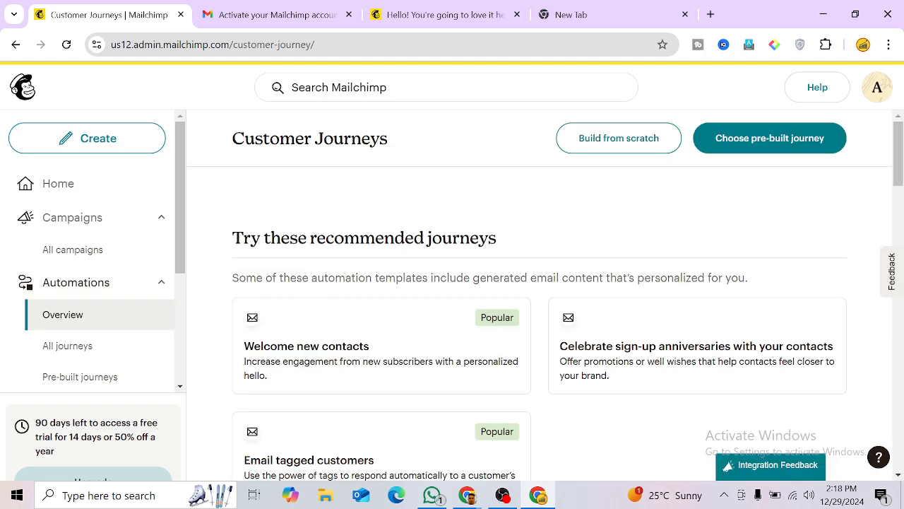
pyautogui.scroll(-2, 306, 285)
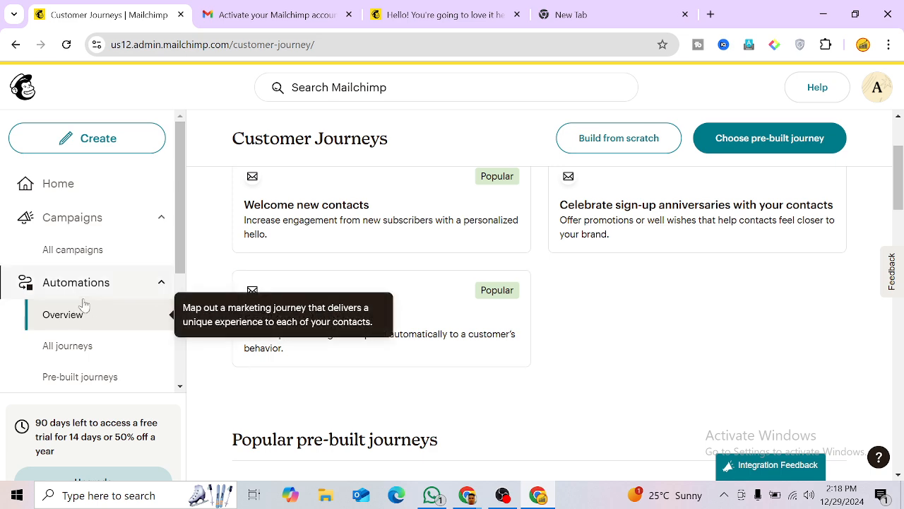
pyautogui.scroll(-1, 95, 311)
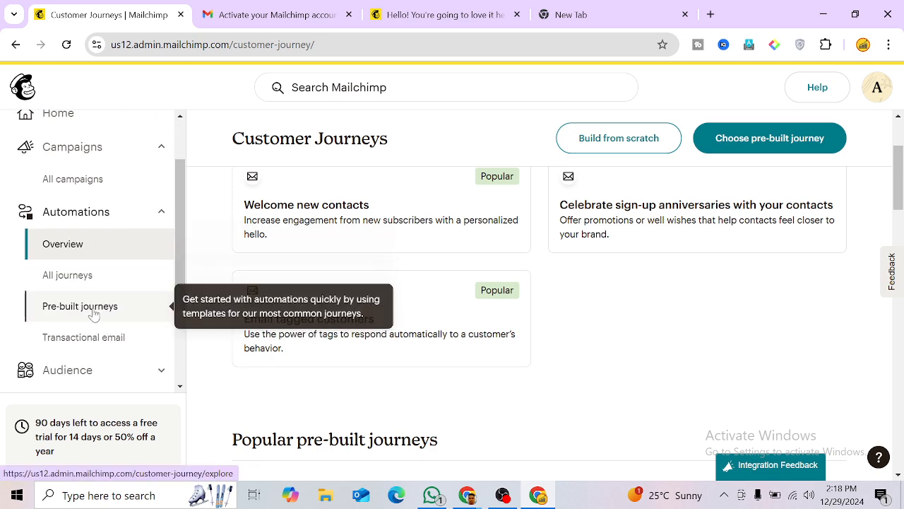
pyautogui.scroll(-1, 94, 285)
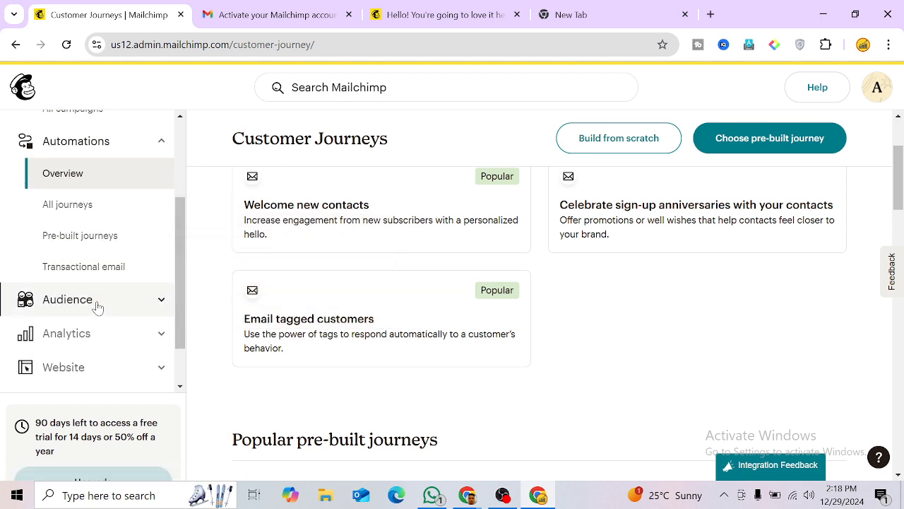
# Step: View the audience's contacts, briefly checking the Mail for Marketing spreadsheet
pyautogui.click(97, 307)
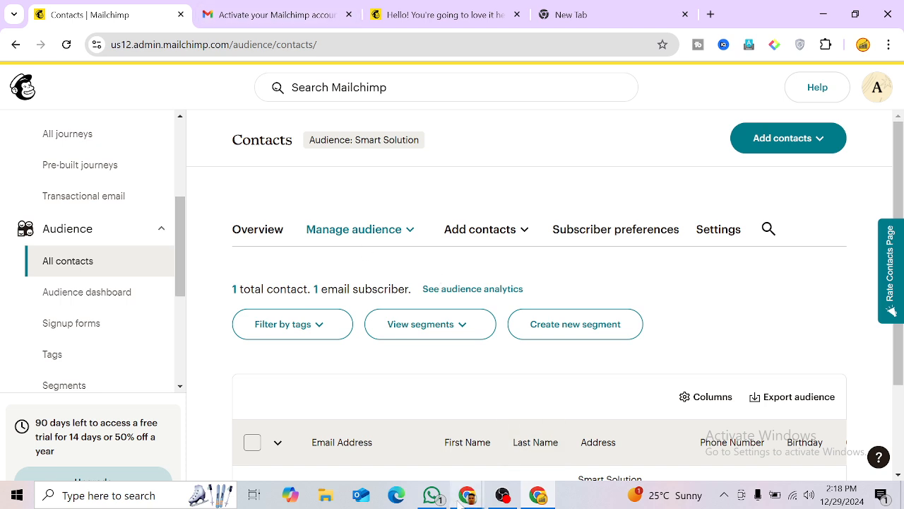
pyautogui.moveTo(465, 500)
pyautogui.click(417, 438)
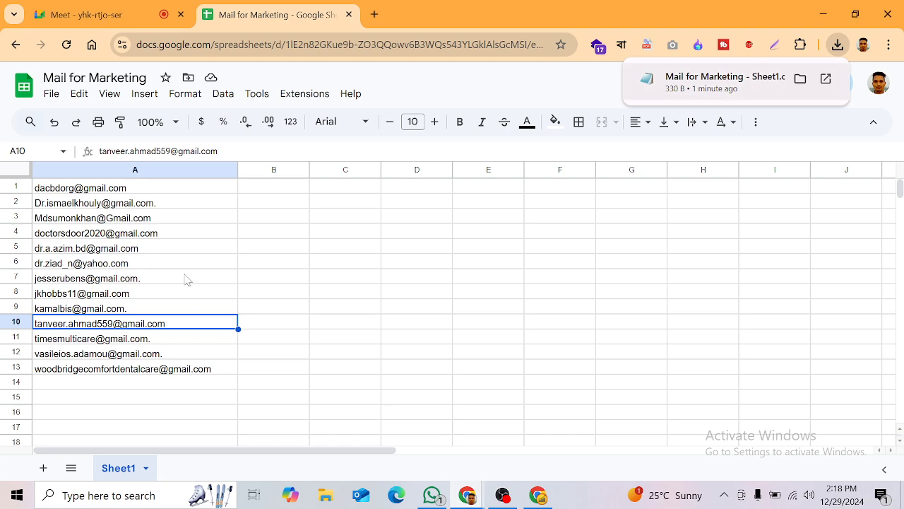
pyautogui.click(535, 497)
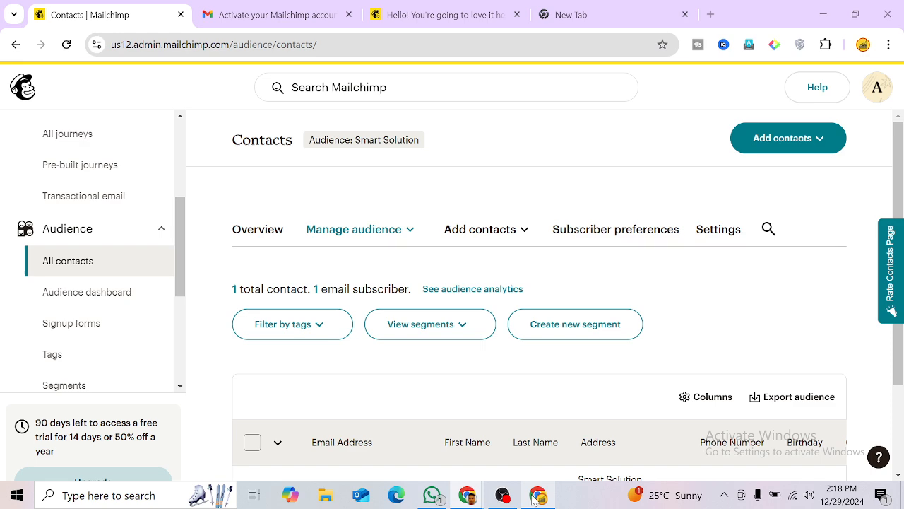
# Step: Open the Audience dashboard, collapse Audience, and go to the Analytics Marketing dashboard
pyautogui.click(79, 293)
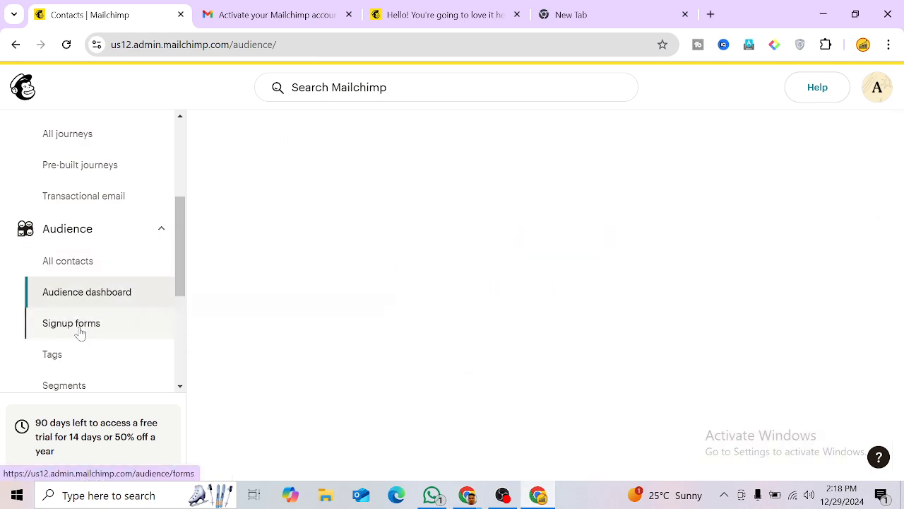
pyautogui.scroll(-1, 69, 262)
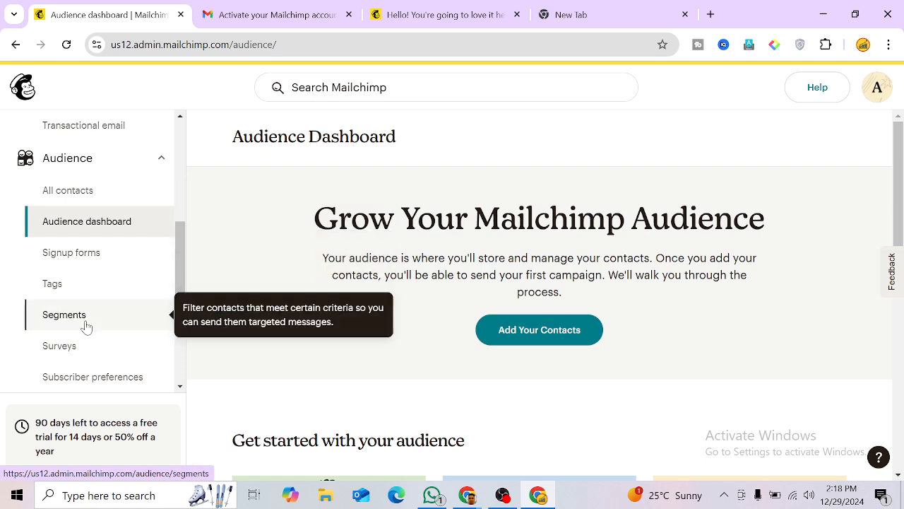
pyautogui.click(71, 157)
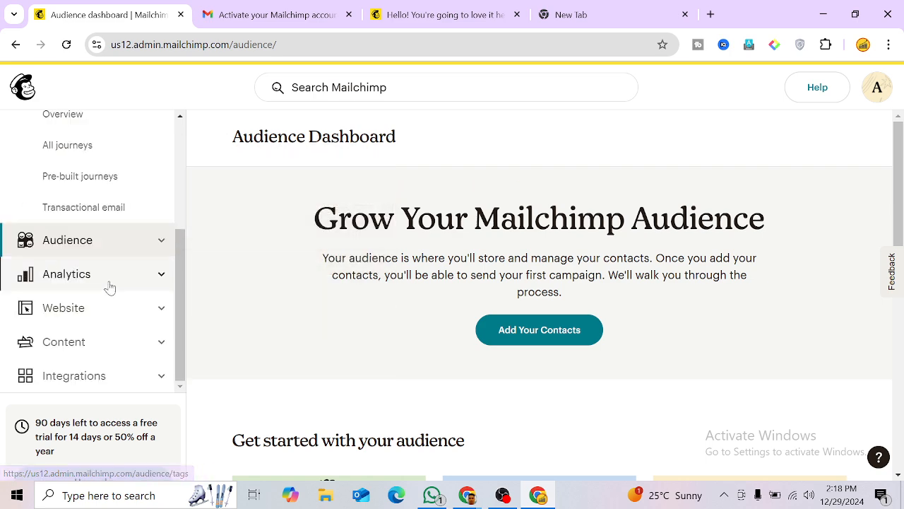
pyautogui.click(79, 276)
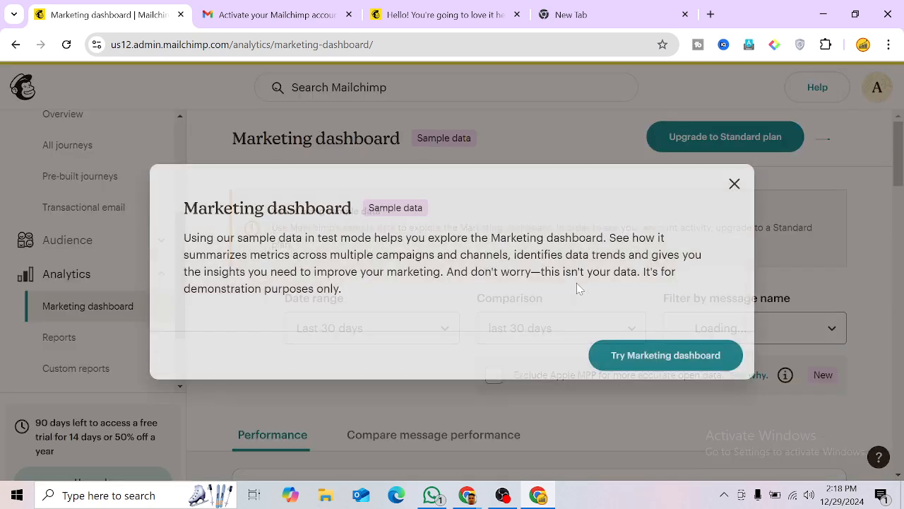
# Step: Close the Marketing dashboard introduction and look over the Website page's Wix options
pyautogui.click(735, 184)
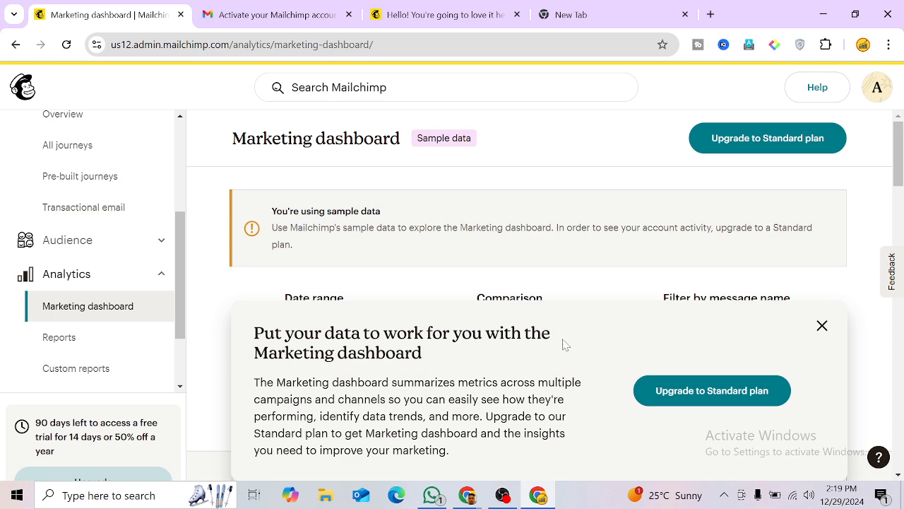
pyautogui.scroll(-2, 92, 318)
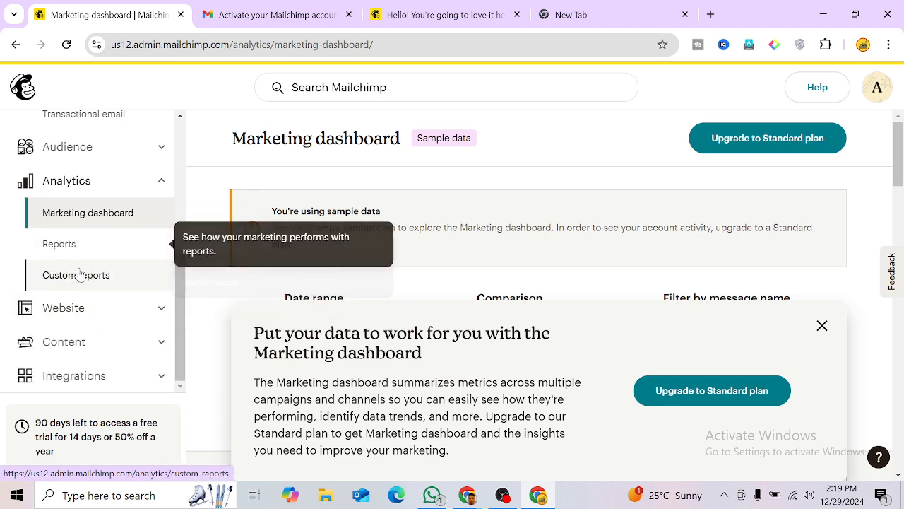
pyautogui.click(82, 308)
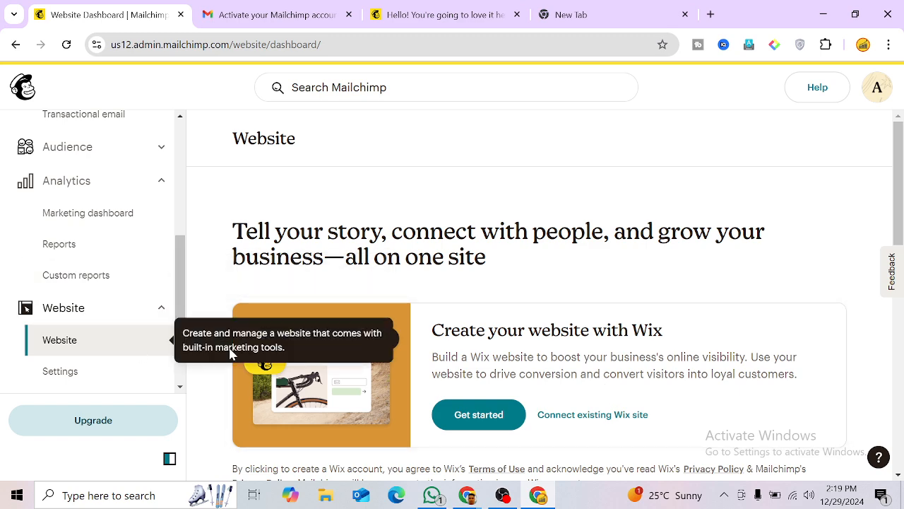
pyautogui.scroll(-1, 385, 297)
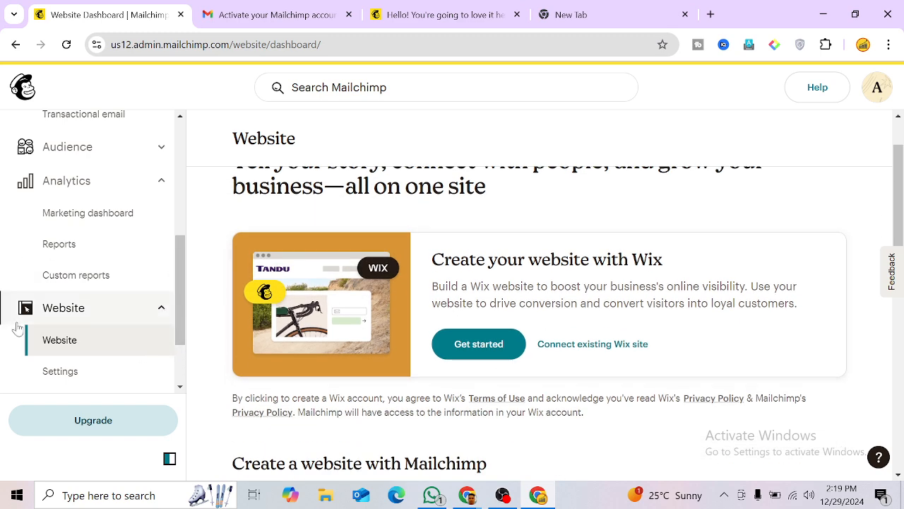
pyautogui.scroll(-1, 36, 339)
pyautogui.scroll(1, 92, 316)
pyautogui.scroll(3, 92, 316)
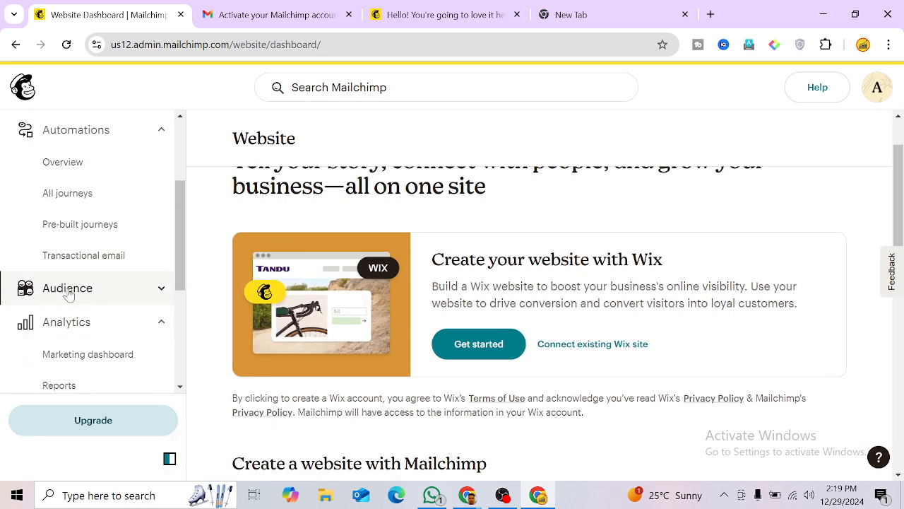
# Step: Open the Smart Solution audience's contacts list and expand the Add contacts dropdown
pyautogui.click(65, 291)
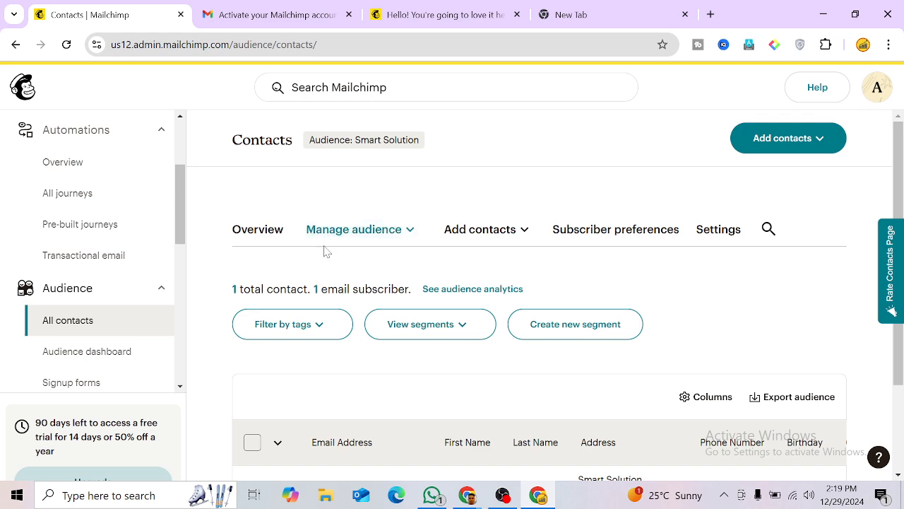
pyautogui.scroll(2, 120, 316)
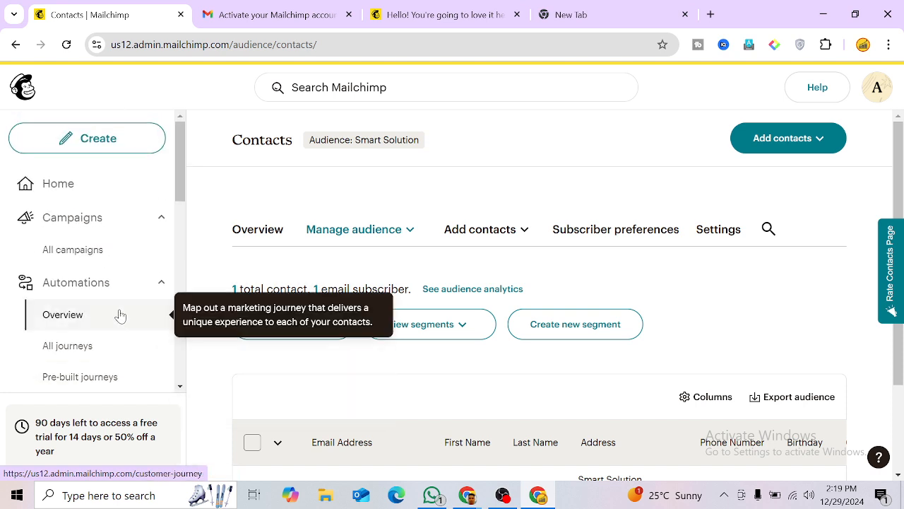
pyautogui.scroll(-1, 70, 286)
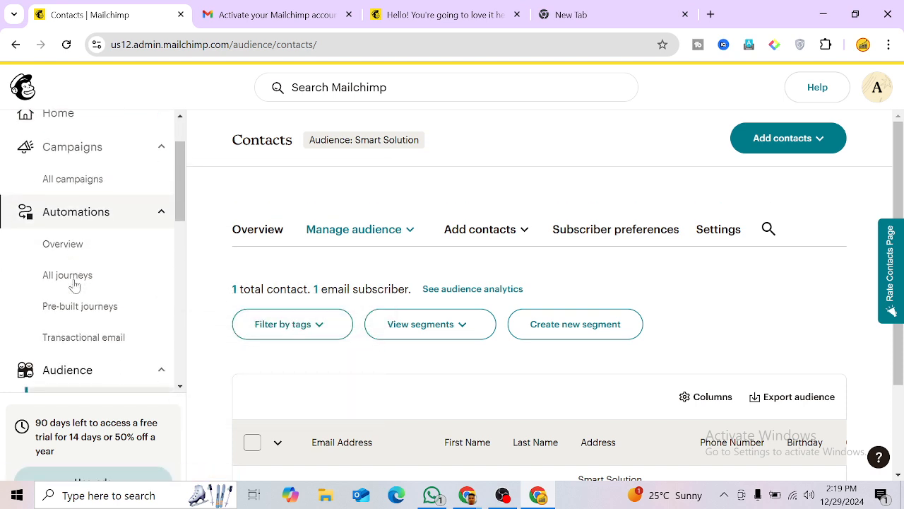
pyautogui.scroll(-1, 74, 285)
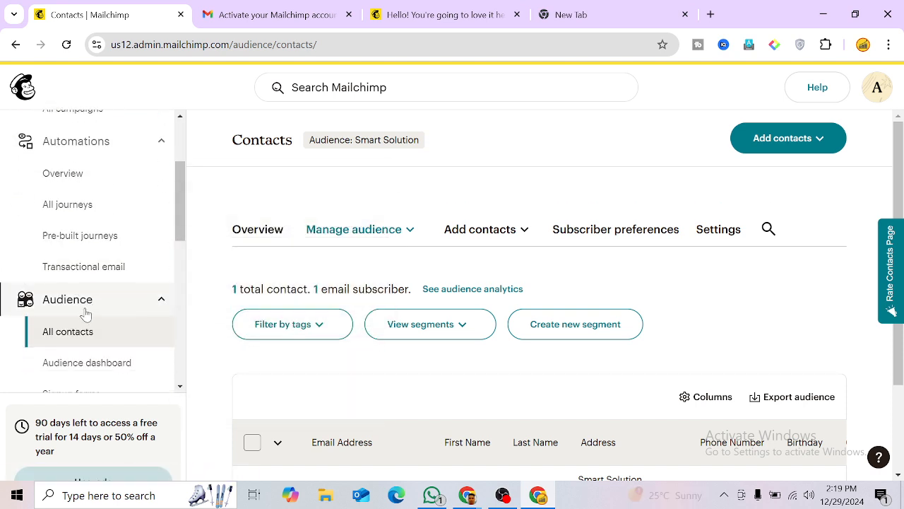
pyautogui.scroll(-1, 74, 329)
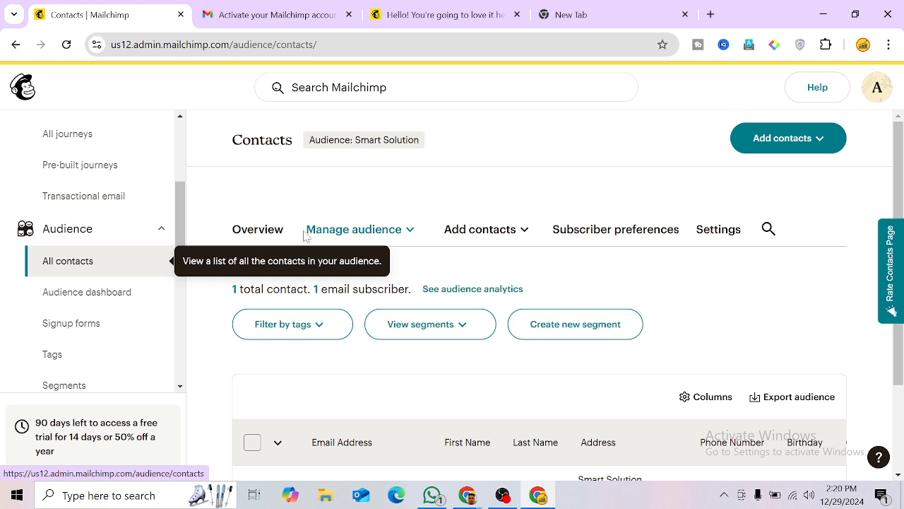
pyautogui.click(792, 145)
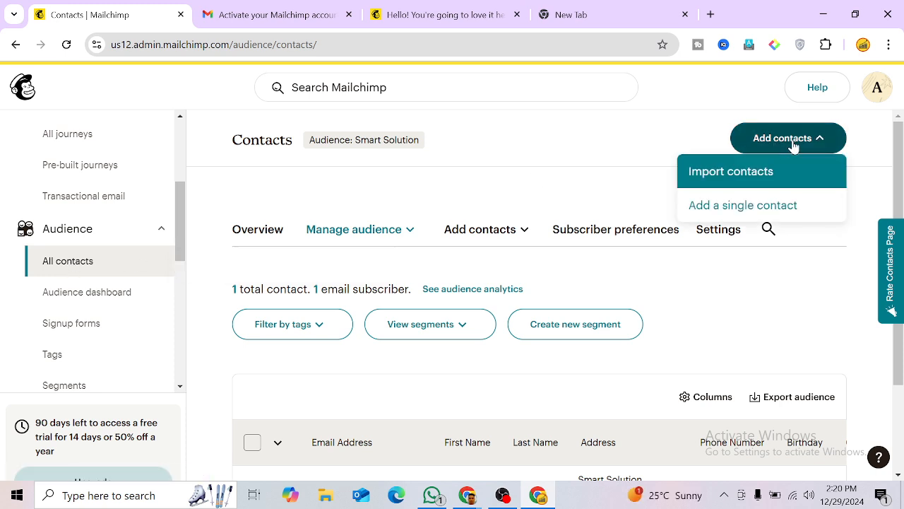
# Step: Start the Import Contacts wizard and copy the 13 email addresses in A1:A13
pyautogui.click(712, 182)
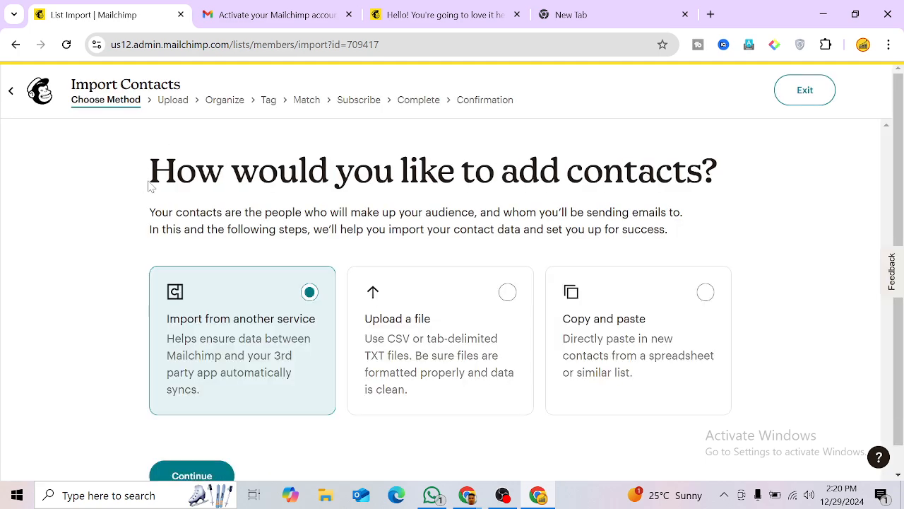
pyautogui.scroll(-1, 452, 283)
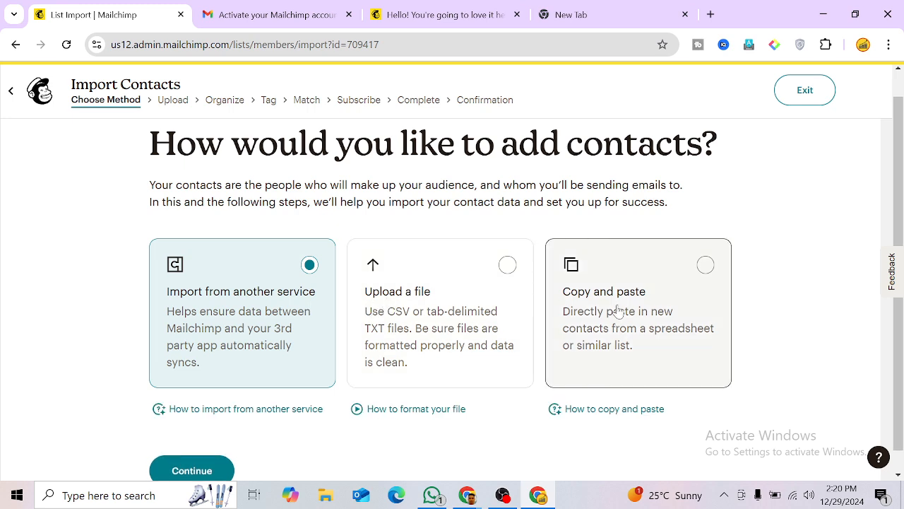
pyautogui.scroll(-1, 583, 308)
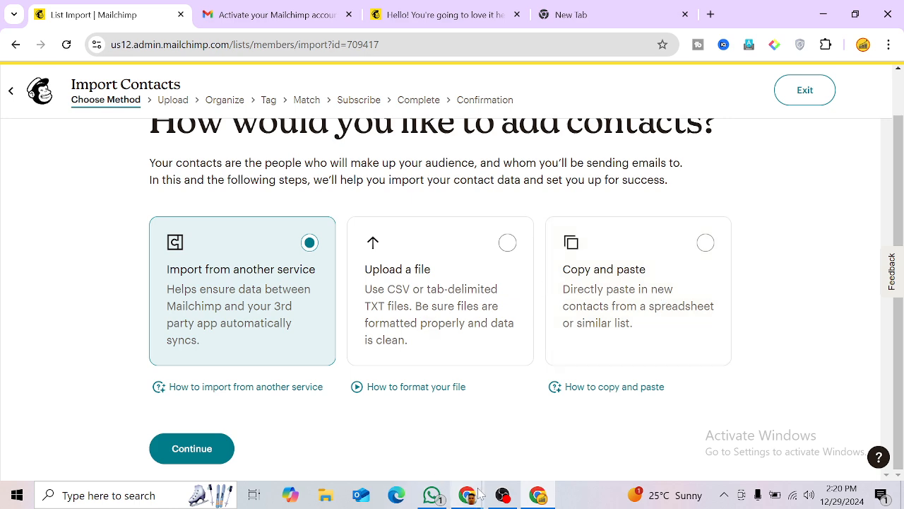
pyautogui.moveTo(545, 499)
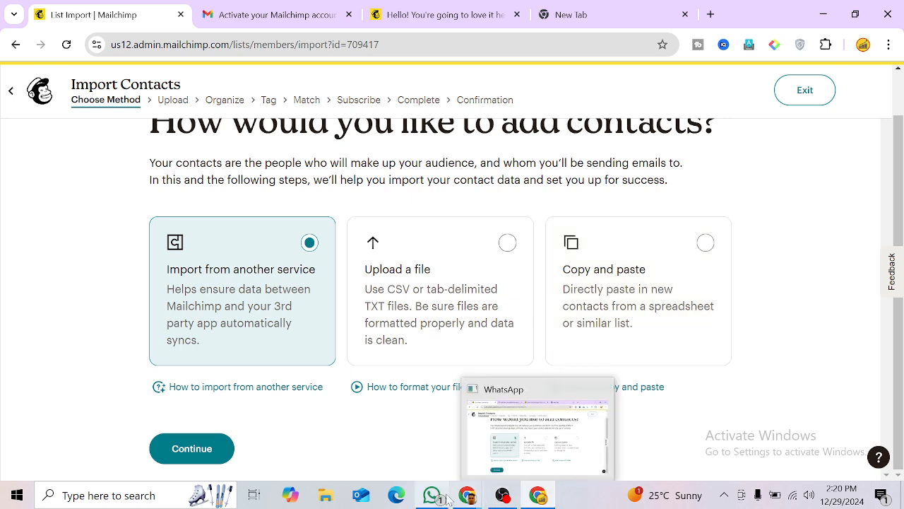
pyautogui.moveTo(468, 496)
pyautogui.click(429, 450)
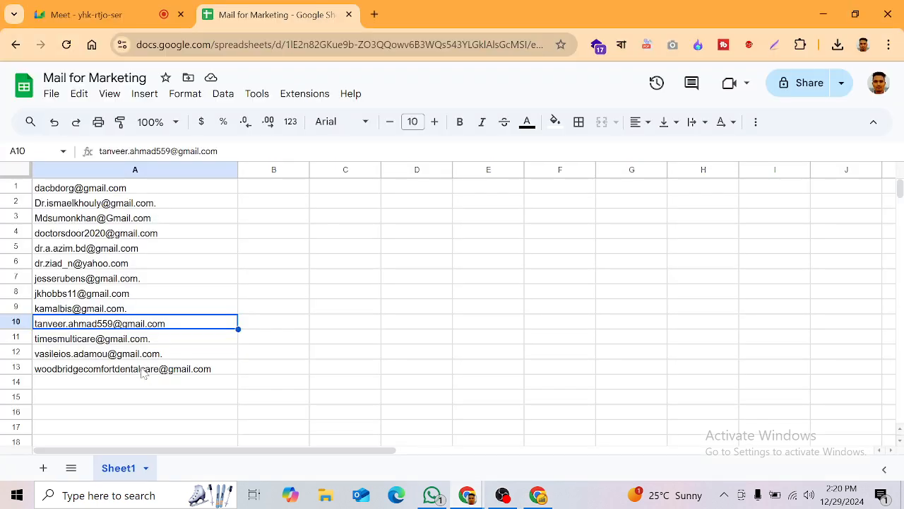
pyautogui.moveTo(212, 371); pyautogui.dragTo(42, 192)
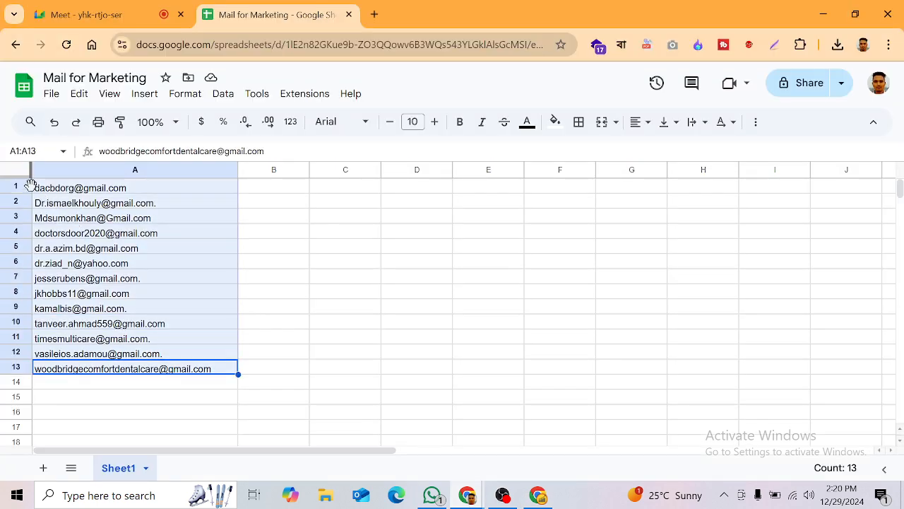
pyautogui.hotkey('ctrl', 'c')
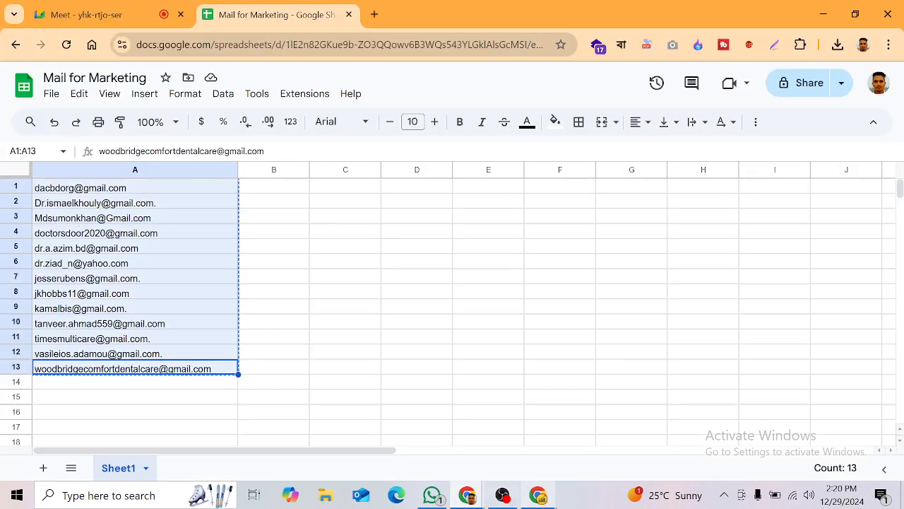
# Step: Pick Copy and paste, recheck the spreadsheet, then settle on Upload a file
pyautogui.click(538, 495)
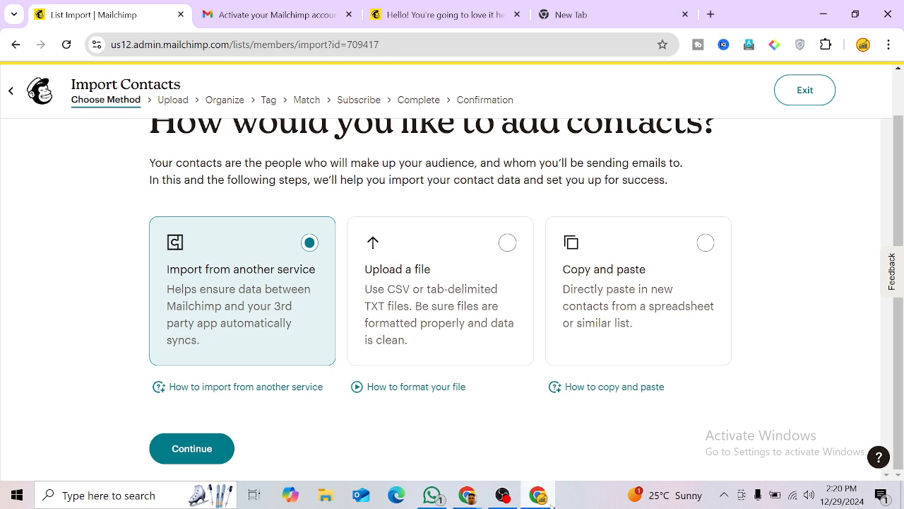
pyautogui.click(577, 309)
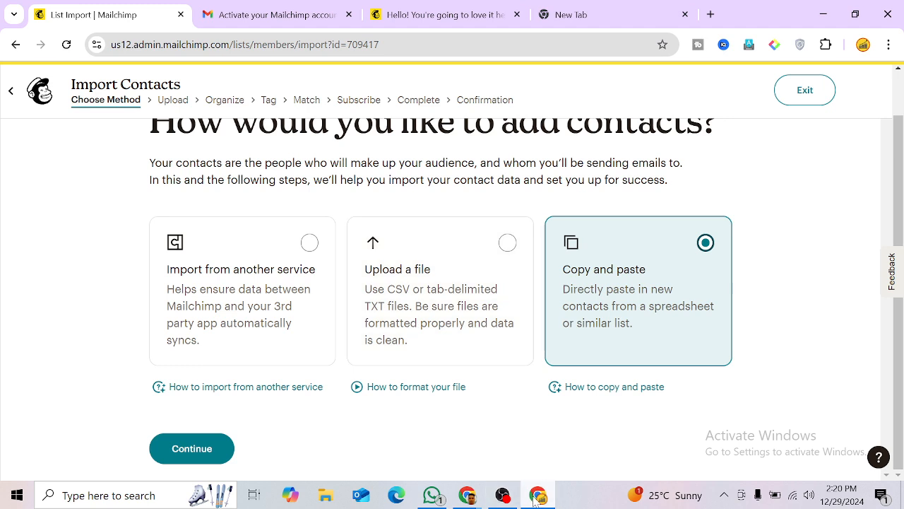
pyautogui.moveTo(535, 500)
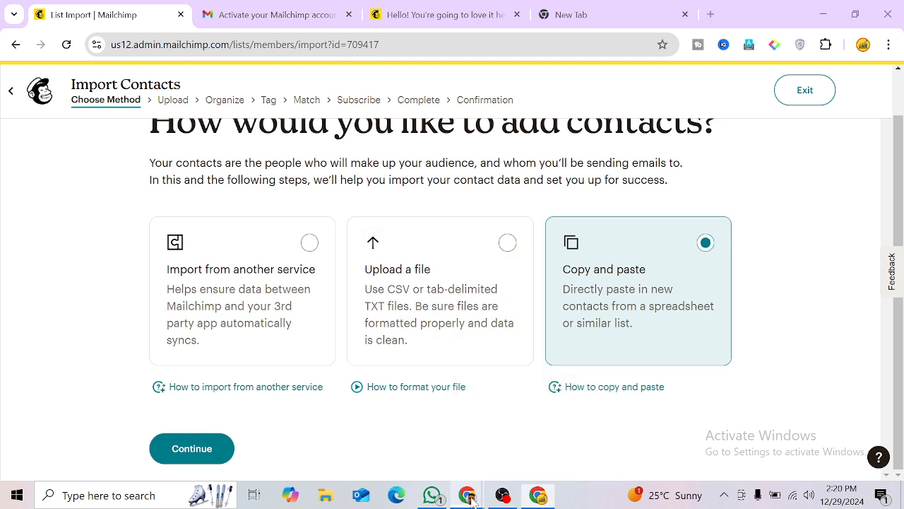
pyautogui.moveTo(472, 498)
pyautogui.click(405, 450)
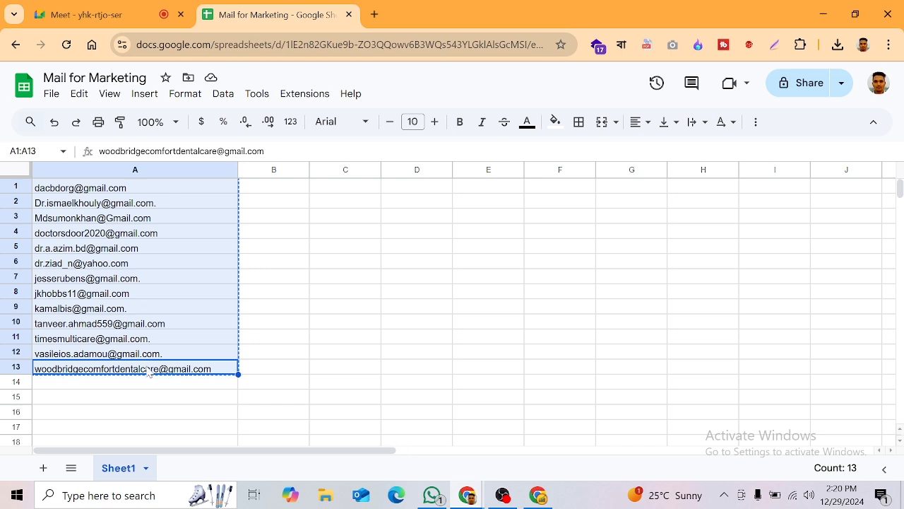
pyautogui.click(147, 385)
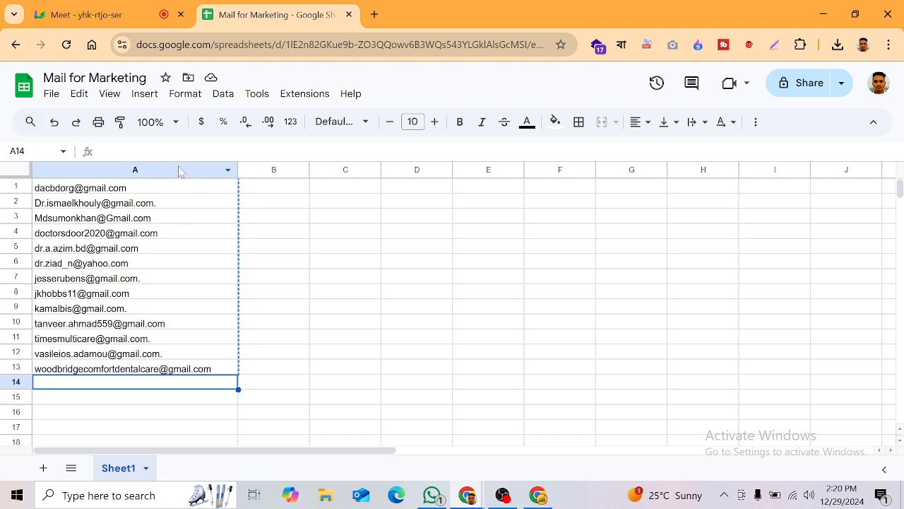
pyautogui.click(538, 495)
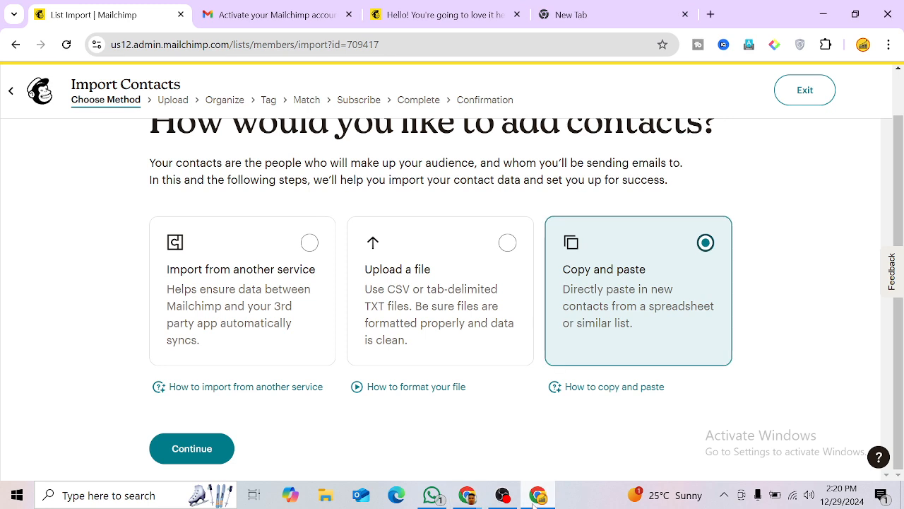
pyautogui.click(494, 271)
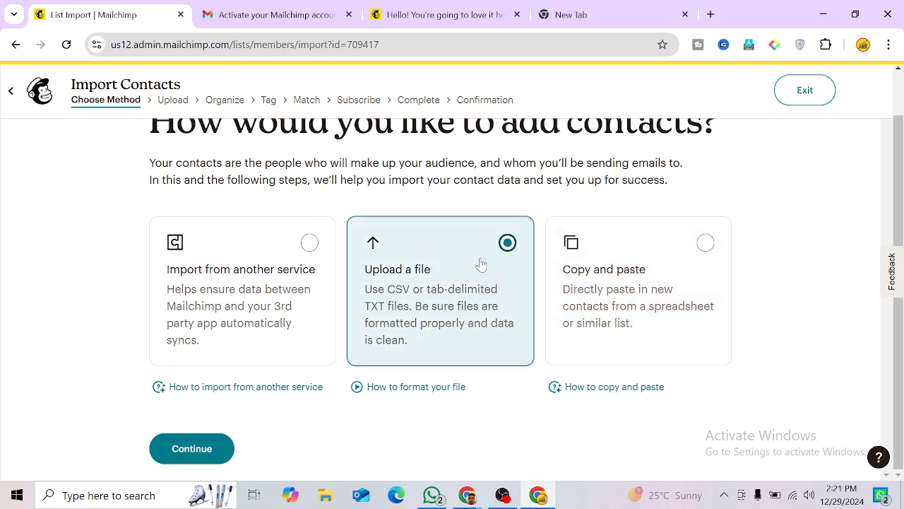
# Step: Continue to the upload step and try dragging the downloaded CSV from Chrome's downloads list
pyautogui.click(195, 450)
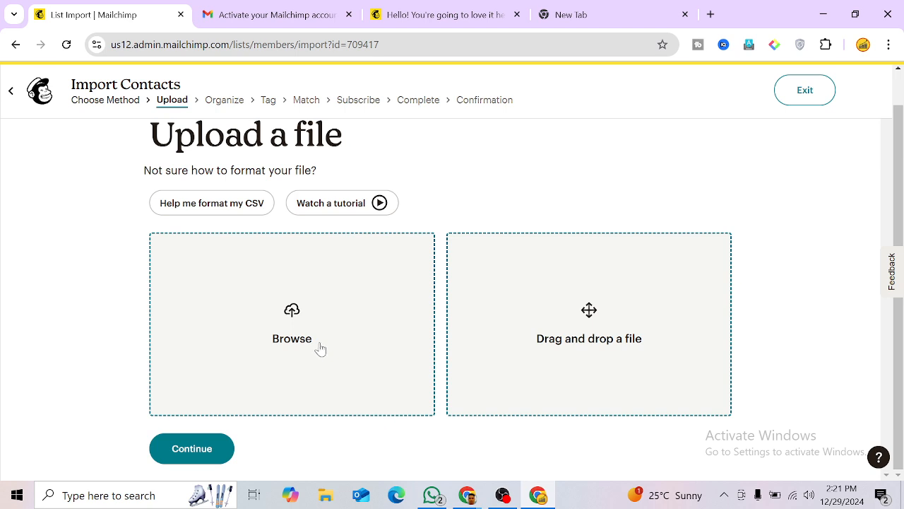
pyautogui.click(466, 495)
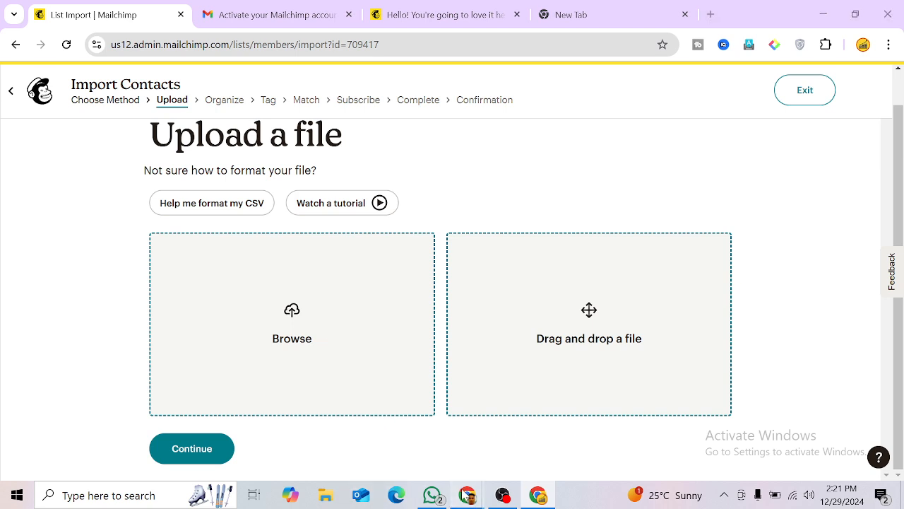
pyautogui.click(370, 430)
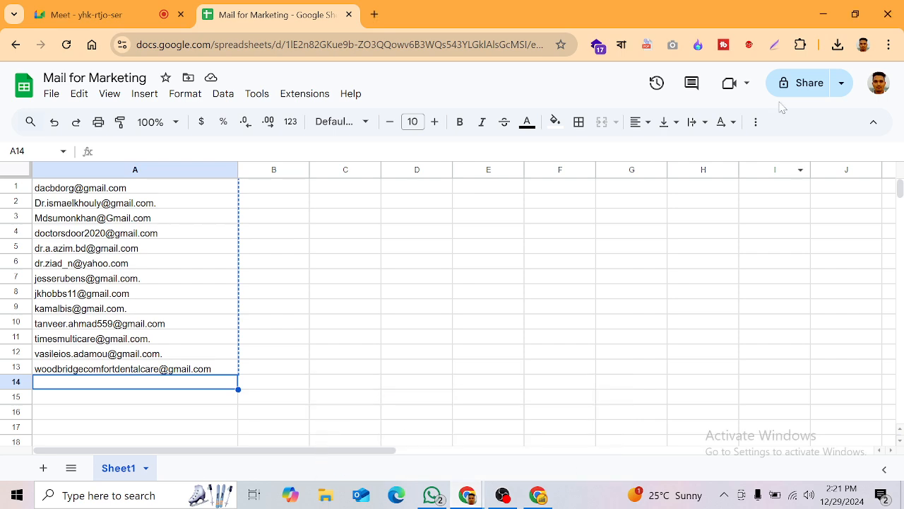
pyautogui.click(838, 46)
pyautogui.moveTo(717, 115); pyautogui.dragTo(596, 316)
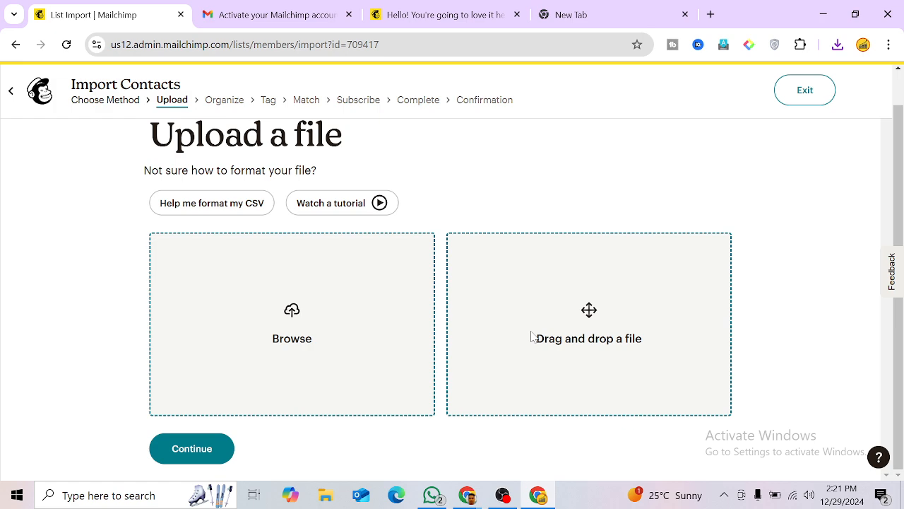
# Step: Browse to Downloads and attach Mail for Marketing - Sheet1.csv
pyautogui.click(289, 330)
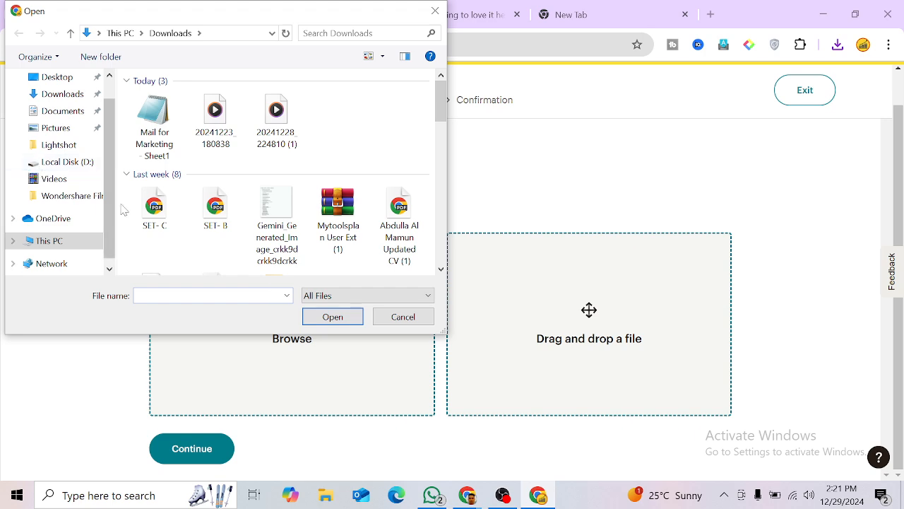
pyautogui.click(137, 157)
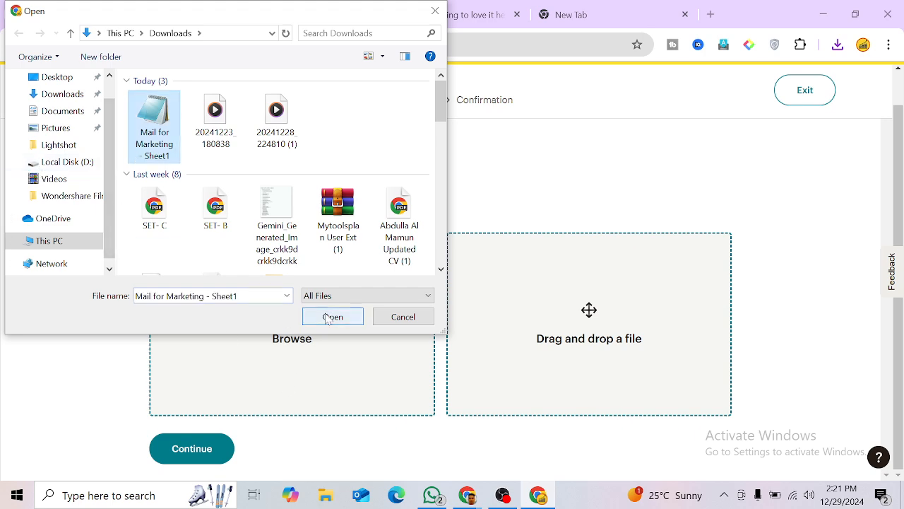
pyautogui.click(330, 317)
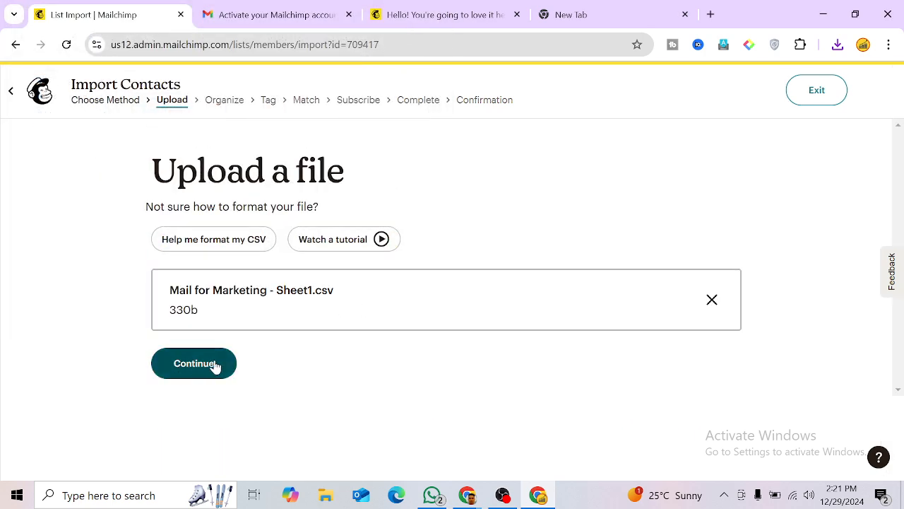
# Step: Submit the file, tick Update any existing contacts, and continue to the tags field
pyautogui.click(203, 368)
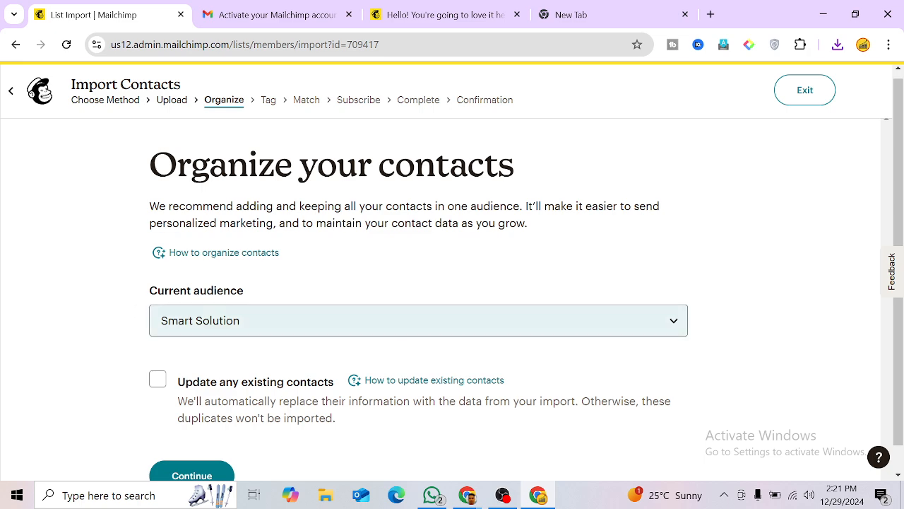
pyautogui.scroll(-1, 452, 283)
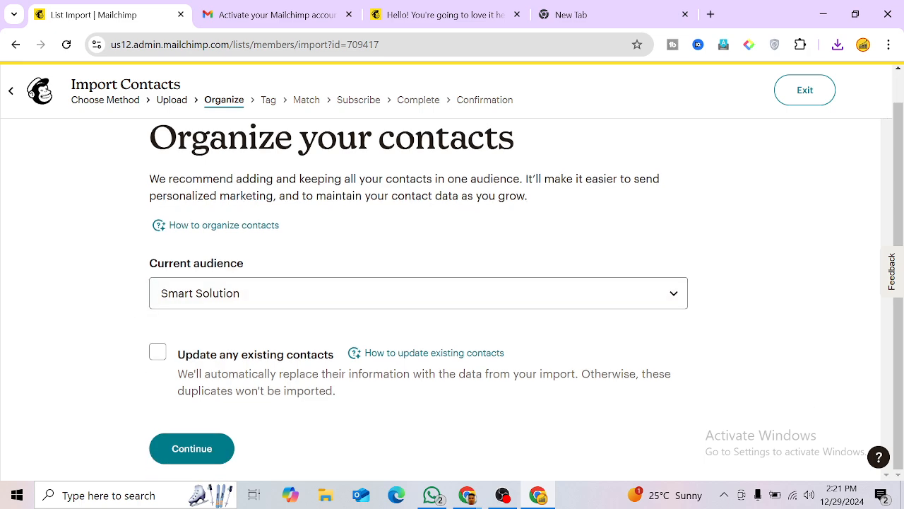
pyautogui.click(156, 353)
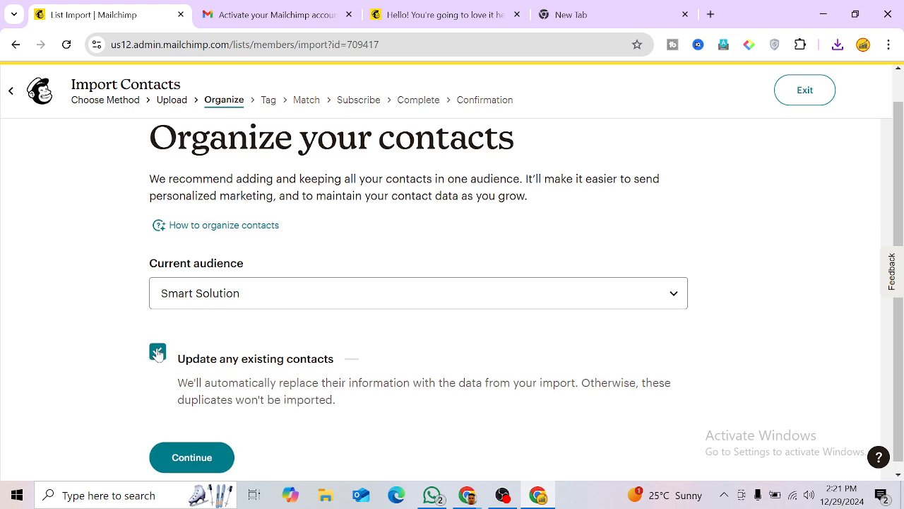
pyautogui.click(196, 455)
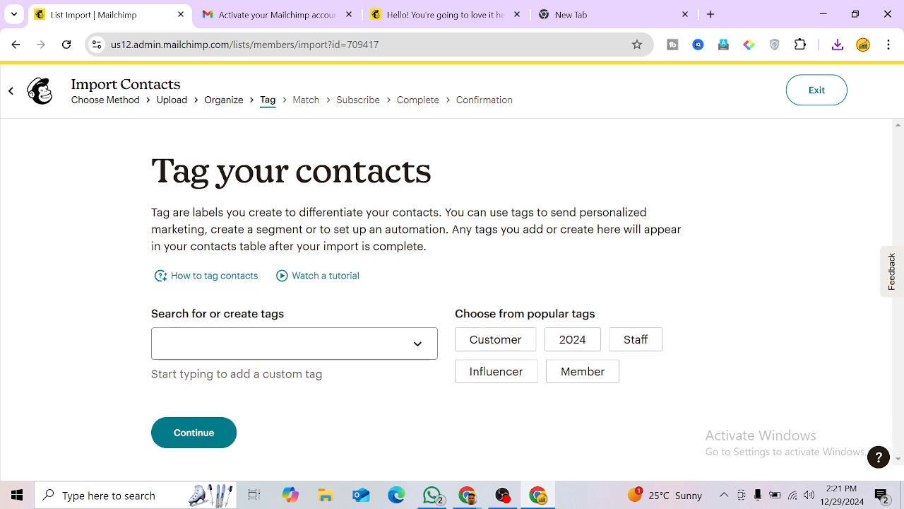
pyautogui.click(318, 344)
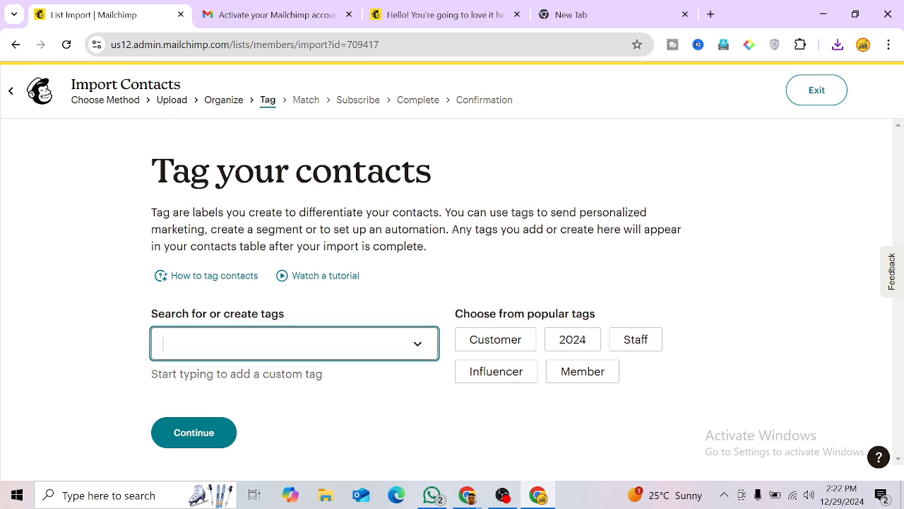
# Step: Tag the imported contacts with a tag beginning 'Sma' and accept the Email Address column match
pyautogui.write('Smart')
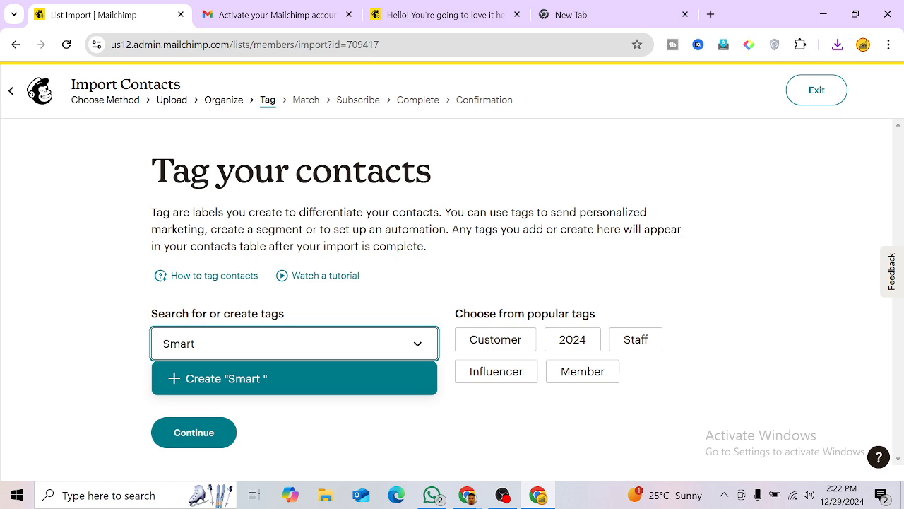
pyautogui.click(202, 437)
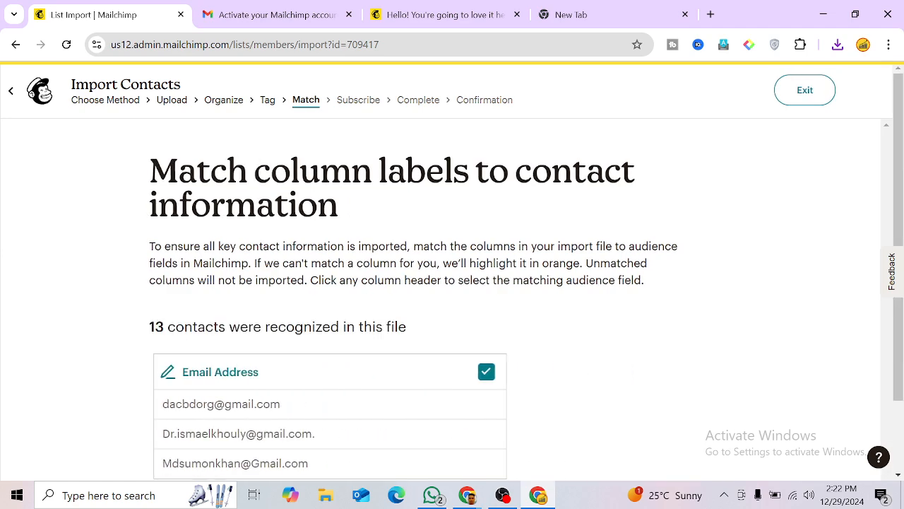
pyautogui.scroll(-1, 336, 320)
pyautogui.scroll(-1, 337, 320)
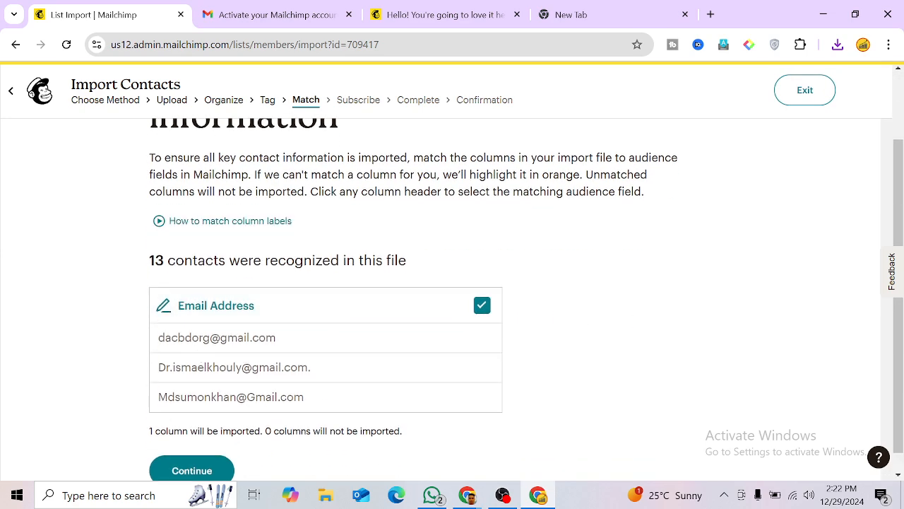
pyautogui.scroll(-1, 311, 355)
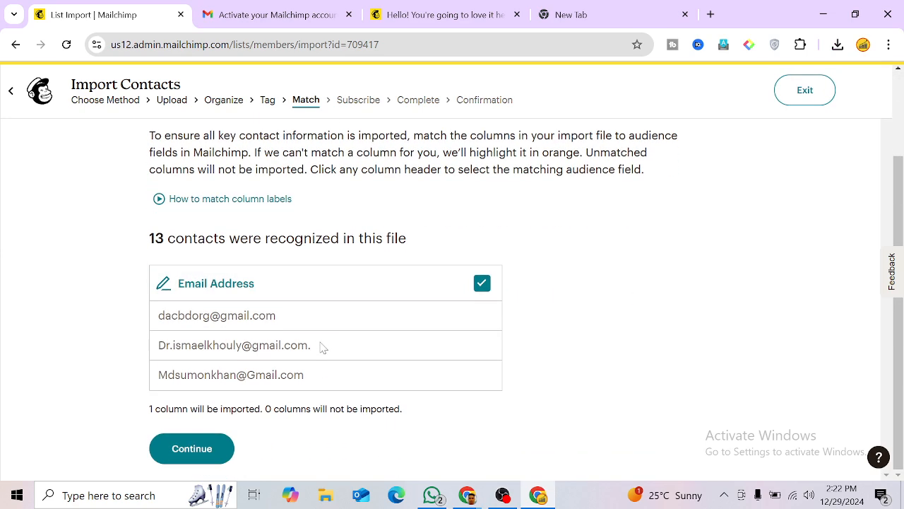
pyautogui.click(195, 457)
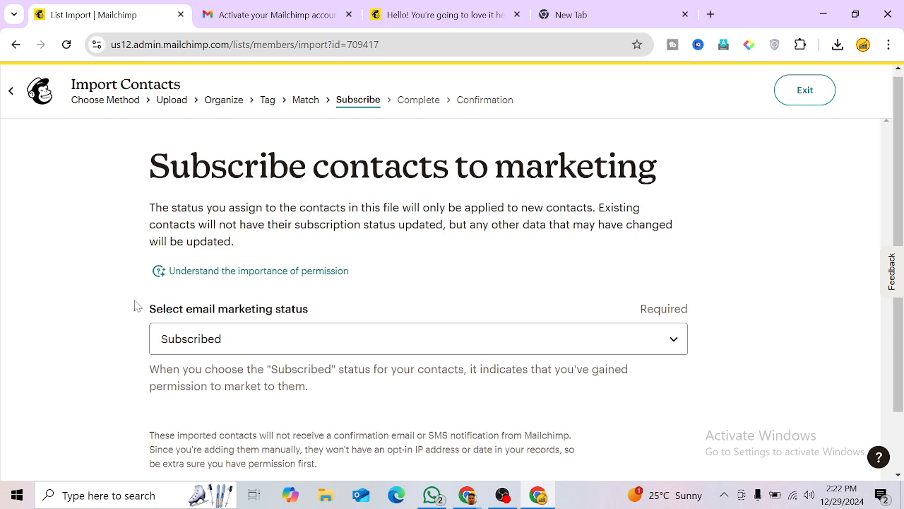
# Step: Import the contacts as Subscribed and complete the import, adding 8 contacts with 5 errors
pyautogui.click(259, 347)
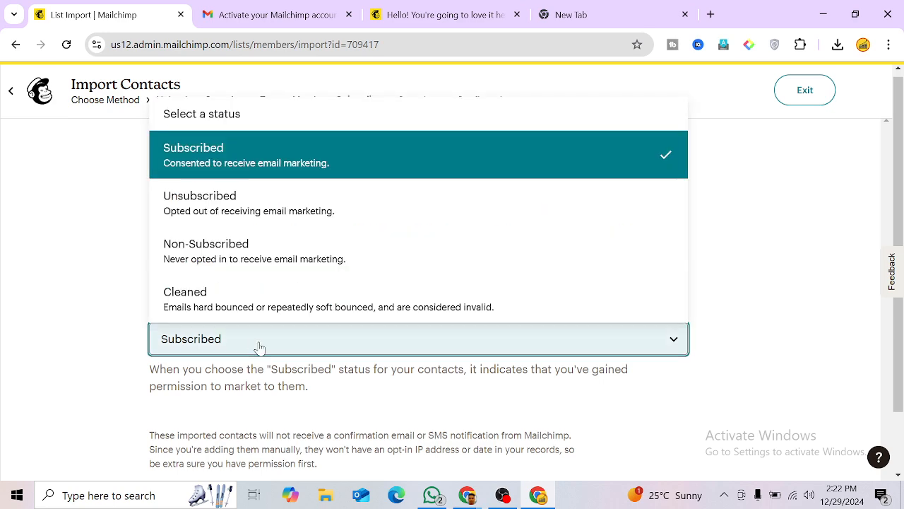
pyautogui.click(258, 346)
pyautogui.scroll(-1, 253, 347)
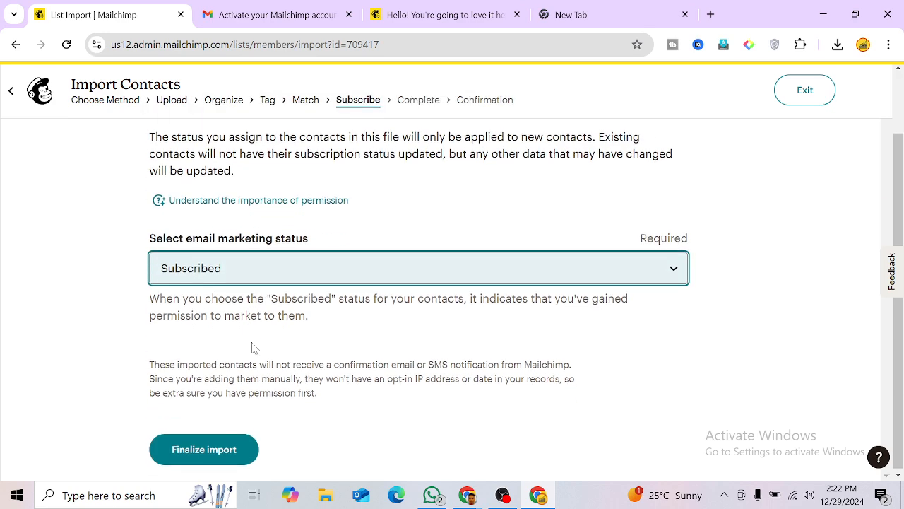
pyautogui.click(192, 460)
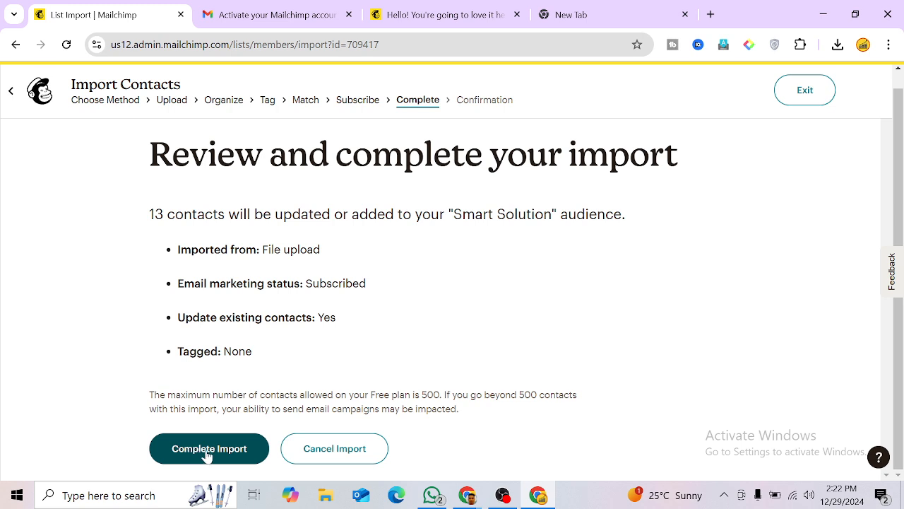
pyautogui.click(206, 454)
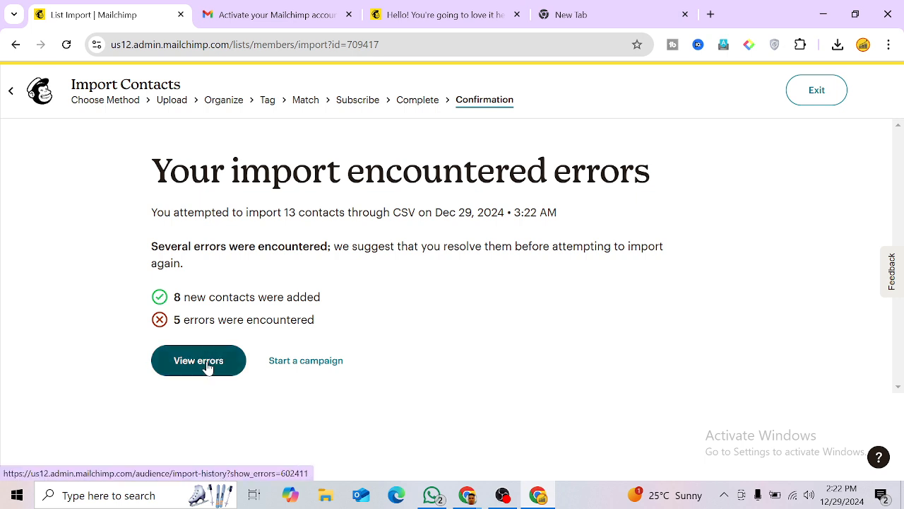
# Step: In the Mail for Marketing sheet, remove the trailing periods from the addresses in A2 and A7
pyautogui.moveTo(464, 498)
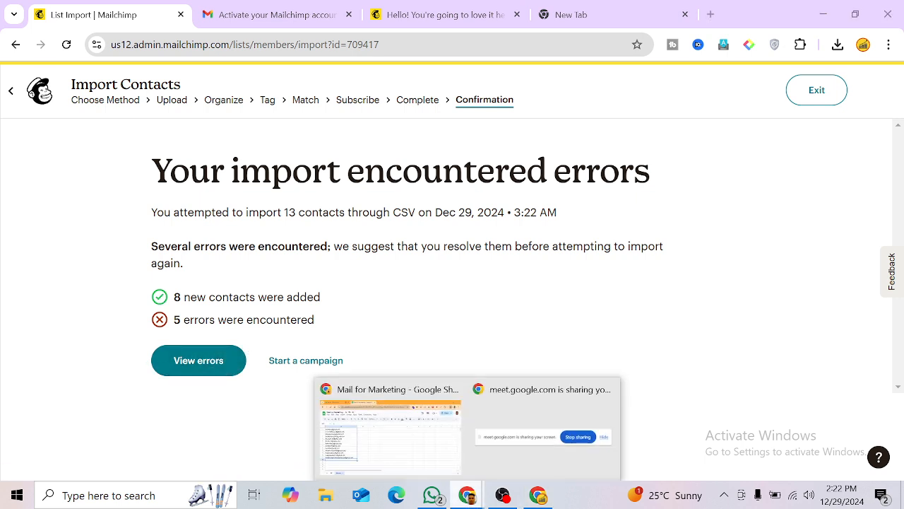
pyautogui.click(435, 446)
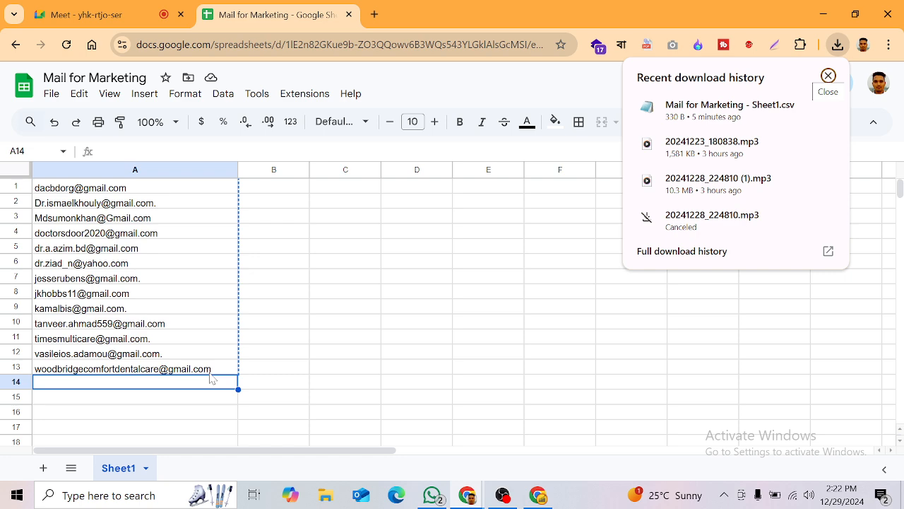
pyautogui.click(170, 207)
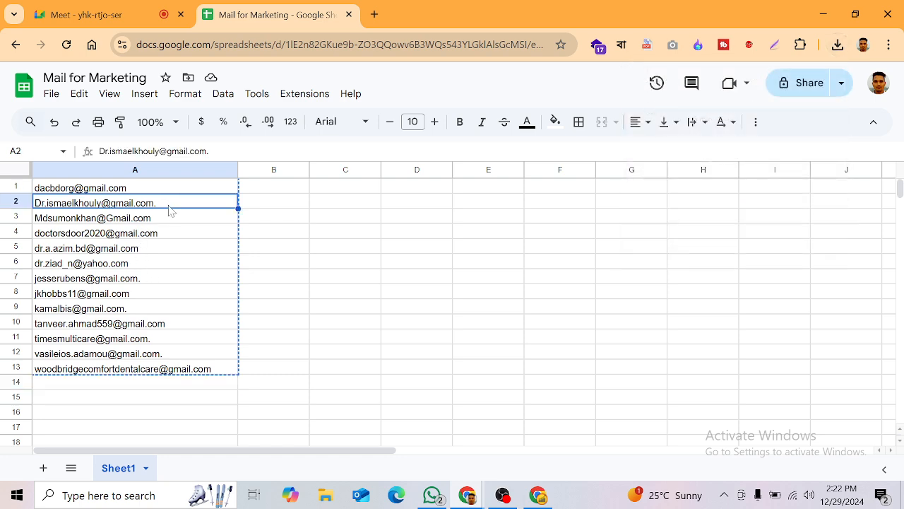
pyautogui.doubleClick(168, 210)
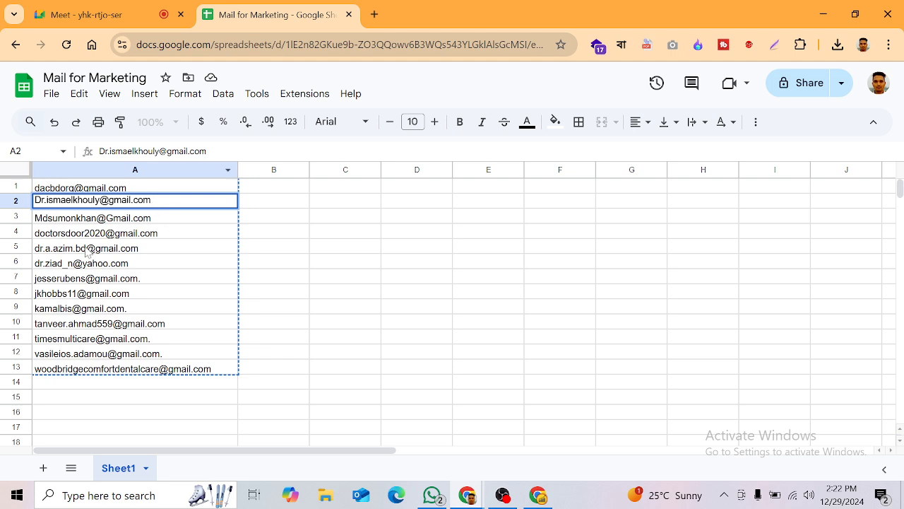
pyautogui.doubleClick(153, 277)
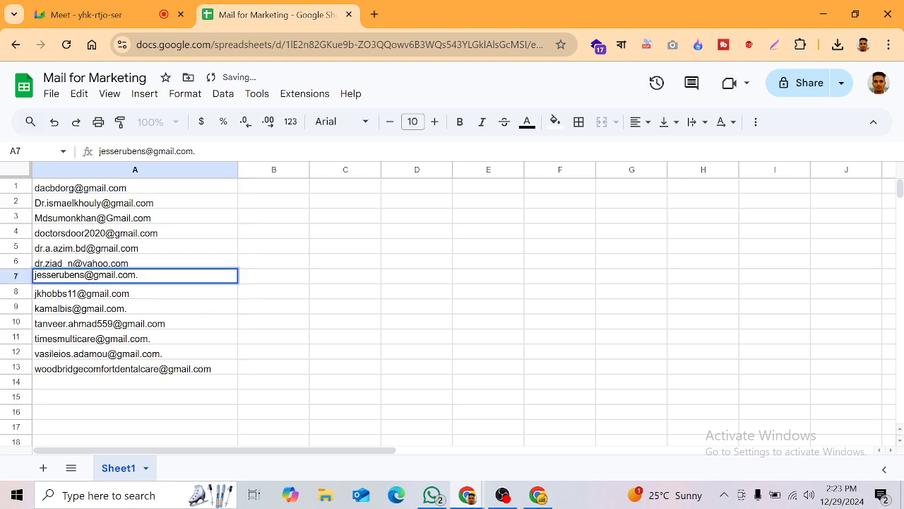
pyautogui.doubleClick(57, 274)
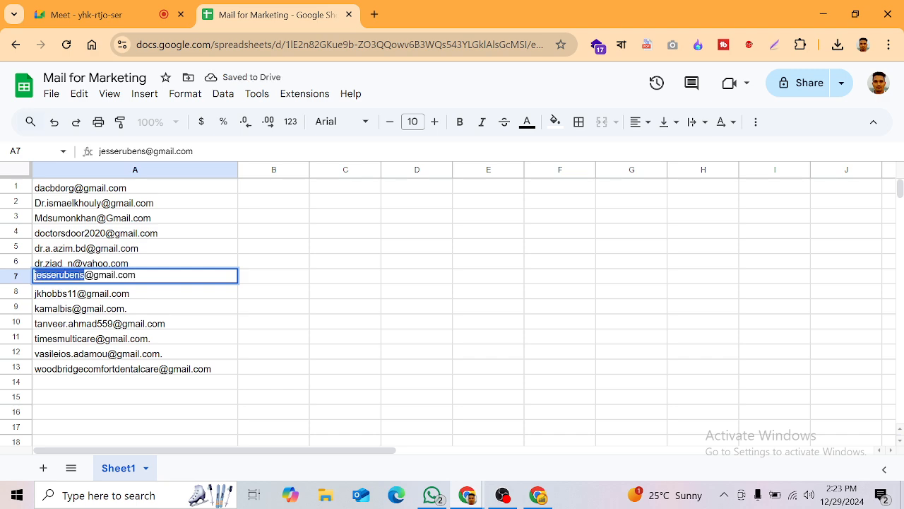
pyautogui.doubleClick(98, 275)
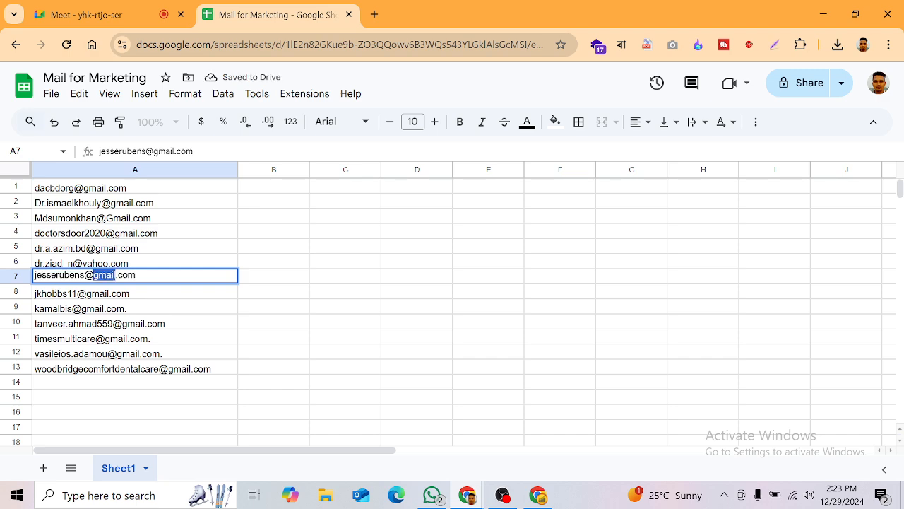
pyautogui.click(187, 369)
# Step: Remove the trailing periods from the addresses in cells A11 and A6
pyautogui.click(168, 342)
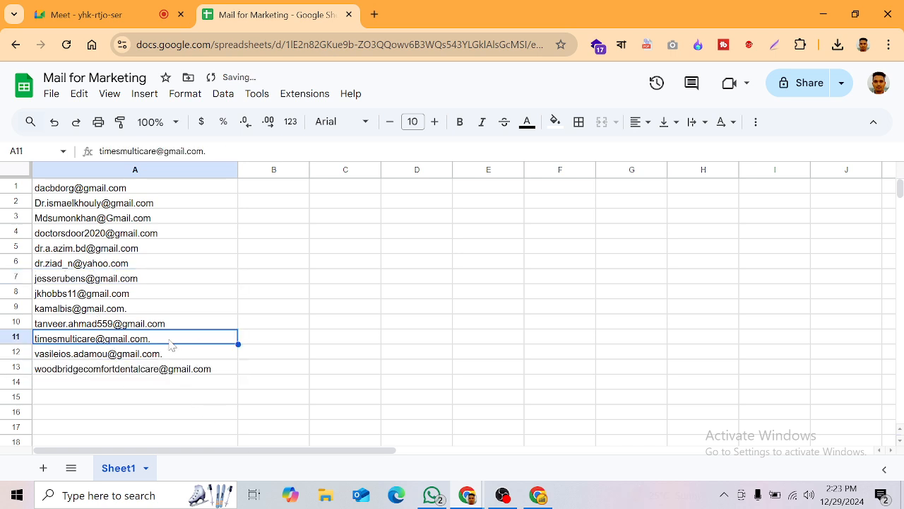
pyautogui.doubleClick(164, 343)
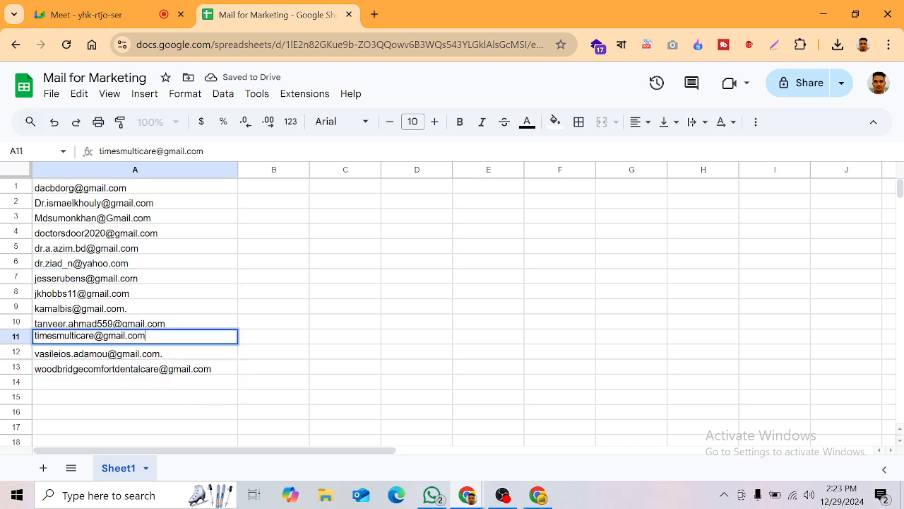
pyautogui.click(154, 269)
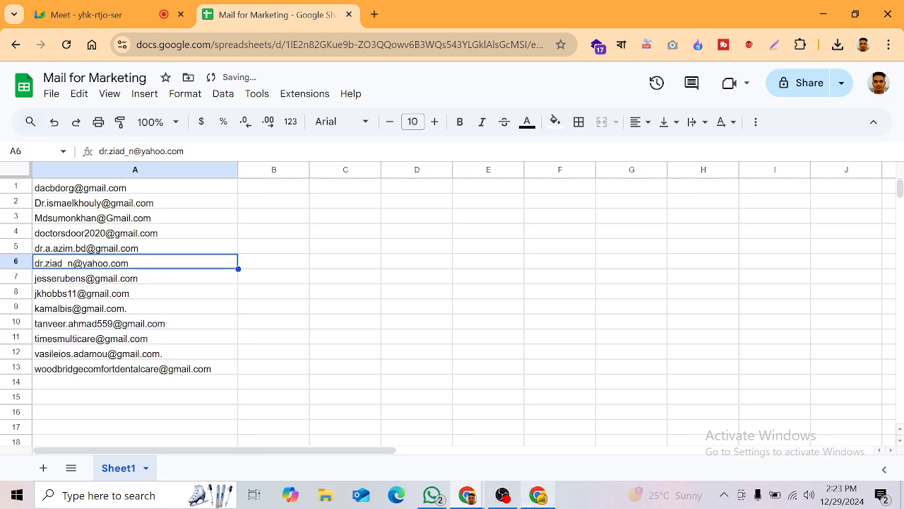
pyautogui.click(536, 497)
pyautogui.click(537, 497)
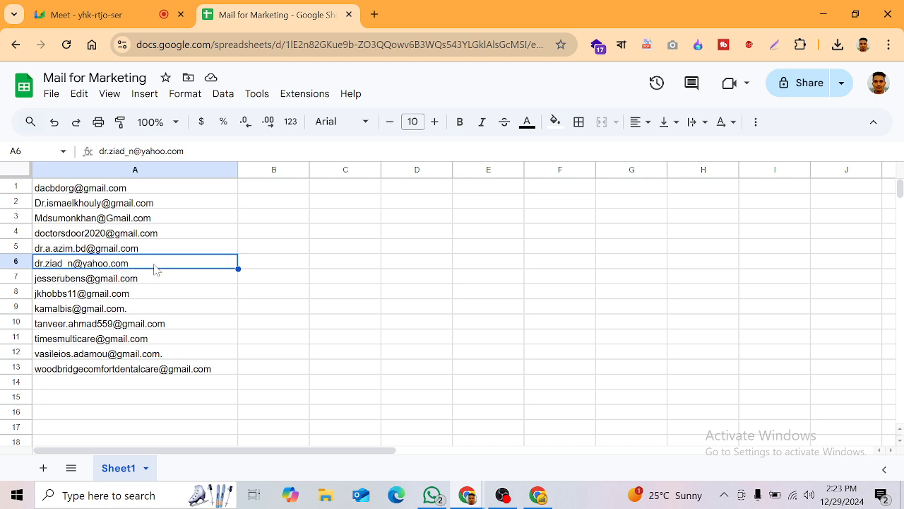
pyautogui.doubleClick(65, 268)
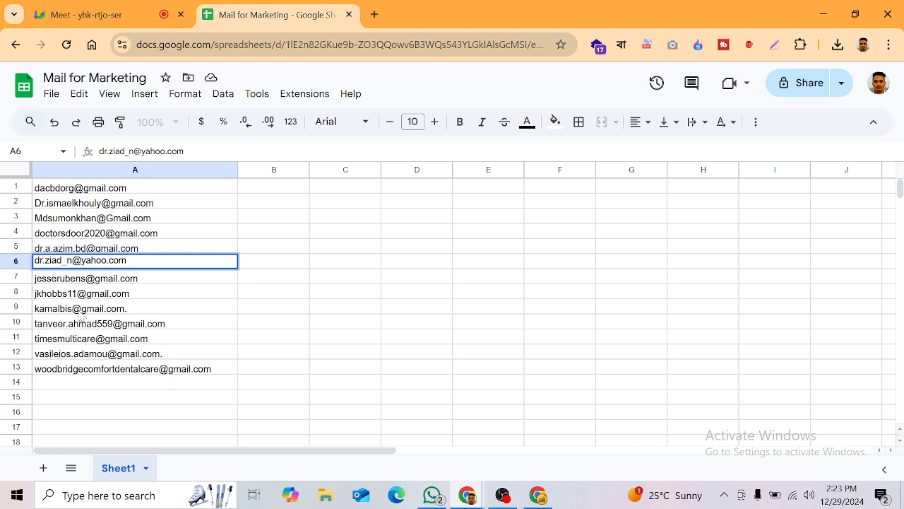
pyautogui.click(95, 395)
# Step: Move the corrected A11 address up into A10, leaving A11 empty
pyautogui.click(86, 342)
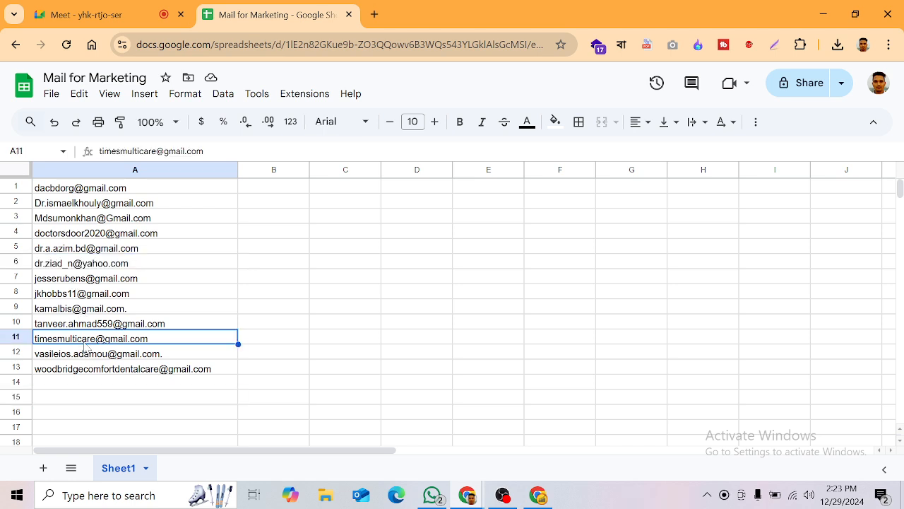
pyautogui.moveTo(150, 339); pyautogui.dragTo(140, 319)
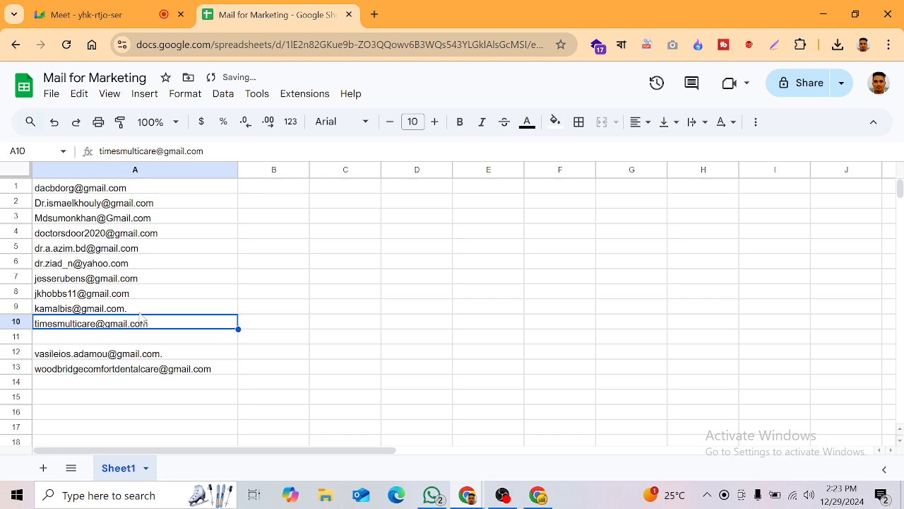
pyautogui.click(136, 311)
pyautogui.click(113, 368)
pyautogui.click(98, 342)
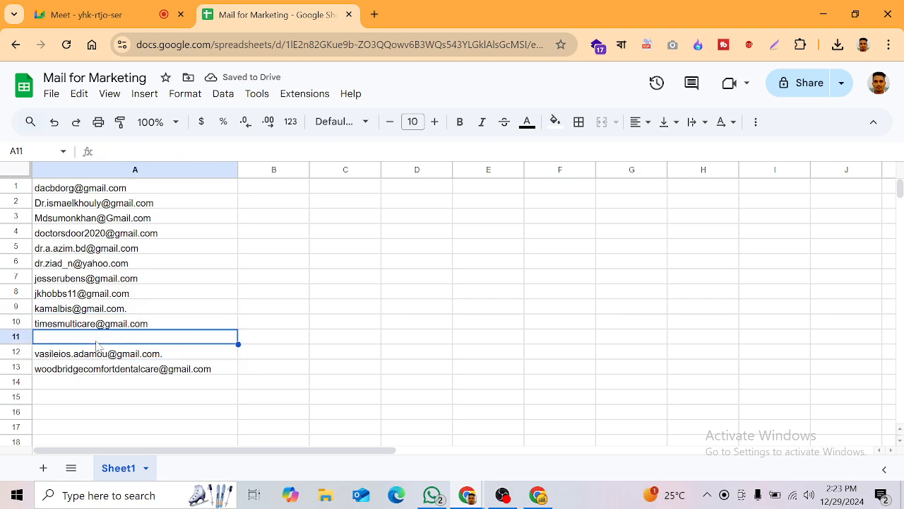
pyautogui.click(111, 414)
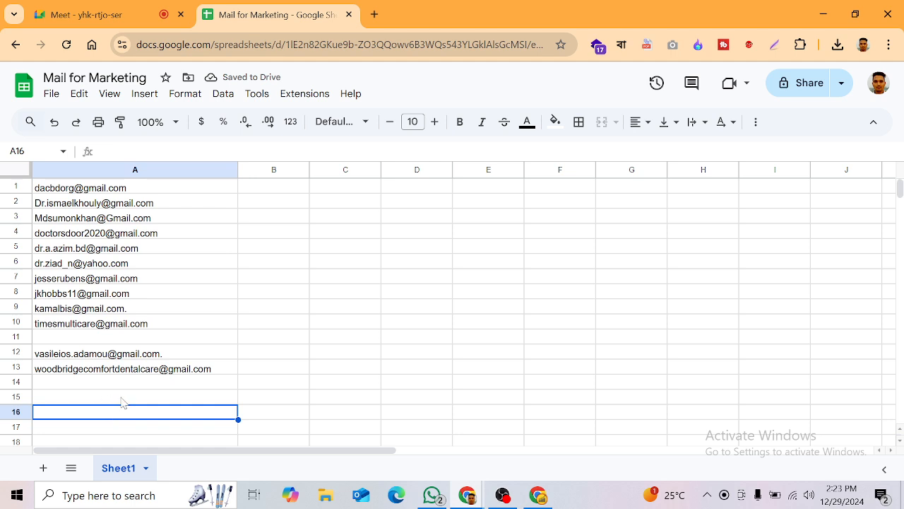
pyautogui.click(101, 336)
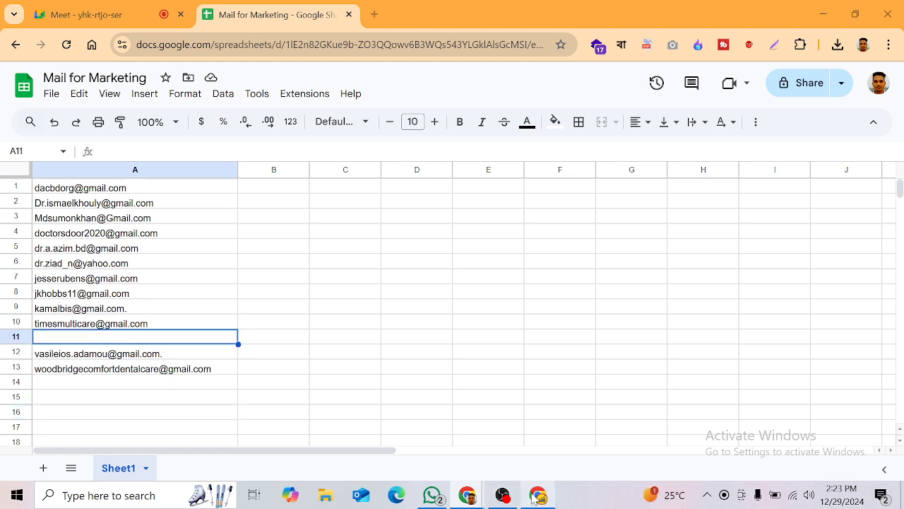
pyautogui.click(531, 497)
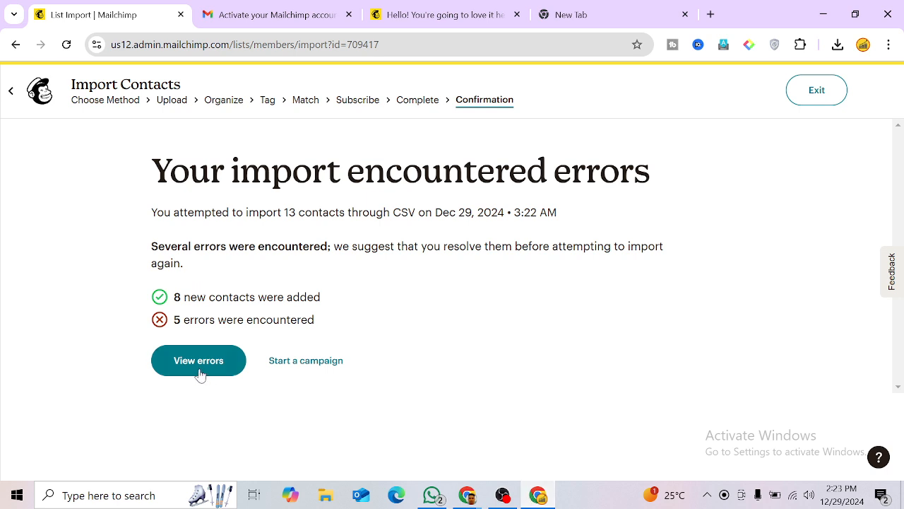
# Step: Start a new email campaign from the import results and skip the email design choices
pyautogui.click(295, 363)
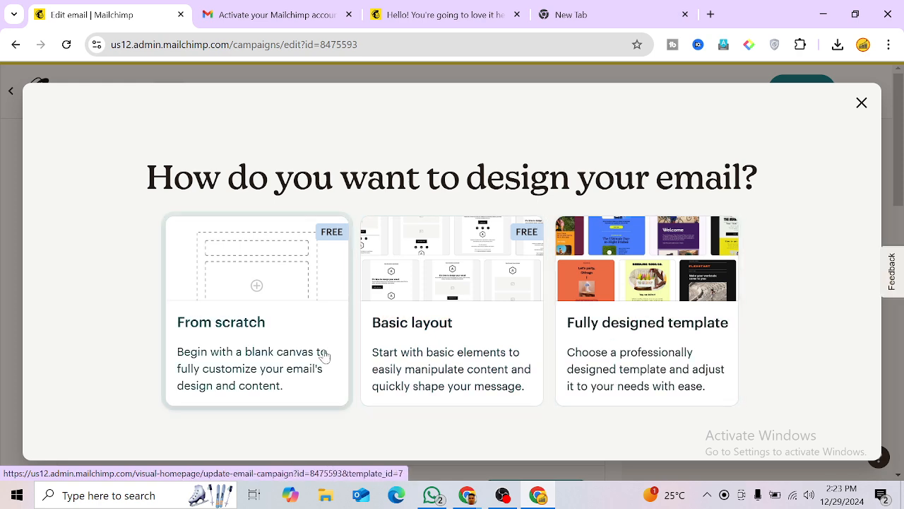
pyautogui.click(862, 103)
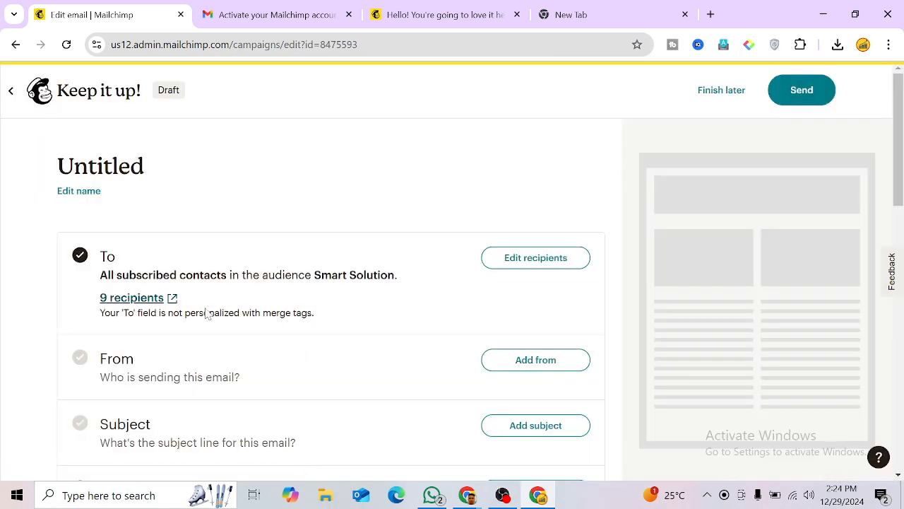
pyautogui.click(515, 259)
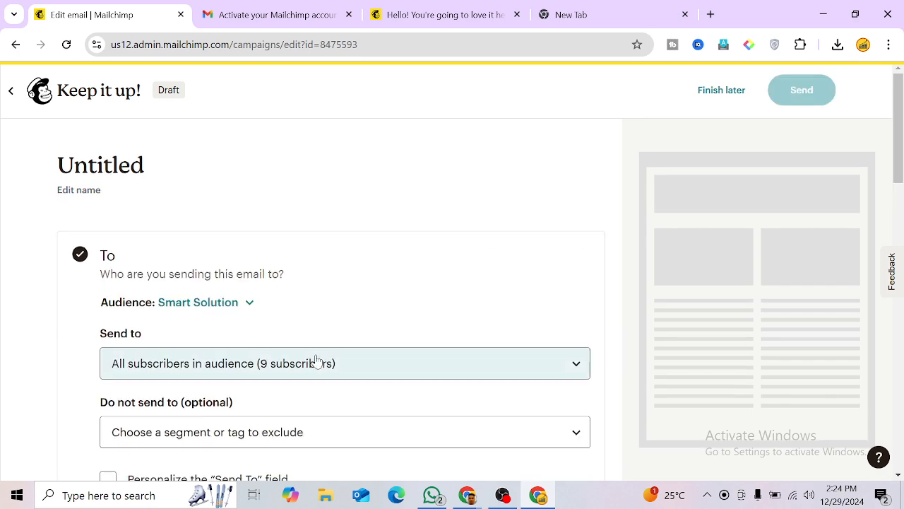
pyautogui.scroll(-1, 283, 339)
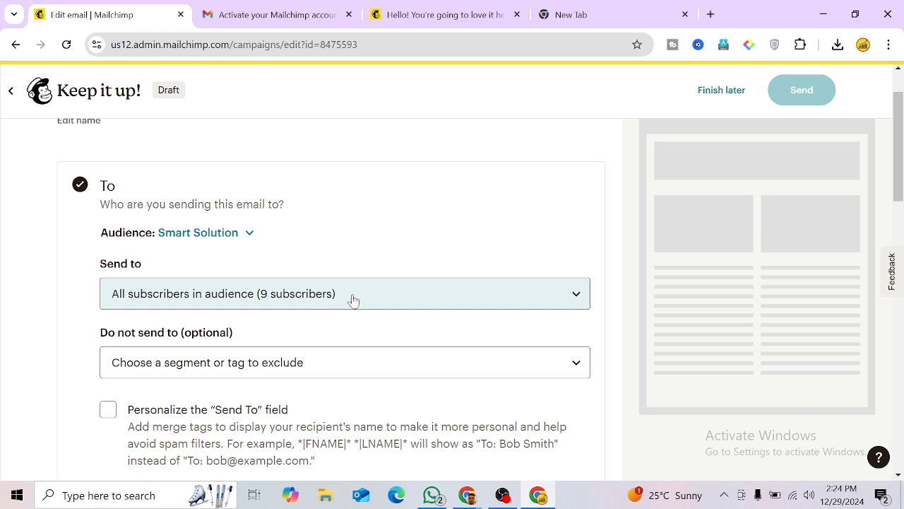
pyautogui.scroll(-1, 353, 300)
pyautogui.click(108, 339)
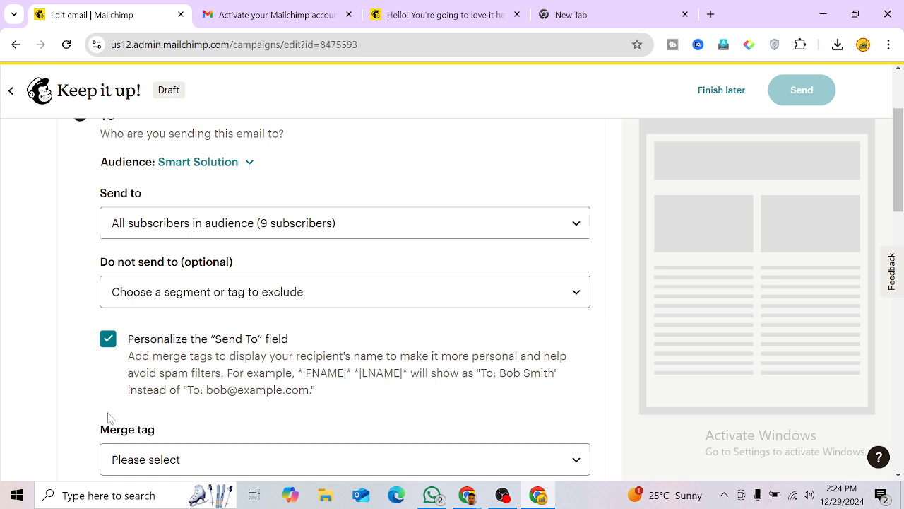
pyautogui.scroll(-2, 198, 339)
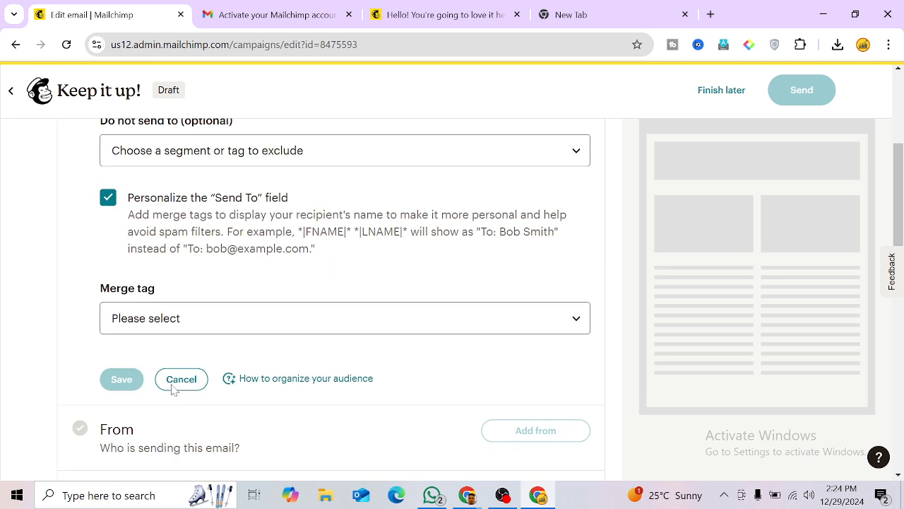
pyautogui.click(194, 331)
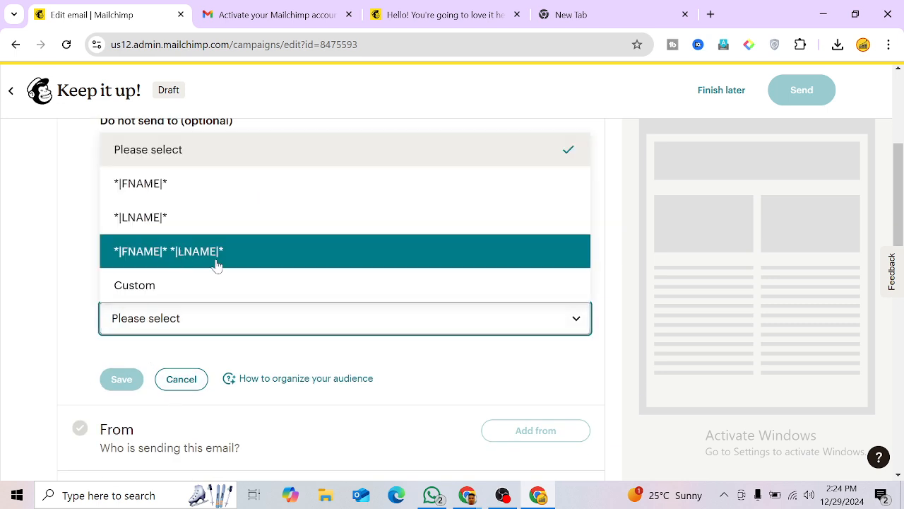
pyautogui.click(241, 329)
pyautogui.click(233, 323)
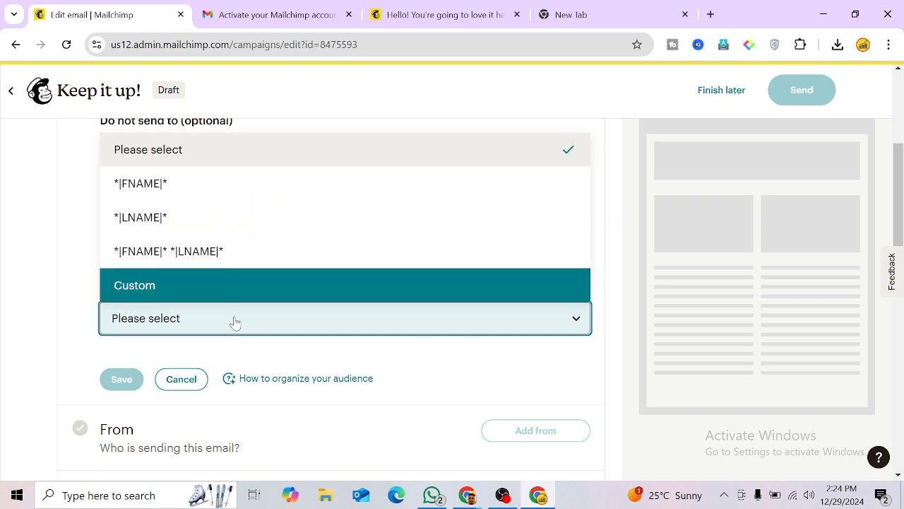
pyautogui.click(176, 160)
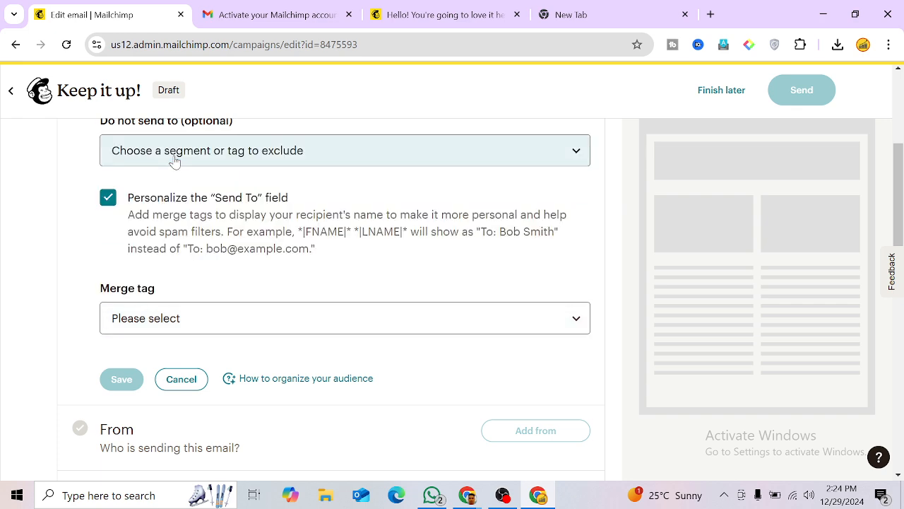
pyautogui.scroll(-3, 89, 309)
pyautogui.scroll(2, 81, 359)
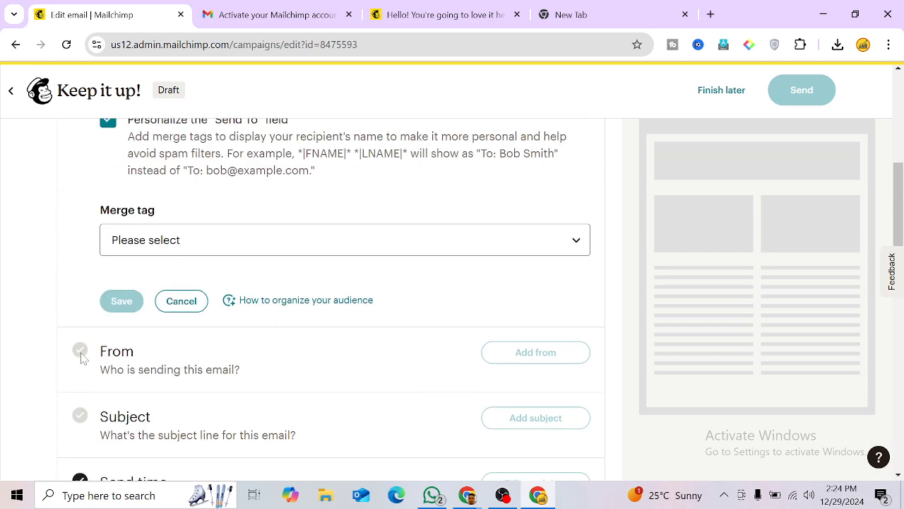
pyautogui.scroll(3, 121, 321)
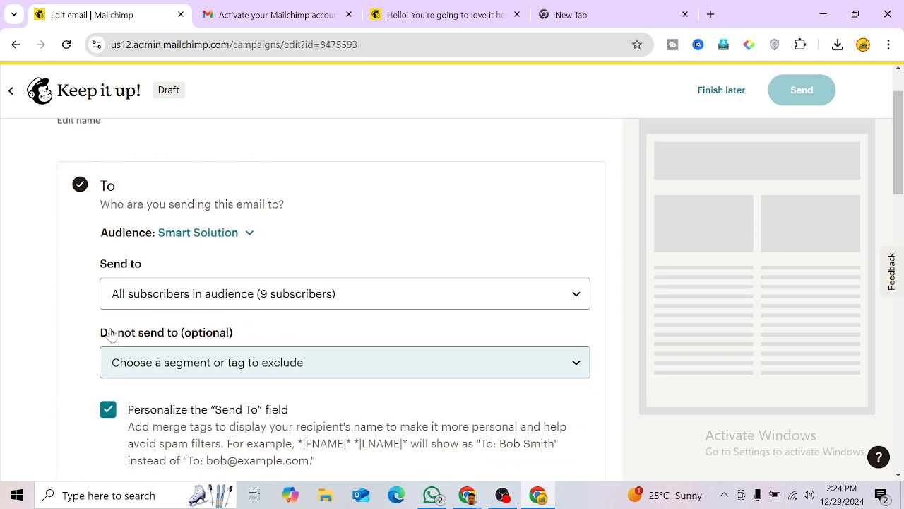
pyautogui.scroll(-1, 110, 332)
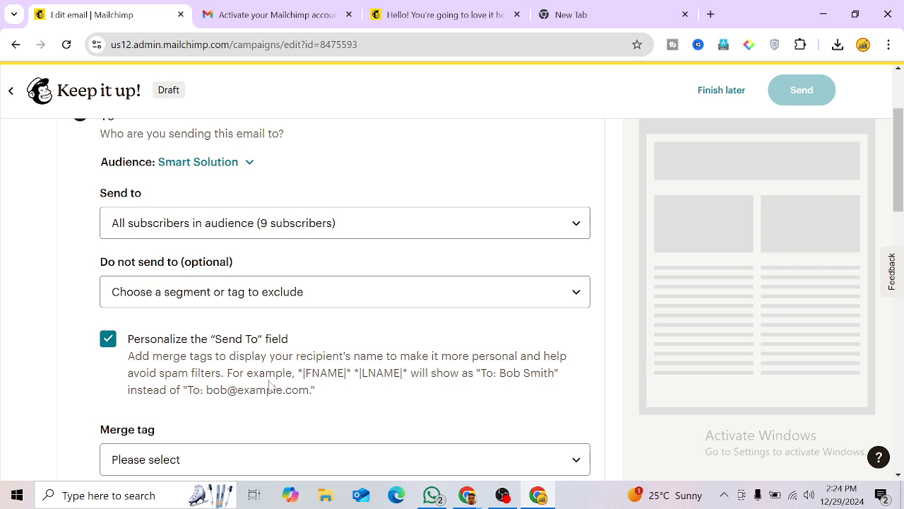
pyautogui.scroll(1, 262, 391)
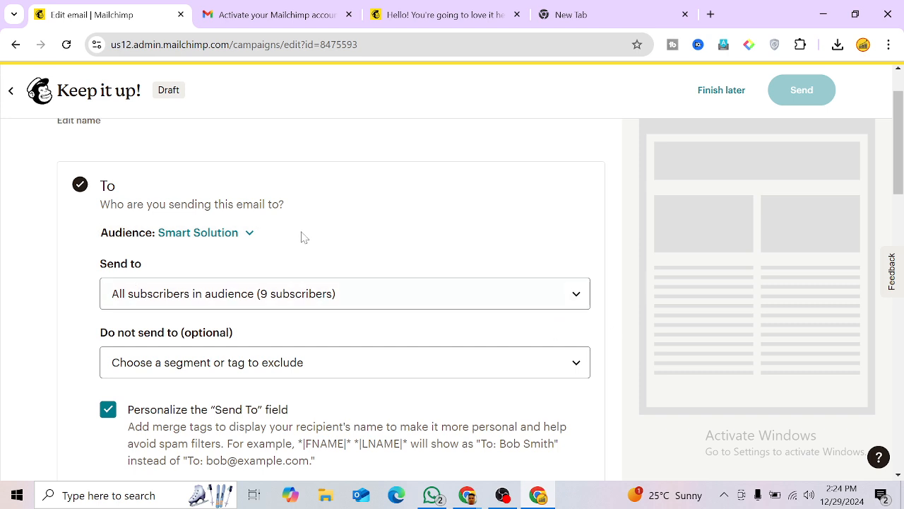
pyautogui.scroll(-1, 282, 320)
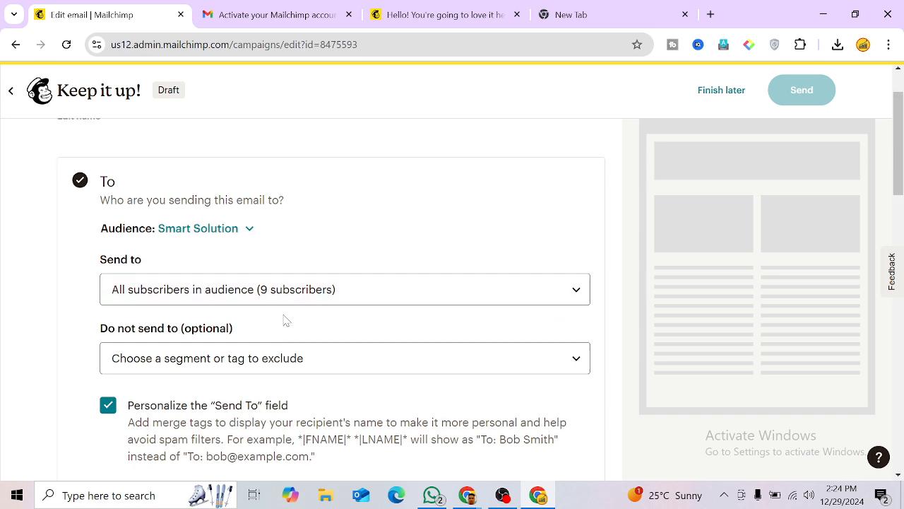
pyautogui.click(283, 290)
pyautogui.click(281, 296)
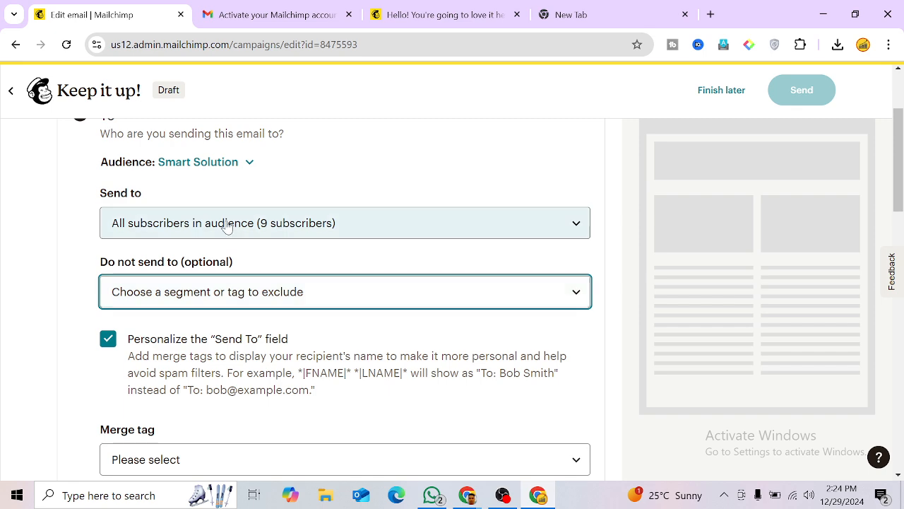
pyautogui.click(226, 224)
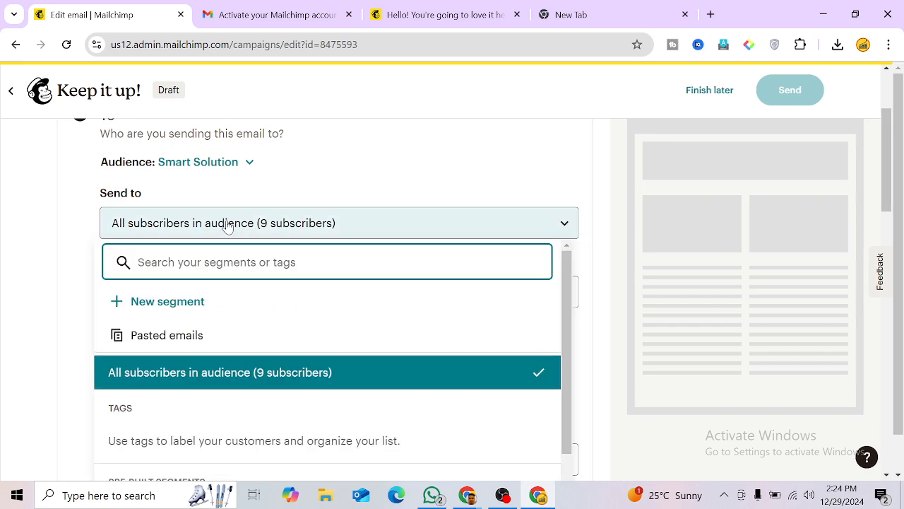
pyautogui.click(226, 224)
pyautogui.scroll(-1, 186, 395)
pyautogui.click(186, 392)
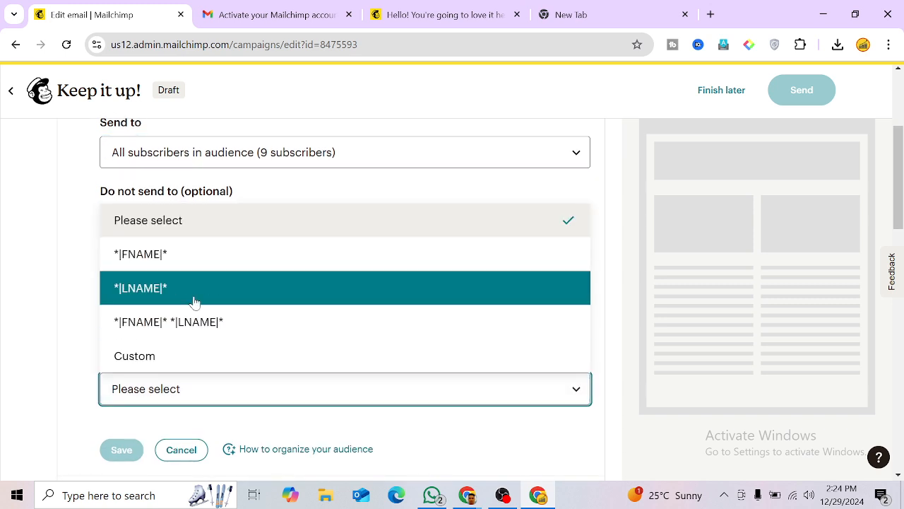
pyautogui.click(189, 221)
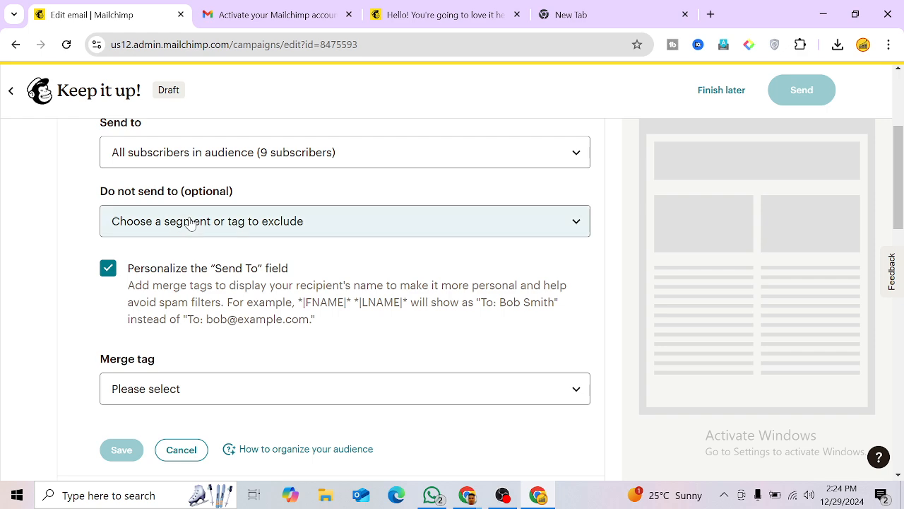
pyautogui.scroll(-1, 97, 389)
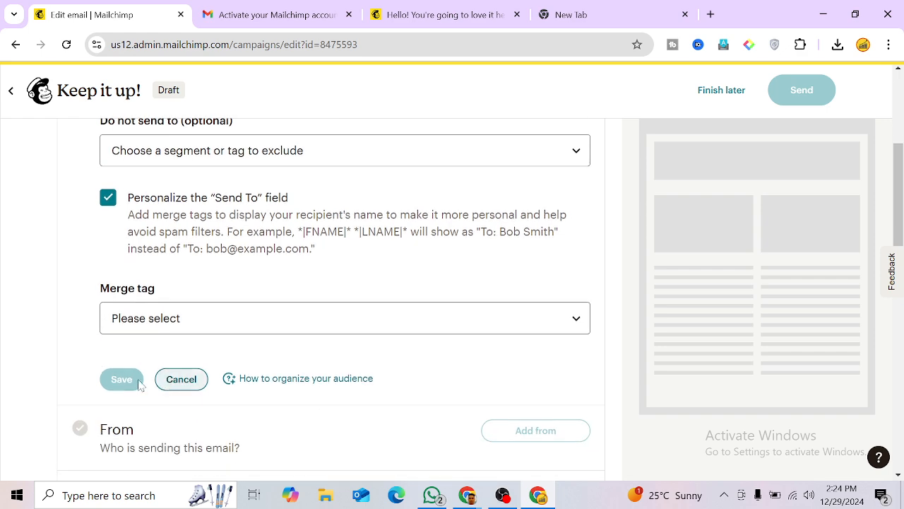
pyautogui.click(185, 381)
pyautogui.scroll(4, 322, 375)
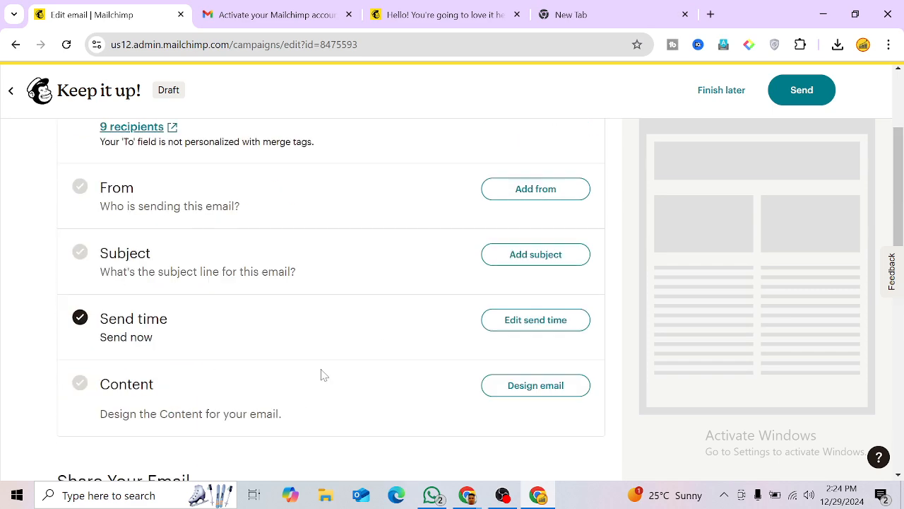
# Step: Save the sender as Smart Solution with the account's e-mail address
pyautogui.click(517, 291)
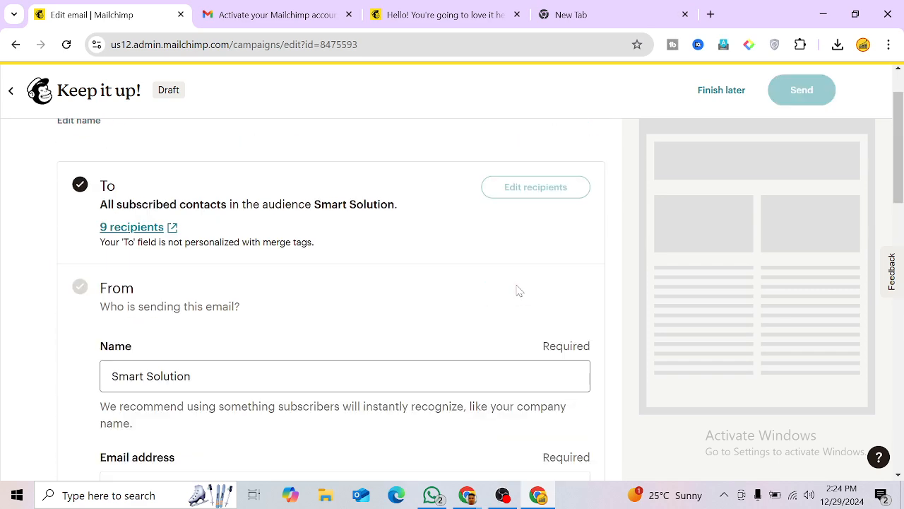
pyautogui.scroll(-1, 191, 330)
pyautogui.click(191, 305)
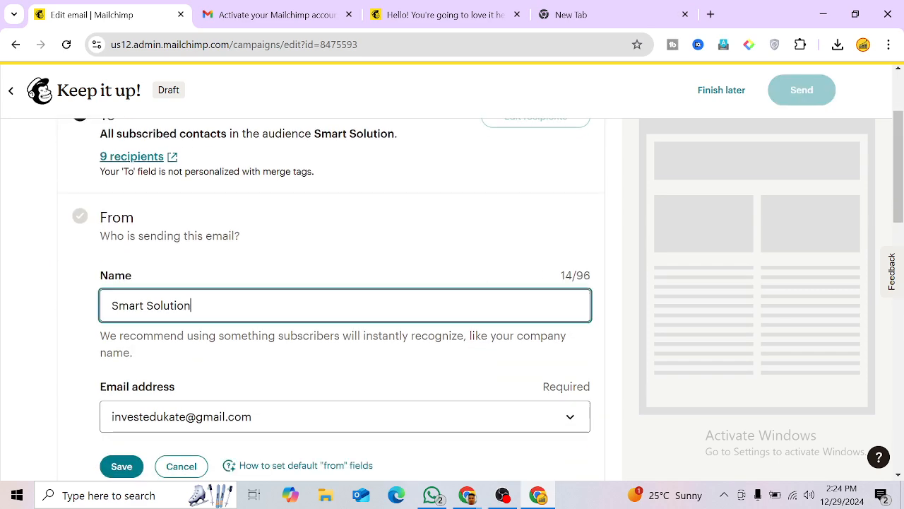
pyautogui.scroll(-1, 345, 297)
pyautogui.click(252, 346)
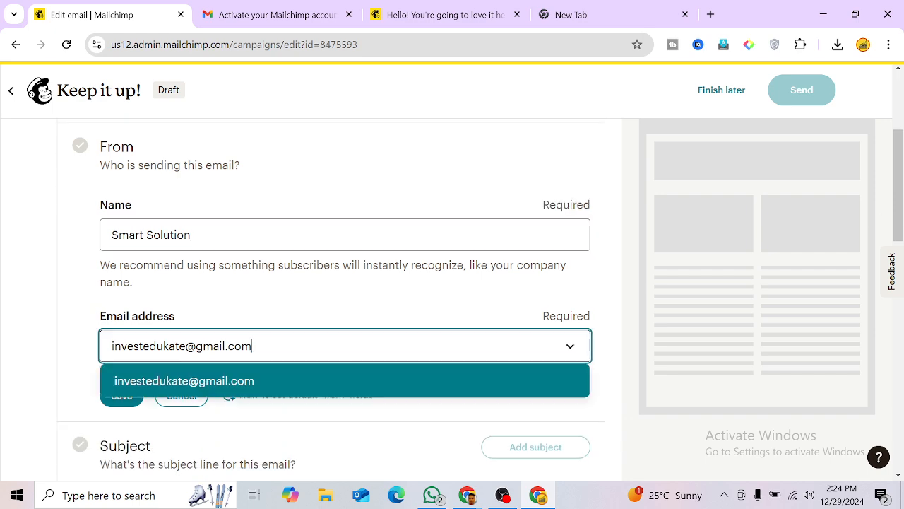
pyautogui.click(122, 406)
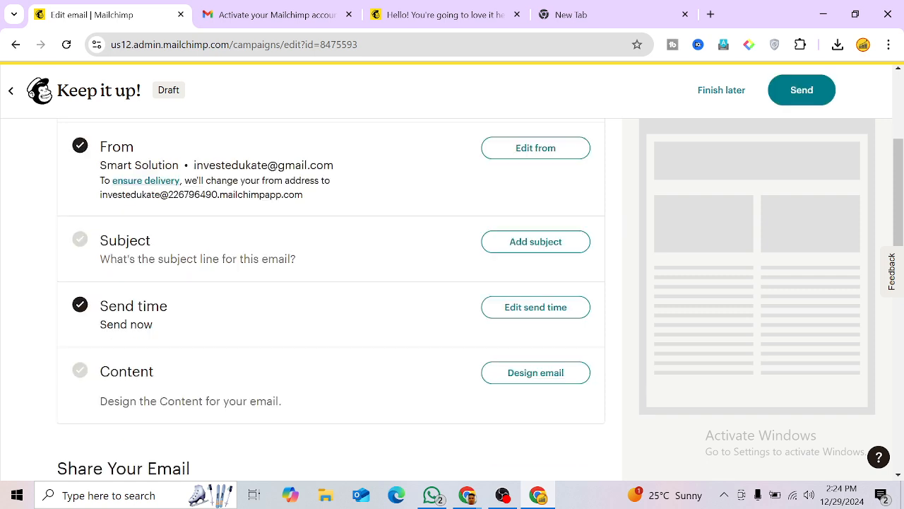
# Step: Open the empty subject line field and switch to the Gmail tab
pyautogui.scroll(1, 429, 273)
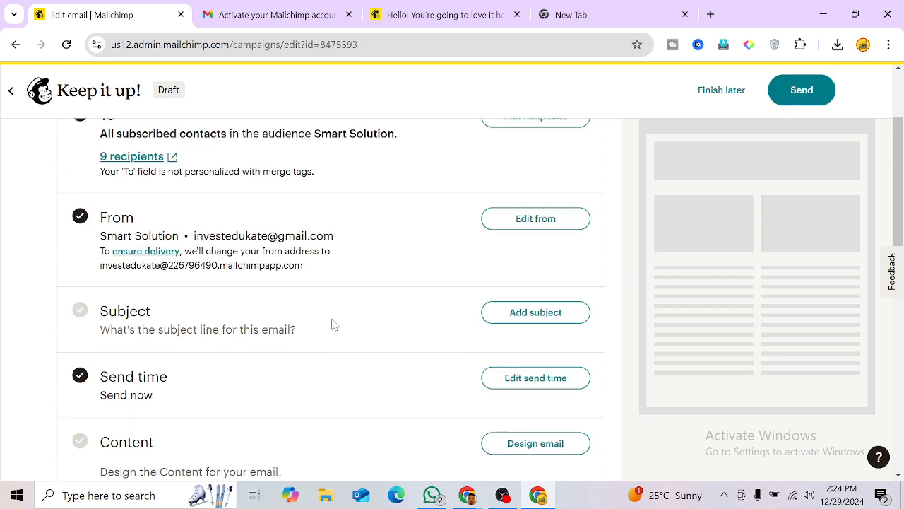
pyautogui.click(576, 313)
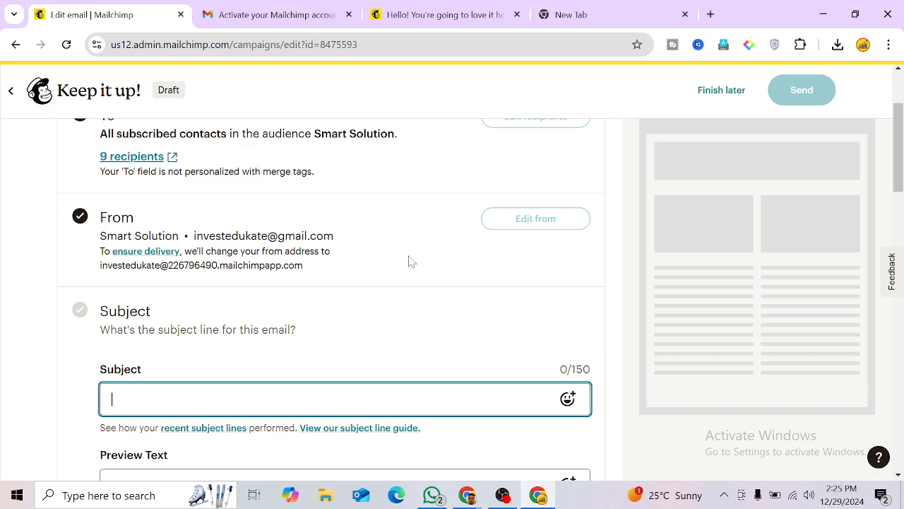
pyautogui.hotkey('ctrl', 'Tab')
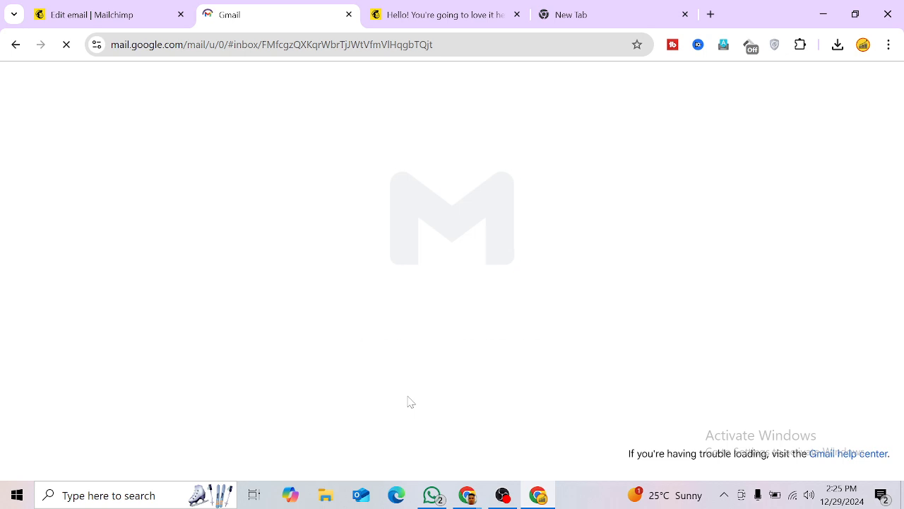
# Step: Look over the 'Activate your Mailchimp account' email in Gmail and return to the inbox
pyautogui.click(421, 14)
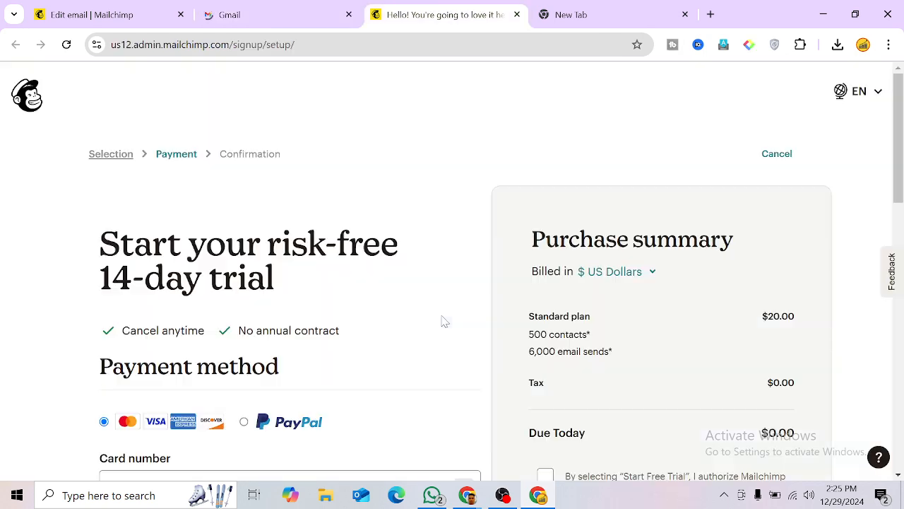
pyautogui.click(301, 7)
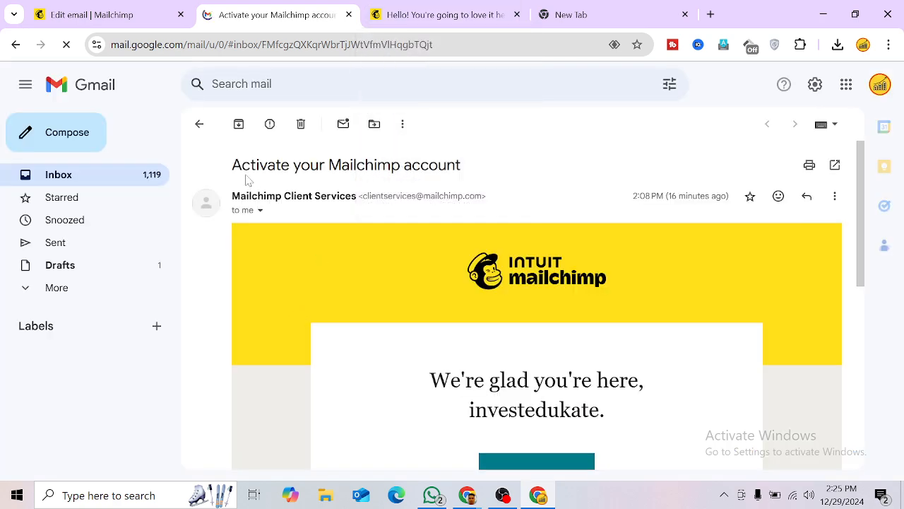
pyautogui.moveTo(230, 165); pyautogui.dragTo(489, 176)
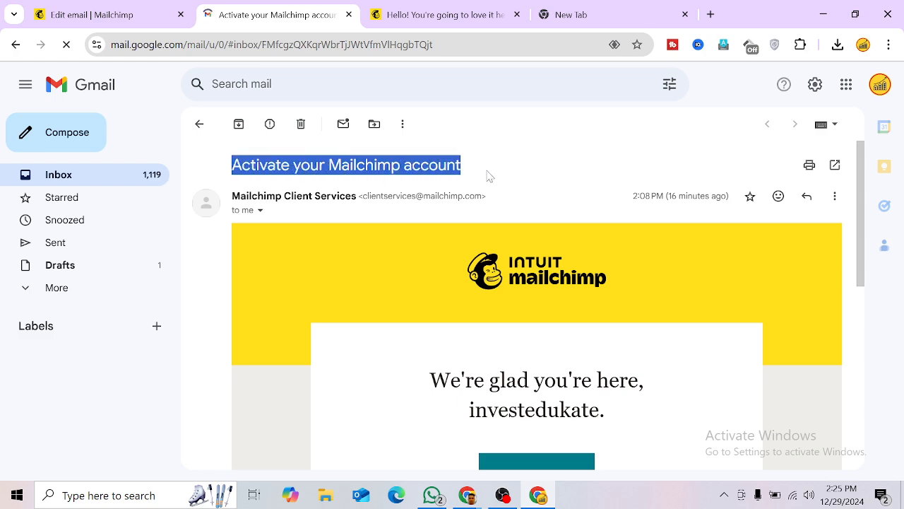
pyautogui.click(77, 178)
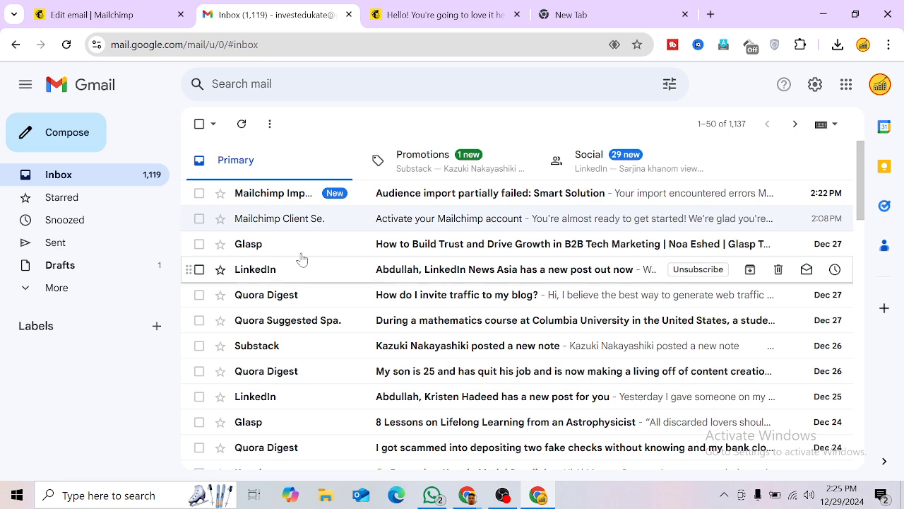
# Step: Read the Glasp B2B tech marketing email, then go back to the inbox list
pyautogui.click(302, 254)
pyautogui.moveTo(233, 167); pyautogui.dragTo(718, 167)
pyautogui.click(16, 46)
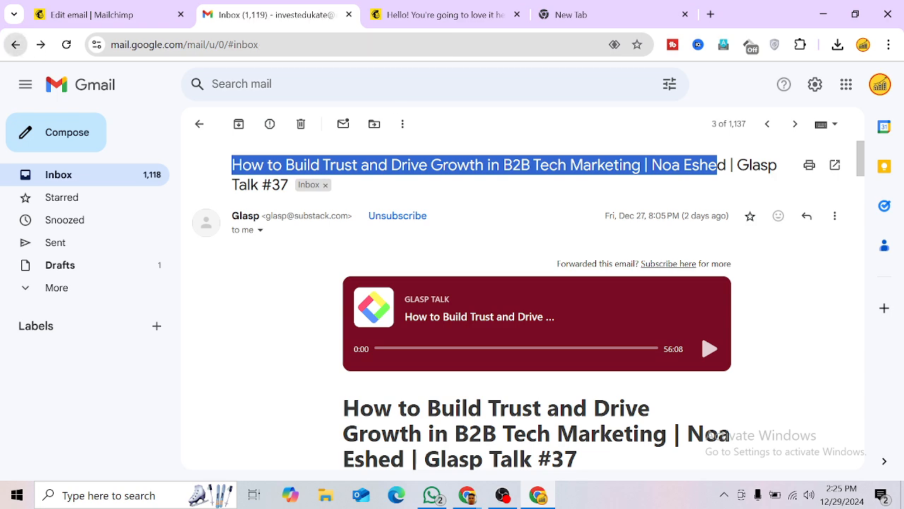
pyautogui.scroll(-1, 396, 381)
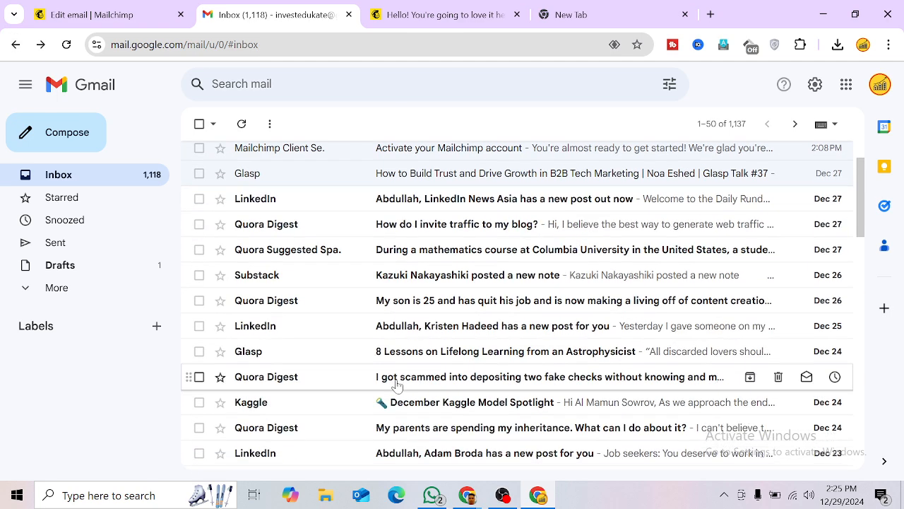
# Step: Check the addresses in A6 and A8 of the Mail for Marketing sheet beside a new blank tab
pyautogui.moveTo(470, 498)
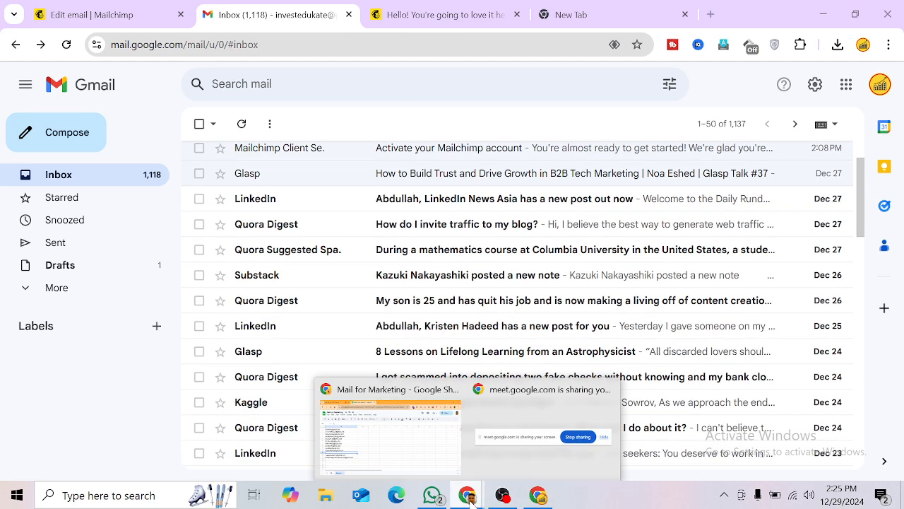
pyautogui.click(445, 452)
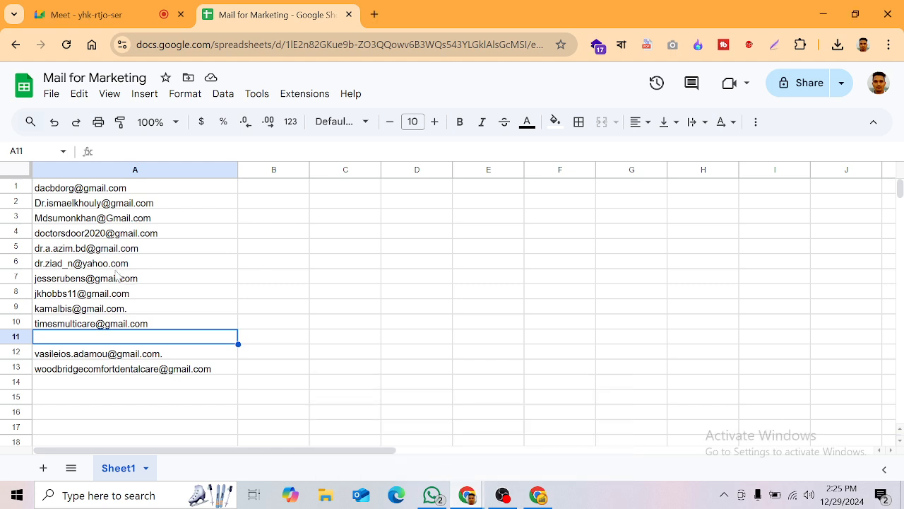
pyautogui.click(375, 14)
pyautogui.click(259, 12)
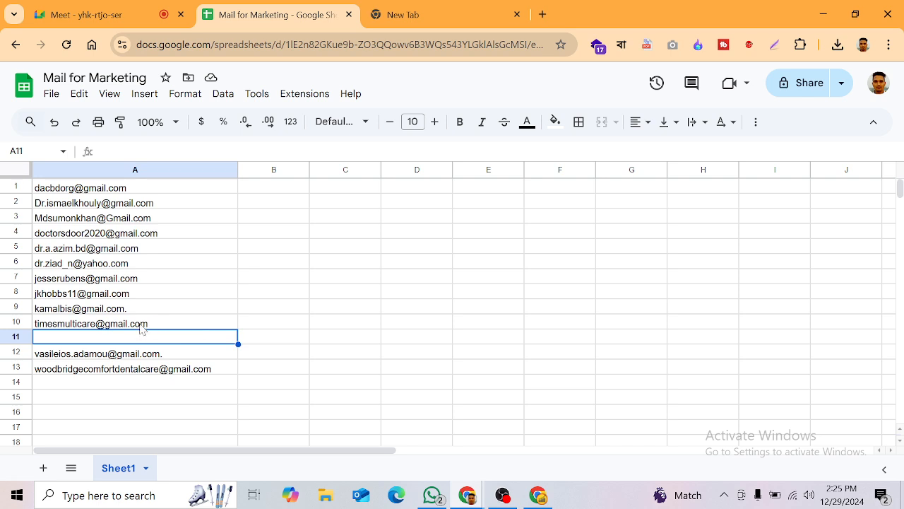
pyautogui.click(68, 264)
pyautogui.click(66, 295)
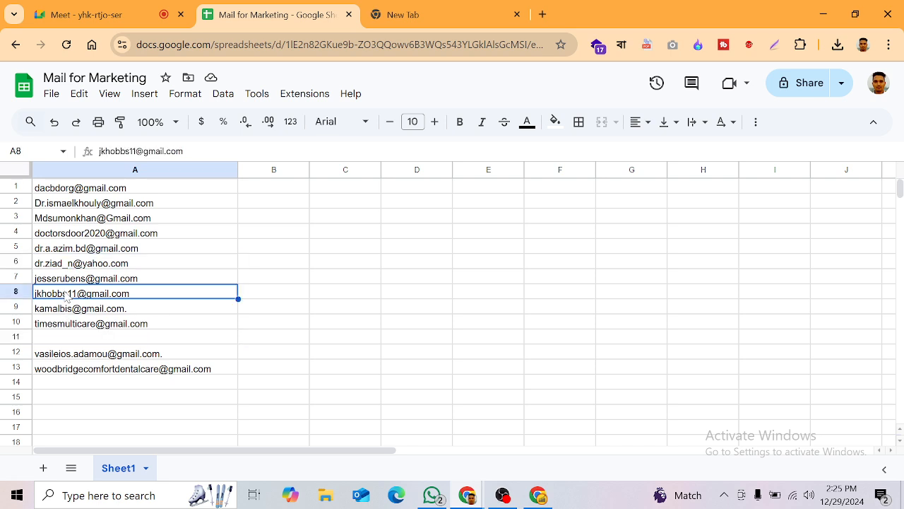
pyautogui.click(410, 14)
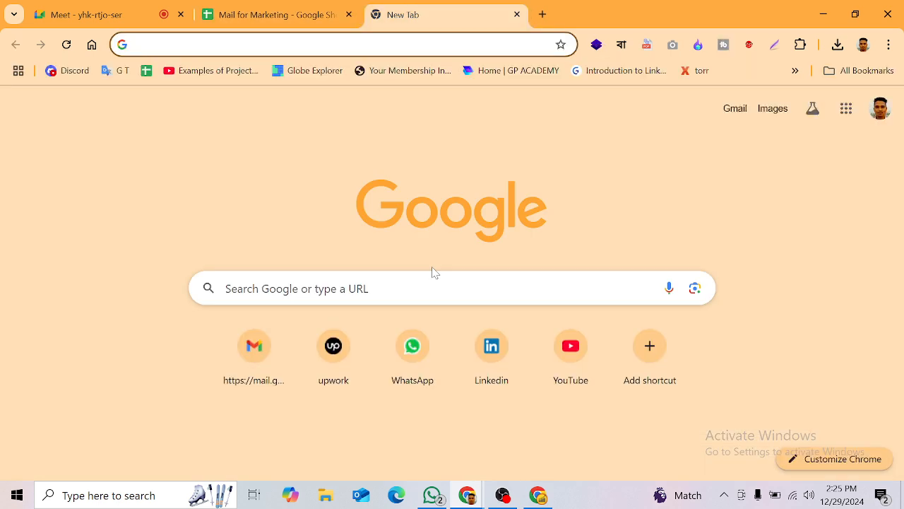
# Step: Log in to the MyToolsPlan member dashboard from the Your Membership bookmark
pyautogui.click(413, 73)
pyautogui.click(265, 9)
pyautogui.click(470, 6)
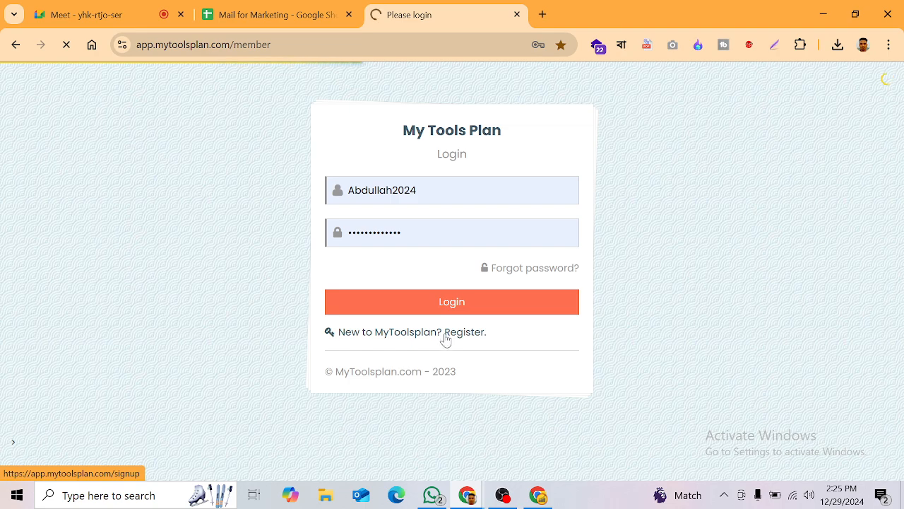
pyautogui.click(448, 310)
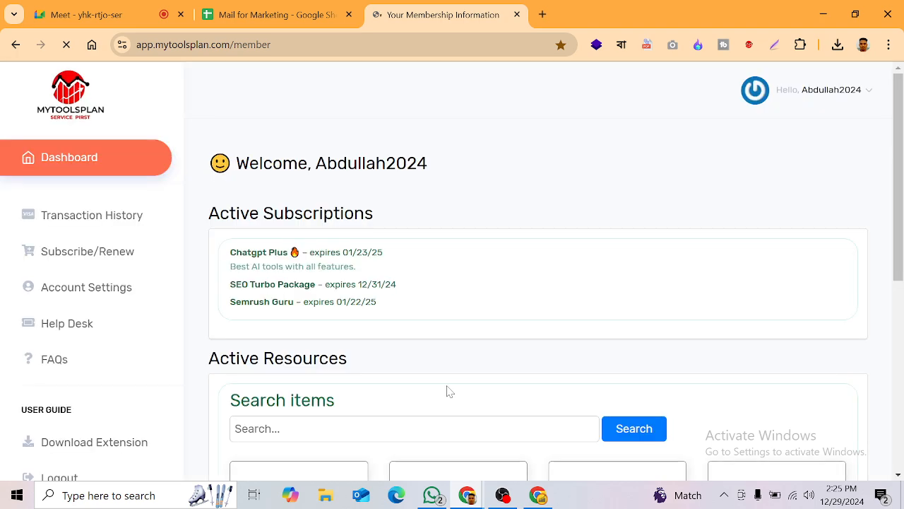
# Step: Launch ChatGPT through the Chatgpt Plus 1 resource and close the membership dashboard
pyautogui.scroll(-3, 852, 257)
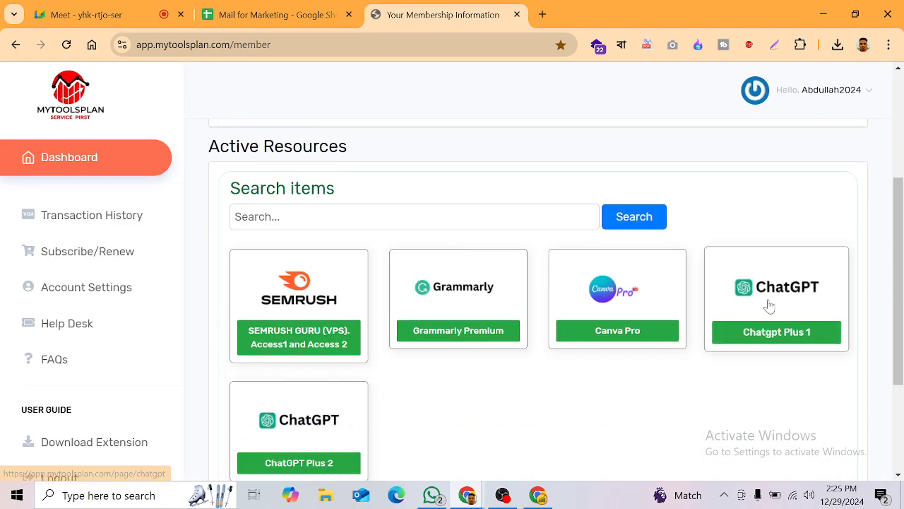
pyautogui.click(769, 306)
pyautogui.click(403, 8)
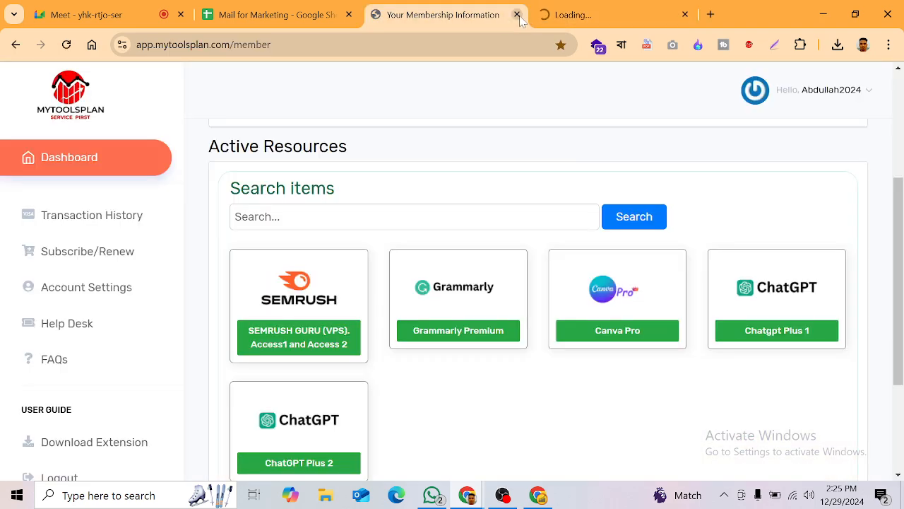
pyautogui.click(536, 17)
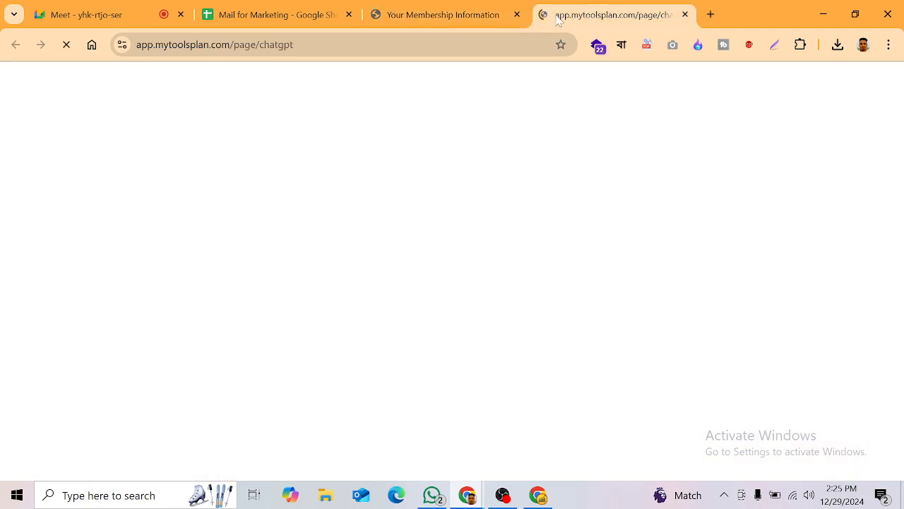
pyautogui.click(517, 15)
pyautogui.click(492, 232)
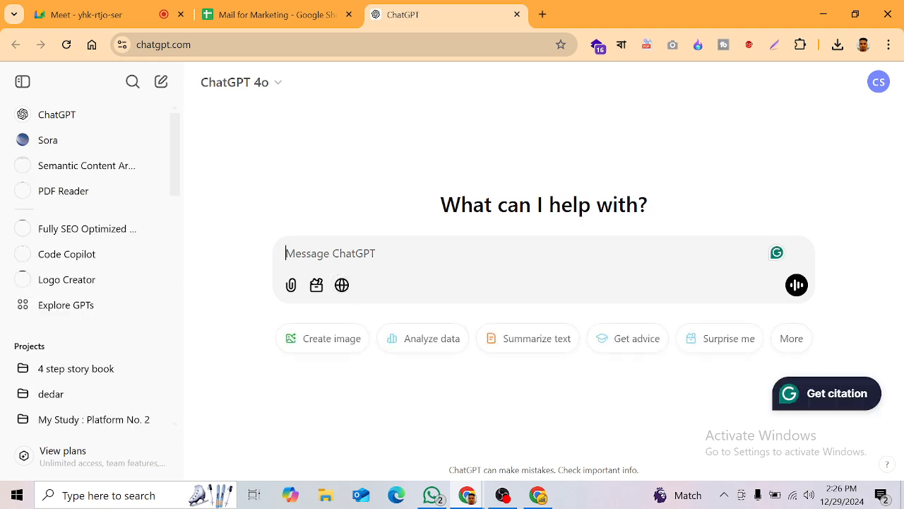
# Step: Ask ChatGPT, as a YouTube expert, to write an email marketing copy for YouTube Marketing
pyautogui.write('I am a')
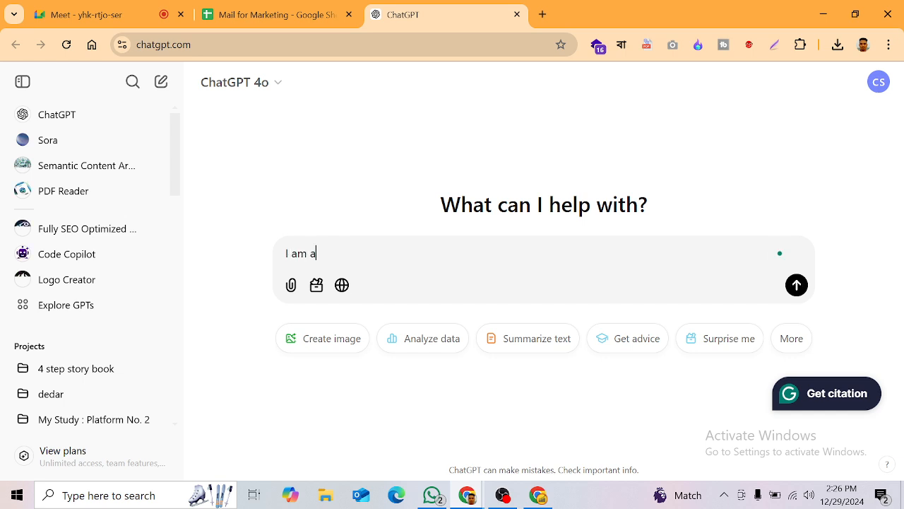
pyautogui.write(' emai')
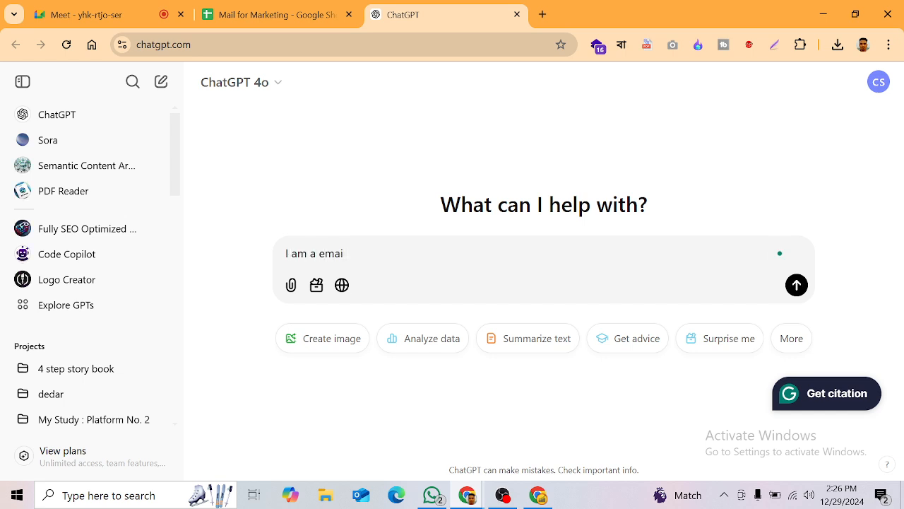
pyautogui.press('BackSpace')
pyautogui.press('BackSpace')
pyautogui.press('BackSpace')
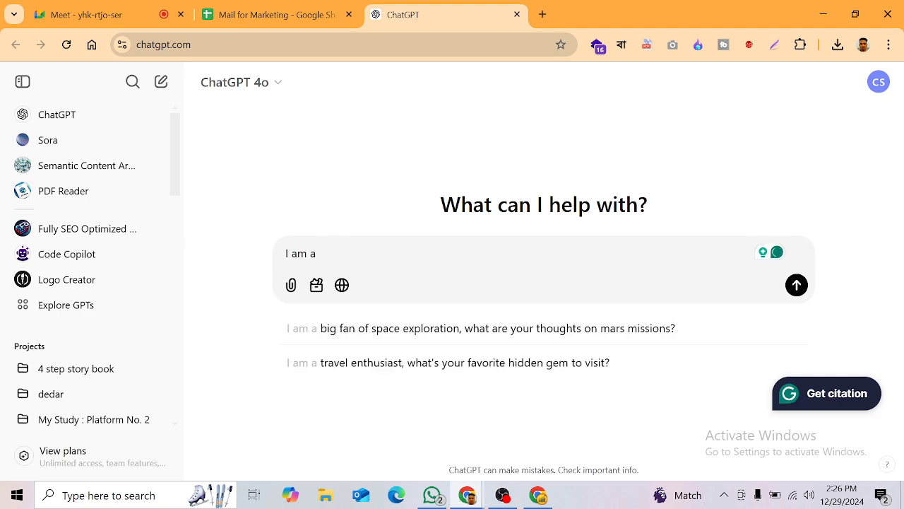
pyautogui.write('youtube')
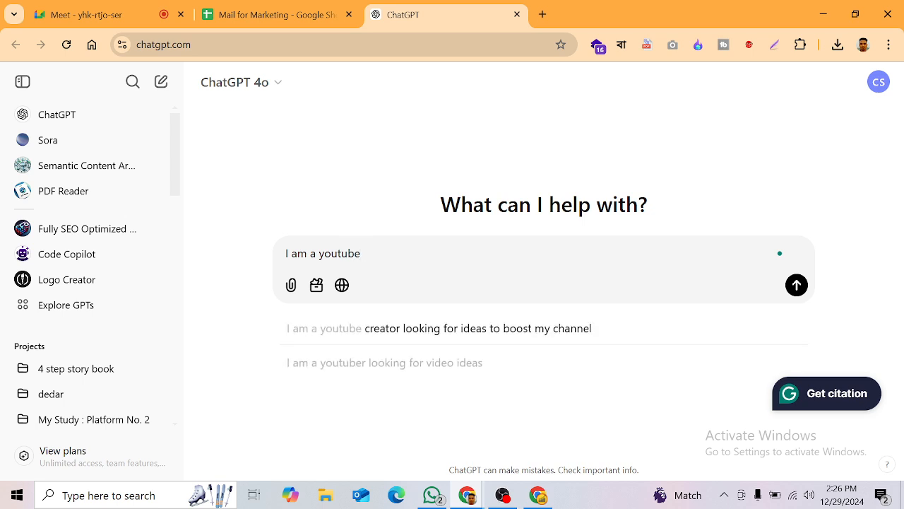
pyautogui.write(' expert')
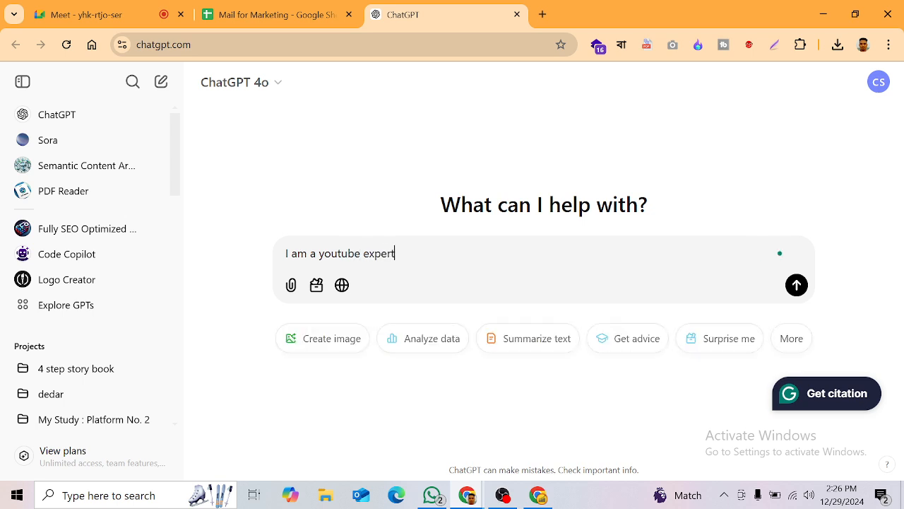
pyautogui.write(', I will do for client')
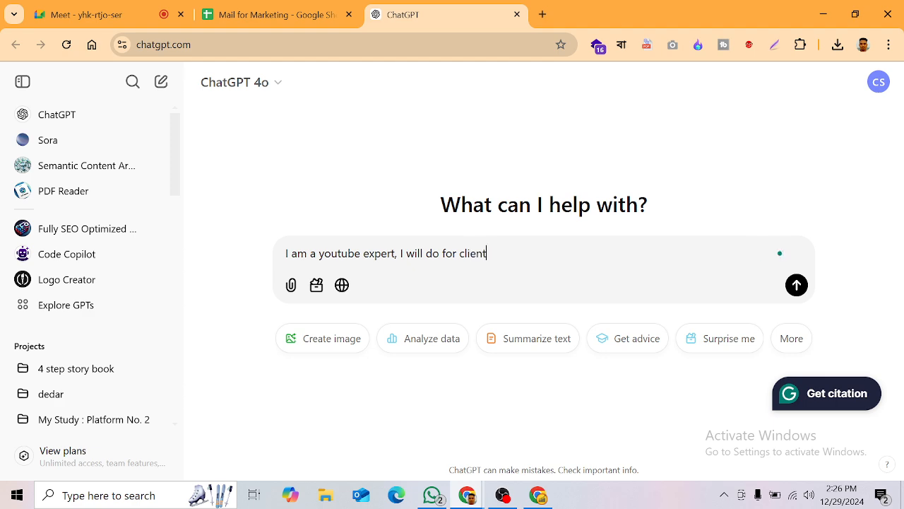
pyautogui.write(' email ma')
pyautogui.press('BackSpace')
pyautogui.press('BackSpace')
pyautogui.press('BackSpace')
pyautogui.press('BackSpace')
pyautogui.press('BackSpace')
pyautogui.press('BackSpace')
pyautogui.press('BackSpace')
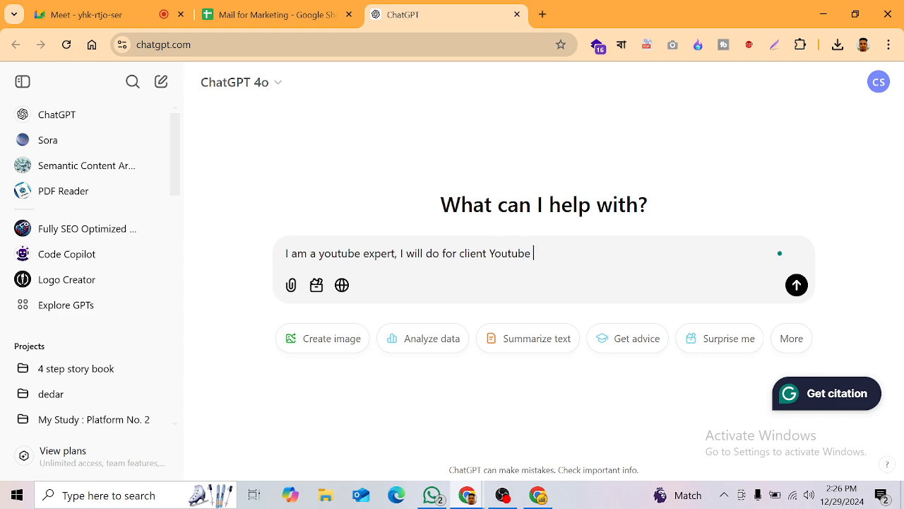
pyautogui.write('Youtube Marketing. So make ')
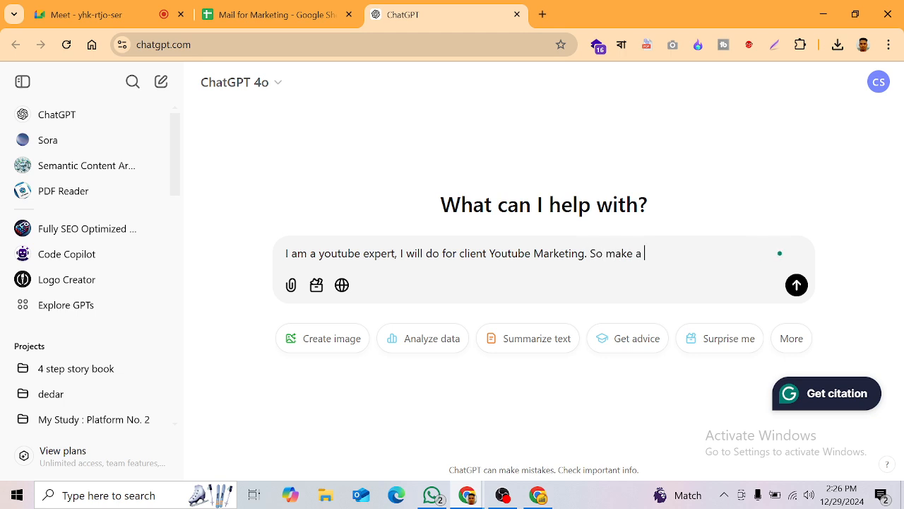
pyautogui.write('a copy for ')
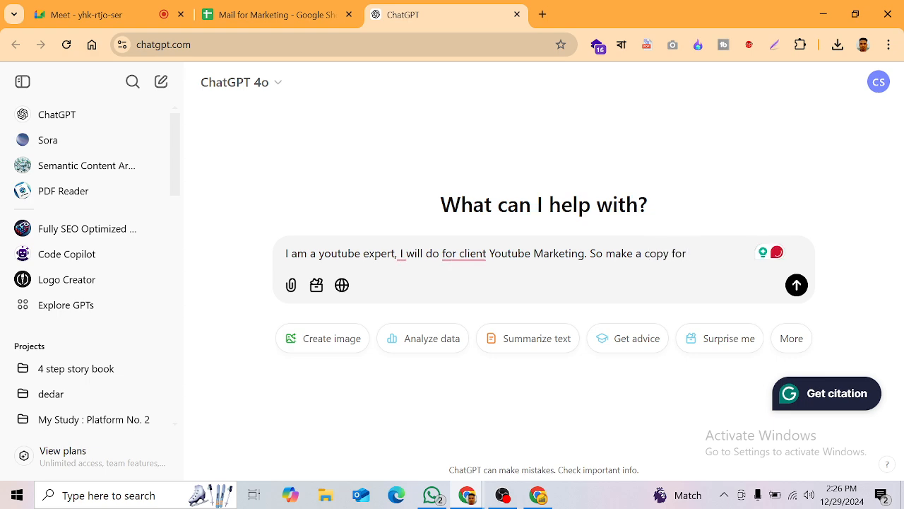
pyautogui.write('Email I will use')
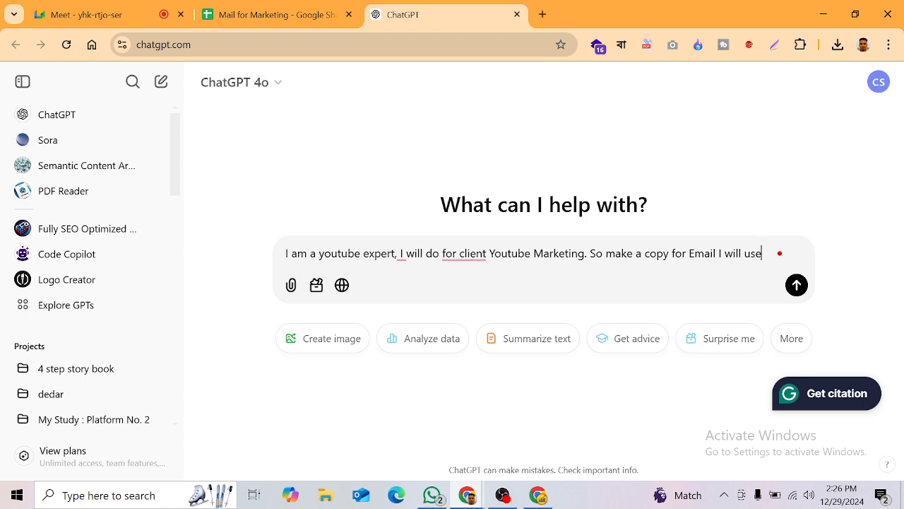
pyautogui.write('s copy for')
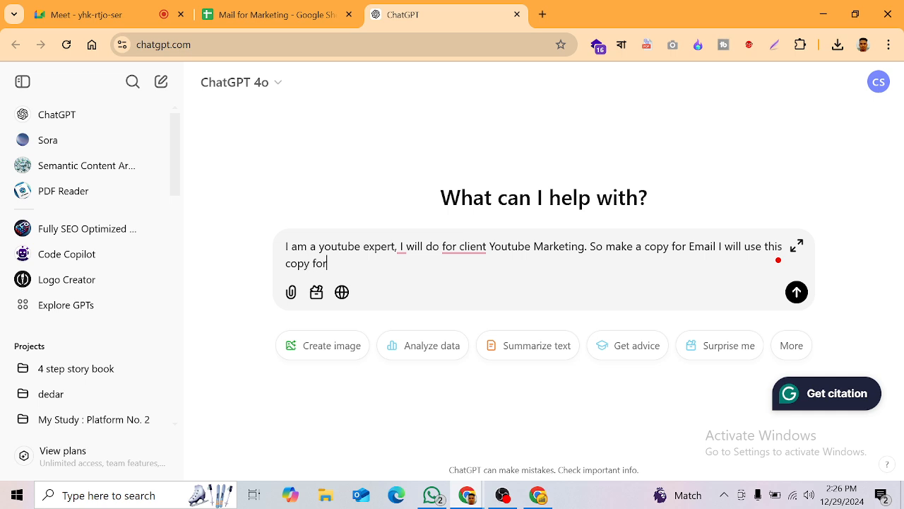
pyautogui.write(' email marke')
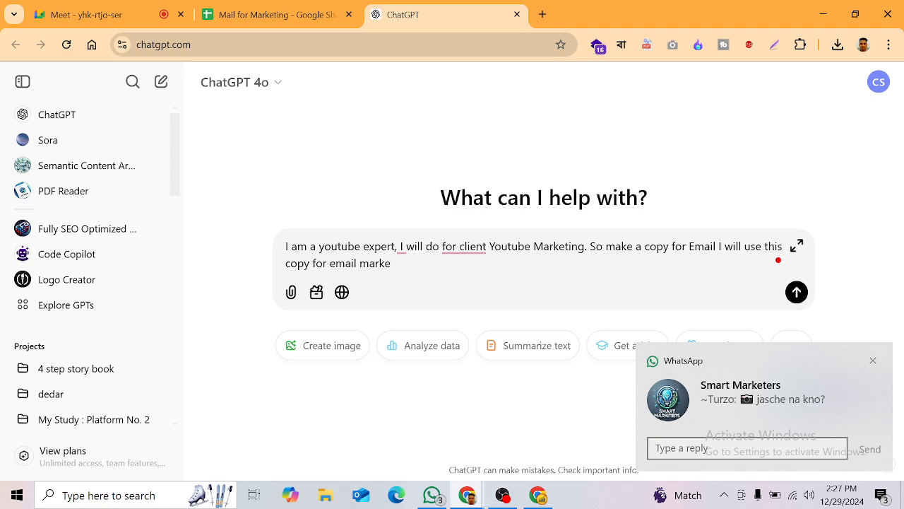
pyautogui.write('ting')
pyautogui.press('Return')
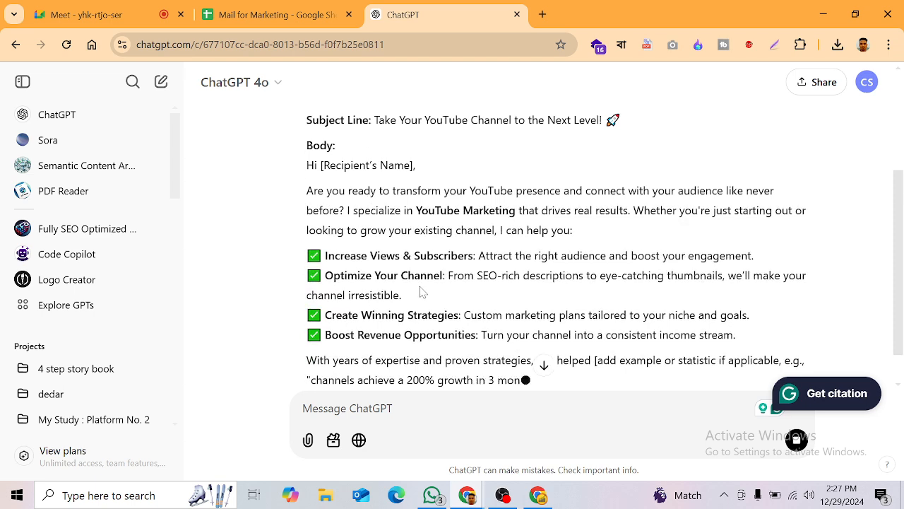
# Step: Copy the generated subject line 'Take Your YouTube Channel to the Next Level!' for Mailchimp
pyautogui.scroll(1, 359, 185)
pyautogui.moveTo(378, 190); pyautogui.dragTo(614, 203)
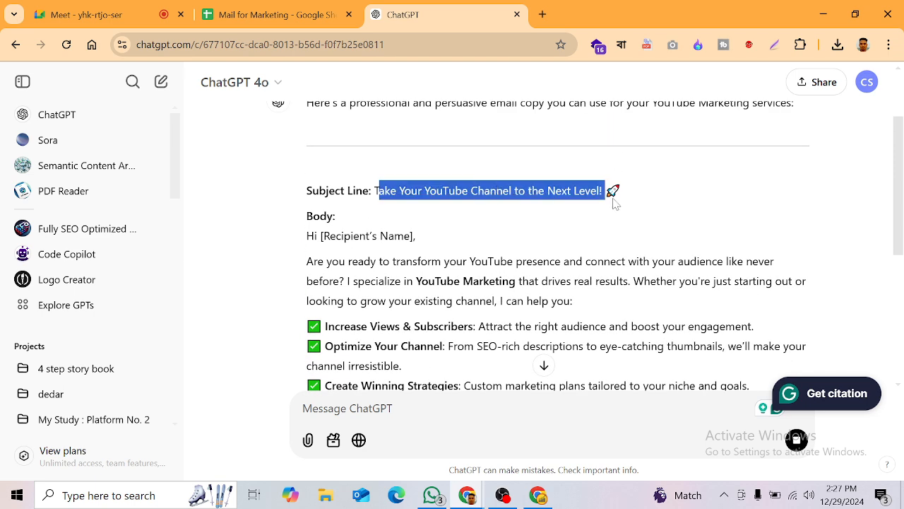
pyautogui.click(392, 205)
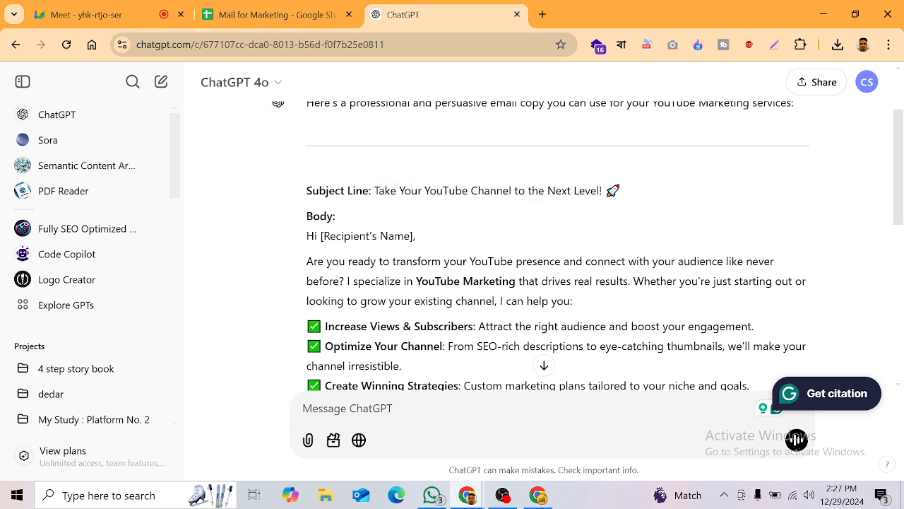
pyautogui.moveTo(375, 191); pyautogui.dragTo(606, 204)
pyautogui.hotkey('ctrl', 'c')
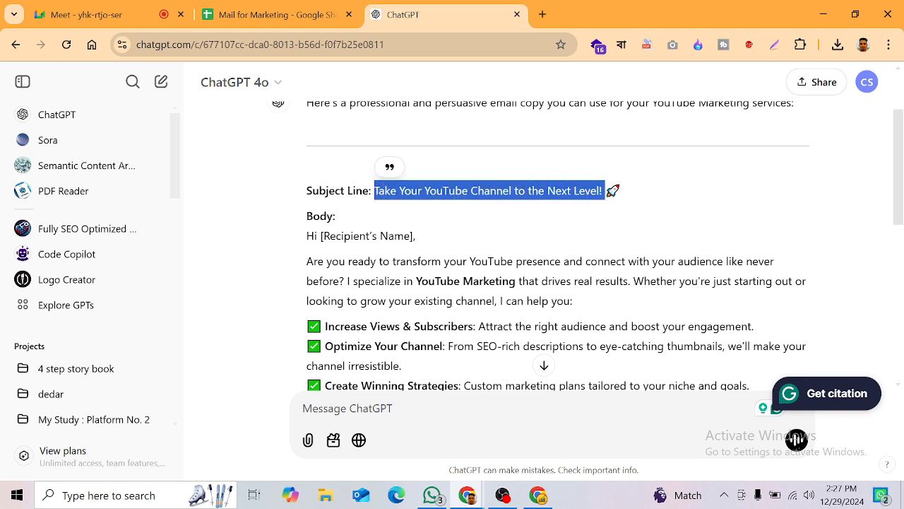
pyautogui.click(539, 495)
# Step: Paste 'Take Your YouTube Channel to the Next Level!' as the campaign subject line
pyautogui.click(423, 9)
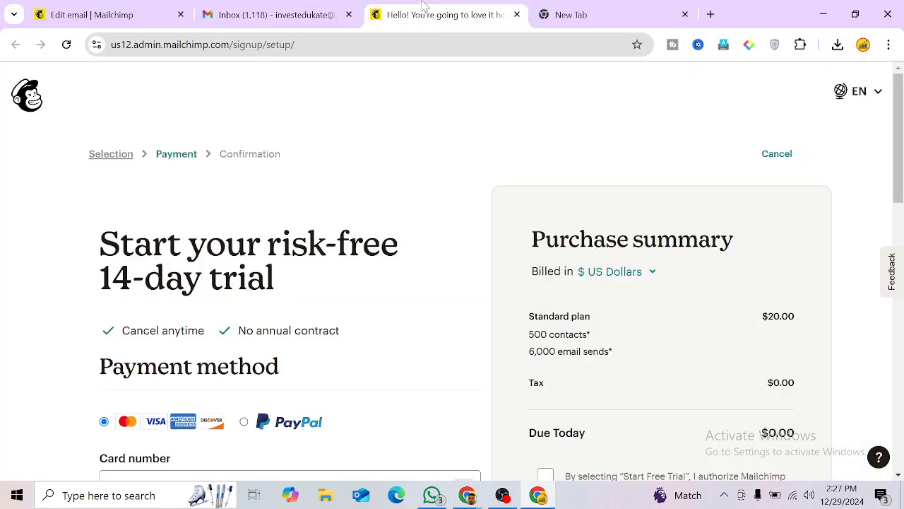
pyautogui.click(269, 11)
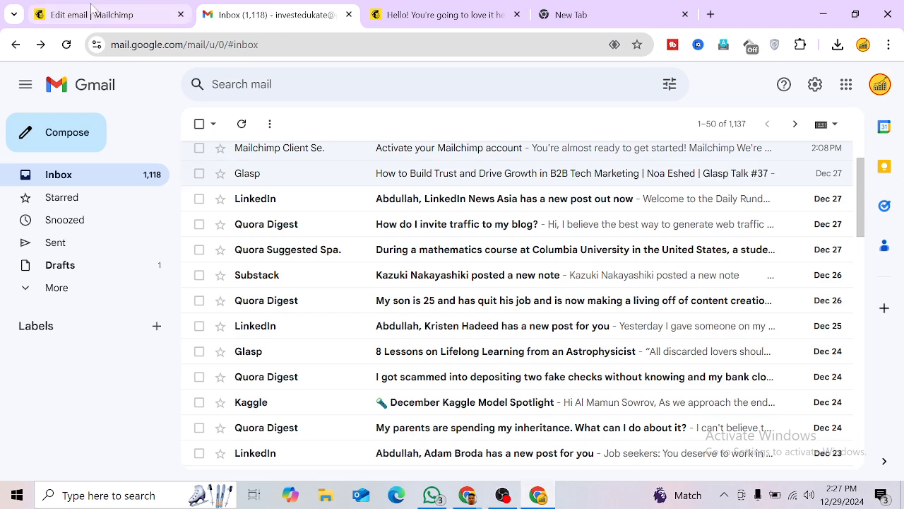
pyautogui.hotkey('ctrl', 'shift', 'Tab')
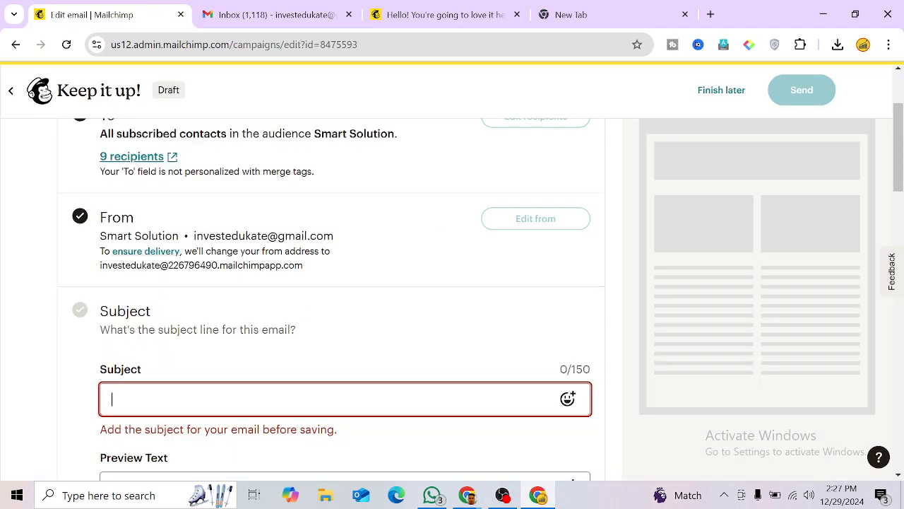
pyautogui.scroll(-2, 149, 307)
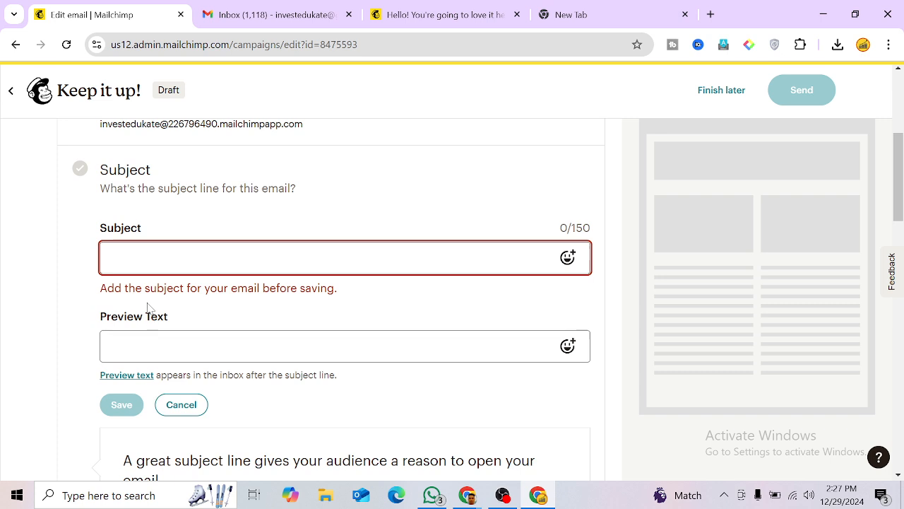
pyautogui.hotkey('ctrl', 'v')
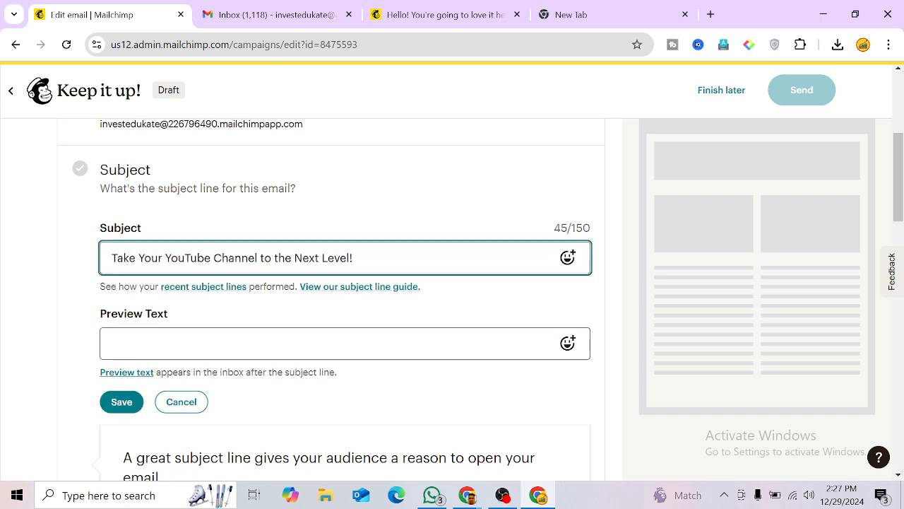
pyautogui.click(418, 14)
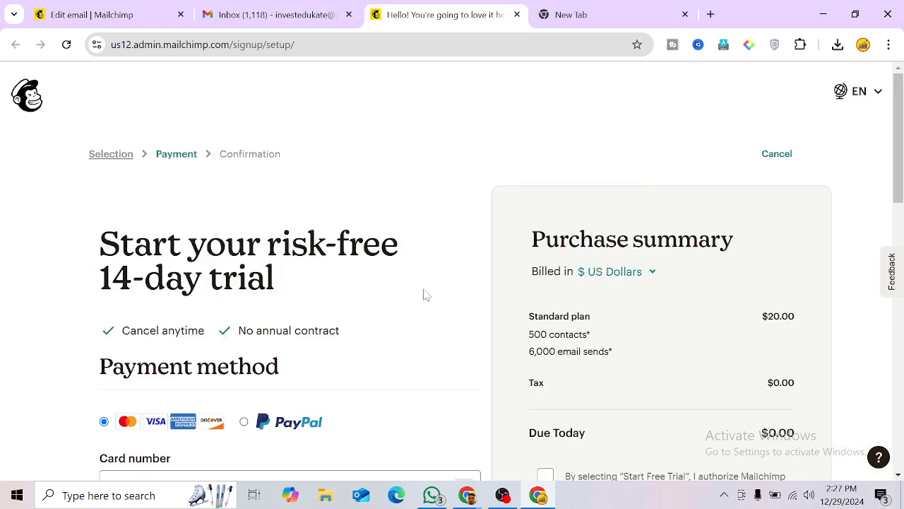
pyautogui.click(265, 14)
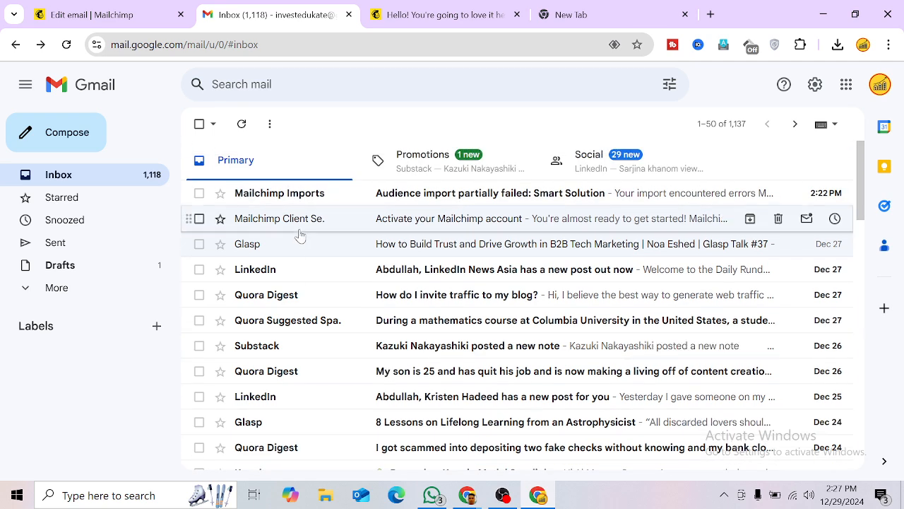
# Step: Read the 'Audience import partially failed' email (8 contacts added, 5 errors) and return to Mailchimp
pyautogui.click(306, 202)
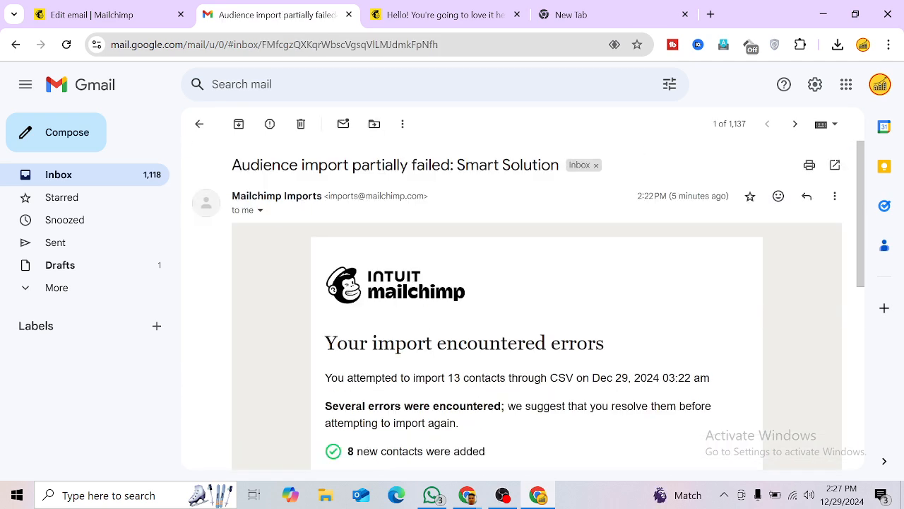
pyautogui.tripleClick(395, 164)
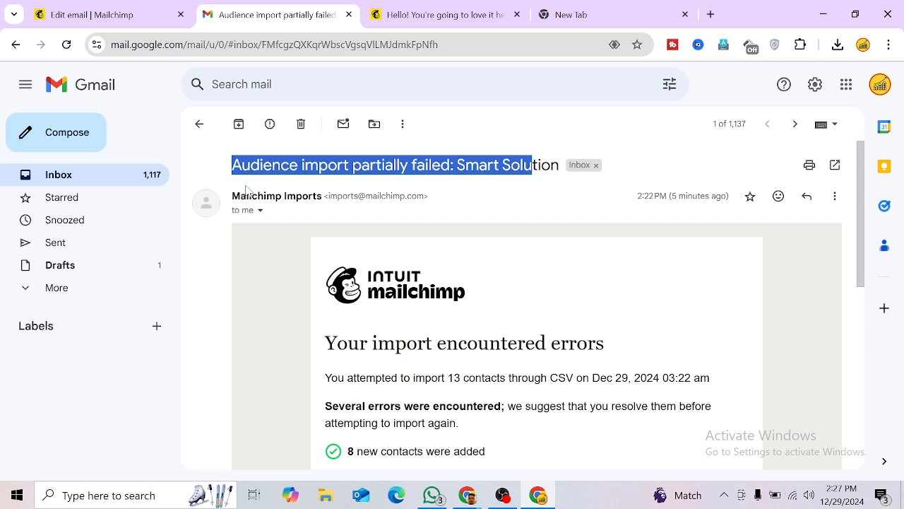
pyautogui.click(286, 192)
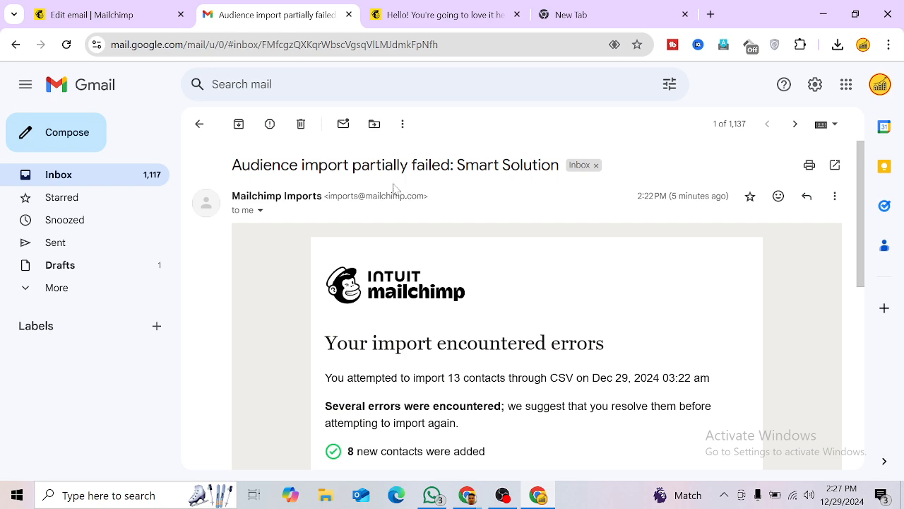
pyautogui.scroll(-1, 419, 313)
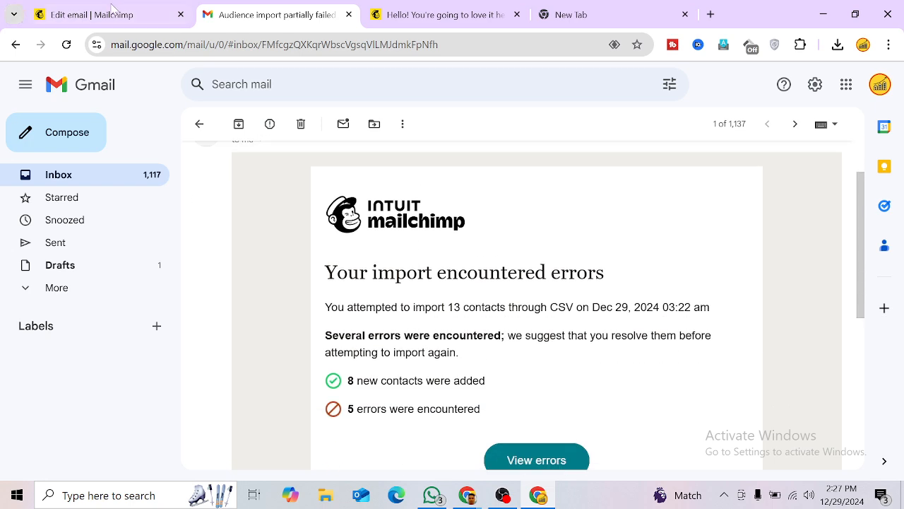
pyautogui.click(112, 9)
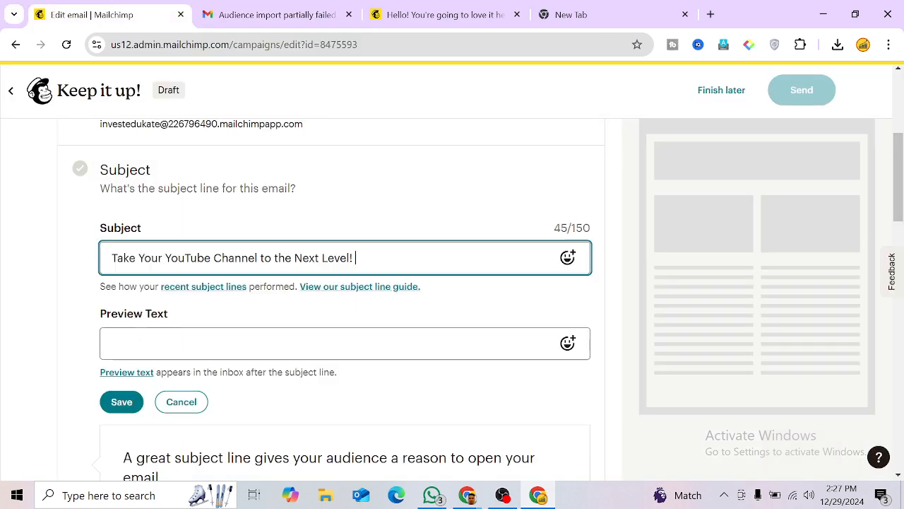
# Step: Save the campaign's new subject line
pyautogui.click(104, 344)
pyautogui.scroll(-1, 127, 364)
pyautogui.click(121, 332)
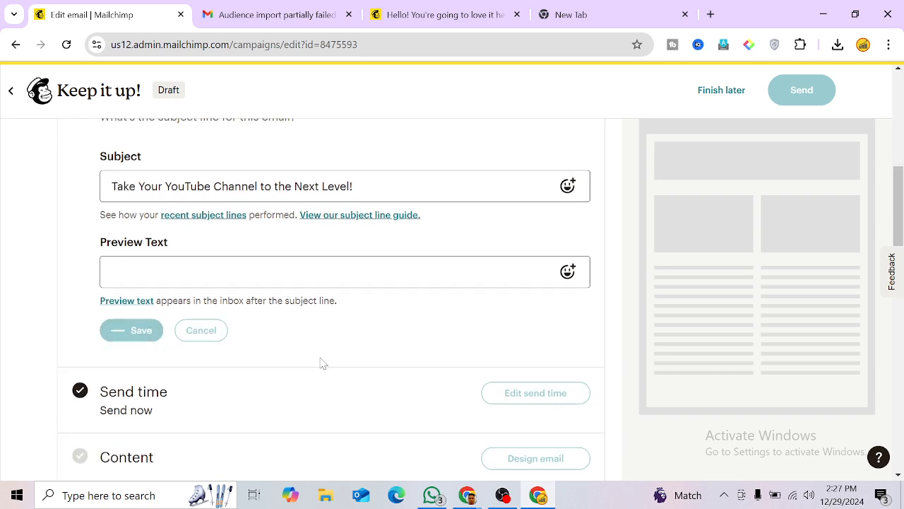
pyautogui.scroll(-2, 319, 363)
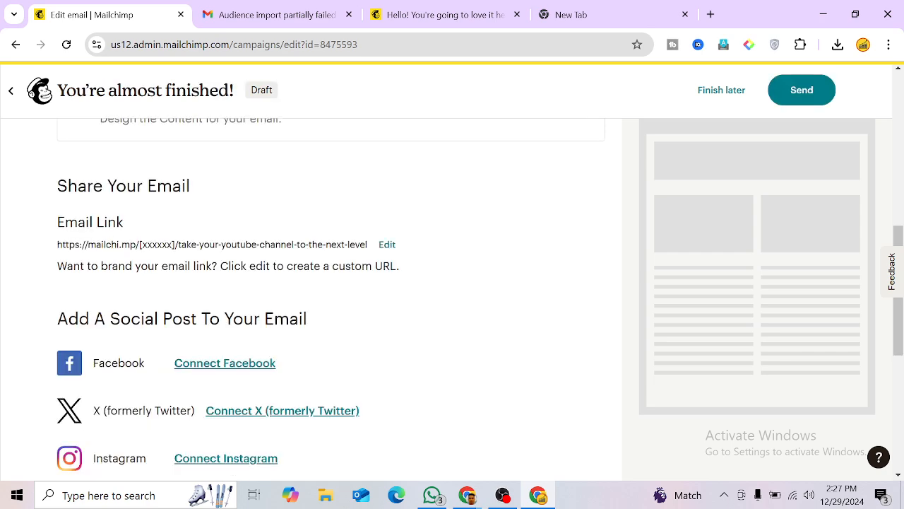
pyautogui.scroll(-1, 207, 332)
pyautogui.scroll(4, 208, 332)
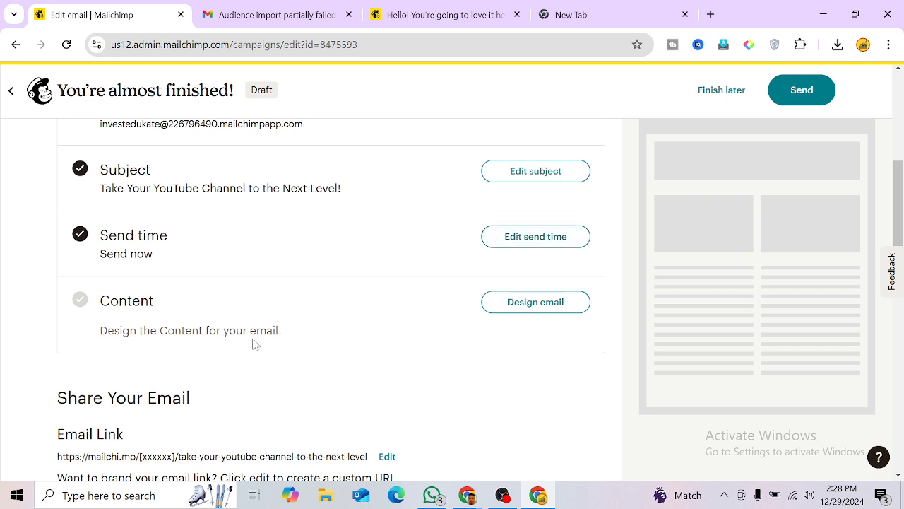
# Step: Review the completed recipients, sender, subject and send time, then start designing the email content
pyautogui.scroll(3, 252, 343)
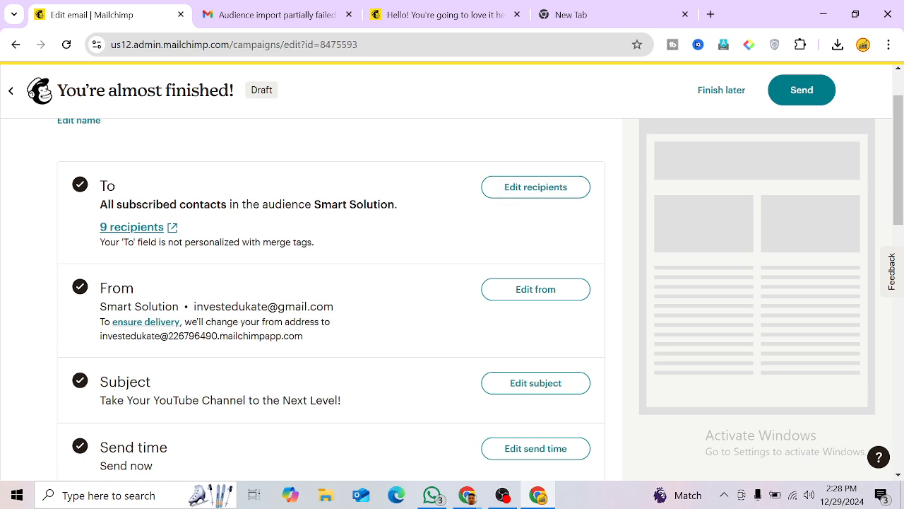
pyautogui.scroll(-1, 331, 297)
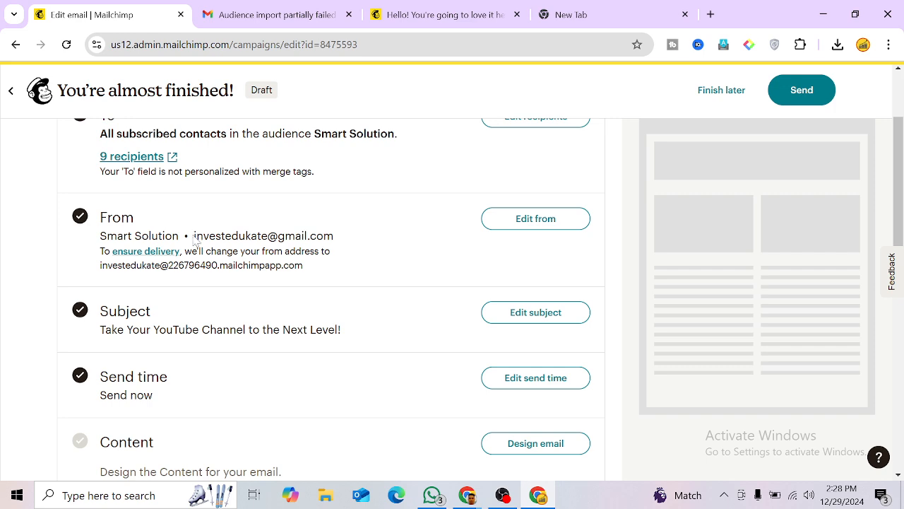
pyautogui.moveTo(194, 239); pyautogui.dragTo(337, 240)
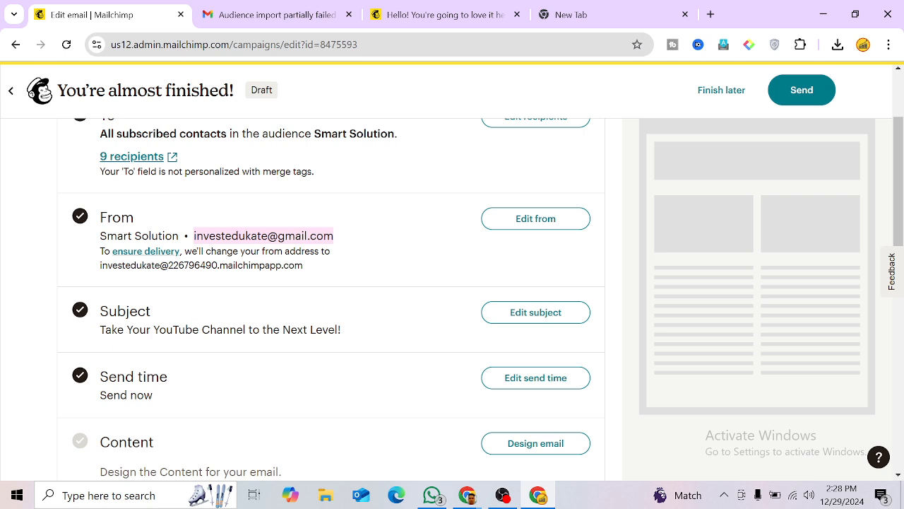
pyautogui.moveTo(100, 329); pyautogui.dragTo(261, 338)
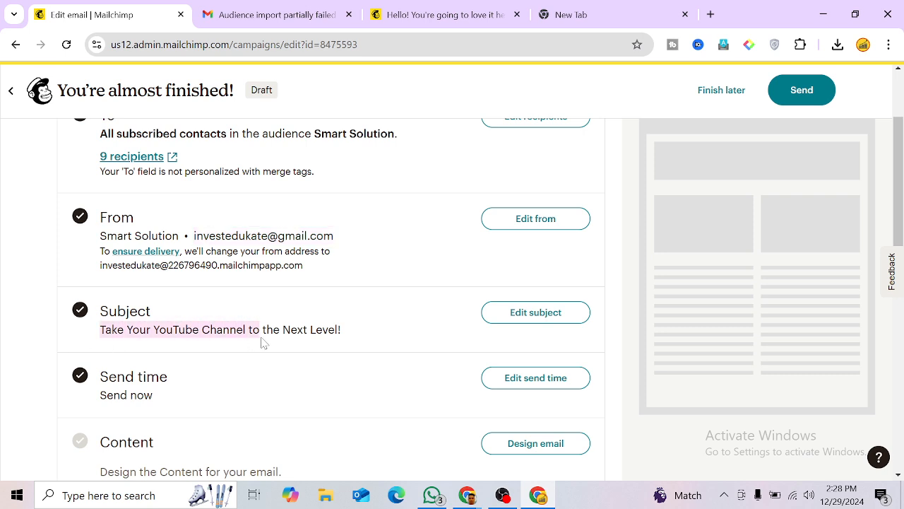
pyautogui.scroll(-1, 212, 332)
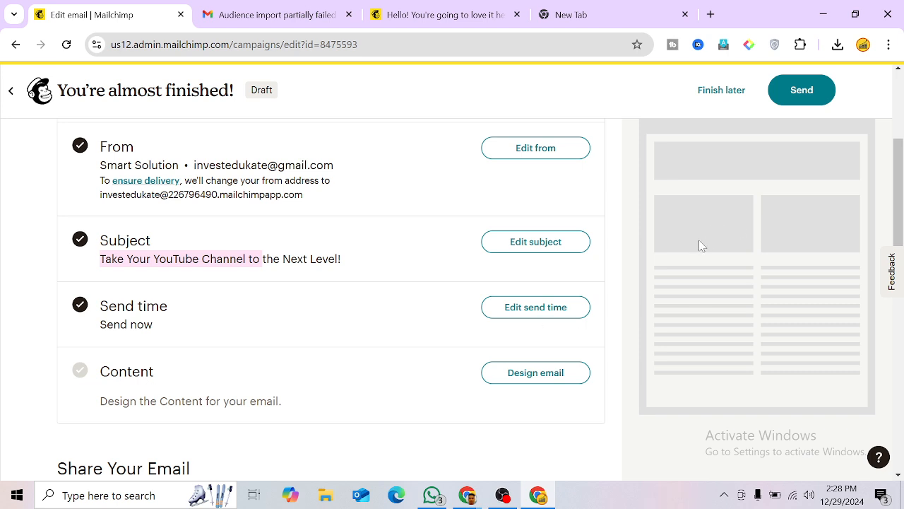
pyautogui.scroll(-2, 305, 293)
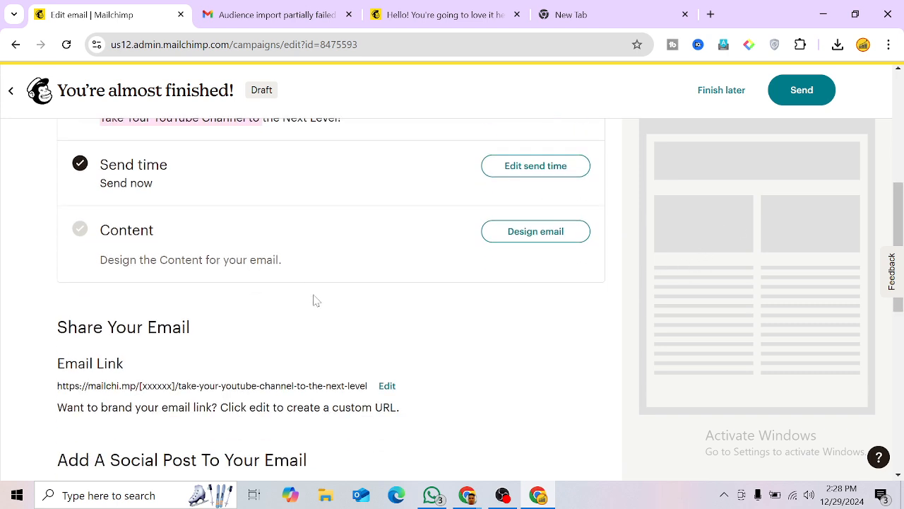
pyautogui.scroll(-1, 77, 355)
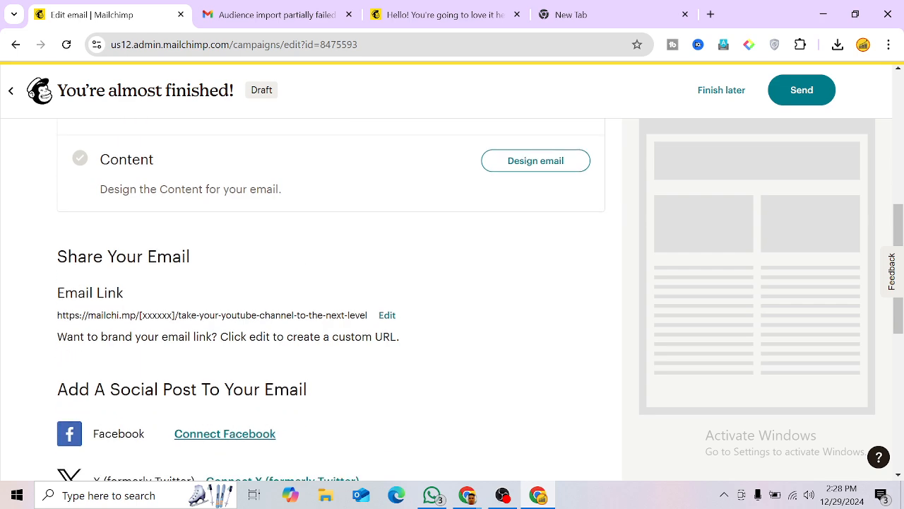
pyautogui.scroll(-1, 204, 278)
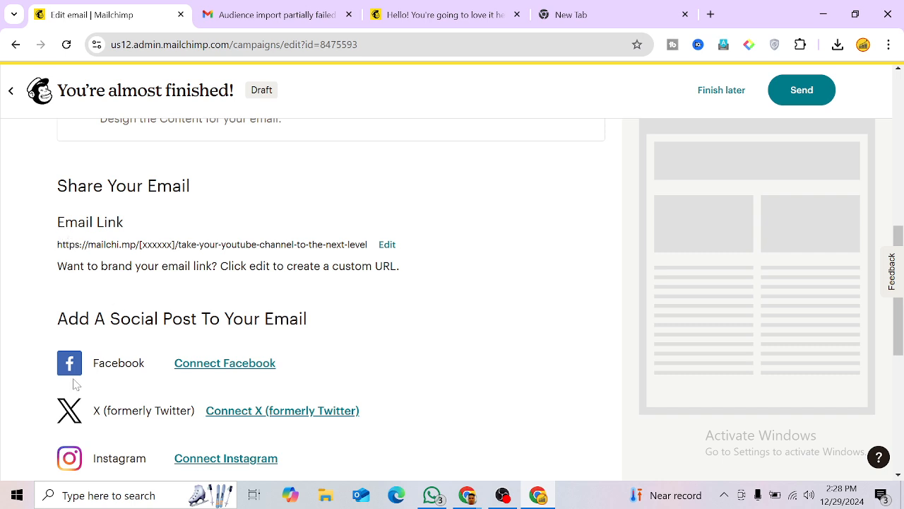
pyautogui.scroll(-1, 79, 388)
pyautogui.scroll(2, 85, 387)
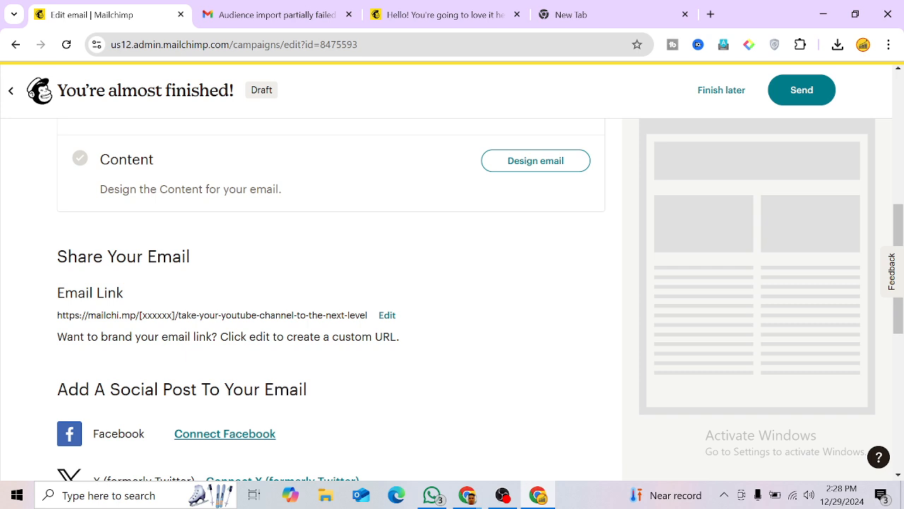
pyautogui.scroll(1, 139, 316)
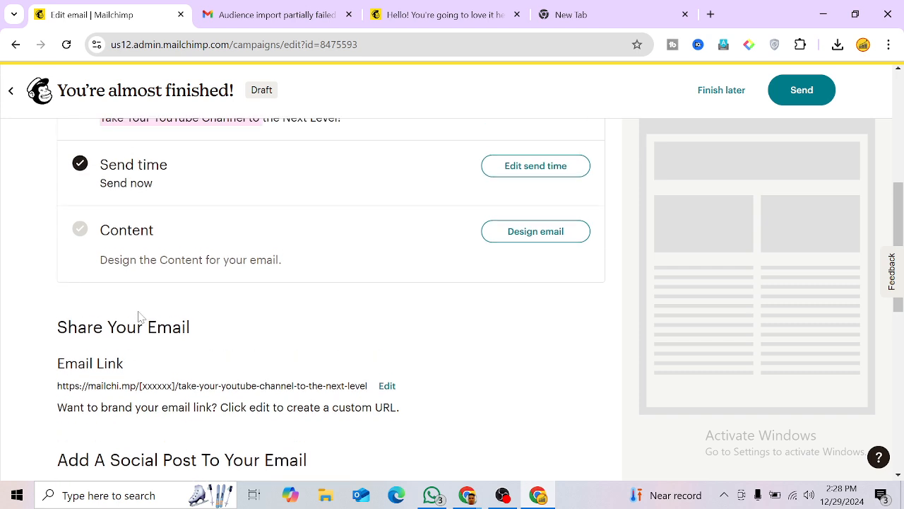
pyautogui.click(523, 233)
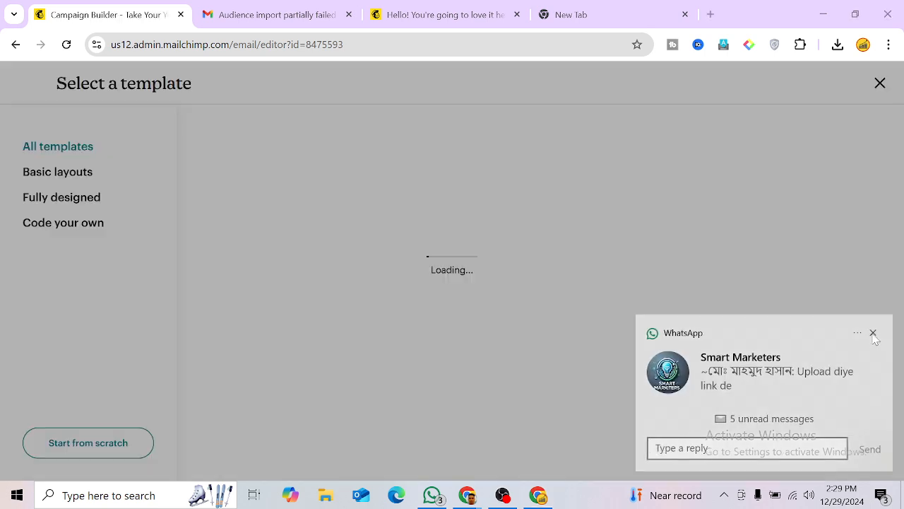
# Step: Dismiss the WhatsApp notification and browse the email template picker
pyautogui.click(873, 334)
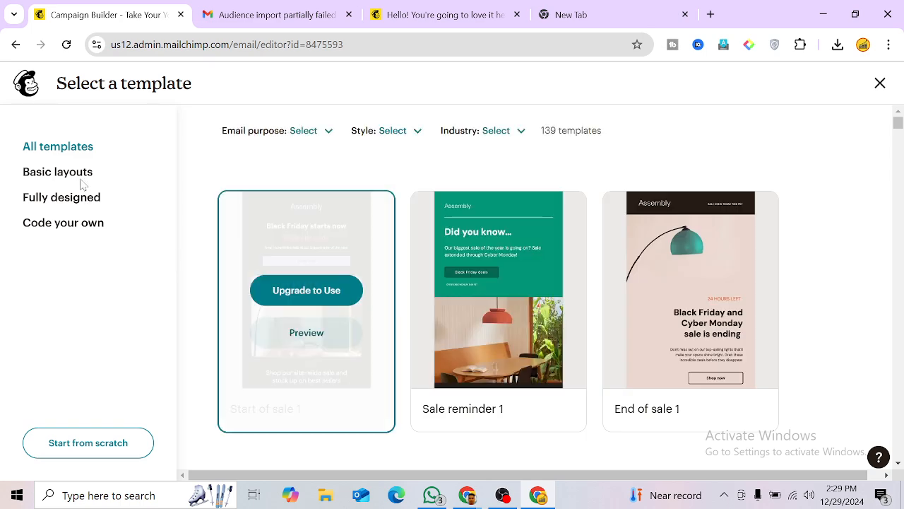
pyautogui.scroll(-1, 319, 221)
pyautogui.moveTo(318, 221)
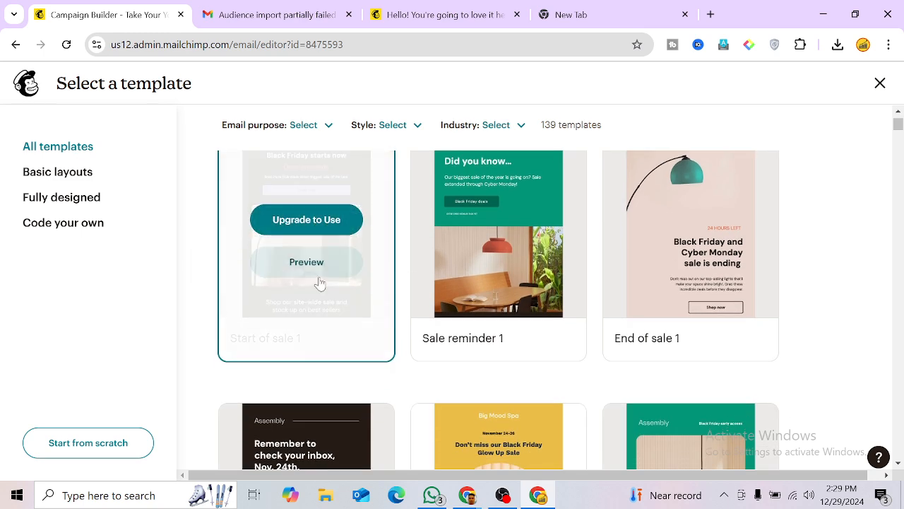
pyautogui.scroll(1, 317, 275)
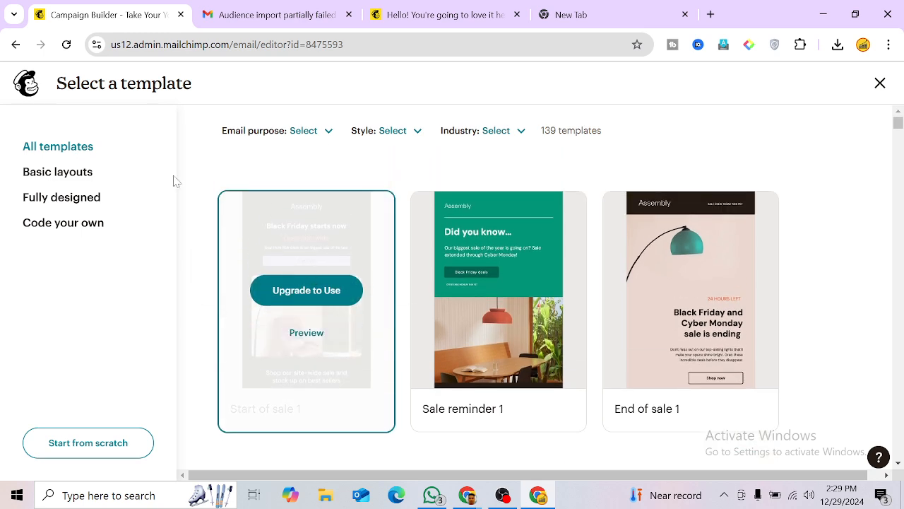
pyautogui.scroll(-6, 842, 276)
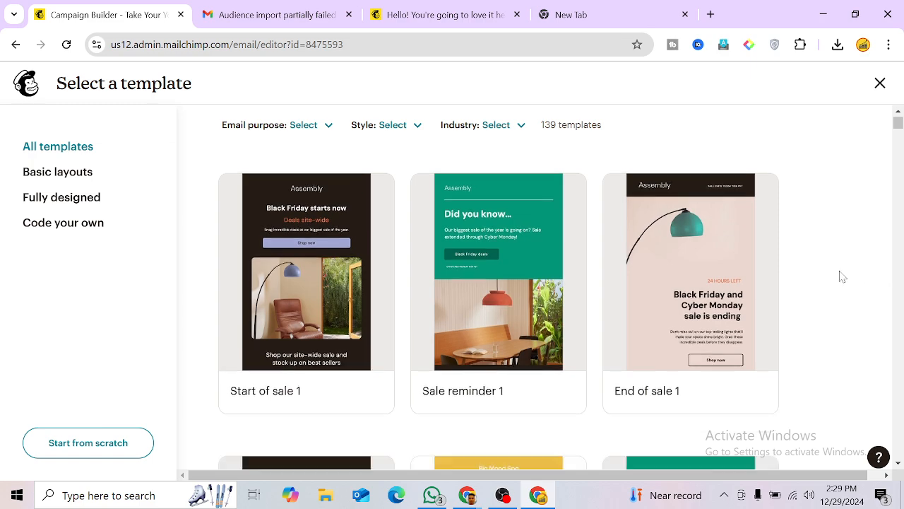
pyautogui.scroll(6, 830, 301)
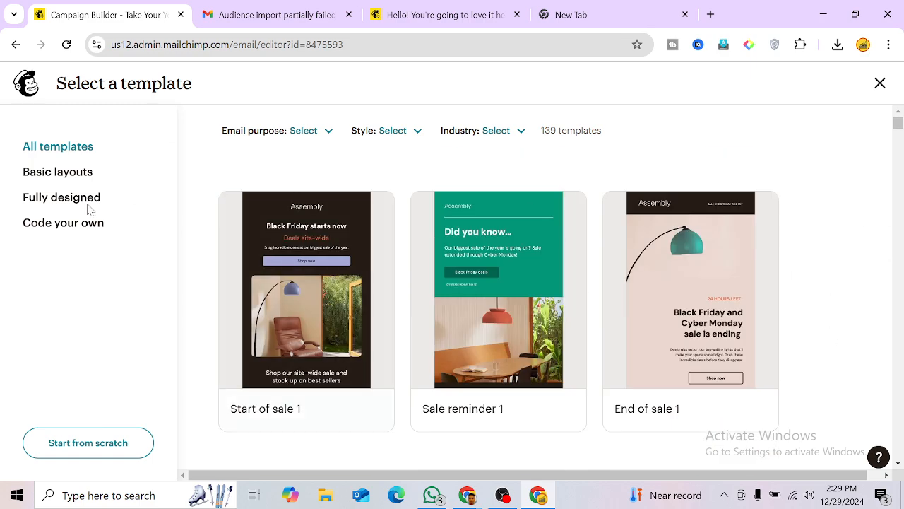
# Step: Apply the Simple Text template from Basic layouts to the email
pyautogui.click(63, 173)
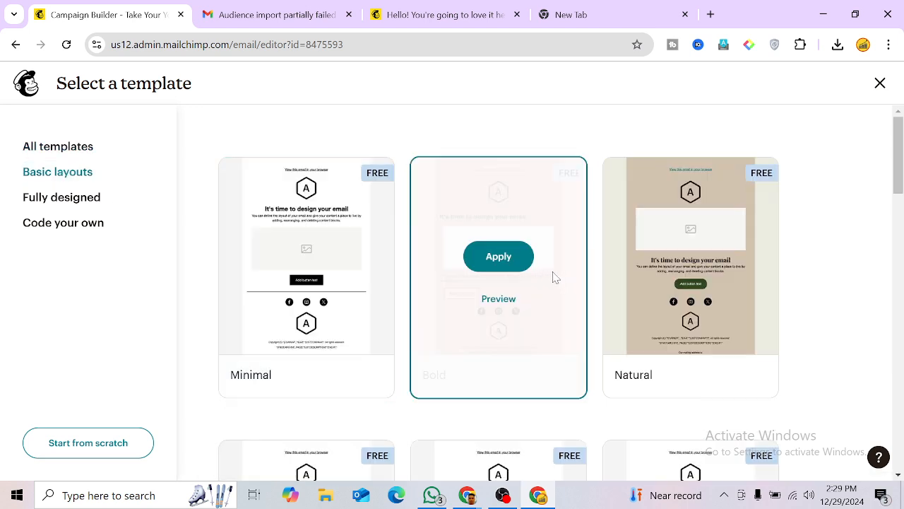
pyautogui.scroll(-5, 843, 315)
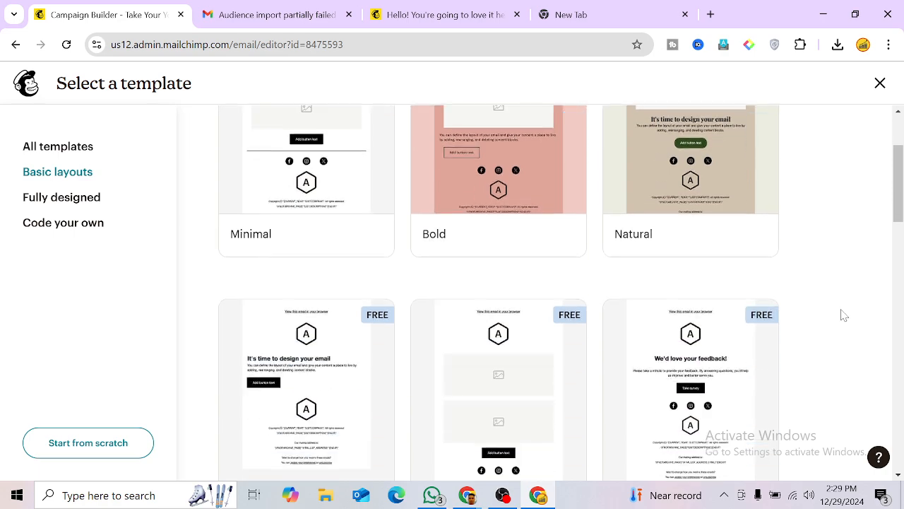
pyautogui.scroll(5, 841, 318)
pyautogui.scroll(-12, 838, 319)
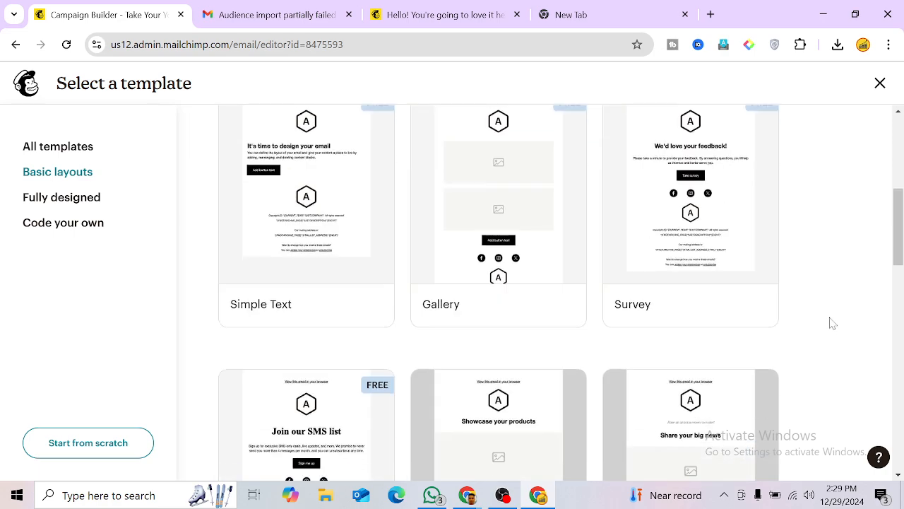
pyautogui.scroll(12, 832, 319)
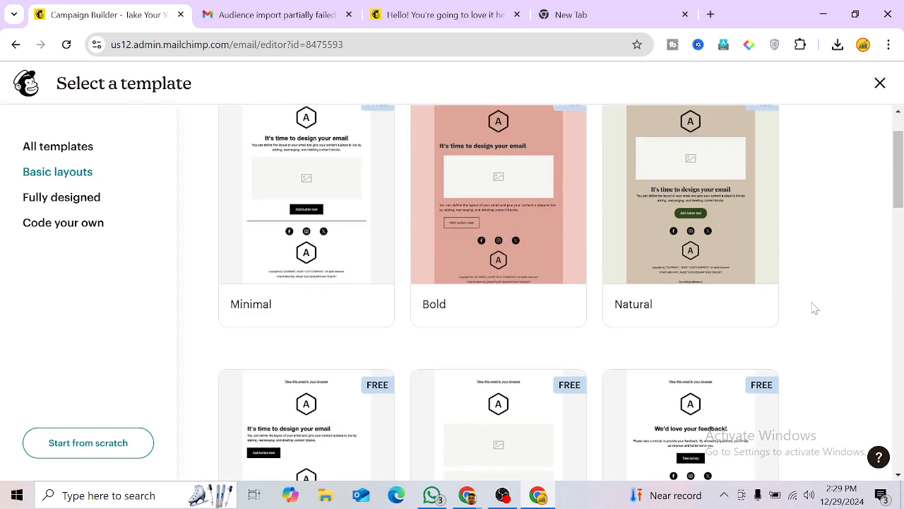
pyautogui.scroll(-3, 815, 306)
pyautogui.scroll(-3, 819, 307)
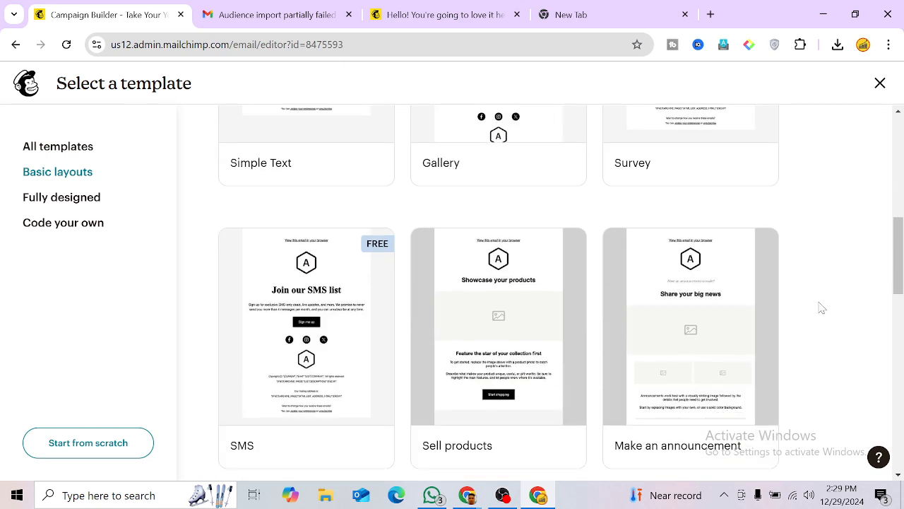
pyautogui.scroll(-5, 822, 307)
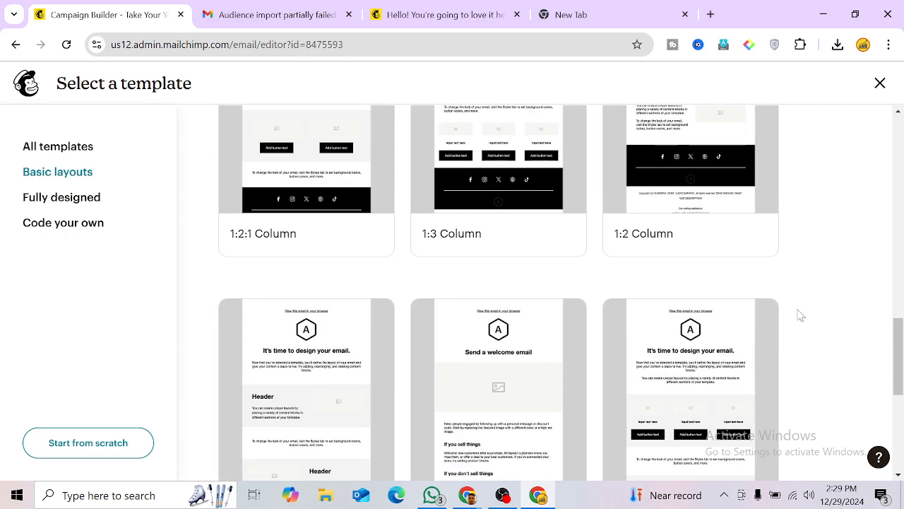
pyautogui.scroll(-3, 801, 315)
pyautogui.scroll(10, 801, 315)
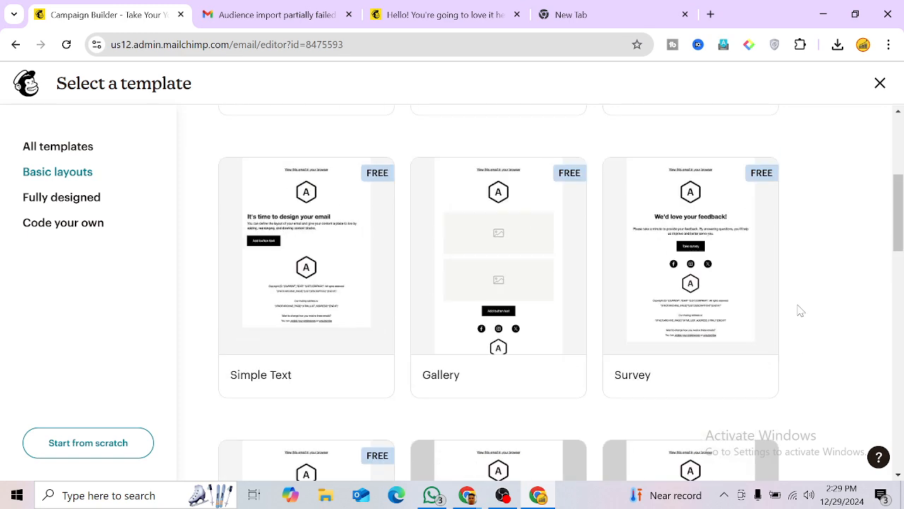
pyautogui.moveTo(332, 283)
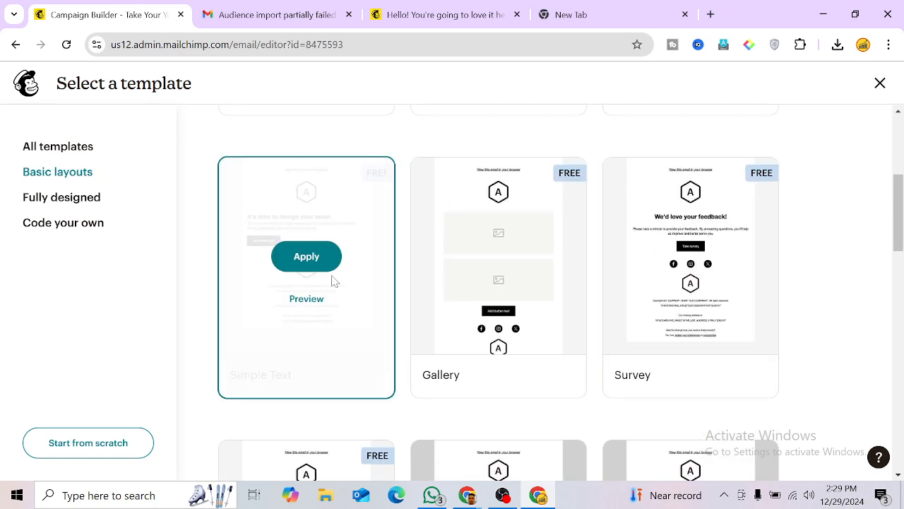
pyautogui.click(306, 257)
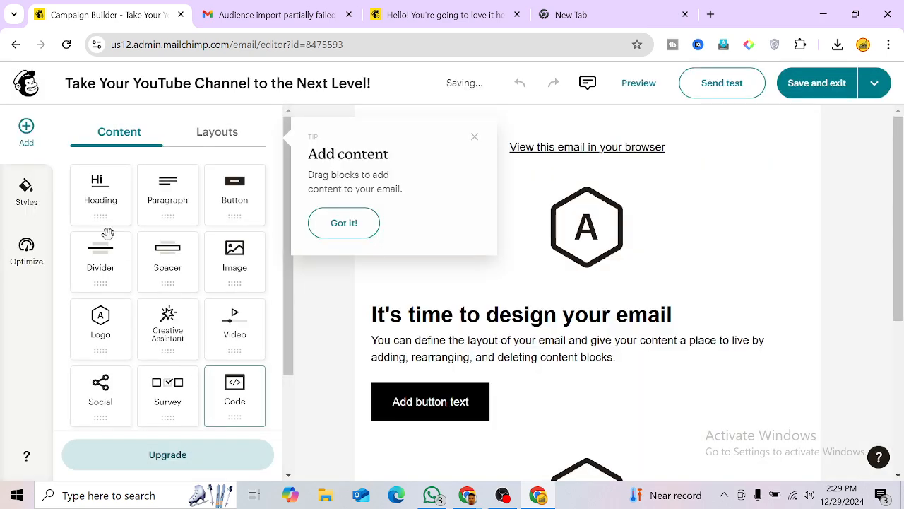
# Step: Dismiss the Add content tip and bring the ChatGPT email copy back up
pyautogui.click(473, 136)
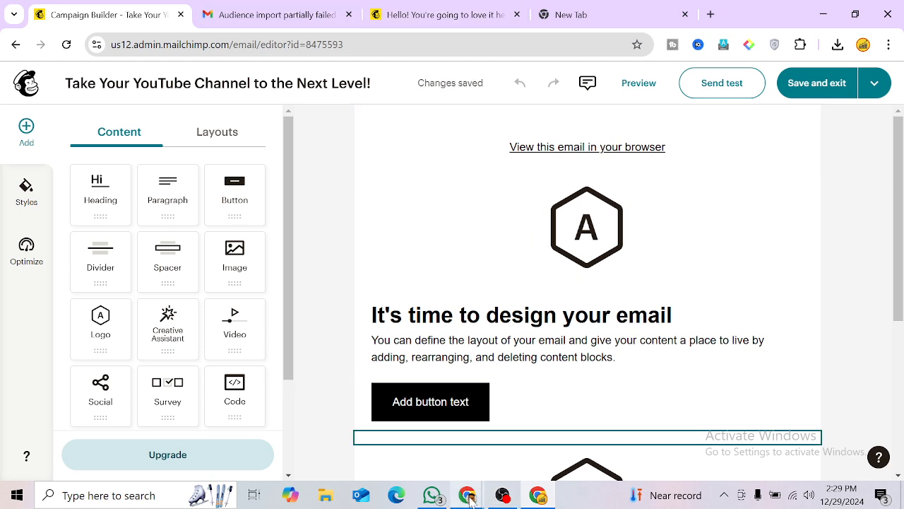
pyautogui.moveTo(470, 500)
pyautogui.click(412, 445)
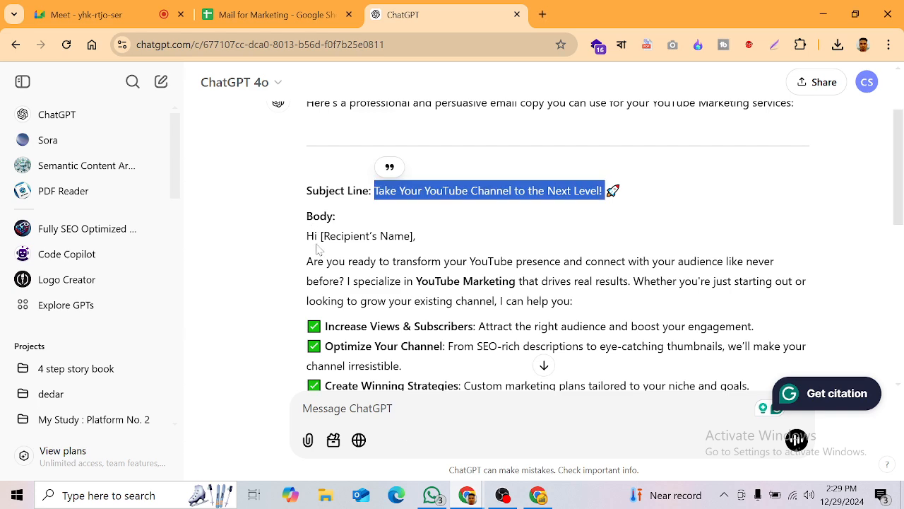
# Step: Select the 'Are you ready…' opening paragraph in ChatGPT, then return to Mailchimp
pyautogui.scroll(-1, 541, 247)
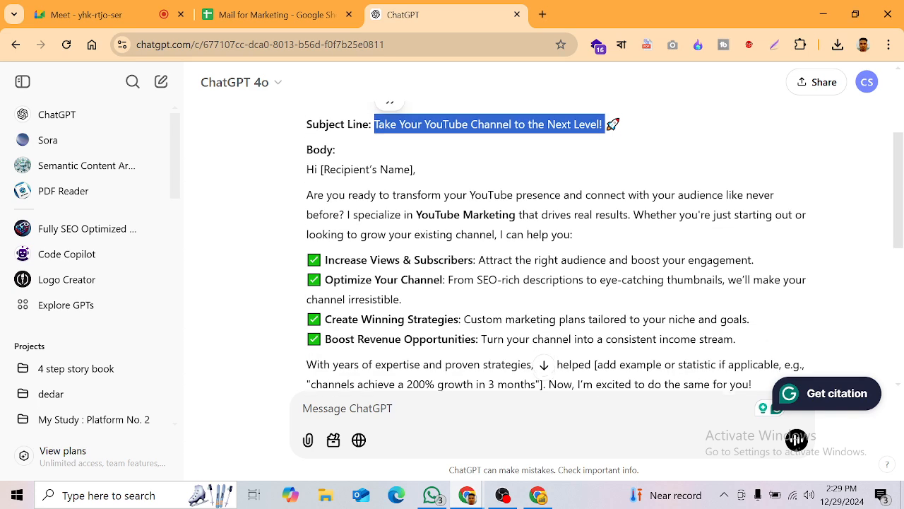
pyautogui.scroll(2, 541, 247)
pyautogui.scroll(-1, 540, 247)
pyautogui.scroll(-1, 540, 357)
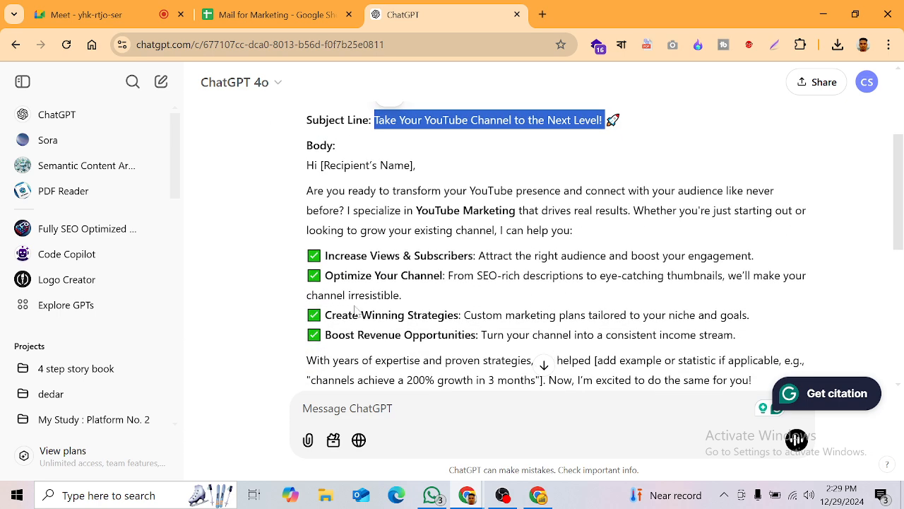
pyautogui.moveTo(306, 193); pyautogui.dragTo(571, 230)
pyautogui.hotkey('ctrl', 'c')
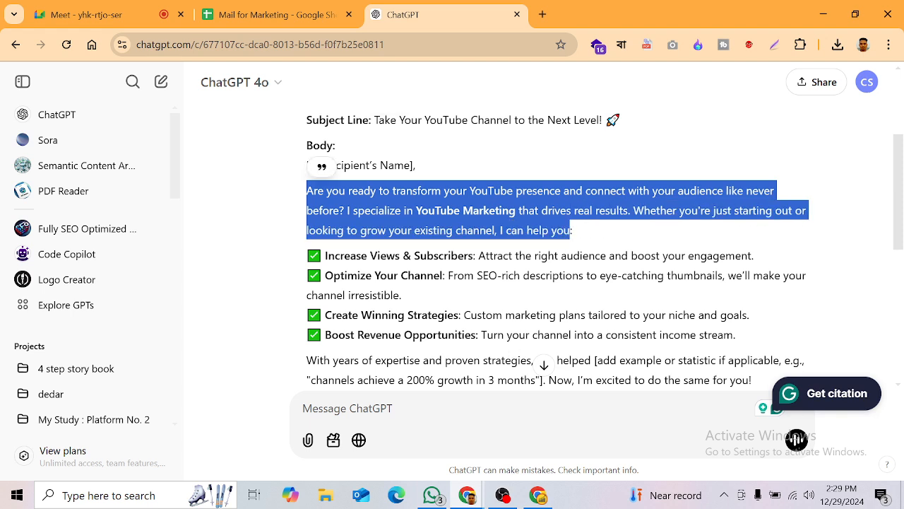
pyautogui.click(240, 10)
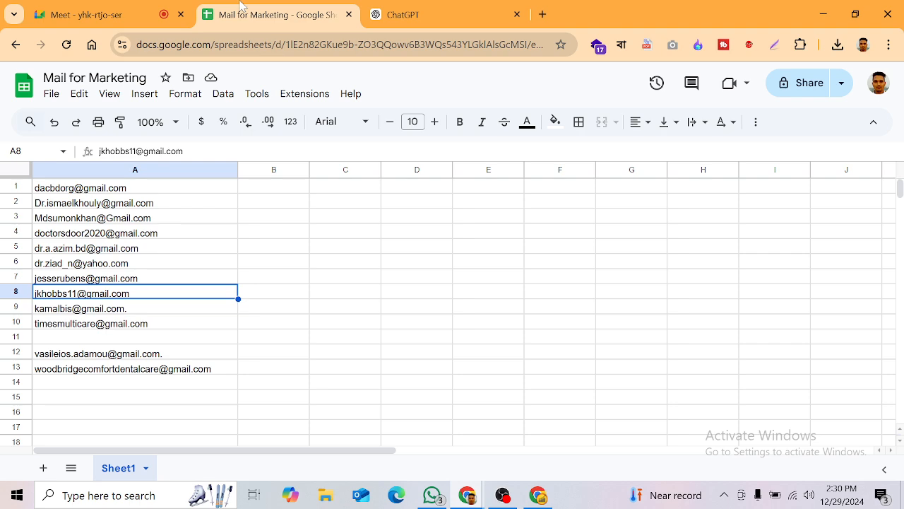
pyautogui.click(538, 496)
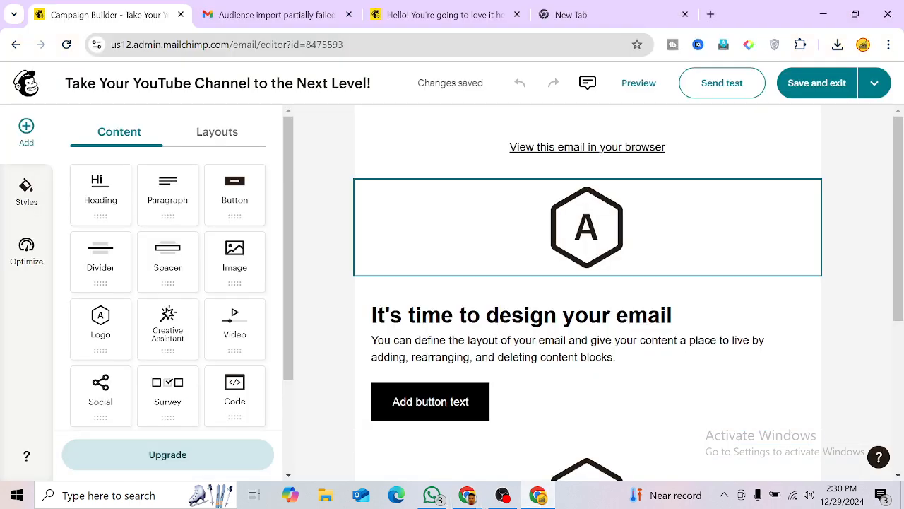
# Step: Delete the template's sample heading and paragraph, undoing a trial paste, leaving the block empty
pyautogui.click(563, 157)
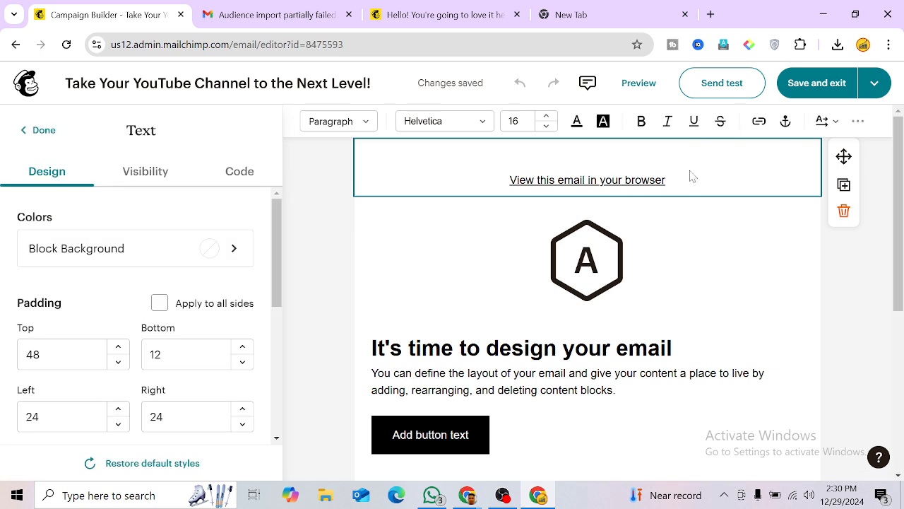
pyautogui.click(560, 295)
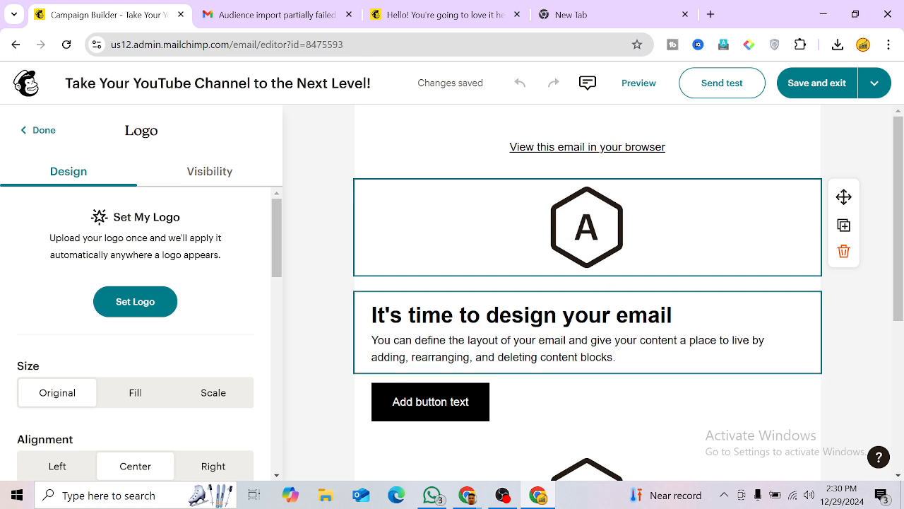
pyautogui.doubleClick(612, 357)
pyautogui.moveTo(617, 357); pyautogui.dragTo(373, 314)
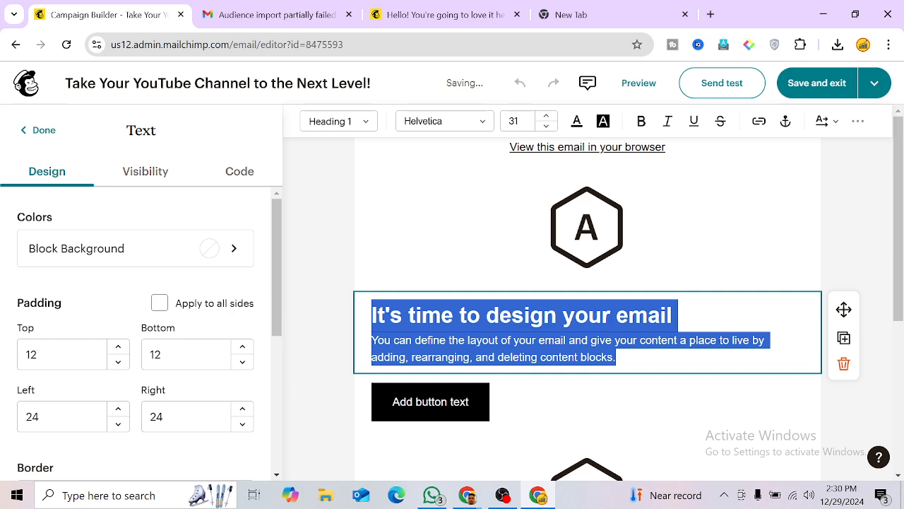
pyautogui.press('BackSpace')
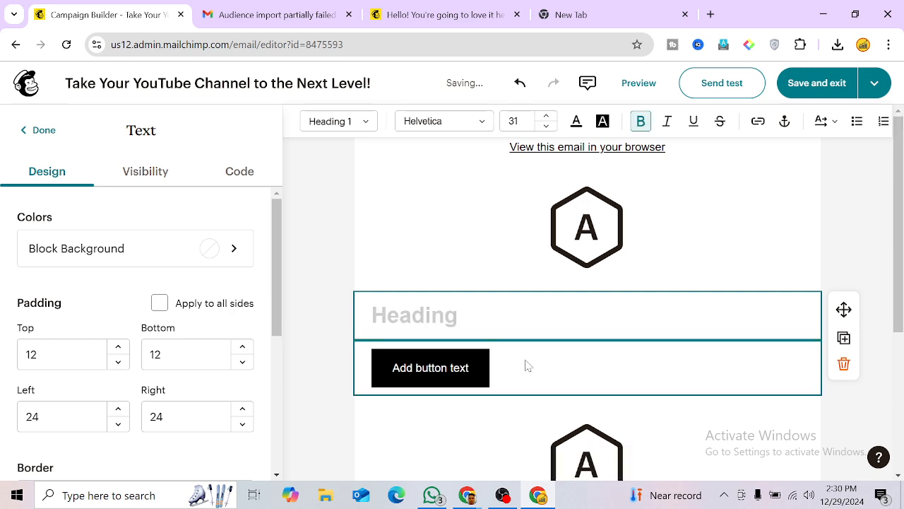
pyautogui.hotkey('ctrl', 'v')
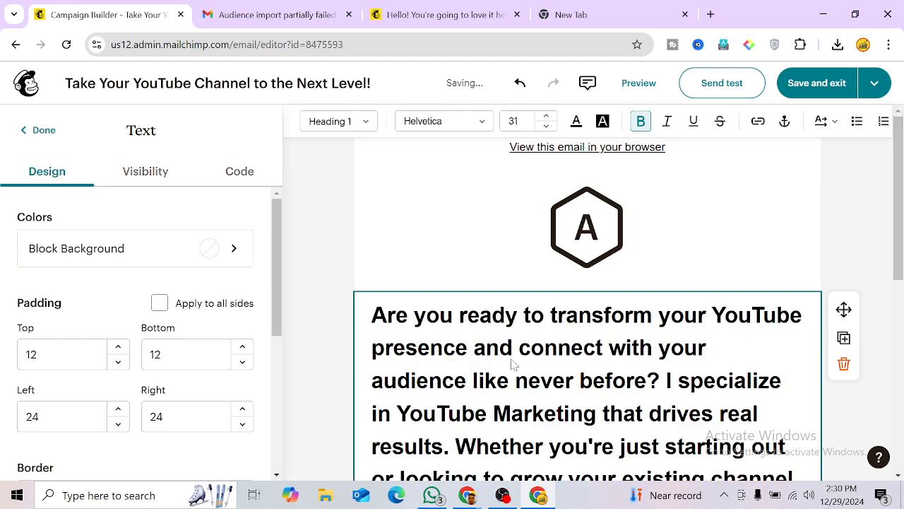
pyautogui.hotkey('ctrl', 'z')
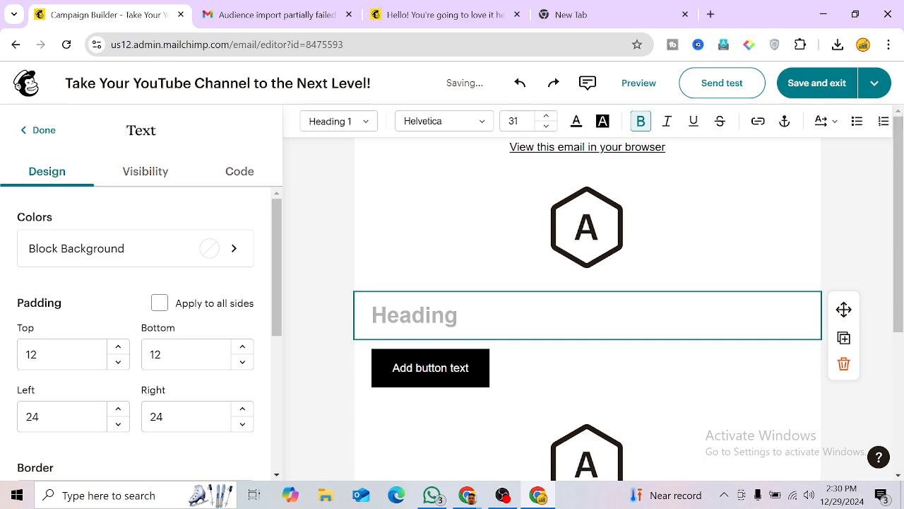
# Step: Reselect the whole 'Are you ready…' paragraph in ChatGPT and go back to Mailchimp
pyautogui.moveTo(468, 494)
pyautogui.click(405, 444)
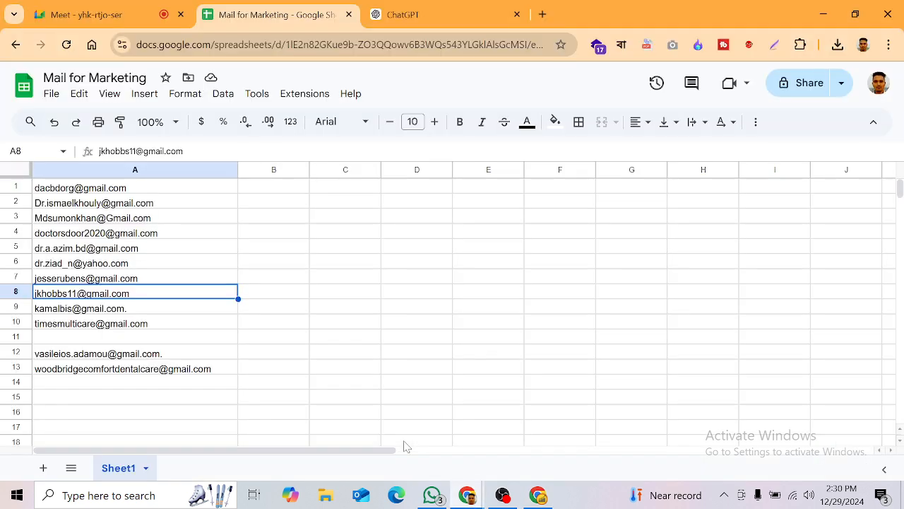
pyautogui.click(403, 15)
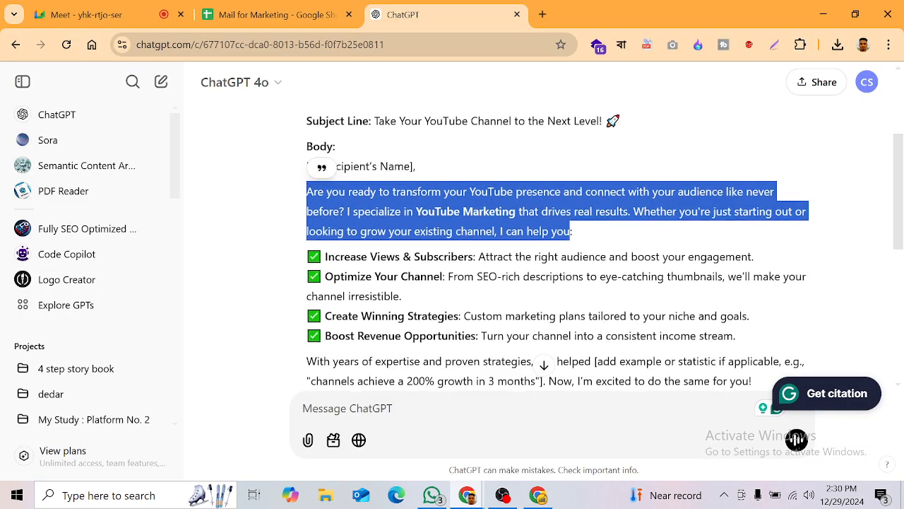
pyautogui.scroll(2, 424, 304)
pyautogui.click(406, 344)
pyautogui.scroll(-2, 406, 344)
pyautogui.scroll(2, 406, 344)
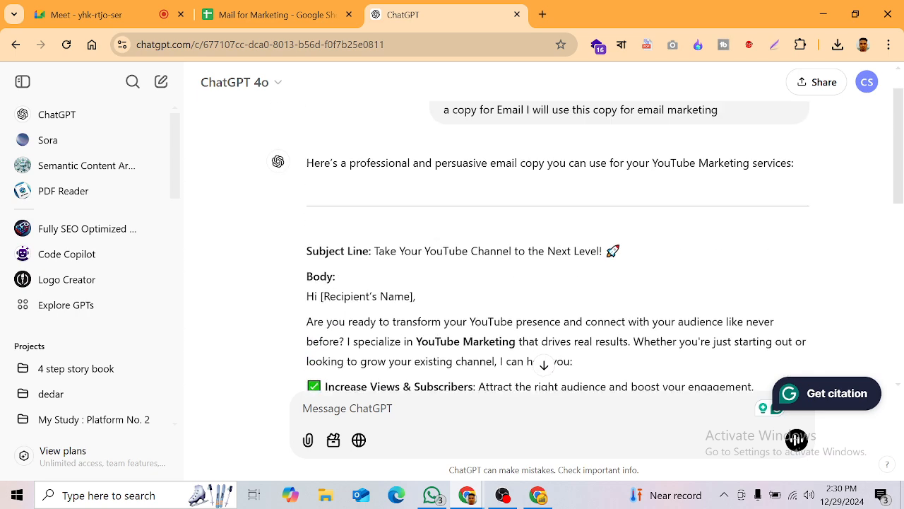
pyautogui.scroll(-1, 406, 344)
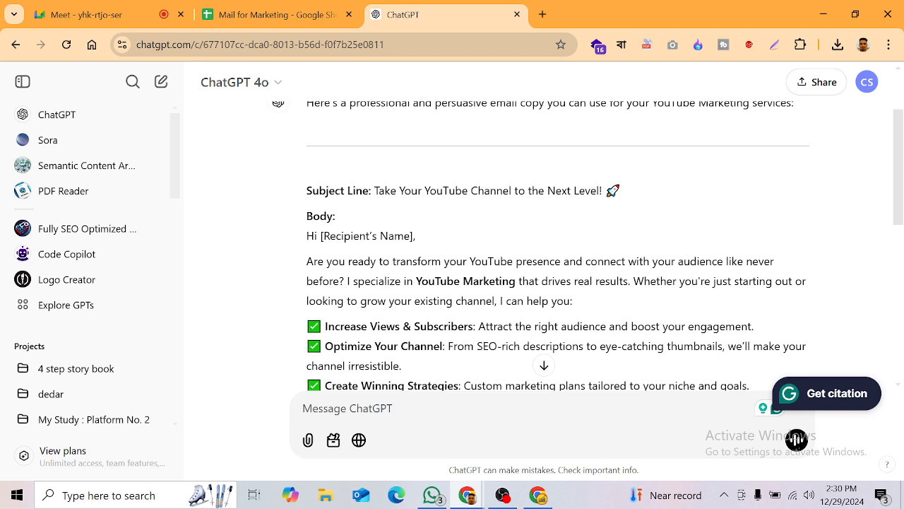
pyautogui.moveTo(574, 305); pyautogui.dragTo(306, 262)
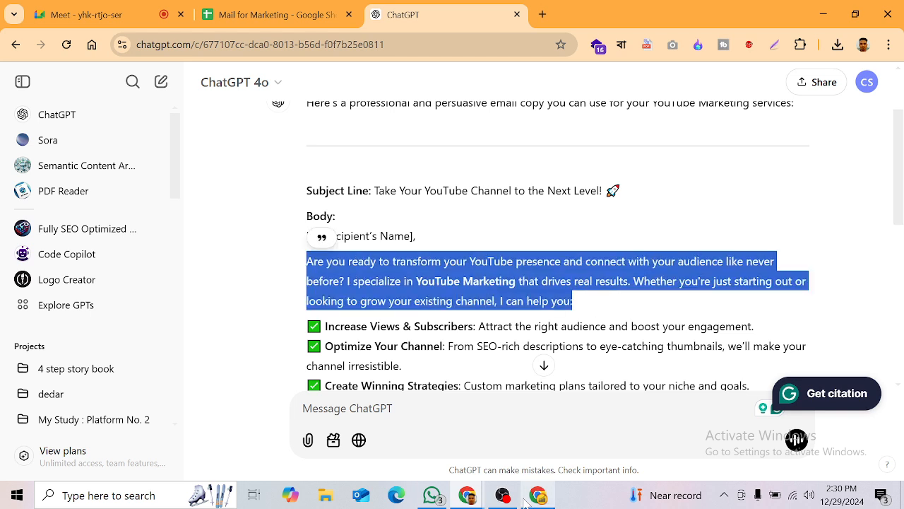
pyautogui.click(538, 495)
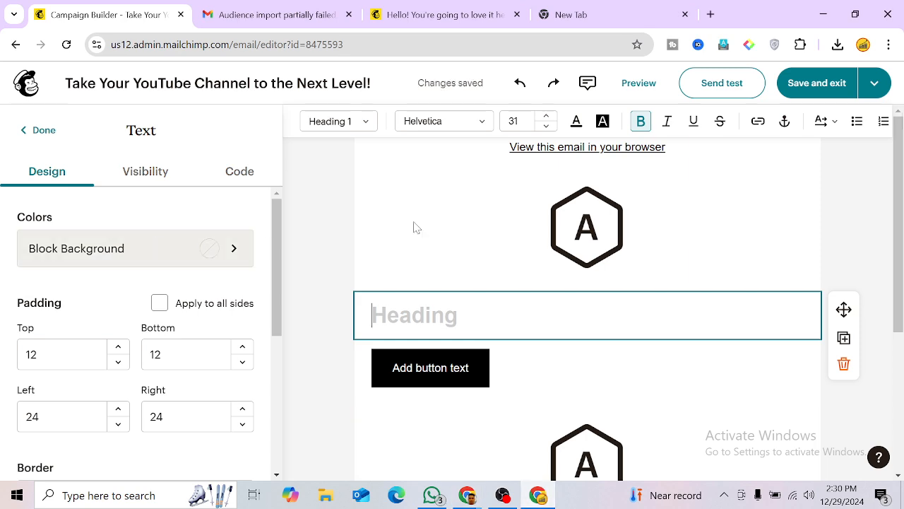
# Step: Inspect the footer copyright text and the View-in-browser link block
pyautogui.scroll(-2, 410, 248)
pyautogui.scroll(-3, 427, 353)
pyautogui.scroll(1, 427, 353)
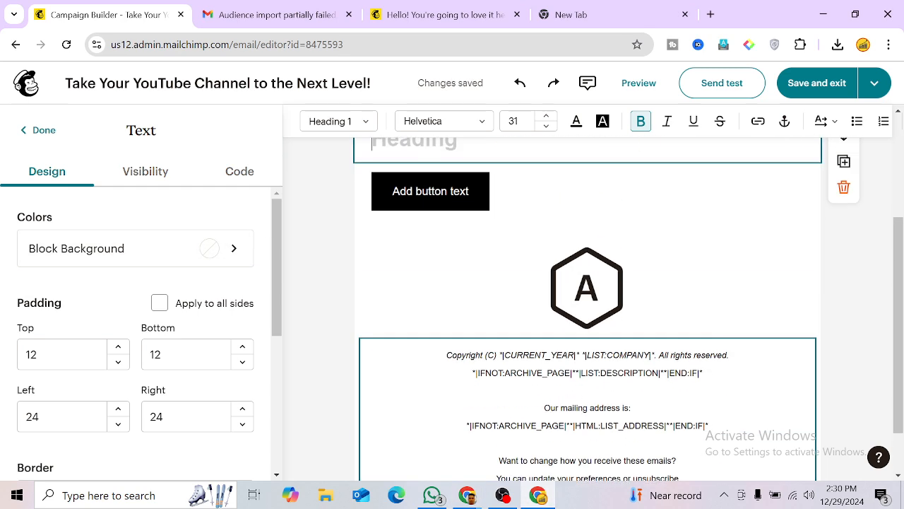
pyautogui.click(427, 353)
pyautogui.scroll(4, 449, 194)
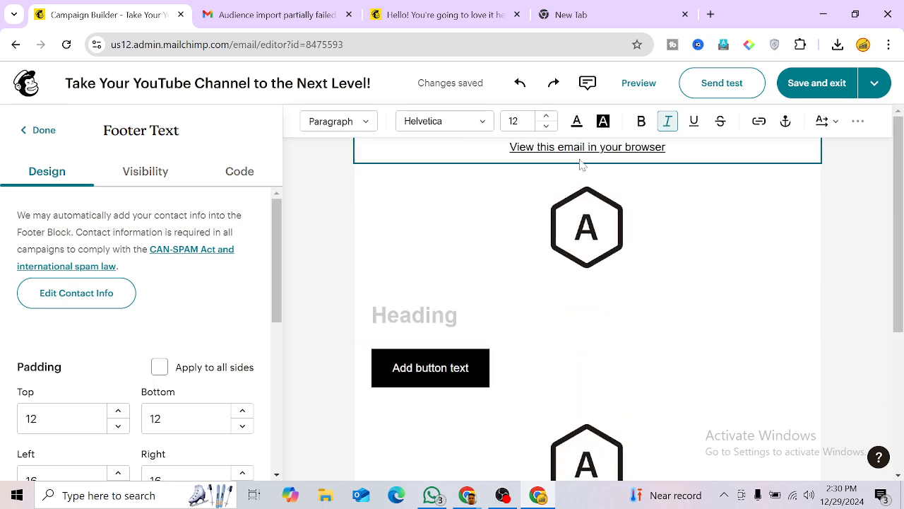
pyautogui.click(581, 164)
pyautogui.click(535, 179)
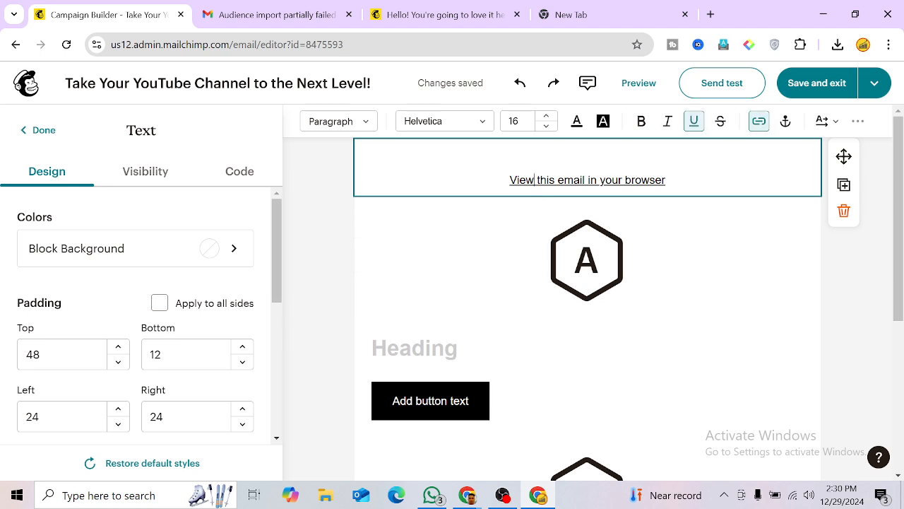
pyautogui.scroll(-1, 545, 283)
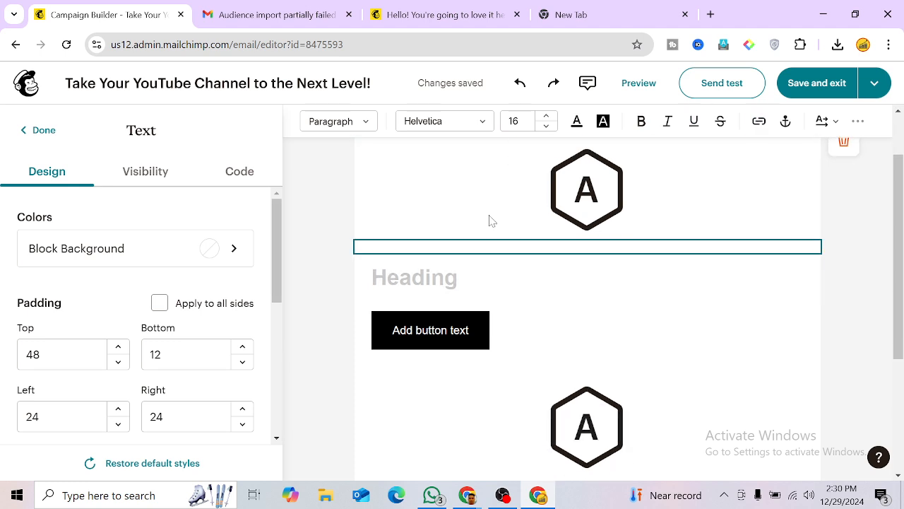
# Step: Delete the top logo, placeholder heading, placeholder button and footer logo blocks
pyautogui.click(491, 219)
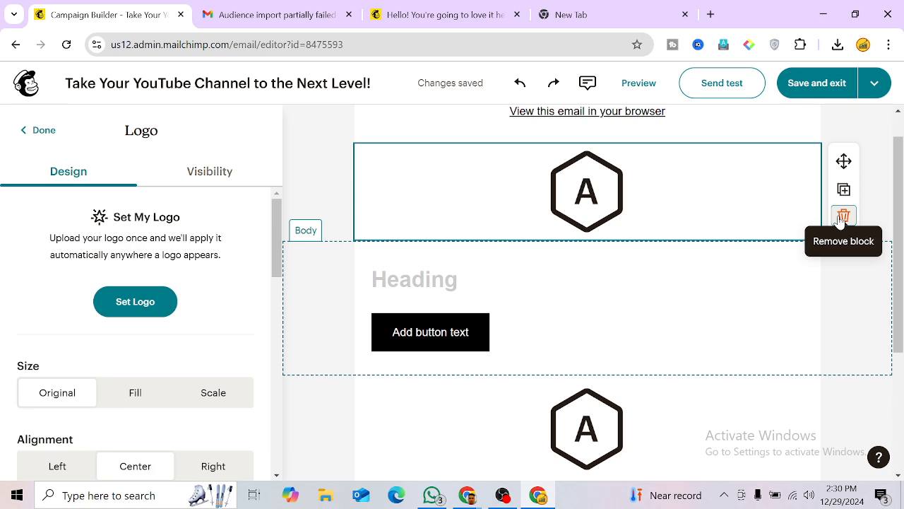
pyautogui.click(843, 215)
pyautogui.click(523, 230)
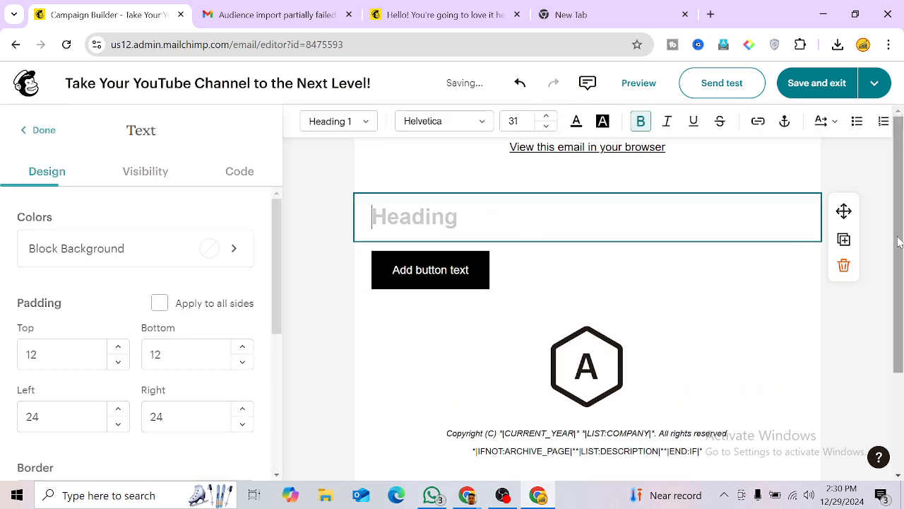
pyautogui.click(844, 264)
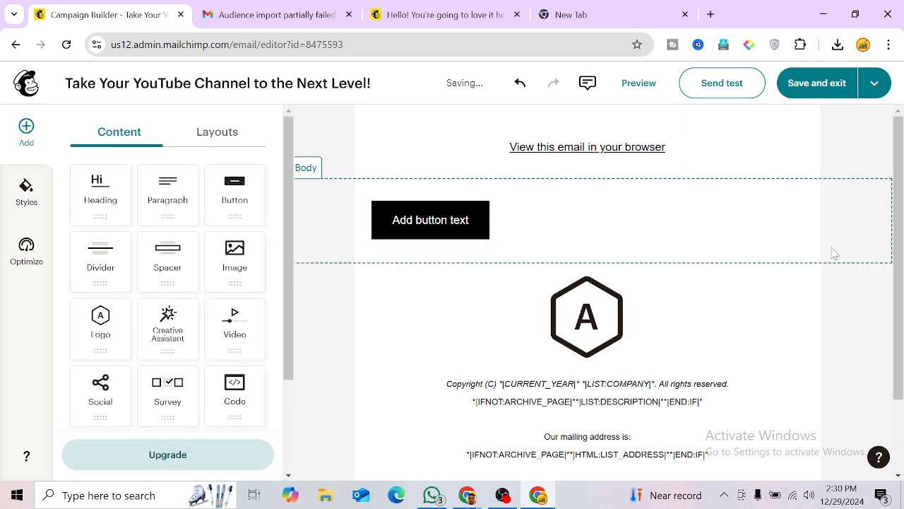
pyautogui.click(762, 230)
pyautogui.click(843, 265)
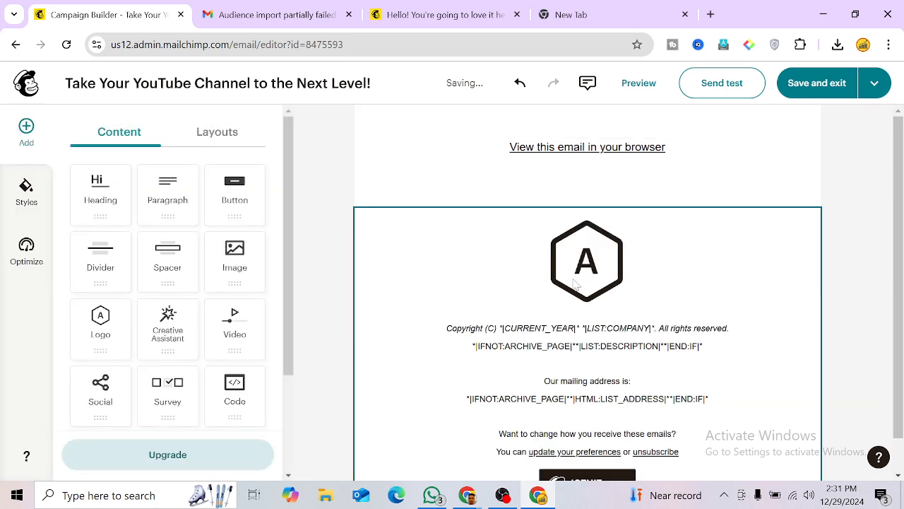
pyautogui.click(657, 275)
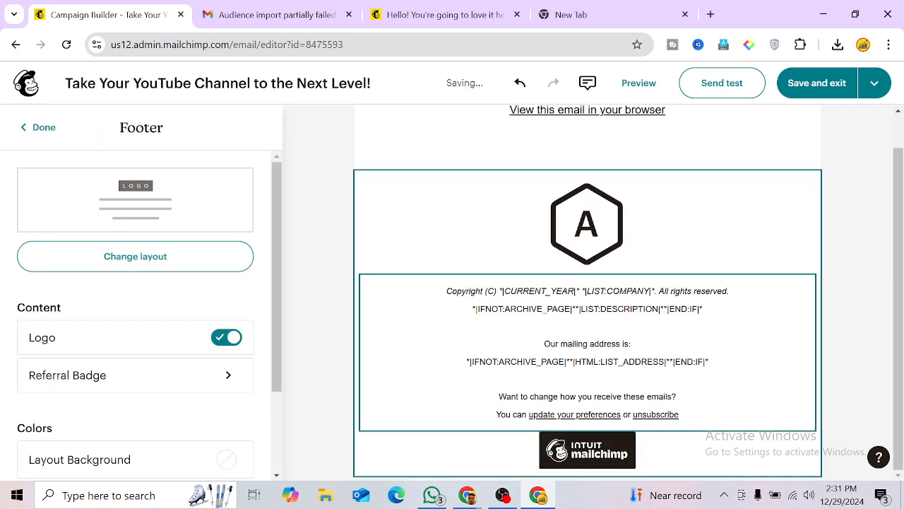
pyautogui.click(595, 227)
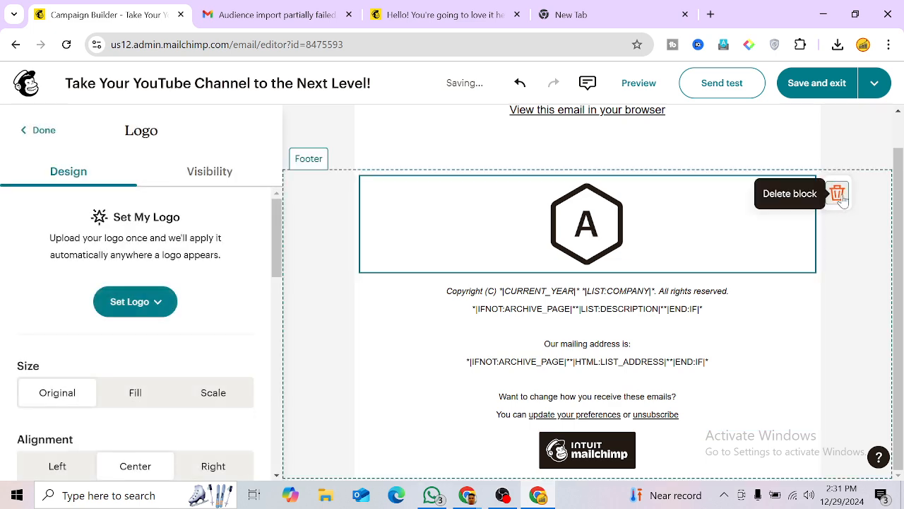
pyautogui.click(839, 192)
# Step: Delete all footer text, including copyright, mailing address and unsubscribe lines
pyautogui.click(587, 260)
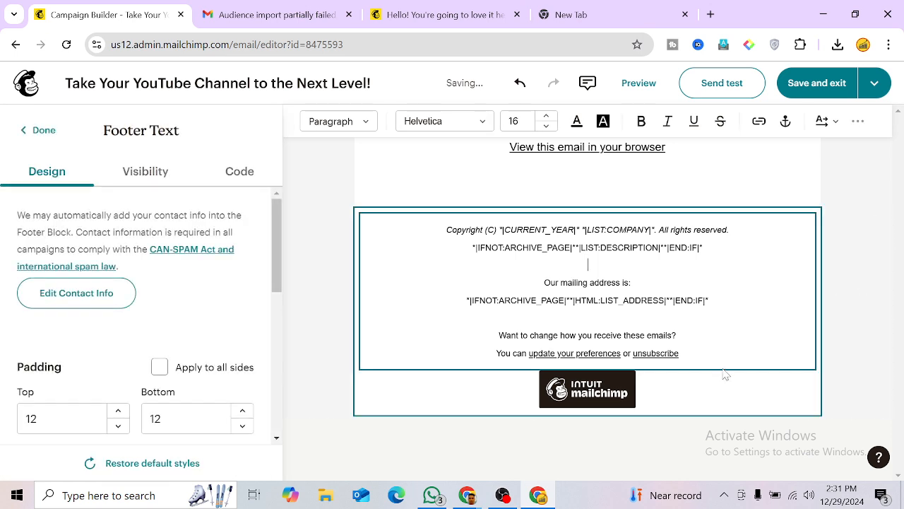
pyautogui.click(717, 398)
pyautogui.click(587, 263)
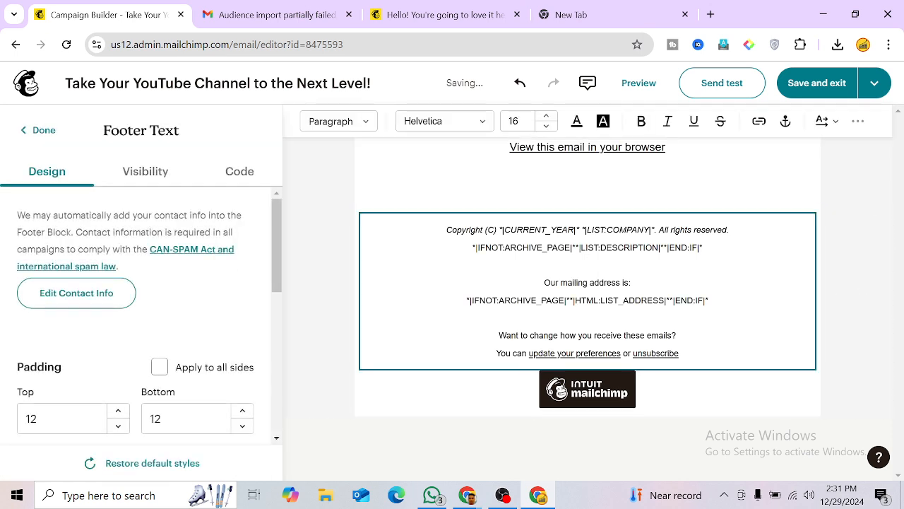
pyautogui.moveTo(587, 264); pyautogui.dragTo(447, 229)
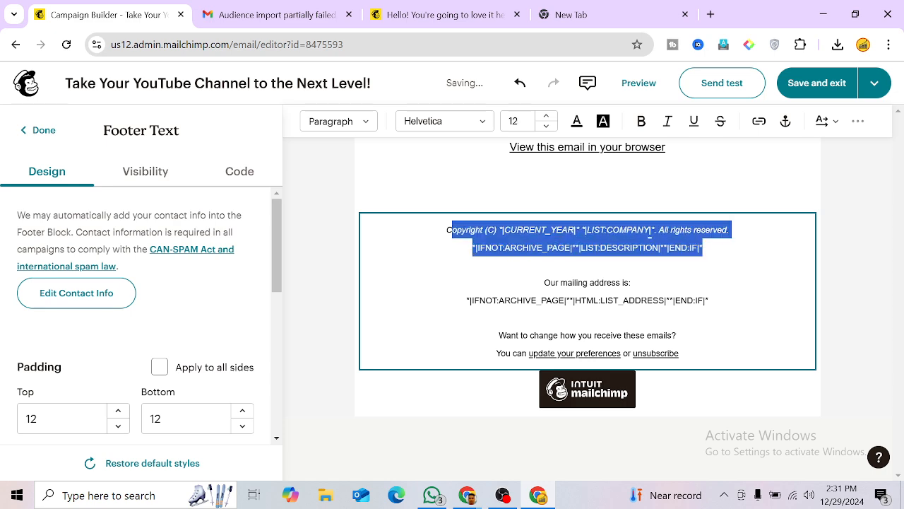
pyautogui.press('BackSpace')
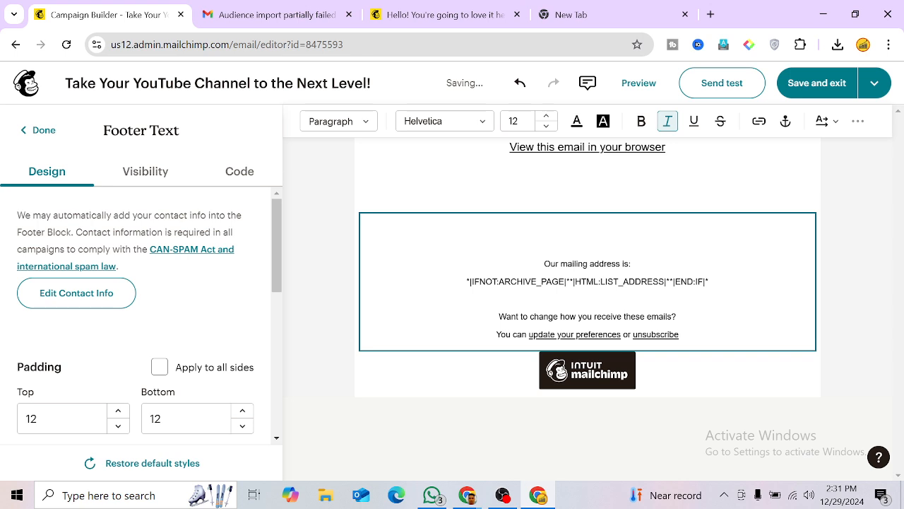
pyautogui.hotkey('ctrl', 'a')
pyautogui.press('BackSpace')
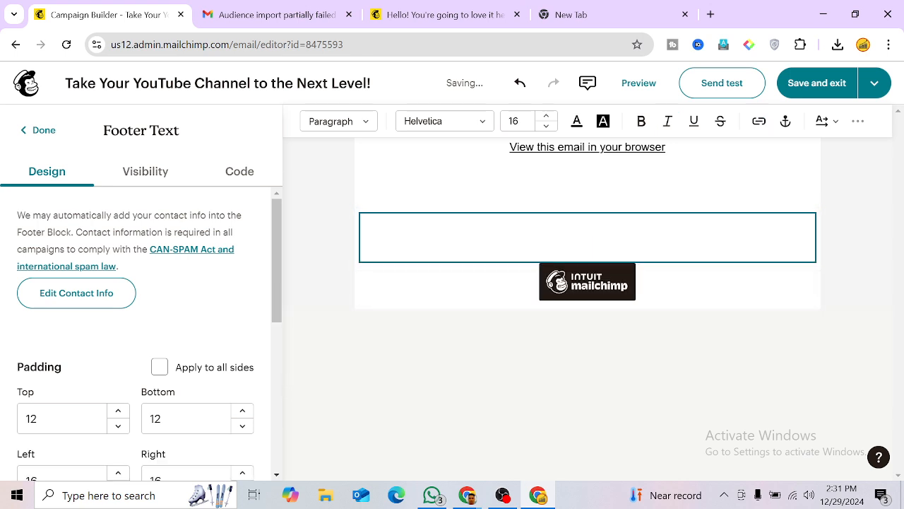
# Step: Remove the empty spacer and the View-this-email-in-your-browser block
pyautogui.click(519, 170)
pyautogui.click(843, 238)
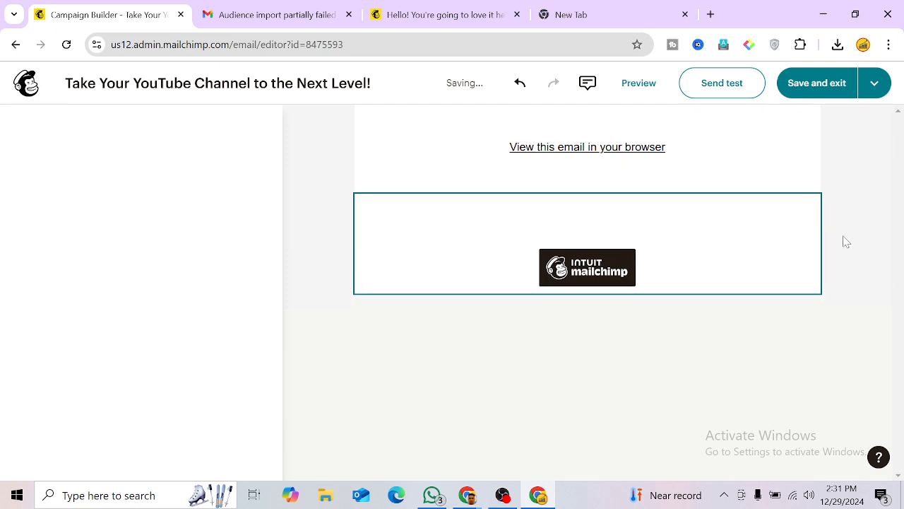
pyautogui.click(597, 154)
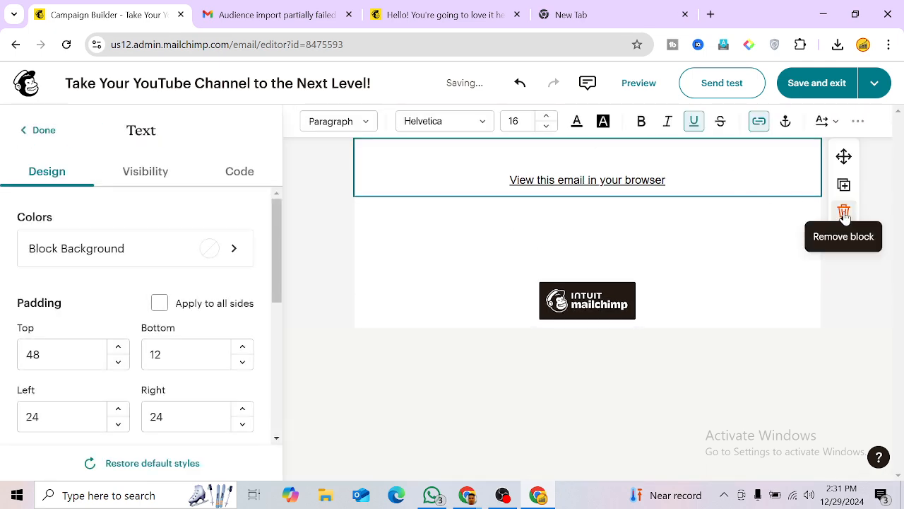
pyautogui.click(843, 209)
# Step: Drag a Heading block into the empty header section above the Mailchimp logo
pyautogui.click(516, 146)
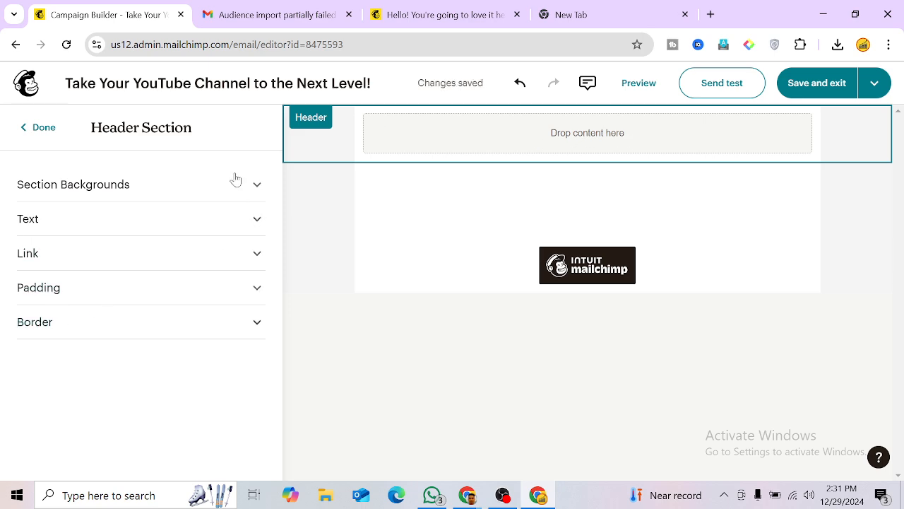
pyautogui.click(27, 133)
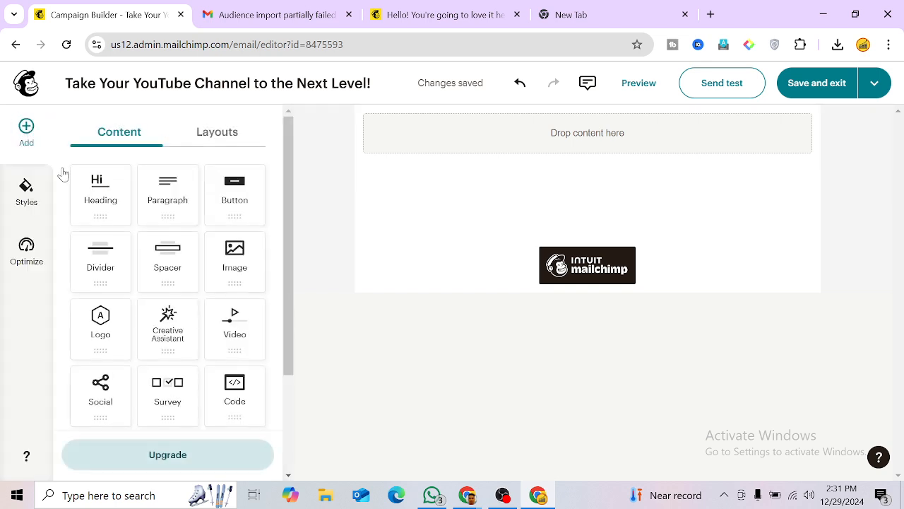
pyautogui.click(570, 142)
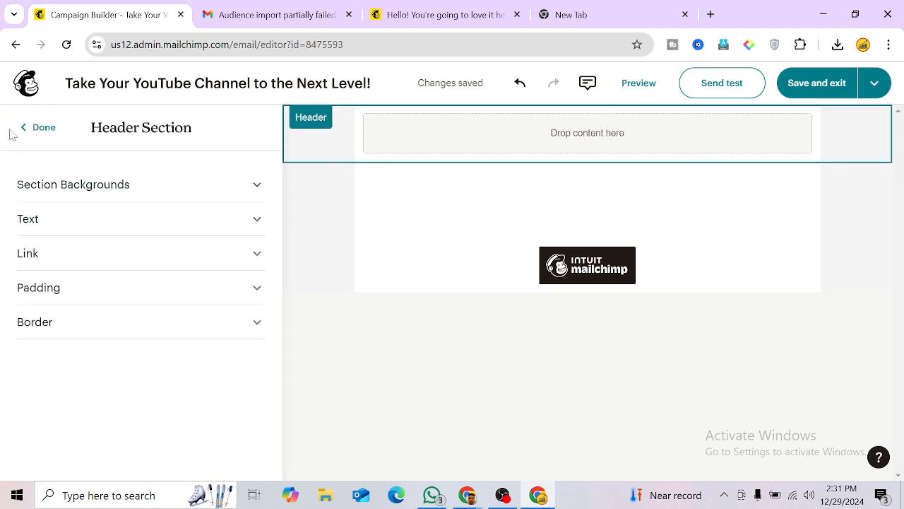
pyautogui.click(26, 125)
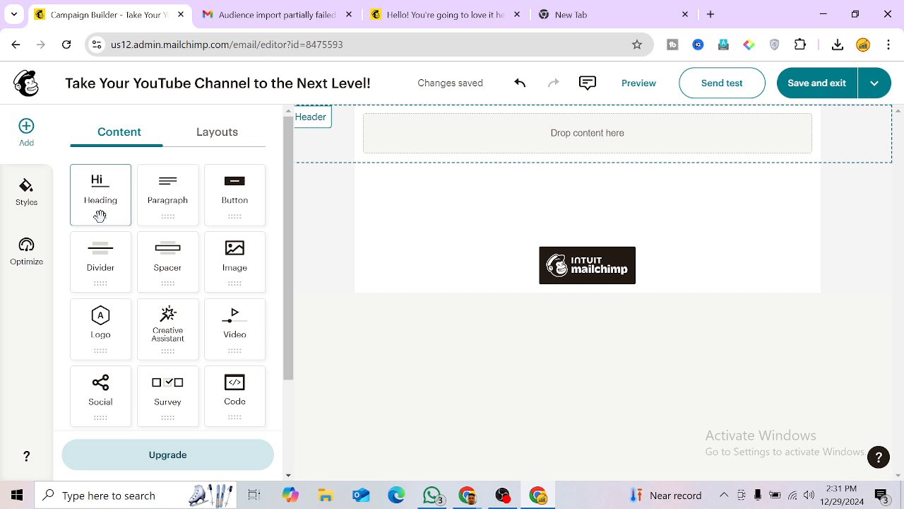
pyautogui.moveTo(99, 212); pyautogui.dragTo(594, 157)
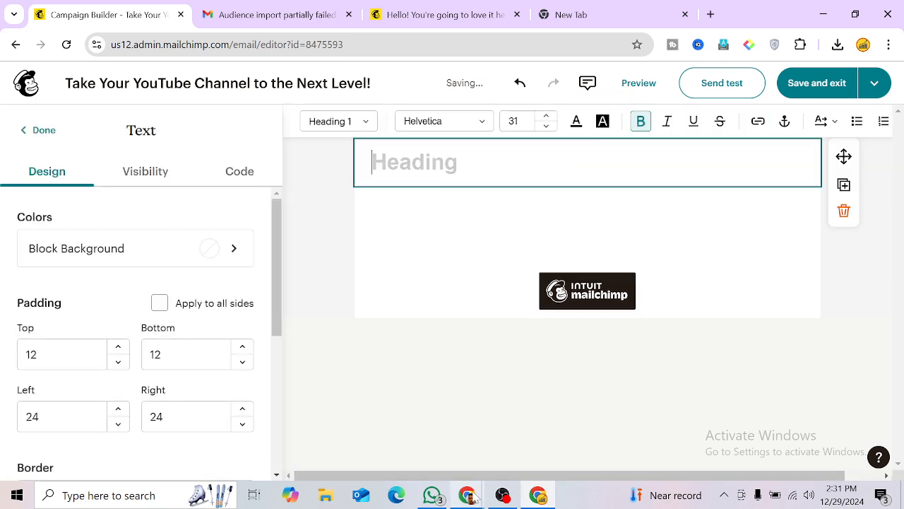
# Step: Paste 'Take Your YouTube Channel to the Next Level! 🚀' from ChatGPT into the heading
pyautogui.moveTo(472, 495)
pyautogui.click(396, 434)
pyautogui.click(342, 238)
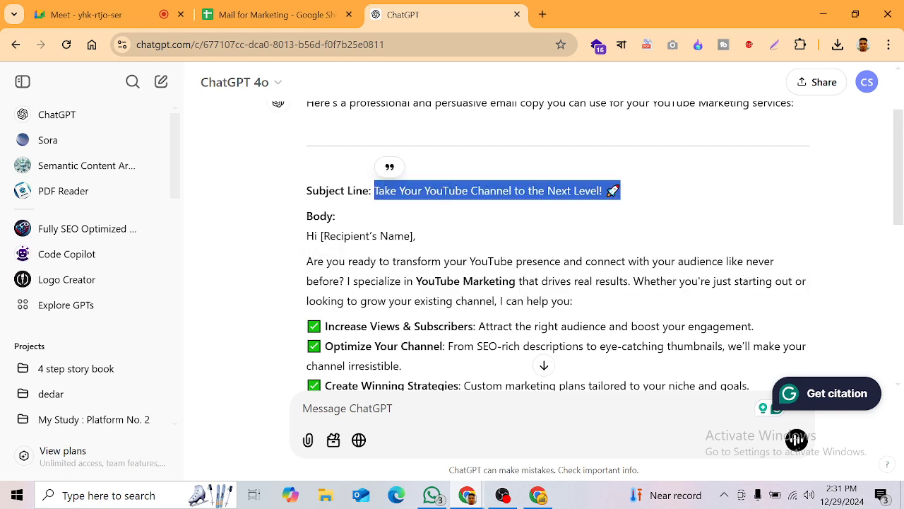
pyautogui.click(543, 496)
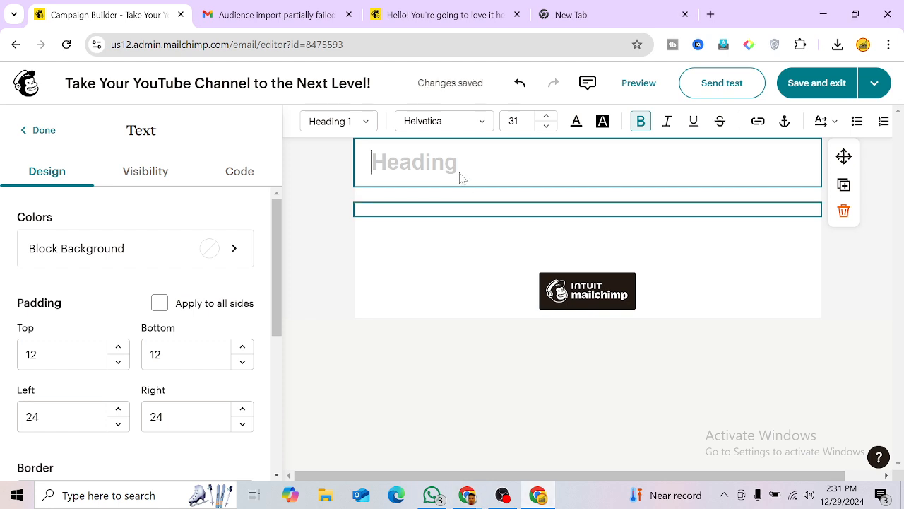
pyautogui.write('Take Your YouTube Channel to the Next Level! 🚀')
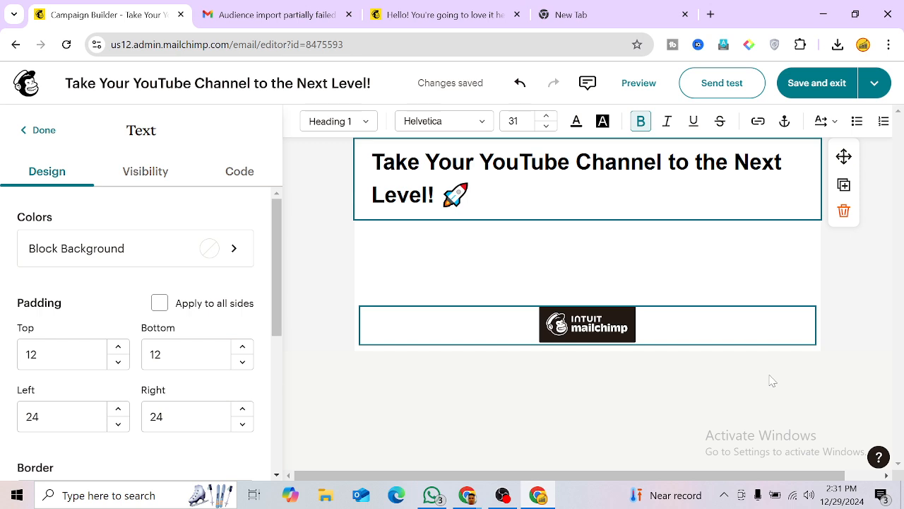
pyautogui.click(654, 340)
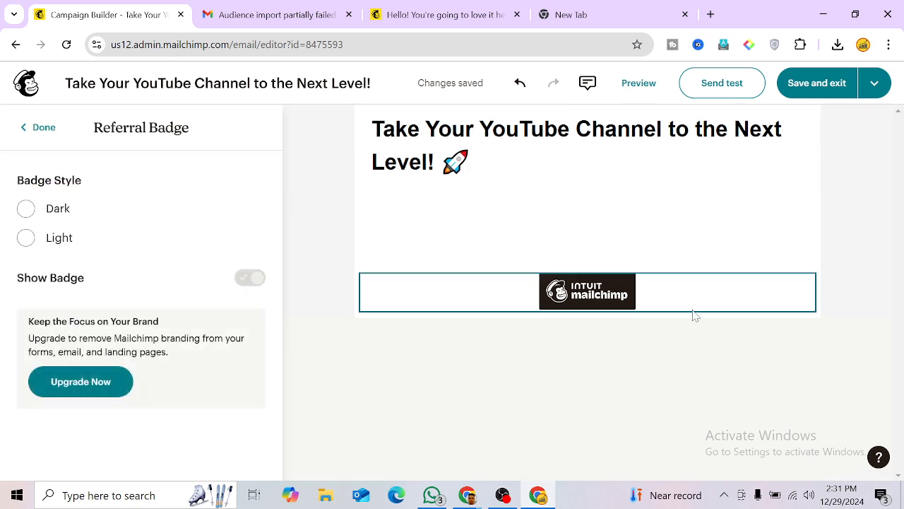
pyautogui.click(486, 185)
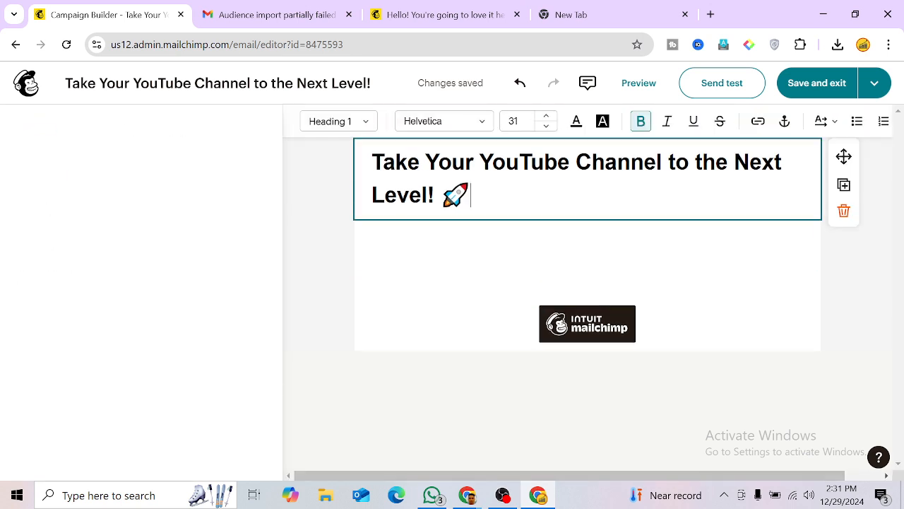
# Step: Raise the spacer under the heading to 38px height
pyautogui.click(462, 234)
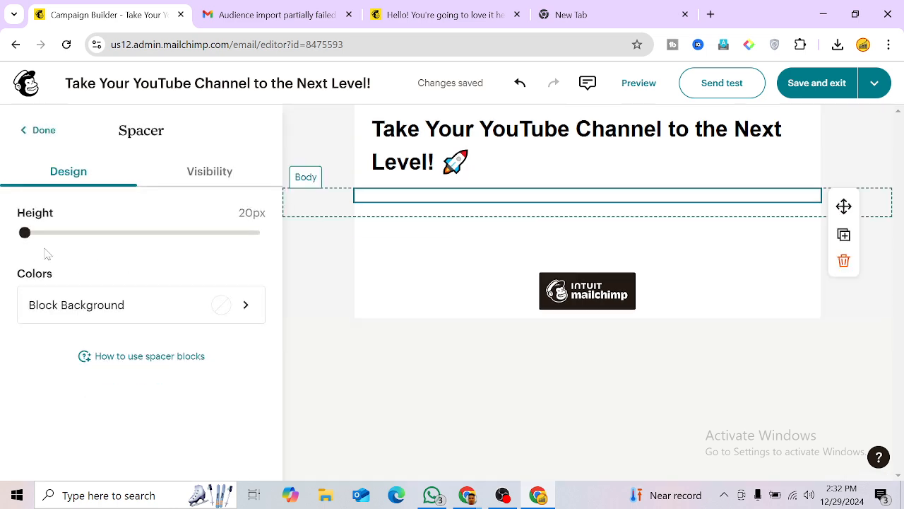
pyautogui.moveTo(24, 232); pyautogui.dragTo(46, 233)
pyautogui.click(36, 130)
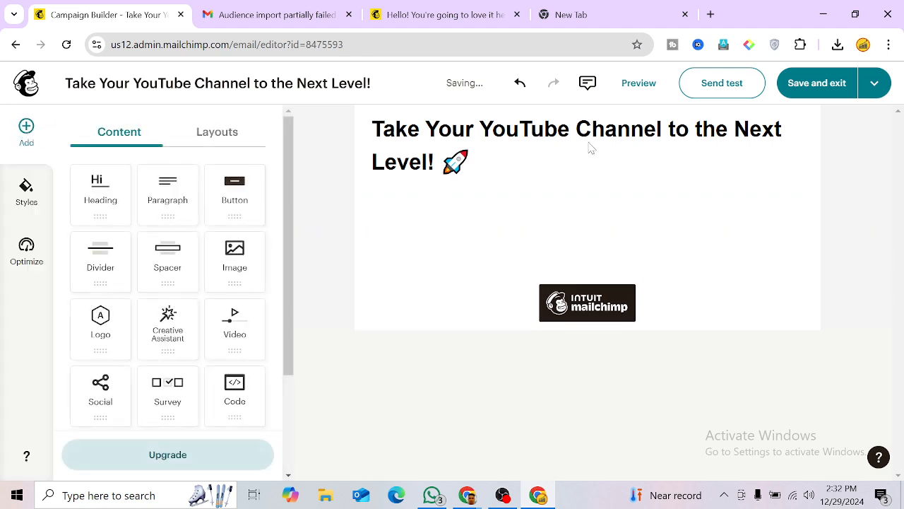
# Step: Discard a duplicated heading copy and add an empty Paragraph block below the heading
pyautogui.click(559, 160)
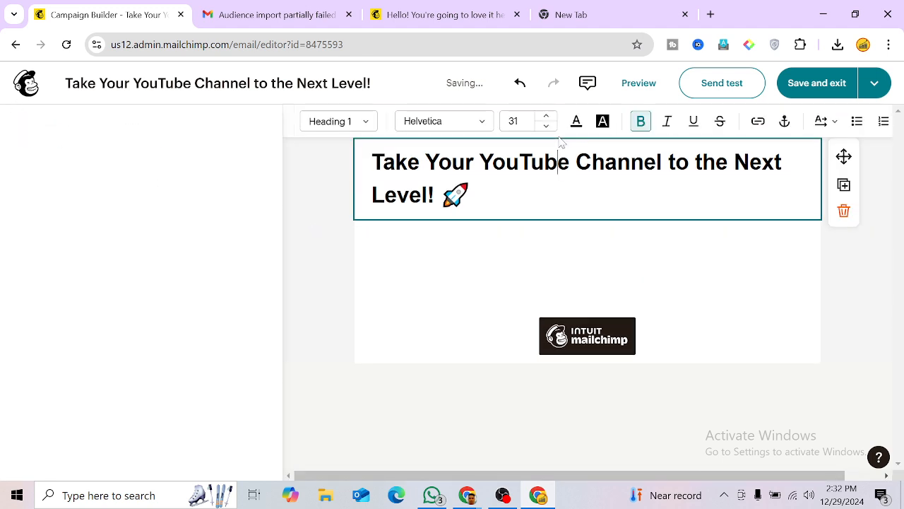
pyautogui.click(843, 187)
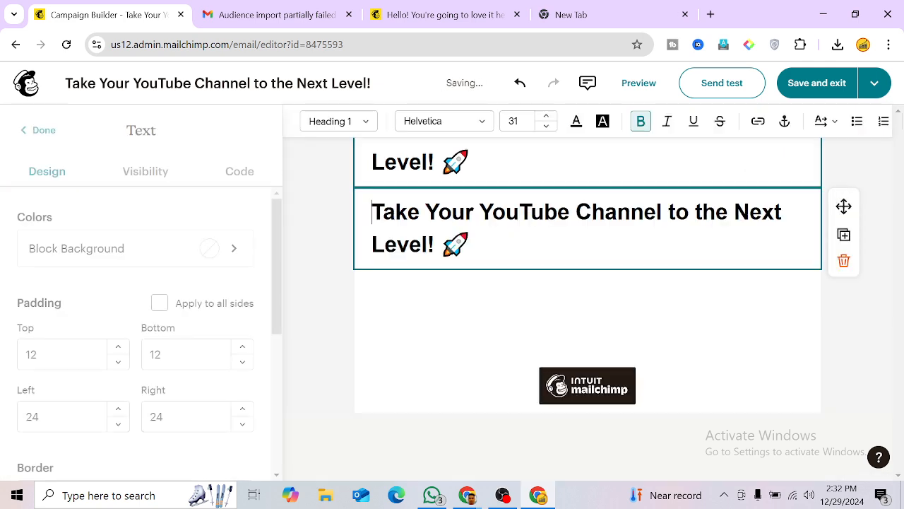
pyautogui.hotkey('ctrl', 'a')
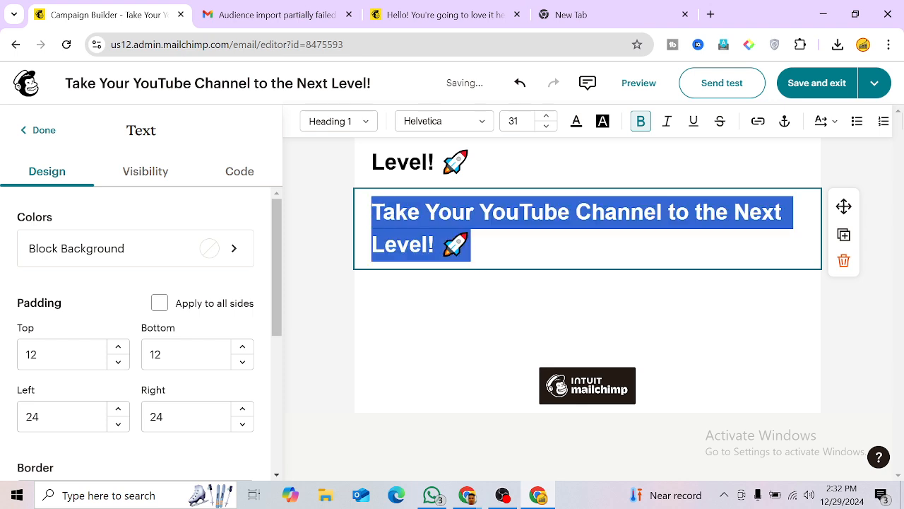
pyautogui.press('BackSpace')
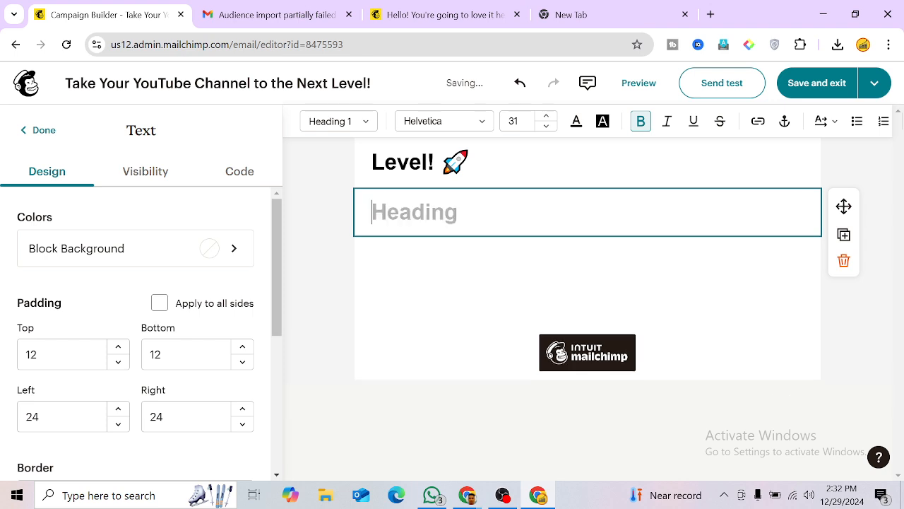
pyautogui.click(844, 260)
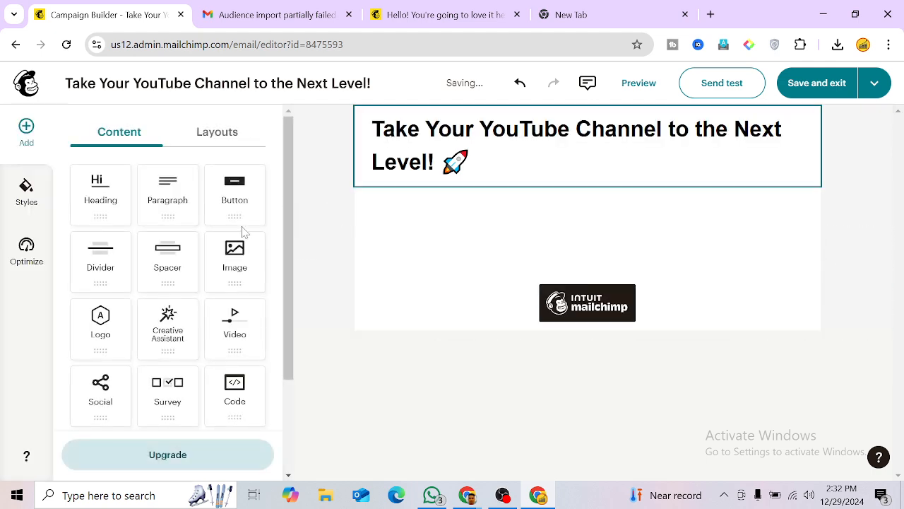
pyautogui.moveTo(171, 202); pyautogui.dragTo(502, 210)
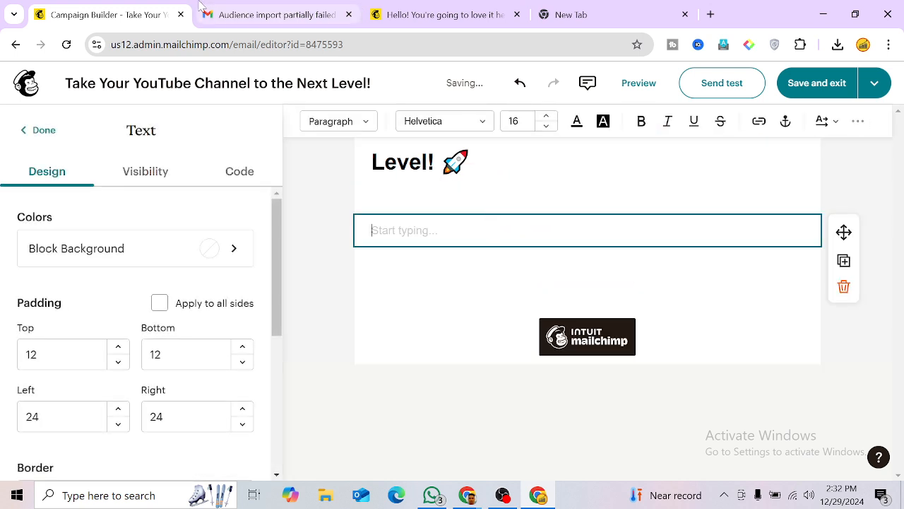
# Step: In ChatGPT, highlight the YouTube Marketing email body through the free consultation call-to-action
pyautogui.moveTo(467, 495)
pyautogui.click(385, 424)
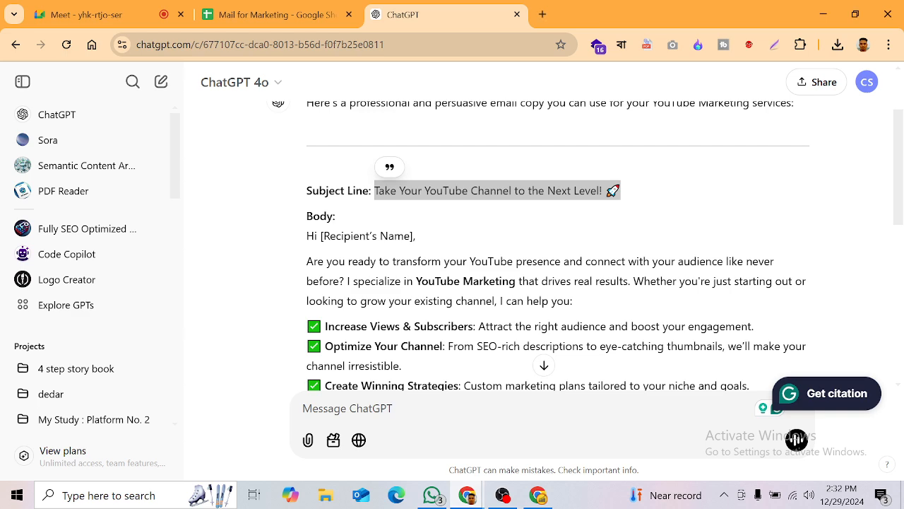
pyautogui.moveTo(307, 262); pyautogui.dragTo(601, 194)
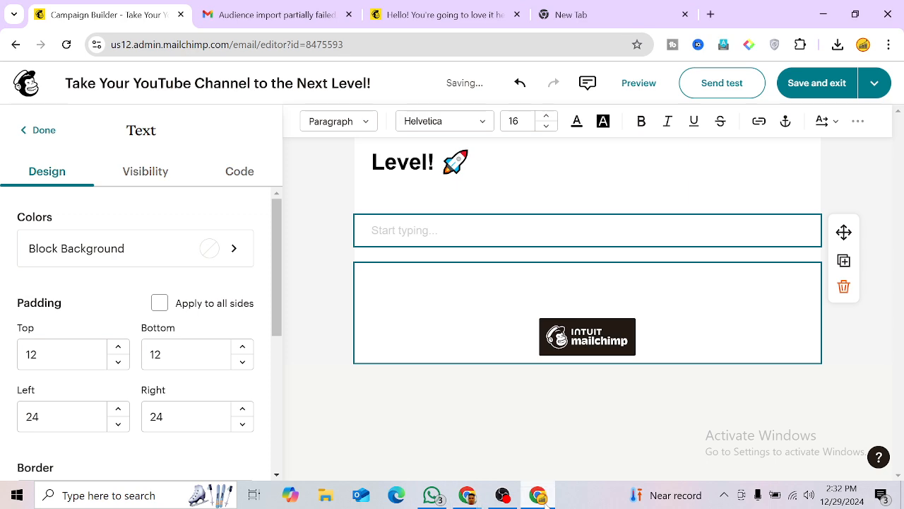
# Step: Paste the ChatGPT email body into the Mailchimp text block and tidy its blank lines
pyautogui.click(538, 494)
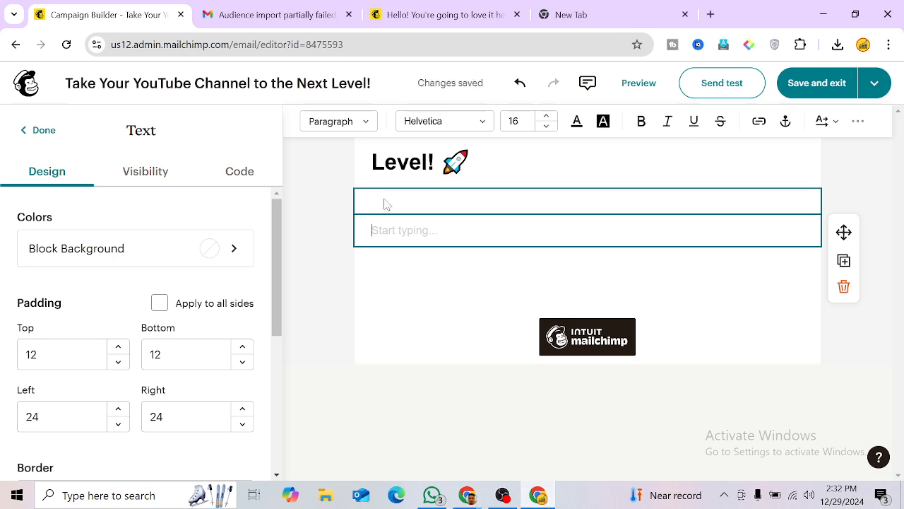
pyautogui.hotkey('ctrl', 'v')
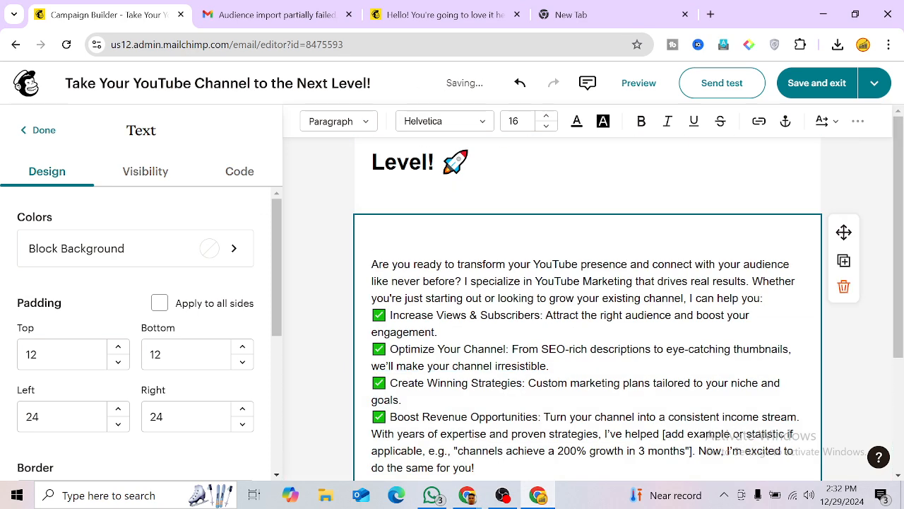
pyautogui.press('Return')
pyautogui.press('Return')
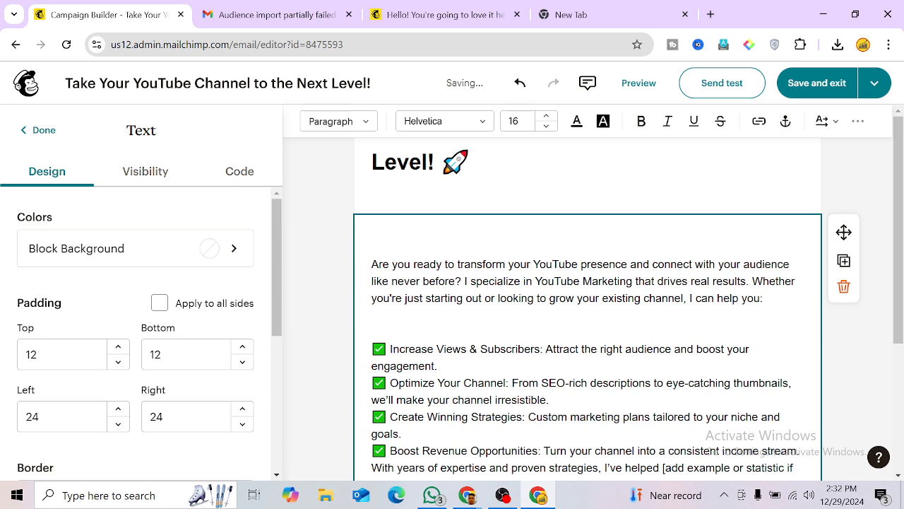
pyautogui.press('BackSpace')
pyautogui.press('BackSpace')
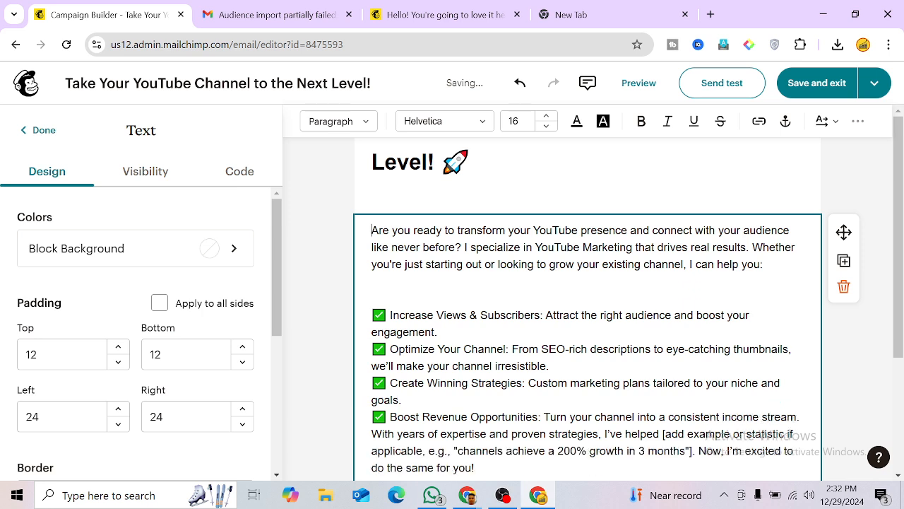
pyautogui.click(372, 298)
pyautogui.press('BackSpace')
pyautogui.press('BackSpace')
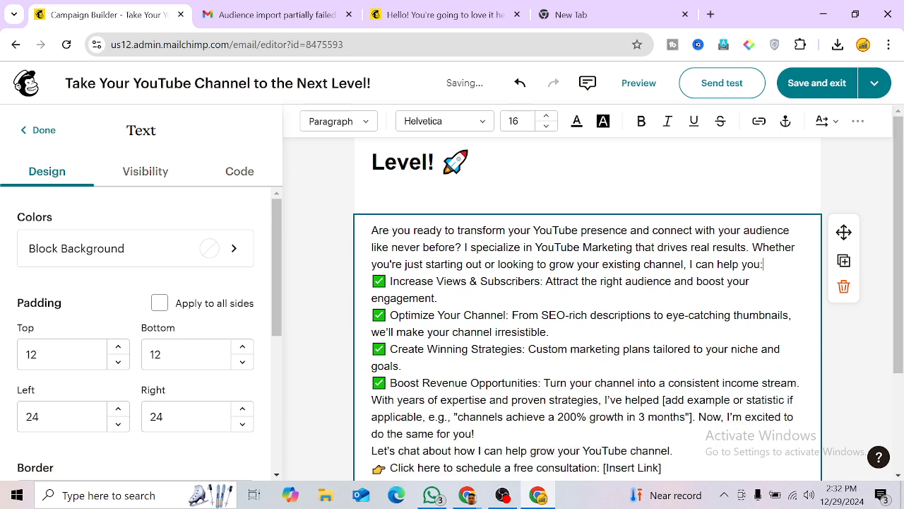
pyautogui.press('Return')
# Step: Delete the [Insert Link] placeholder from the consultation line and close the text block
pyautogui.scroll(-1, 587, 297)
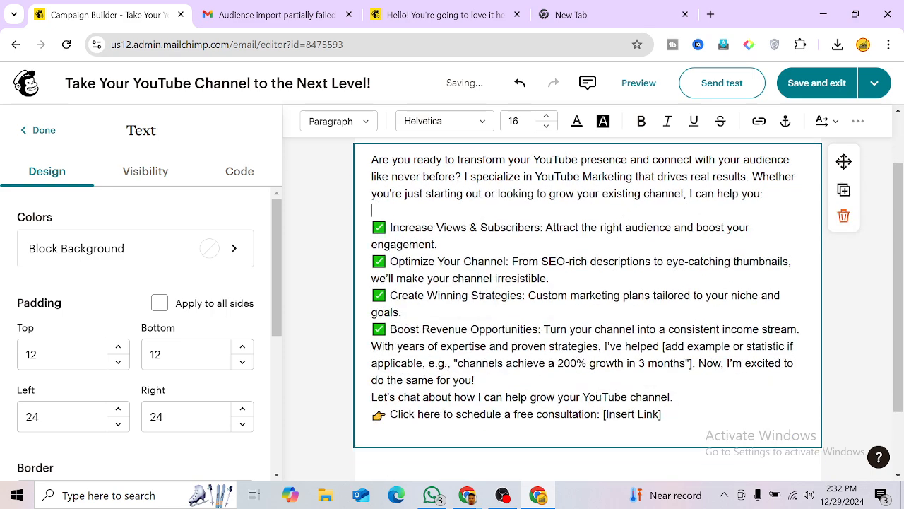
pyautogui.scroll(1, 586, 297)
pyautogui.scroll(-2, 587, 296)
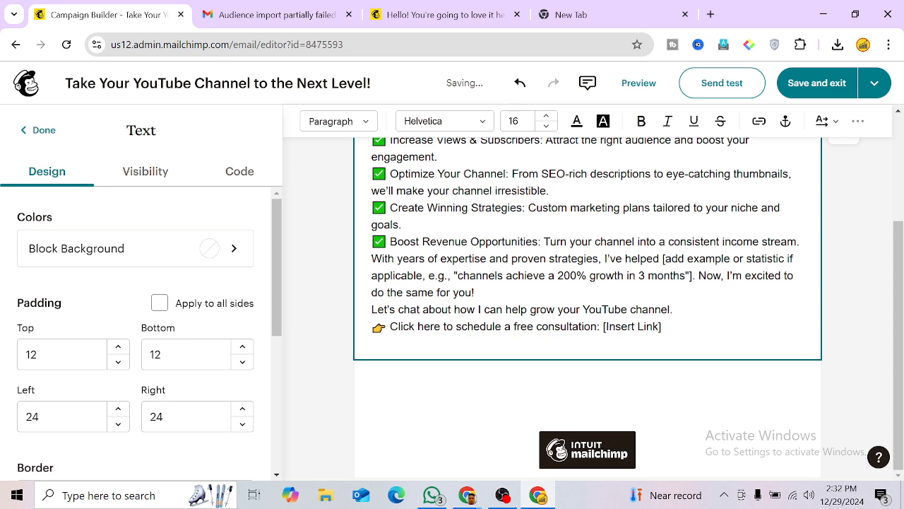
pyautogui.moveTo(604, 327)
pyautogui.mouseDown()
pyautogui.moveTo(662, 326)
pyautogui.moveTo(610, 326)
pyautogui.mouseUp()
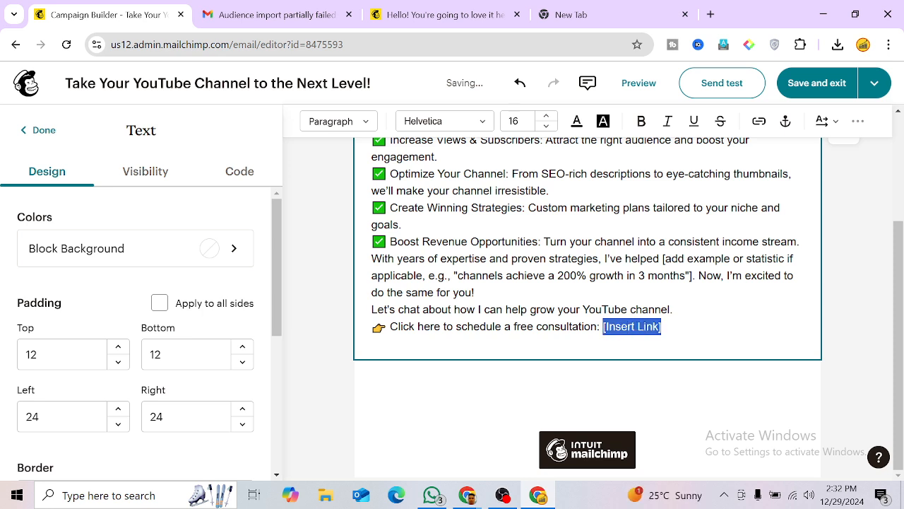
pyautogui.press('BackSpace')
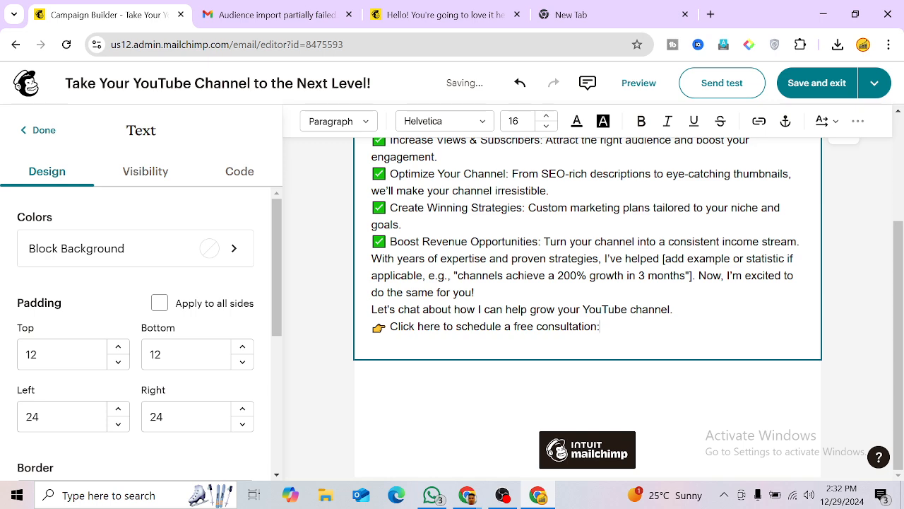
pyautogui.click(28, 131)
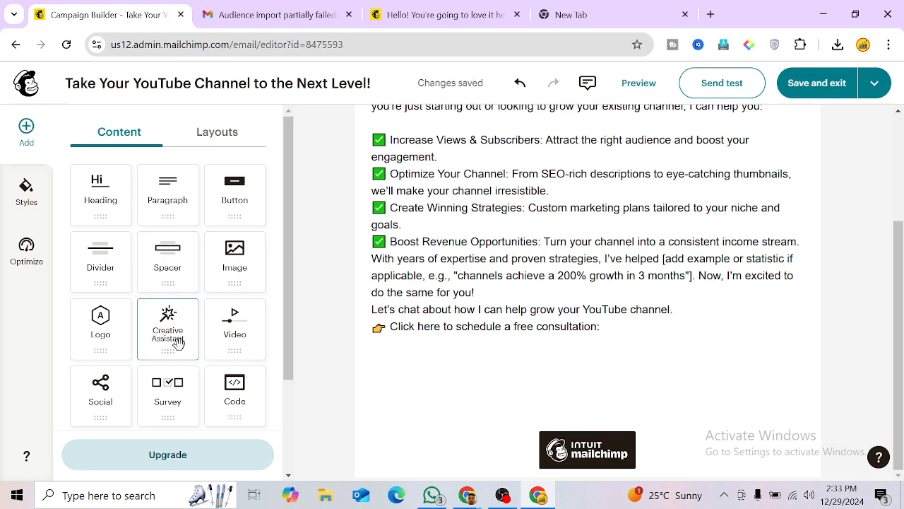
# Step: Look through the email's style settings, body text and the spacer block below it
pyautogui.scroll(3, 587, 282)
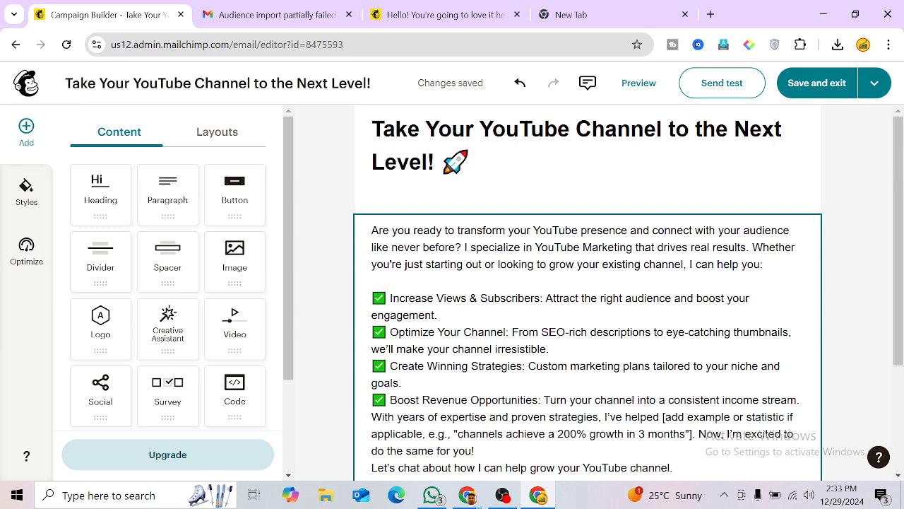
pyautogui.click(26, 191)
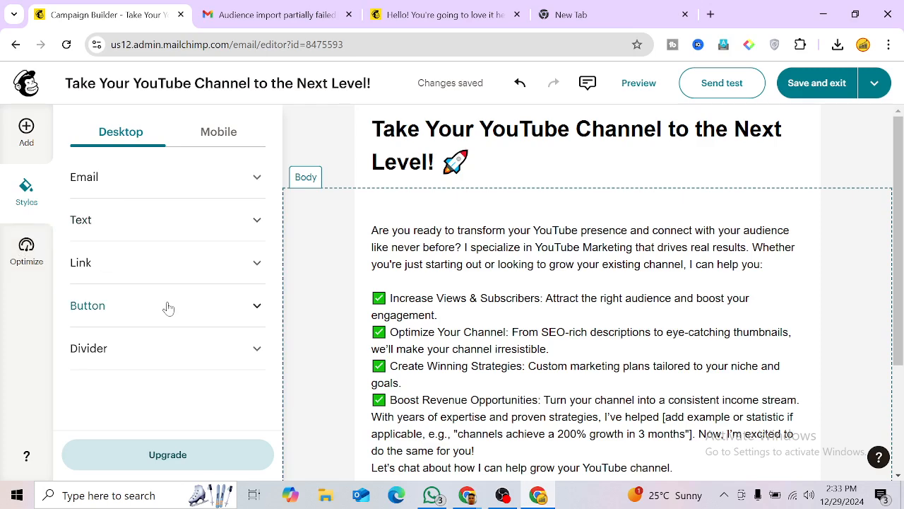
pyautogui.click(26, 129)
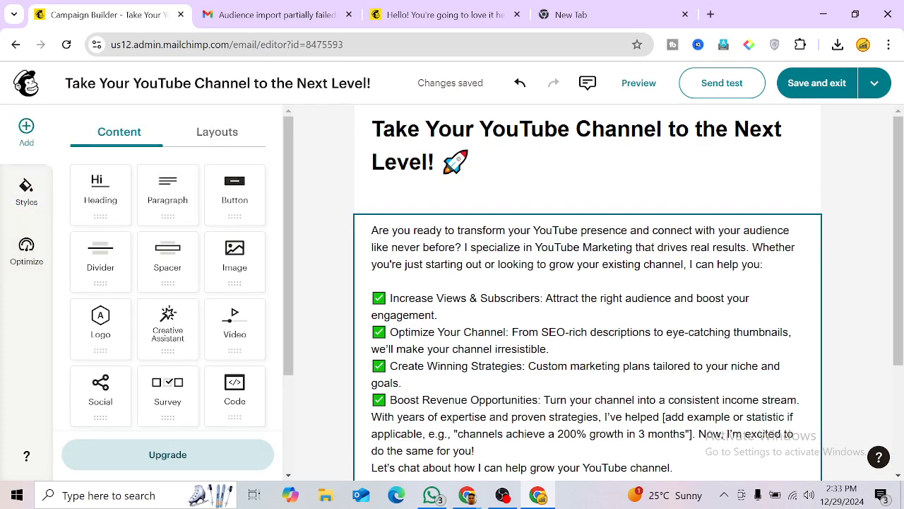
pyautogui.scroll(-2, 586, 282)
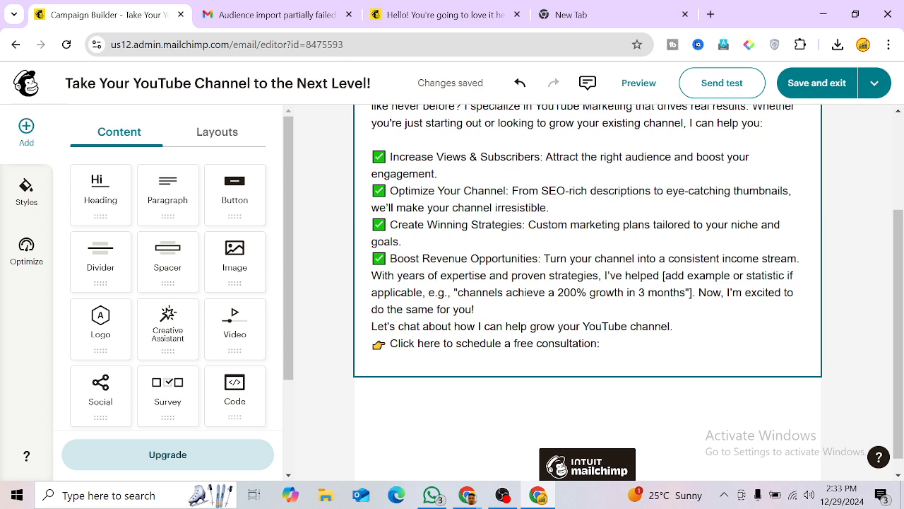
pyautogui.click(600, 344)
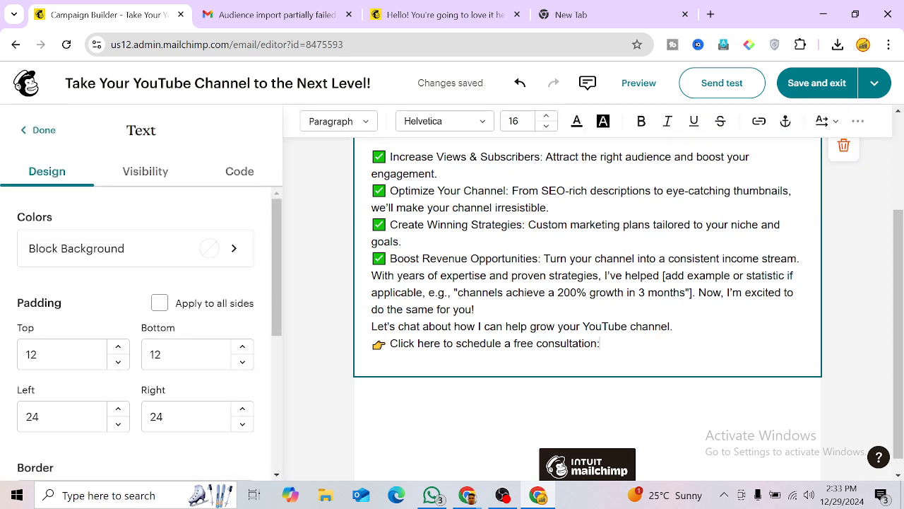
pyautogui.scroll(-1, 561, 369)
pyautogui.click(566, 370)
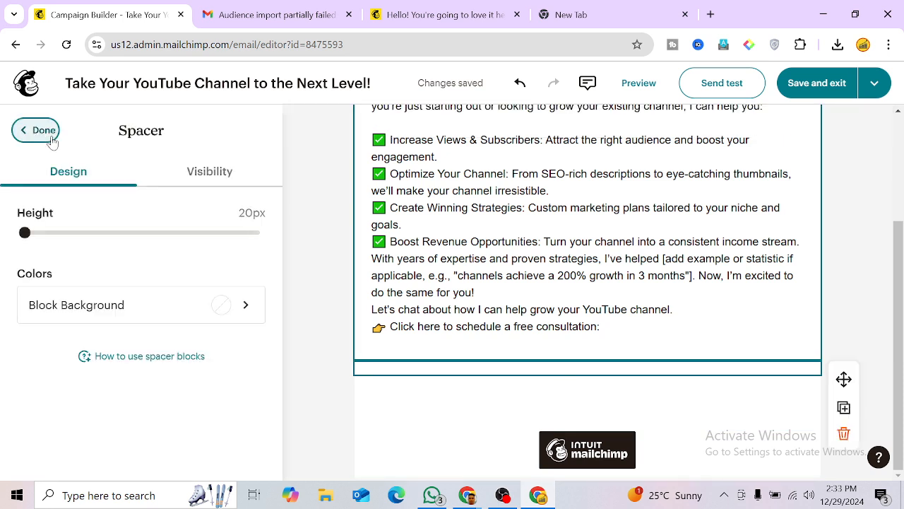
pyautogui.click(50, 137)
# Step: Add a button block below the email body and set its link type to Email
pyautogui.moveTo(232, 200); pyautogui.dragTo(593, 360)
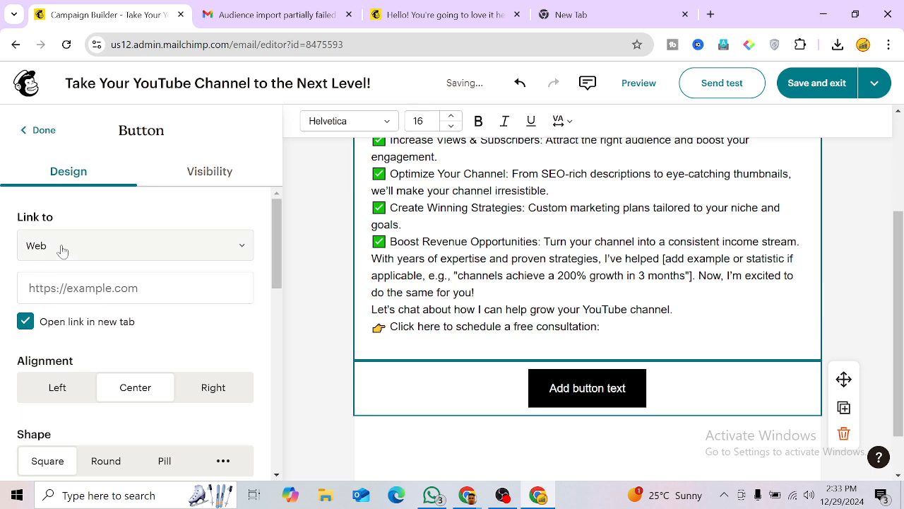
pyautogui.click(62, 247)
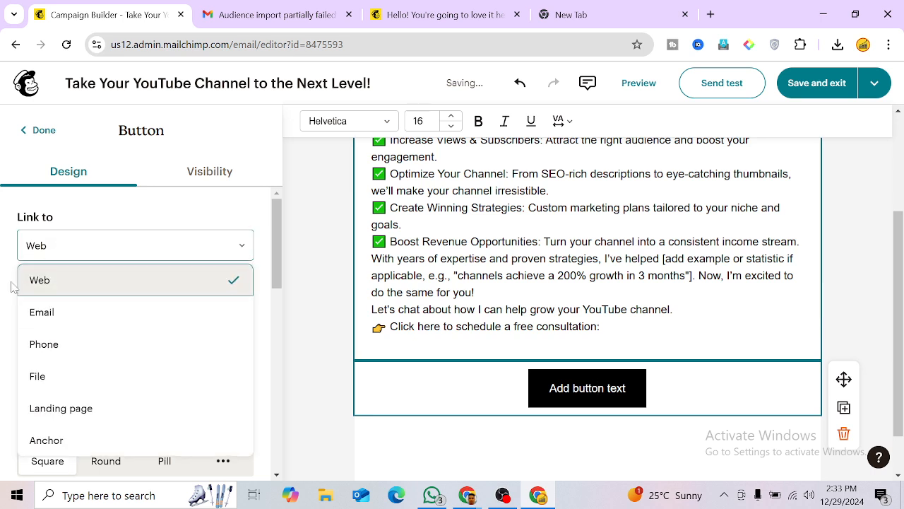
pyautogui.click(49, 312)
pyautogui.click(56, 289)
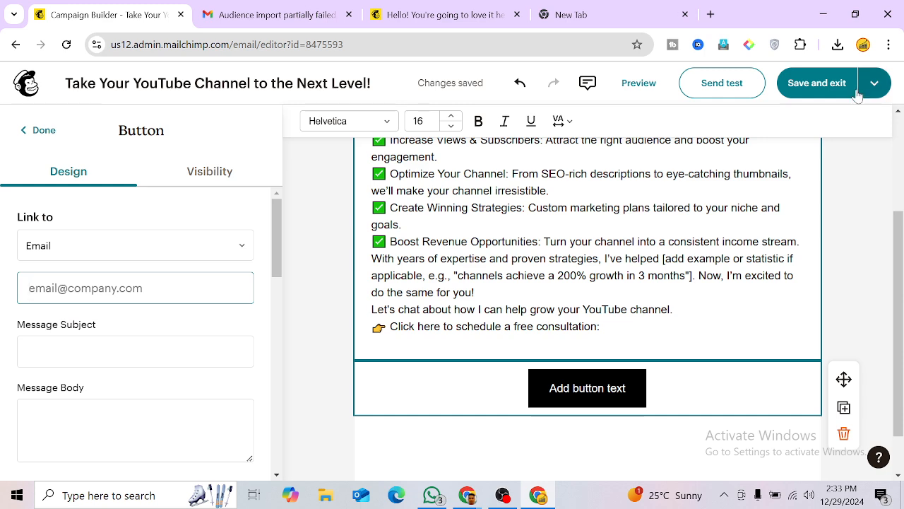
# Step: Copy the signed-in Gmail account's e-mail address from the Google account panel
pyautogui.click(235, 6)
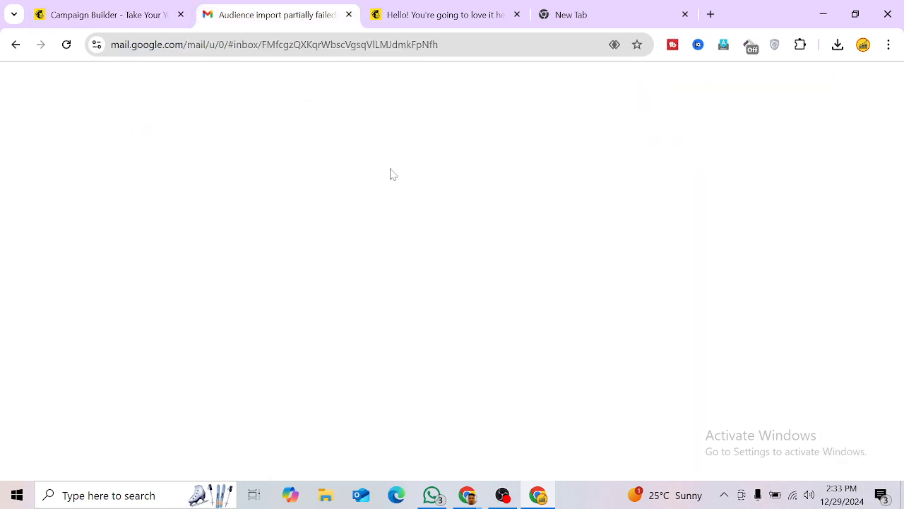
pyautogui.click(879, 84)
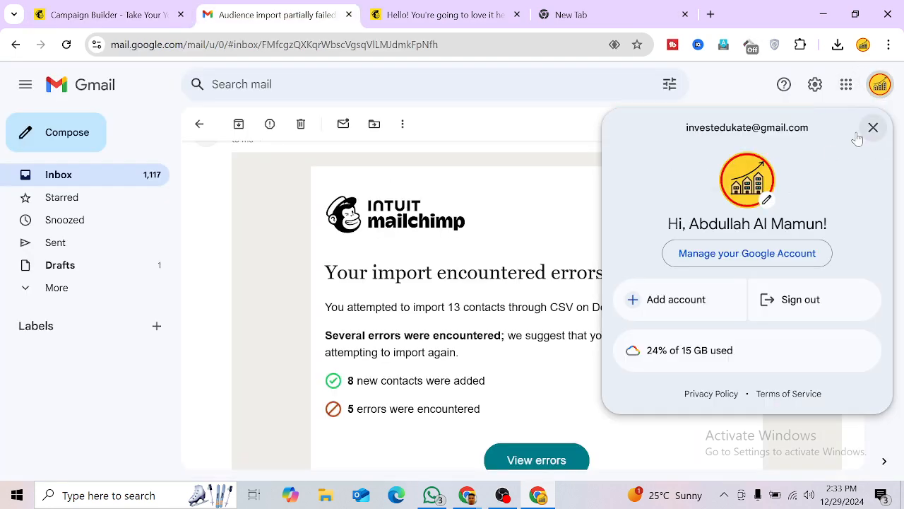
pyautogui.moveTo(811, 127); pyautogui.dragTo(634, 125)
pyautogui.hotkey('ctrl', 'c')
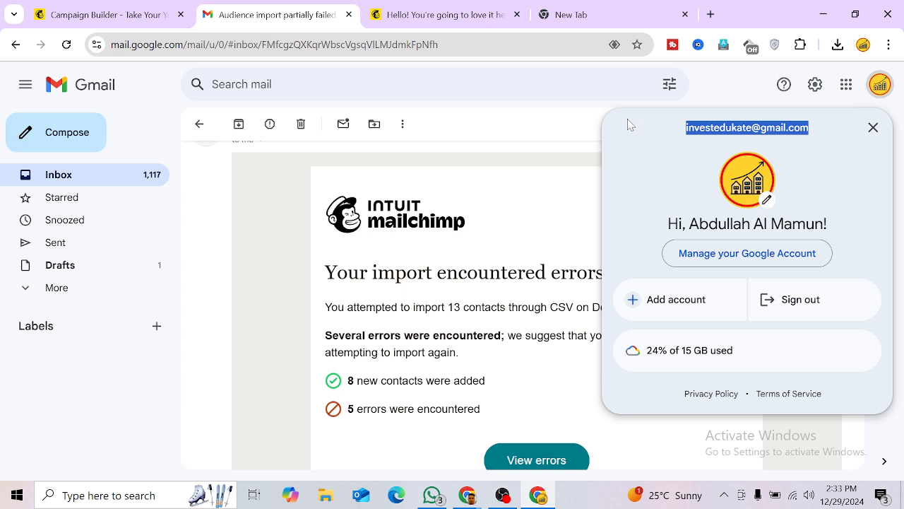
# Step: Move through the open browser windows and tabs back to the Mailchimp campaign editor
pyautogui.click(448, 9)
pyautogui.click(566, 6)
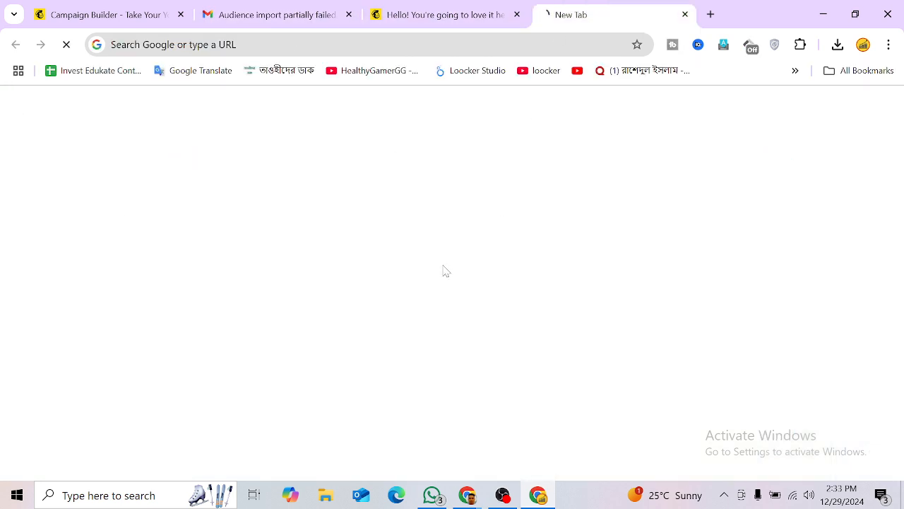
pyautogui.moveTo(464, 499)
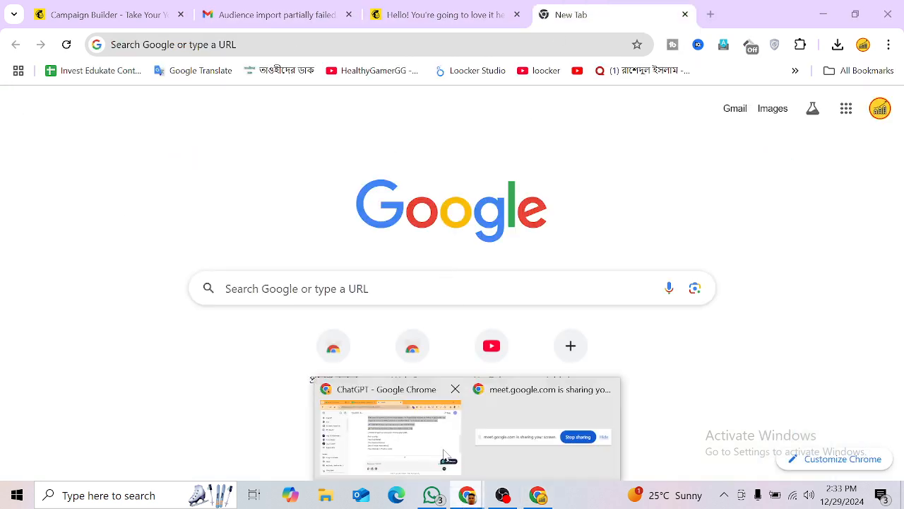
pyautogui.click(421, 432)
pyautogui.click(240, 8)
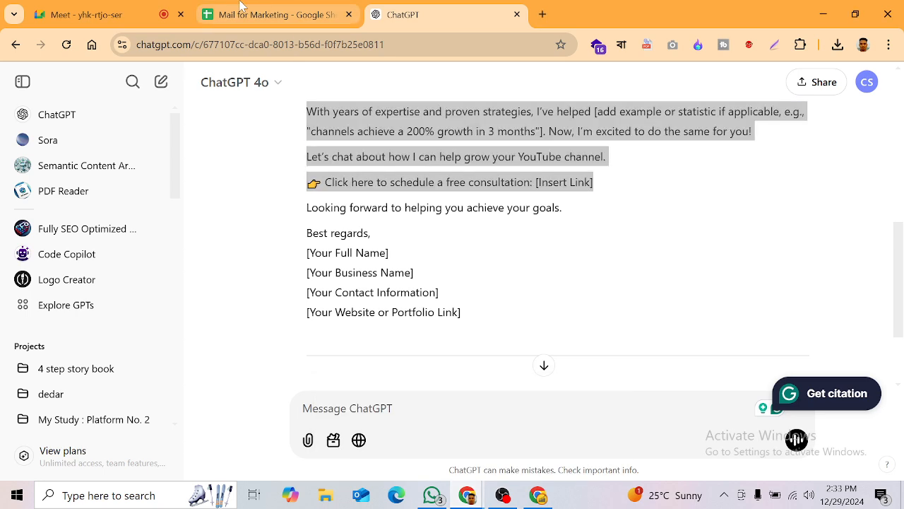
pyautogui.click(546, 500)
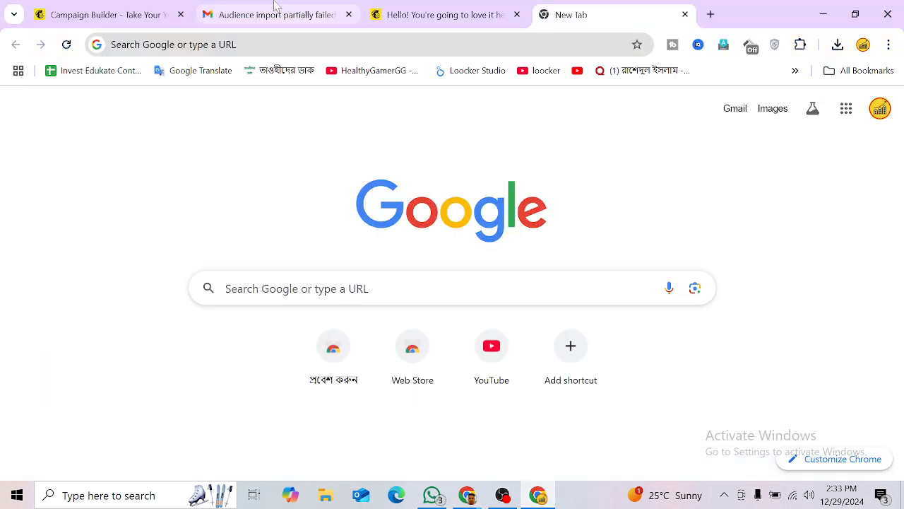
pyautogui.click(276, 11)
pyautogui.click(148, 8)
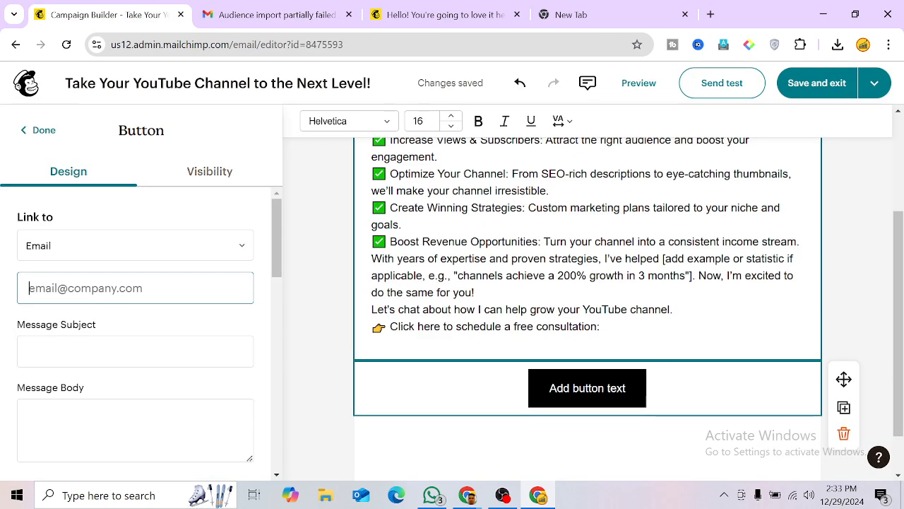
# Step: Link the button by Email to the copied account address with subject 'Contact Now'
pyautogui.hotkey('ctrl', 'v')
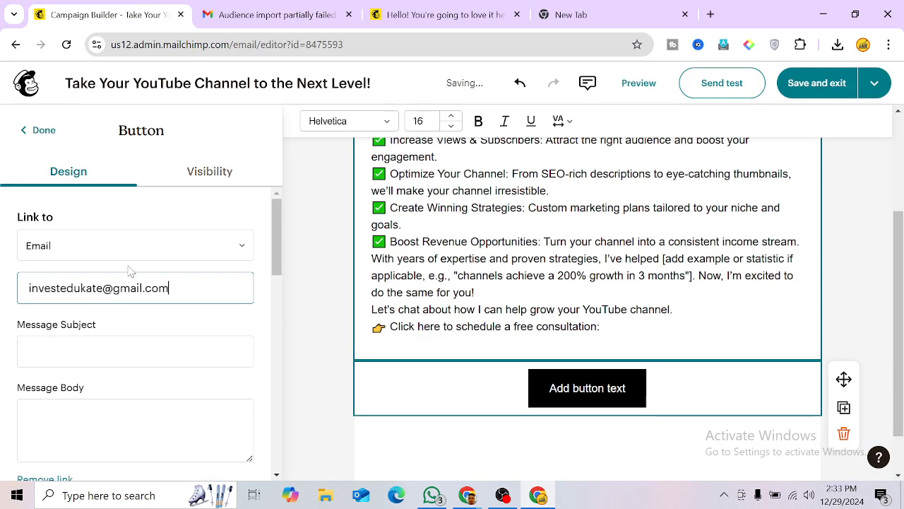
pyautogui.click(91, 252)
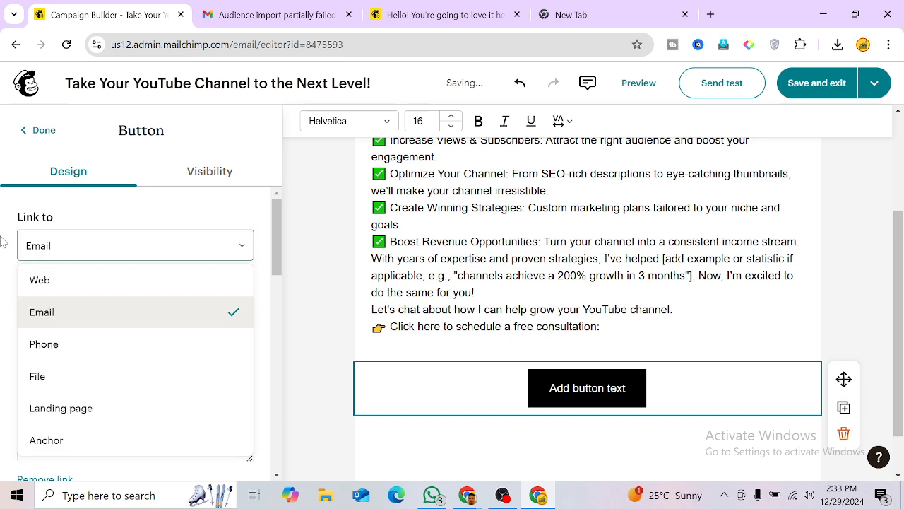
pyautogui.click(7, 282)
pyautogui.click(135, 351)
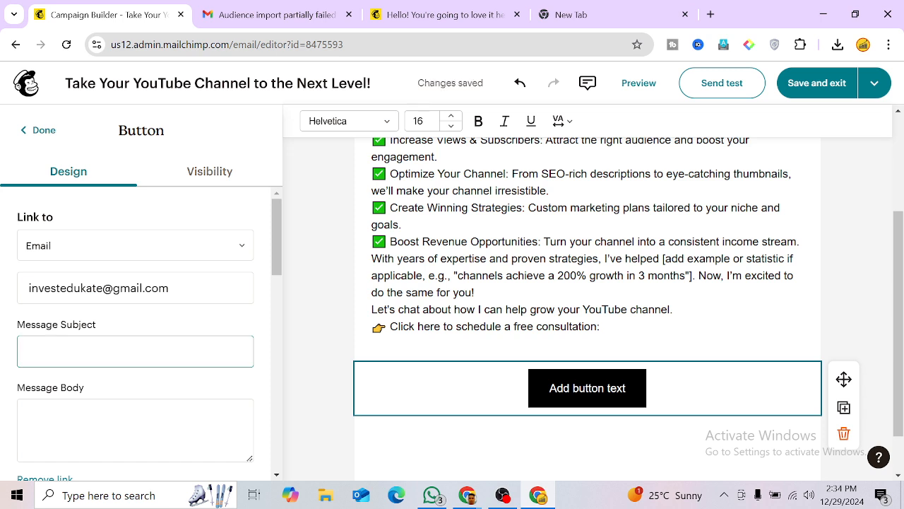
pyautogui.write('Contact Now')
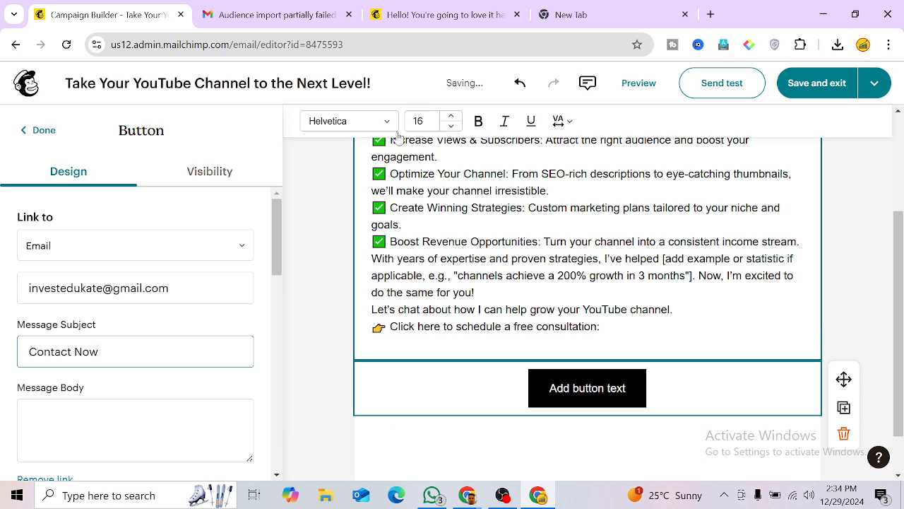
# Step: Replace the 'Add button text' placeholder with the label 'Contact Now'
pyautogui.click(570, 388)
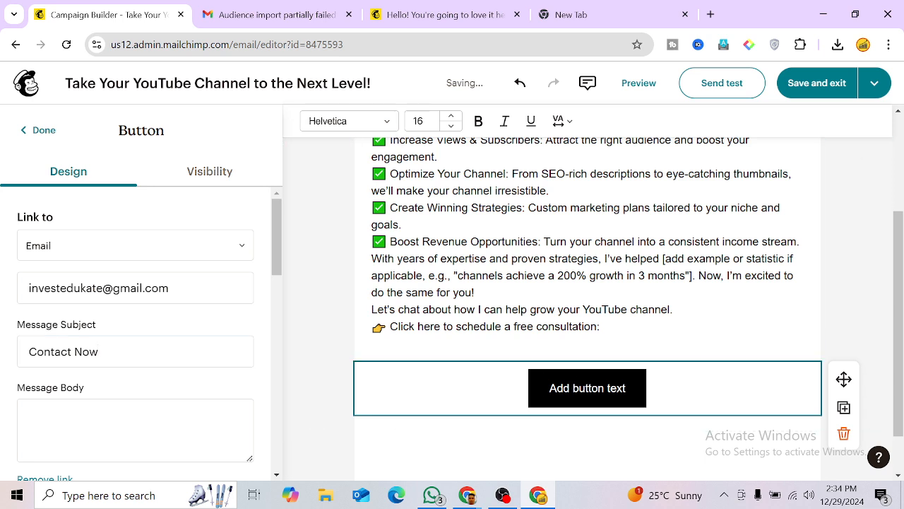
pyautogui.hotkey('ctrl', 'a')
pyautogui.press('BackSpace')
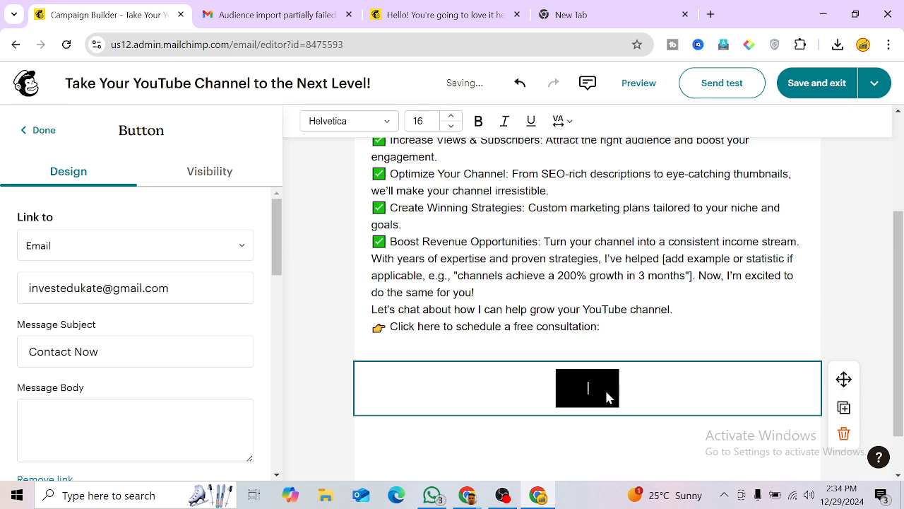
pyautogui.write('Contact')
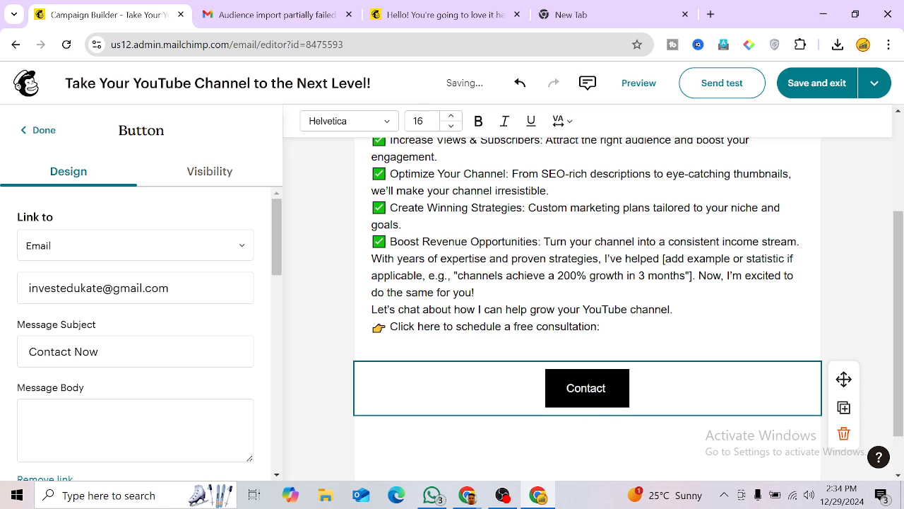
pyautogui.write(' Now')
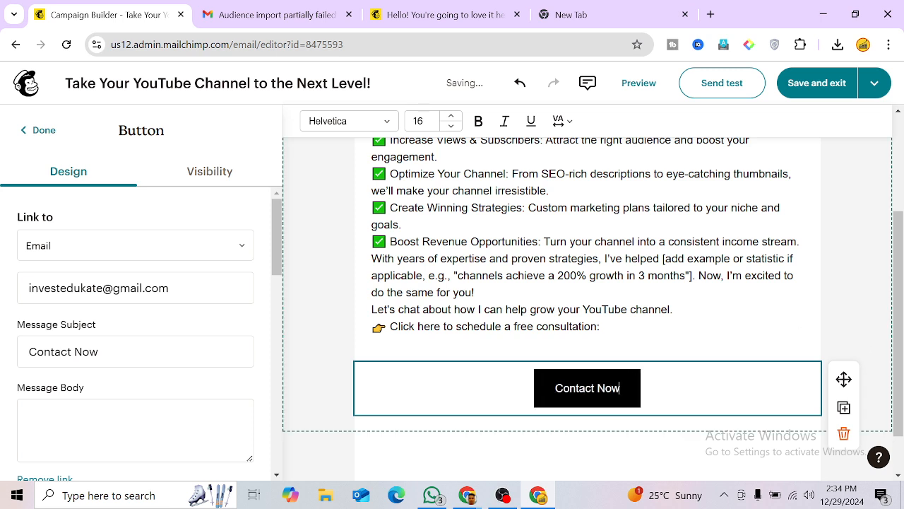
pyautogui.click(210, 171)
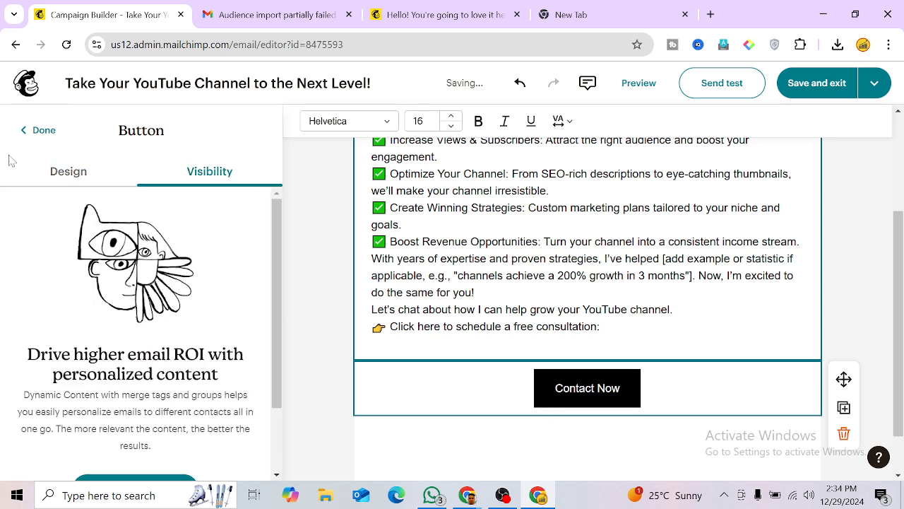
# Step: Close the button settings and reopen the main paragraph text for editing
pyautogui.click(35, 130)
pyautogui.scroll(1, 424, 370)
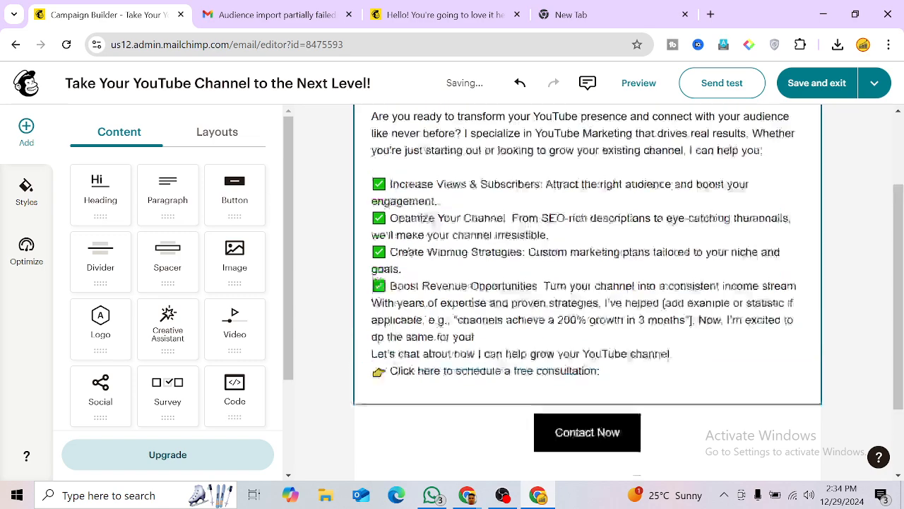
pyautogui.scroll(3, 587, 289)
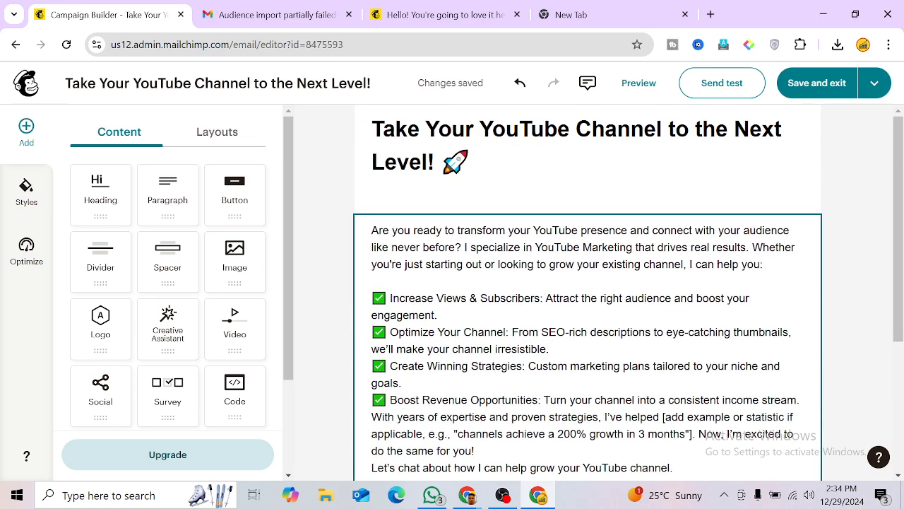
pyautogui.scroll(-2, 588, 290)
pyautogui.click(432, 313)
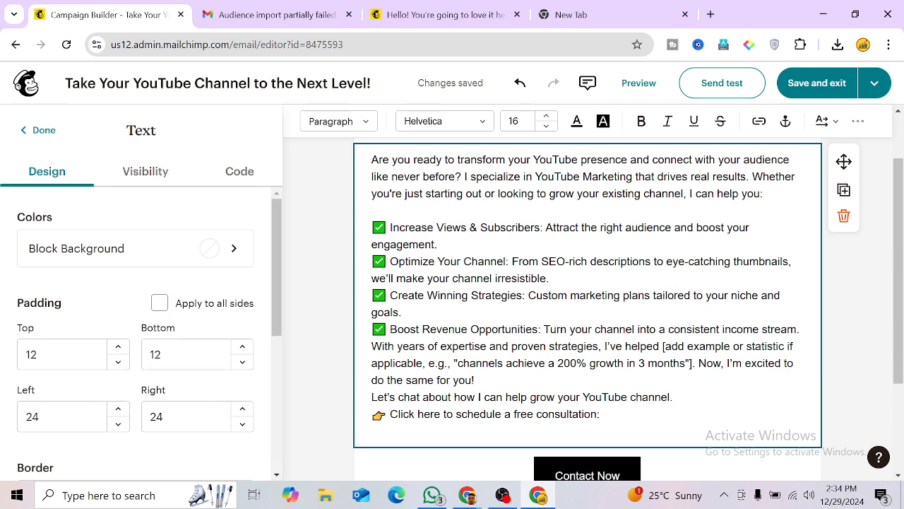
pyautogui.scroll(-2, 588, 289)
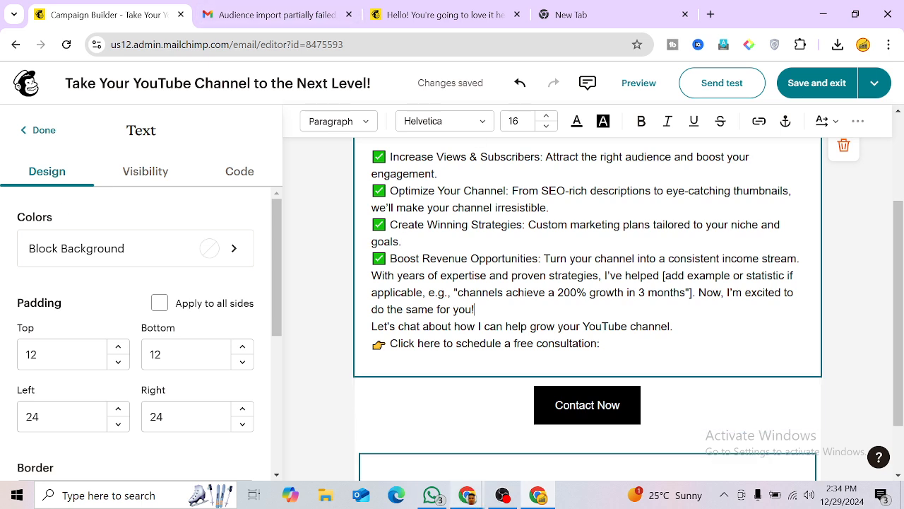
# Step: Copy 'Looking forward to helping you achieve your goals.' and 'Best regards,' from ChatGPT
pyautogui.moveTo(467, 497)
pyautogui.click(410, 431)
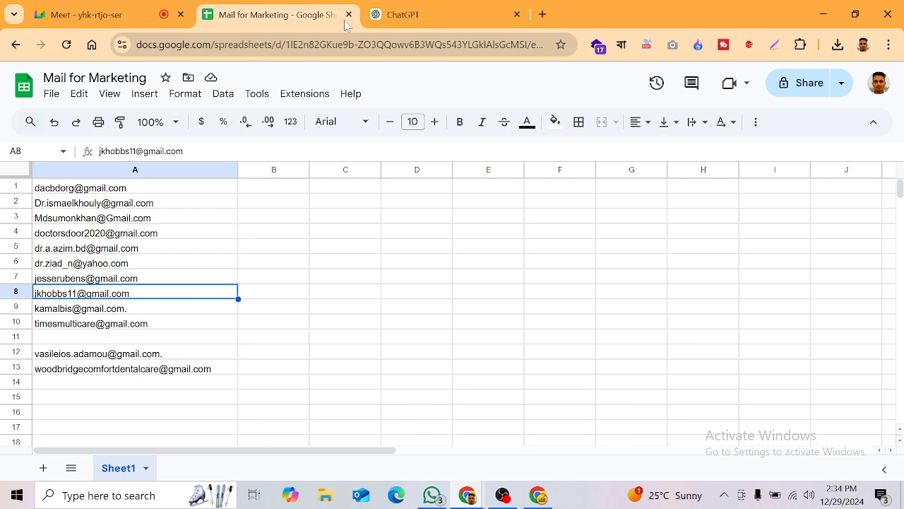
pyautogui.hotkey('ctrl', 'Tab')
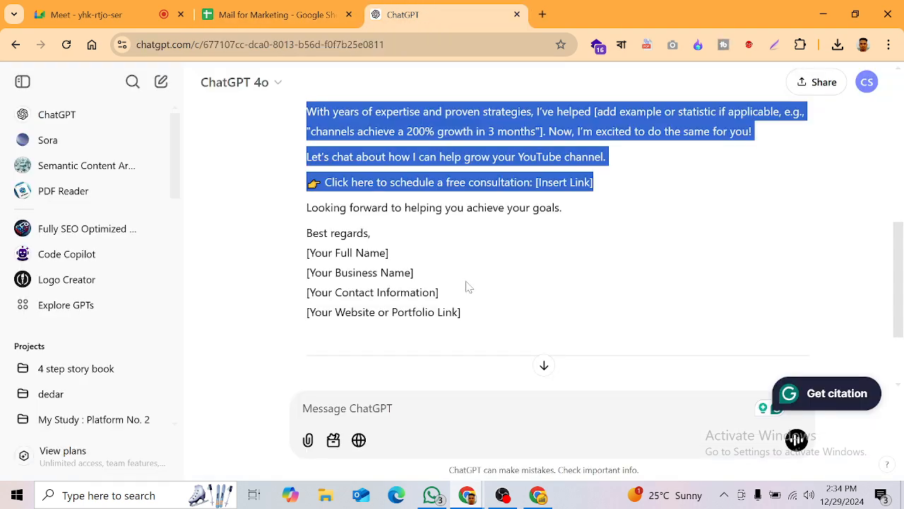
pyautogui.click(467, 286)
pyautogui.scroll(-2, 473, 293)
pyautogui.scroll(2, 467, 332)
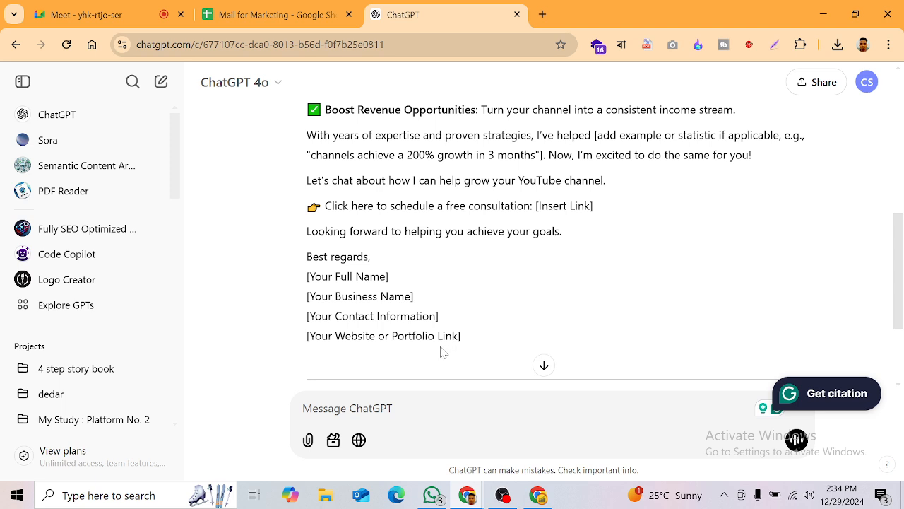
pyautogui.moveTo(386, 265); pyautogui.dragTo(307, 231)
pyautogui.hotkey('ctrl', 'c')
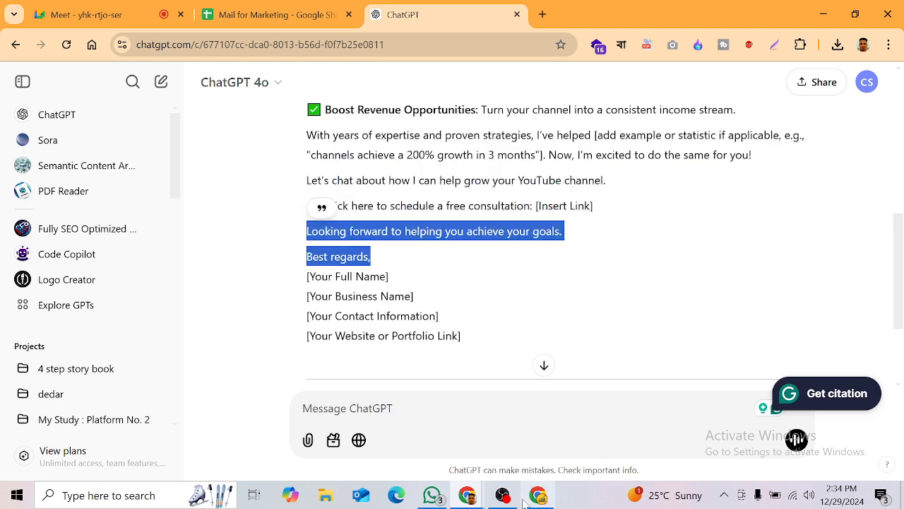
pyautogui.click(538, 495)
pyautogui.scroll(-1, 488, 392)
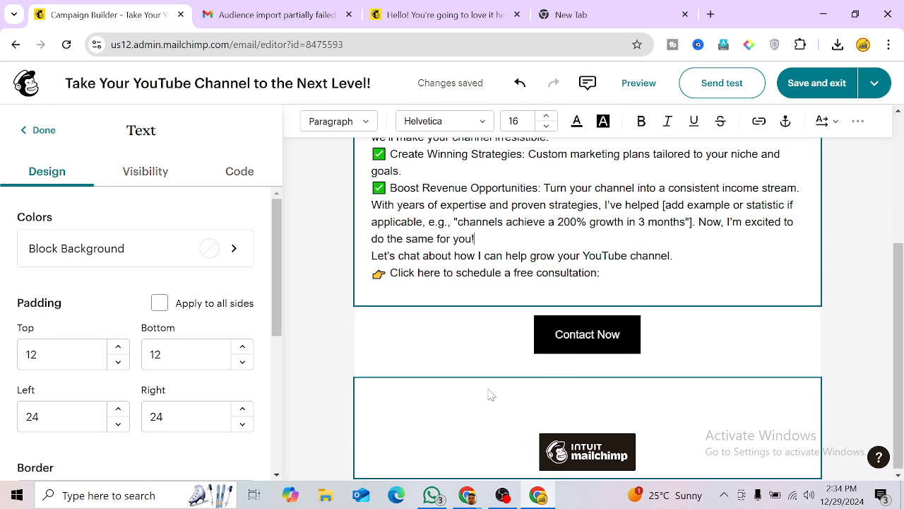
# Step: Paste the closing line and 'Best regards,' into a new text block below the Contact Now button
pyautogui.click(39, 131)
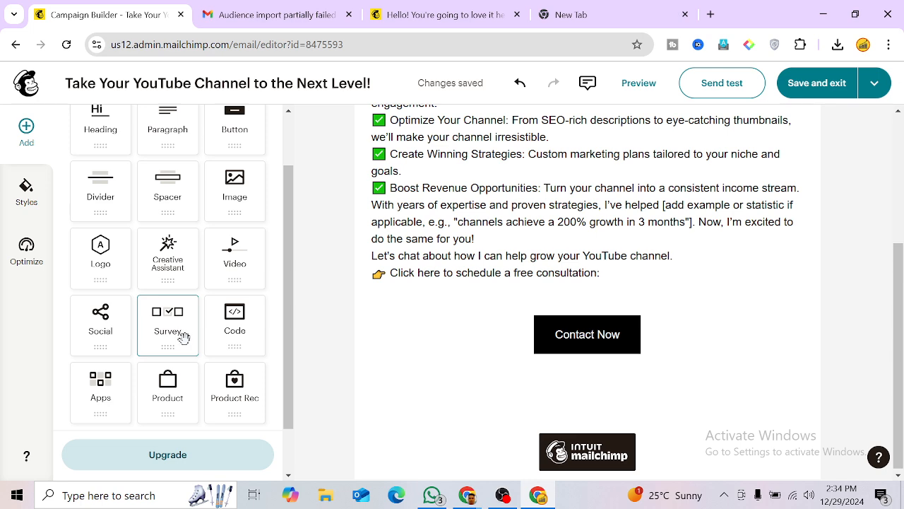
pyautogui.scroll(1, 163, 187)
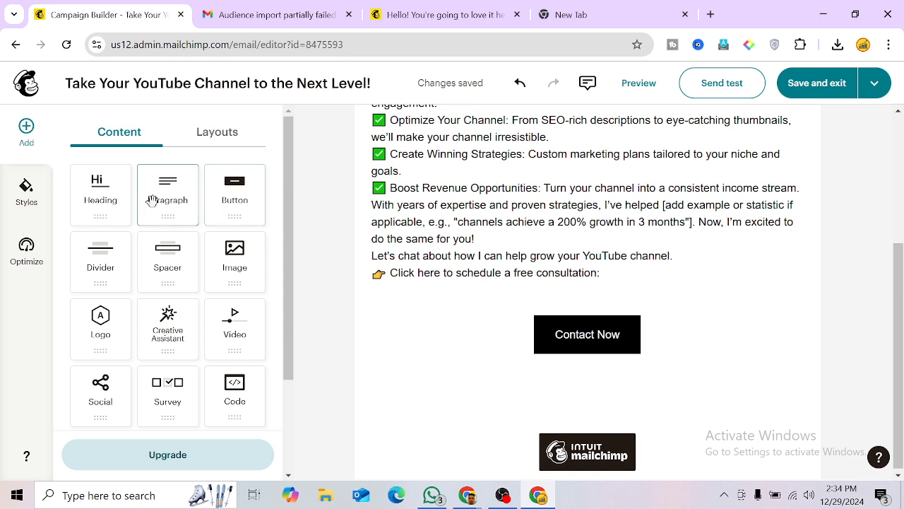
pyautogui.moveTo(151, 200); pyautogui.dragTo(456, 349)
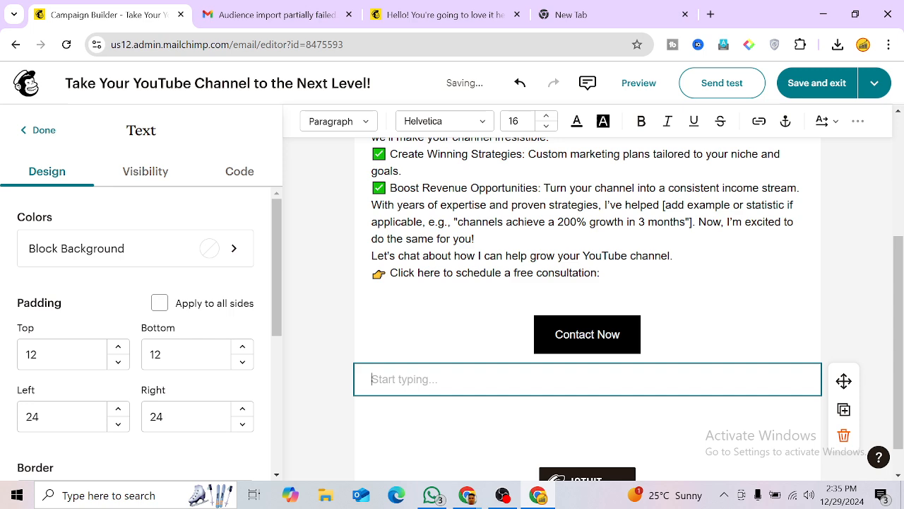
pyautogui.hotkey('ctrl', 'v')
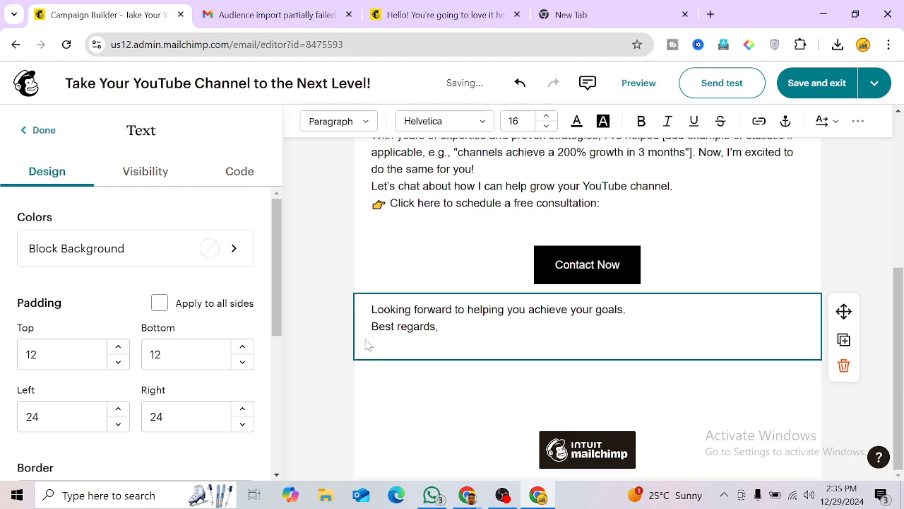
pyautogui.click(460, 392)
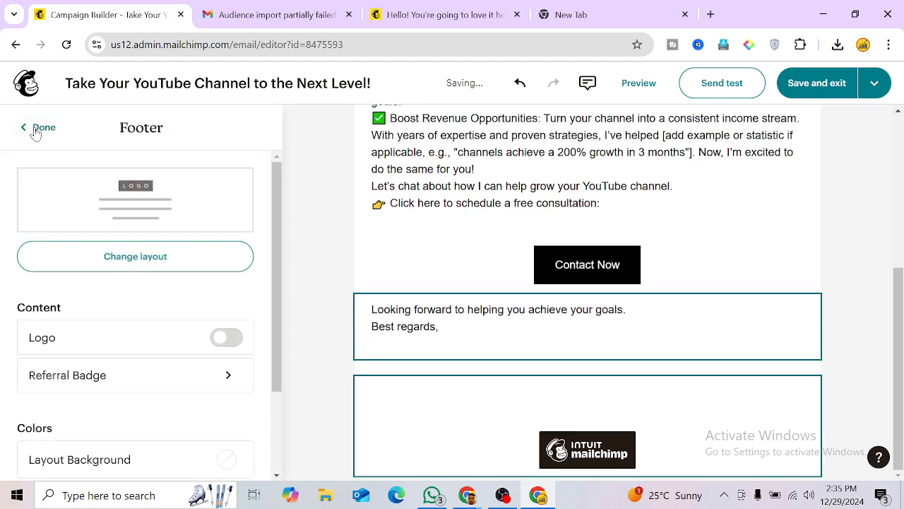
# Step: Add a Social block with Facebook, Instagram and X icons under 'Best regards,' and check its link fields
pyautogui.click(35, 129)
pyautogui.scroll(-1, 156, 340)
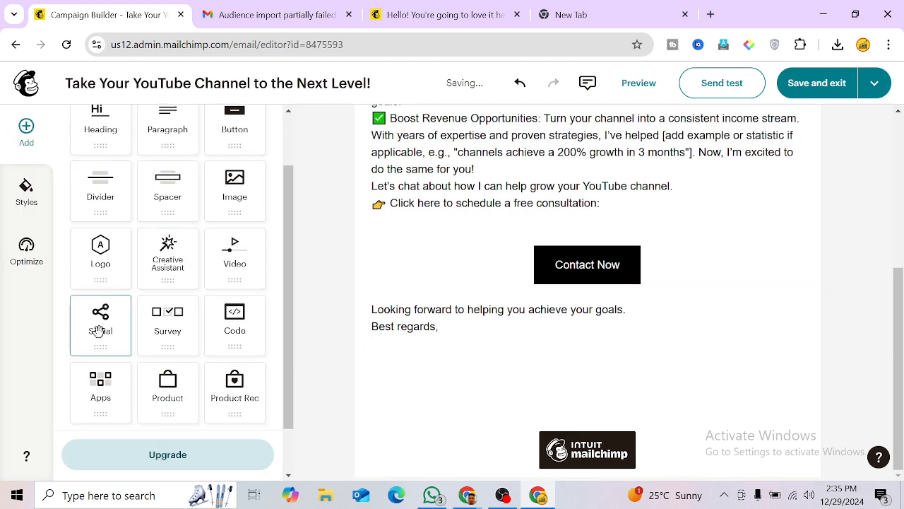
pyautogui.moveTo(98, 332); pyautogui.dragTo(466, 365)
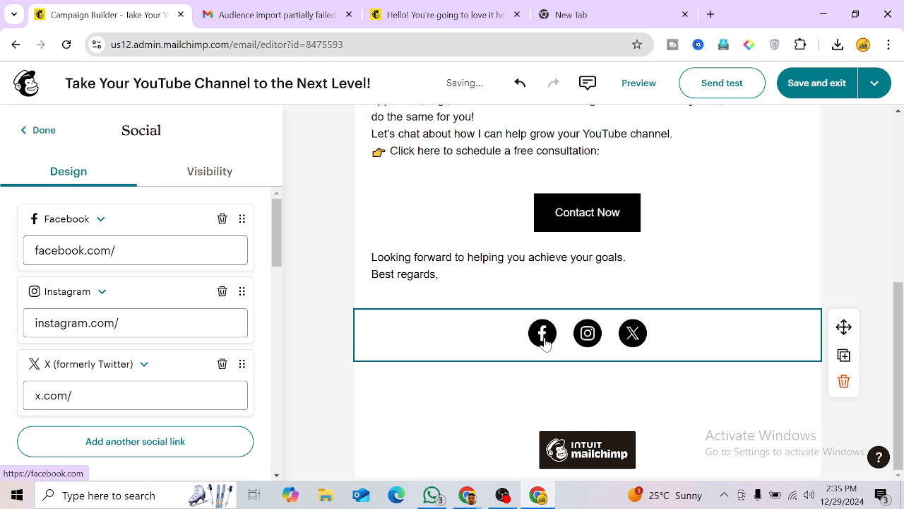
pyautogui.click(144, 257)
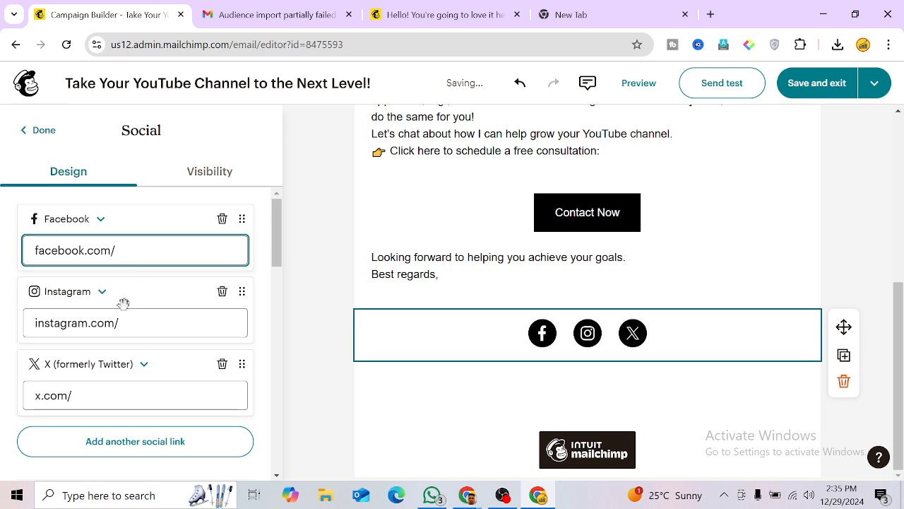
pyautogui.click(113, 322)
pyautogui.click(152, 392)
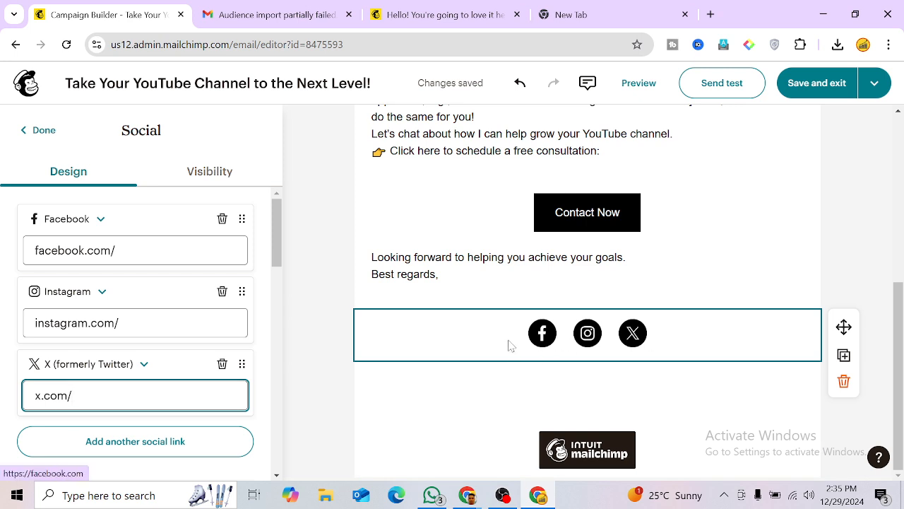
pyautogui.click(572, 14)
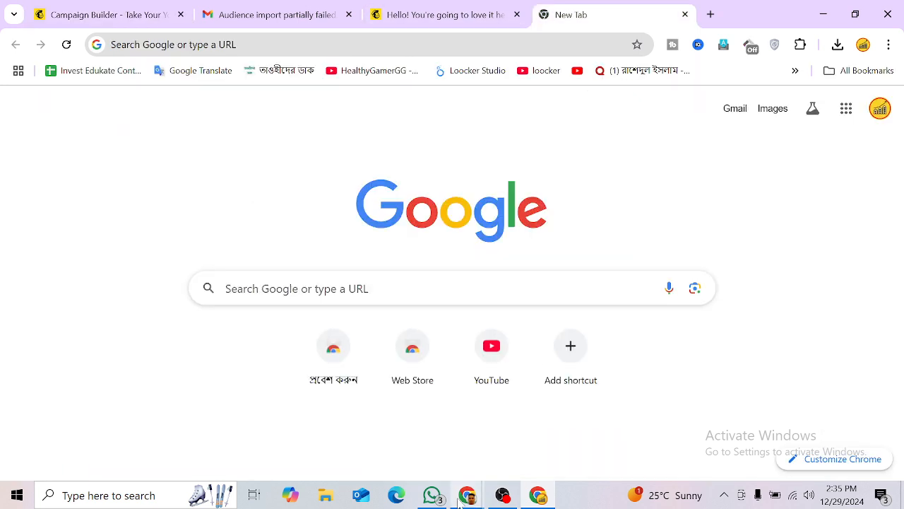
# Step: Open facebook.com, go to your own profile page and select its address for copying
pyautogui.click(162, 44)
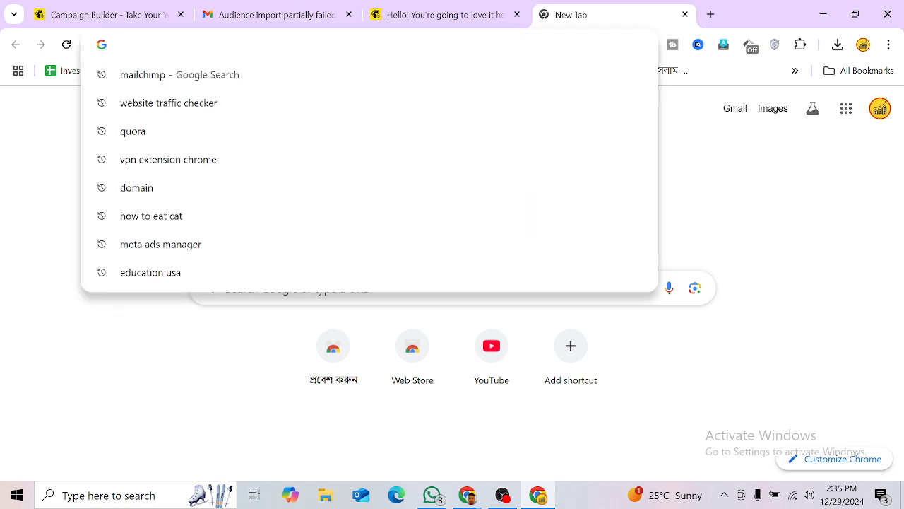
pyautogui.write('fa')
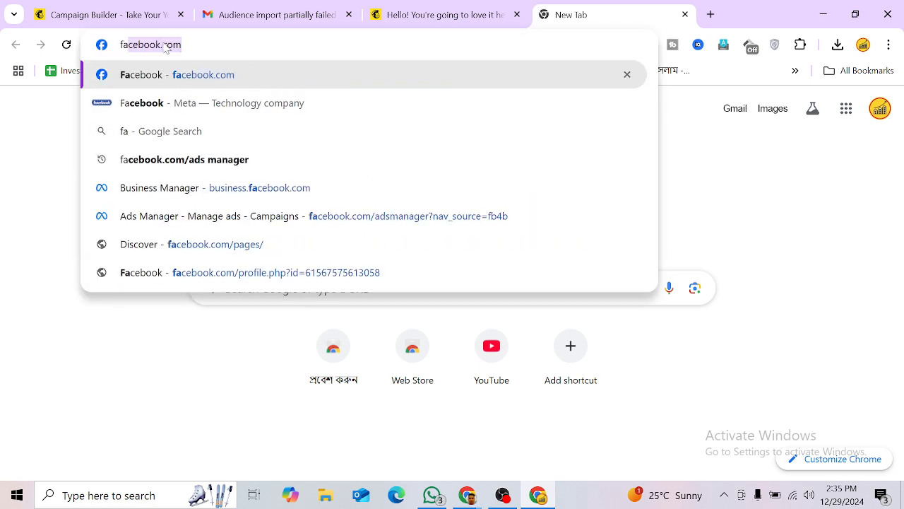
pyautogui.press('Return')
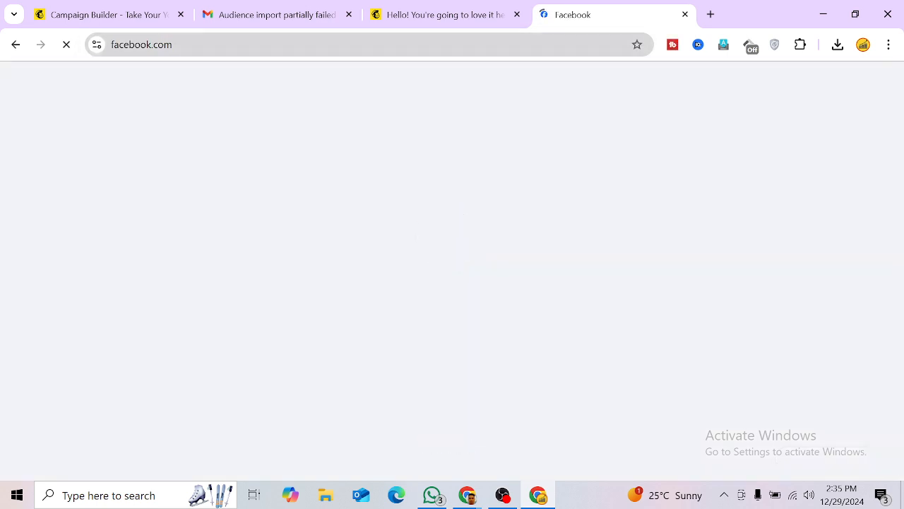
pyautogui.click(318, 45)
pyautogui.click(317, 45)
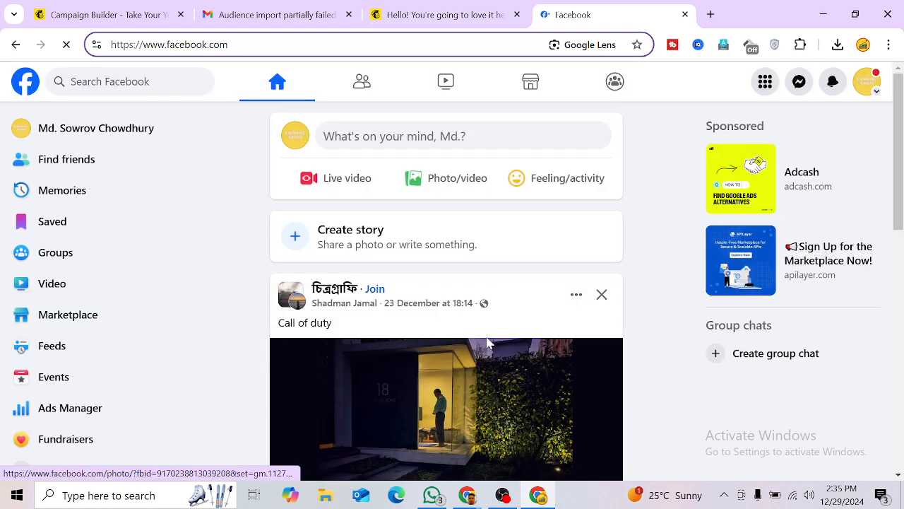
pyautogui.click(106, 134)
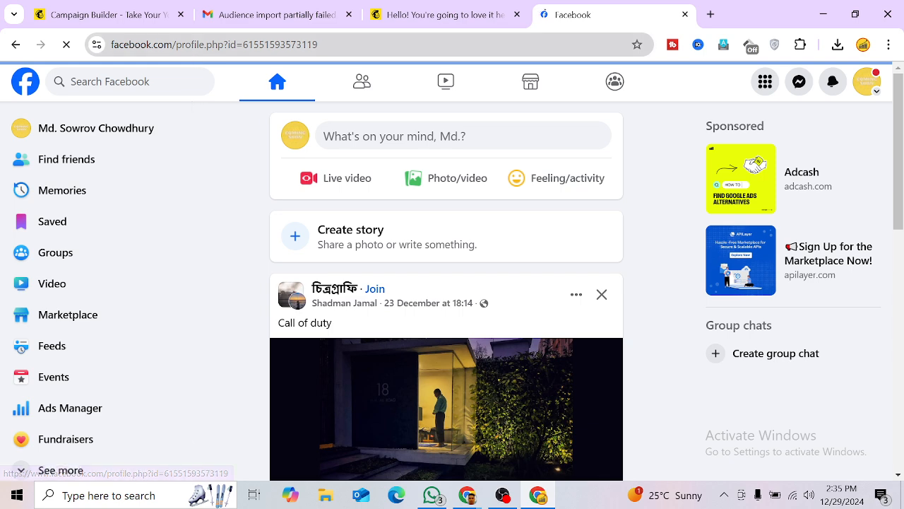
pyautogui.click(197, 44)
pyautogui.hotkey('ctrl', 'c')
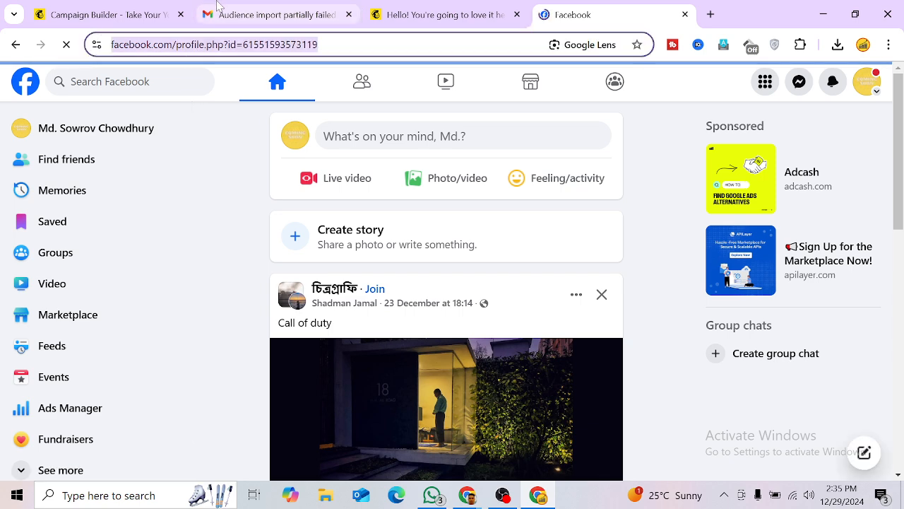
pyautogui.click(218, 8)
# Step: Replace the Facebook social link address with the copied profile URL
pyautogui.moveTo(458, 503)
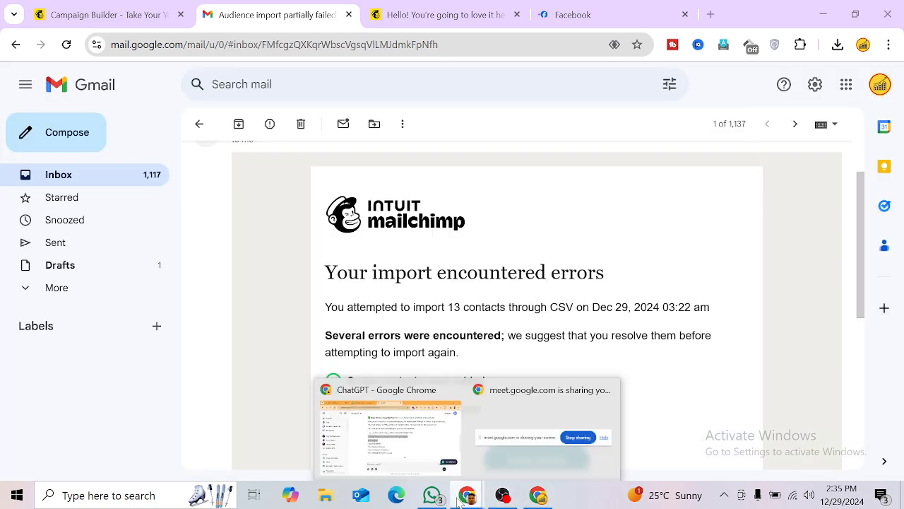
pyautogui.click(97, 9)
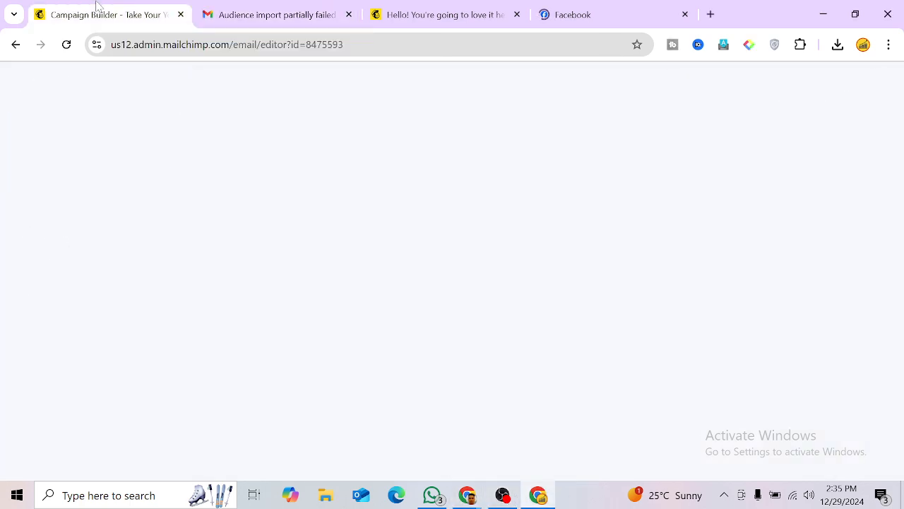
pyautogui.click(131, 251)
pyautogui.hotkey('ctrl', 'a')
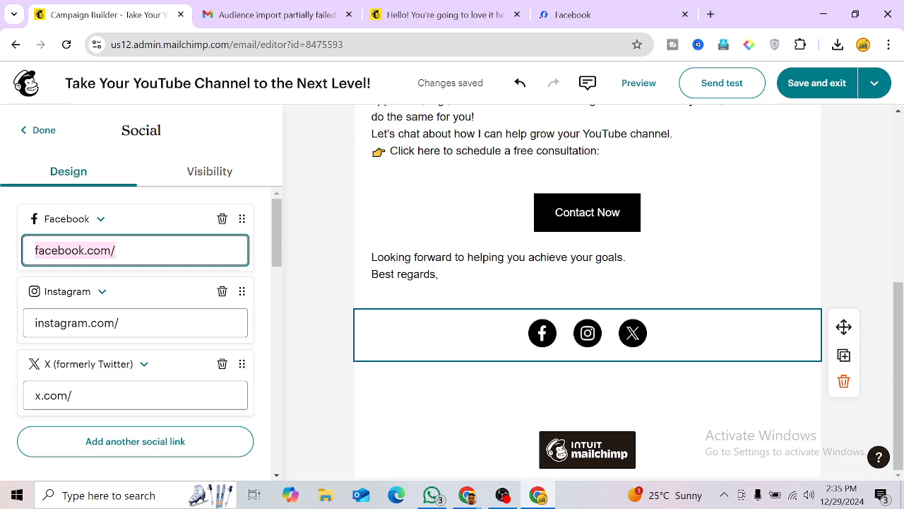
pyautogui.hotkey('ctrl', 'v')
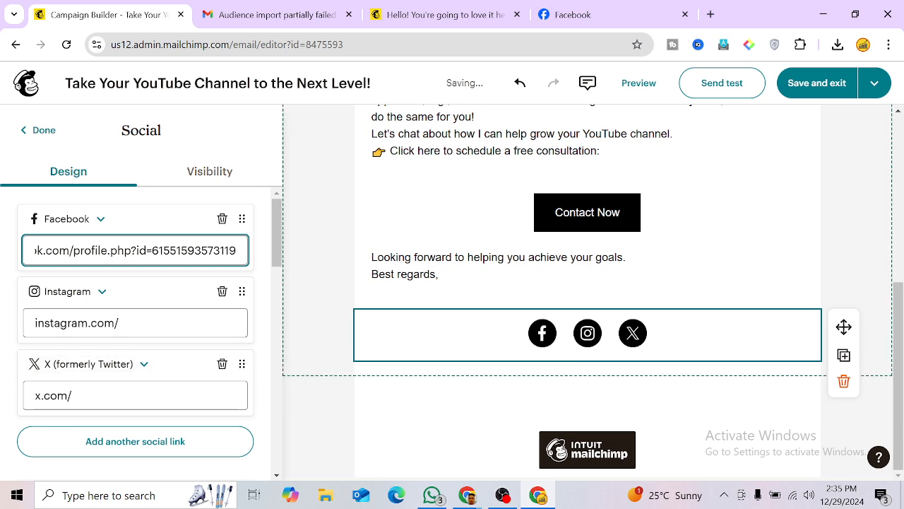
# Step: Review the Instagram and X link addresses in the Social block settings
pyautogui.scroll(-1, 90, 375)
pyautogui.scroll(-3, 101, 430)
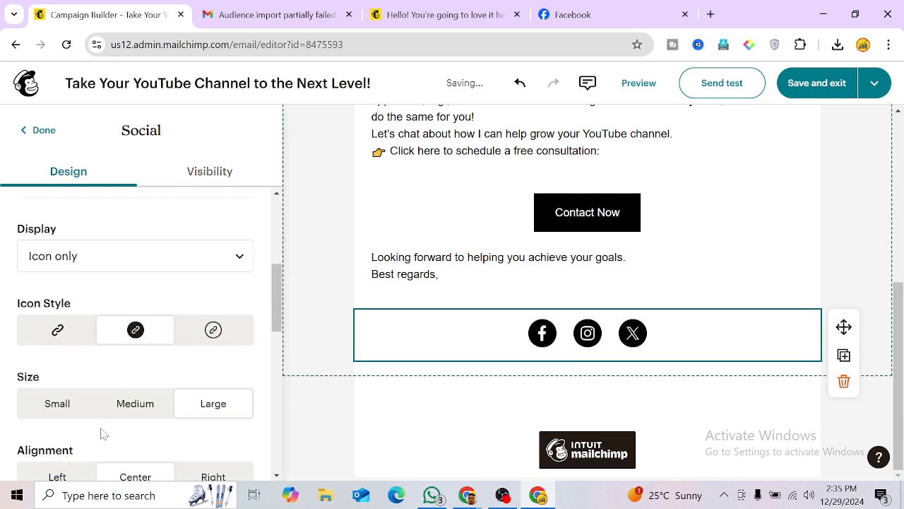
pyautogui.scroll(3, 101, 433)
pyautogui.click(118, 323)
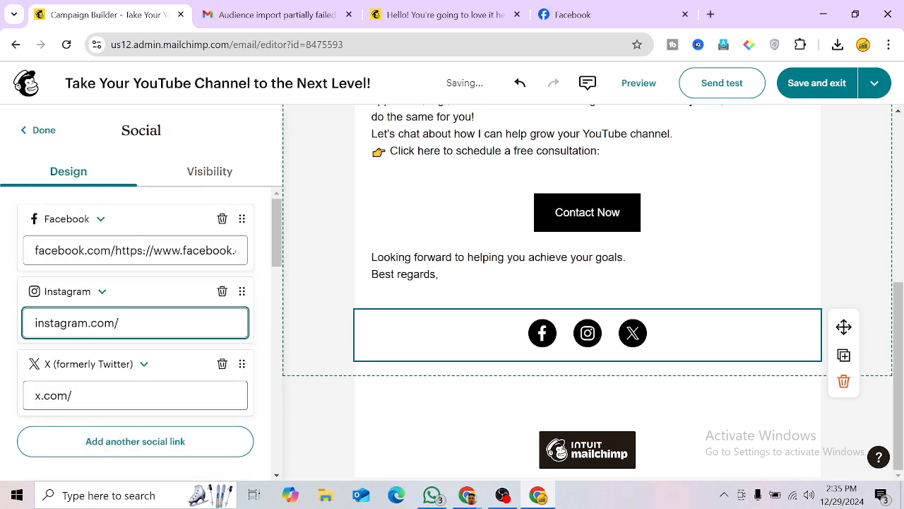
pyautogui.click(134, 395)
pyautogui.scroll(-2, 81, 434)
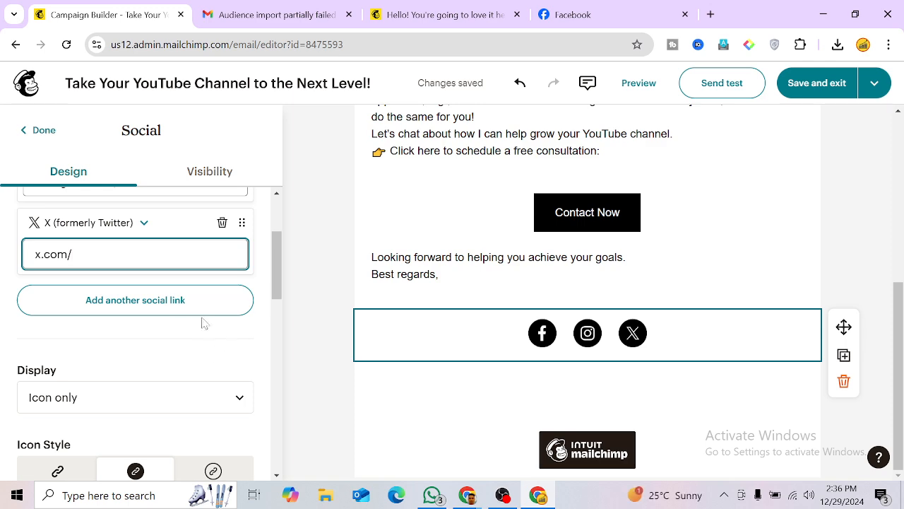
pyautogui.scroll(-4, 163, 389)
pyautogui.scroll(6, 166, 385)
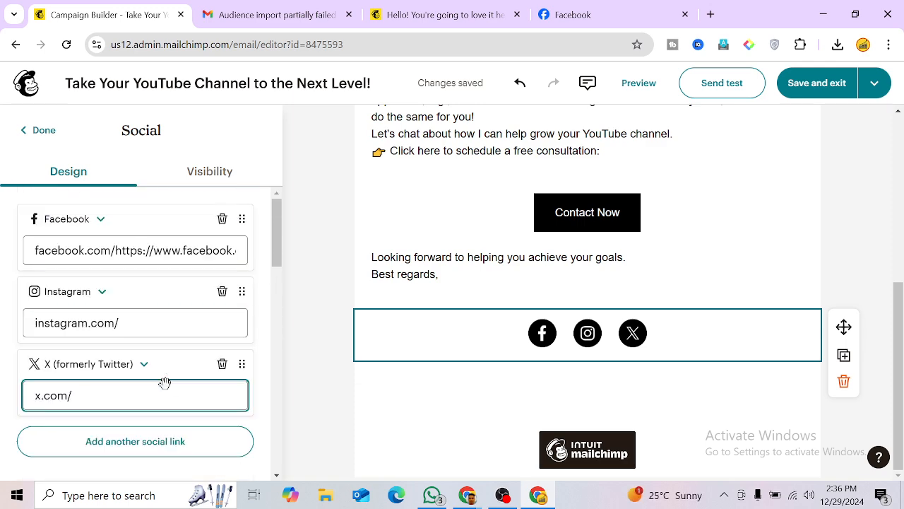
pyautogui.scroll(10, 563, 191)
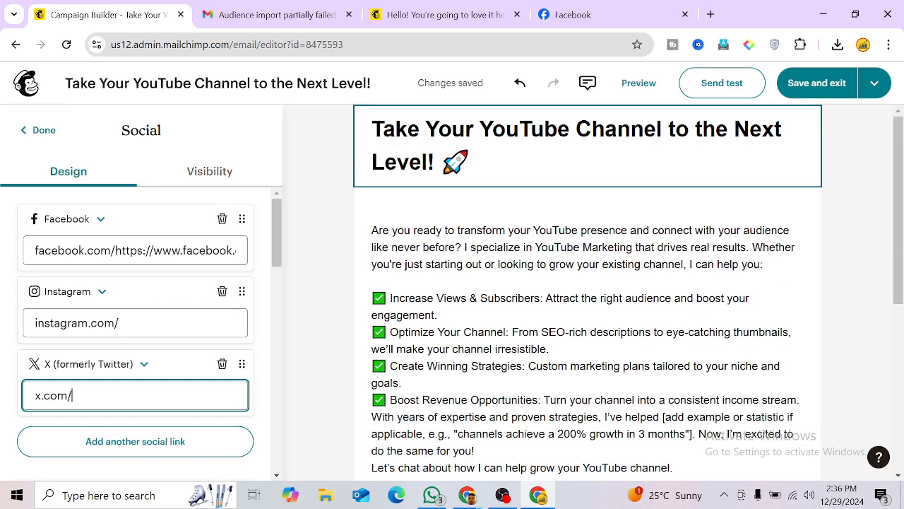
pyautogui.scroll(-3, 443, 351)
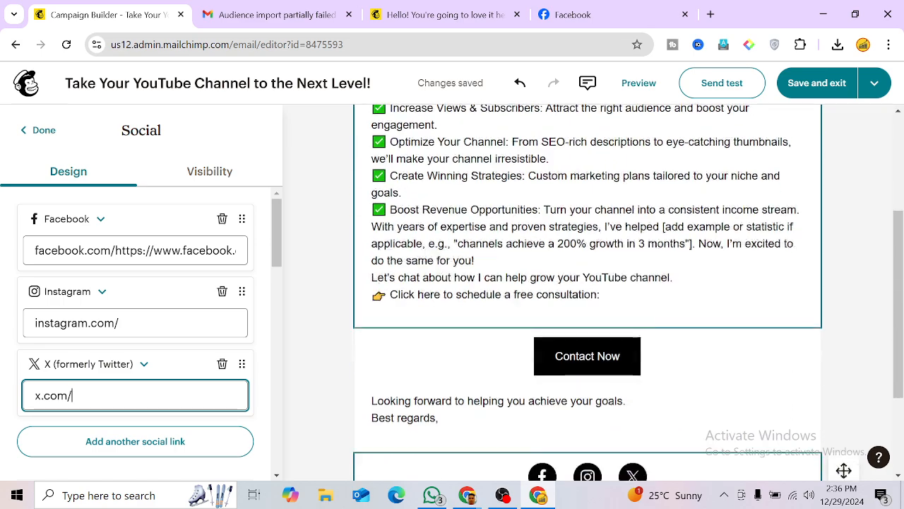
pyautogui.scroll(3, 442, 351)
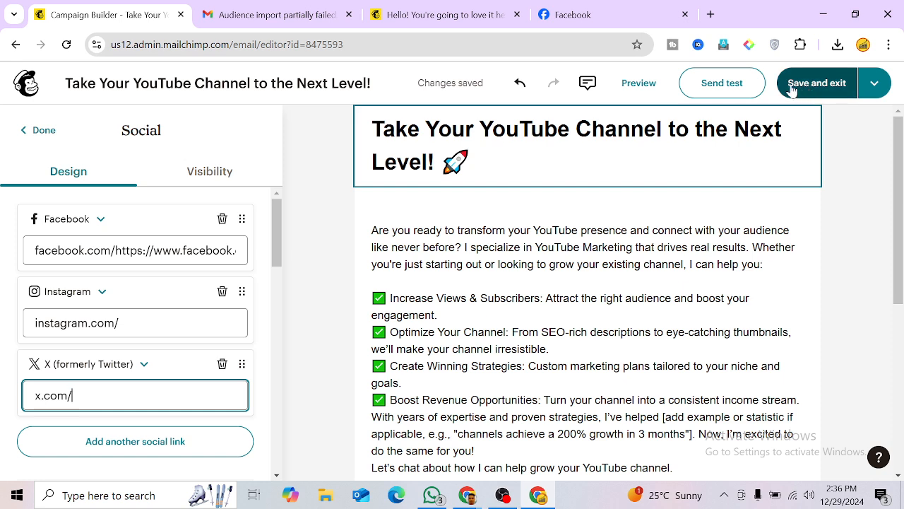
# Step: Open the email preview, scroll through it, and view the mobile layout
pyautogui.click(634, 86)
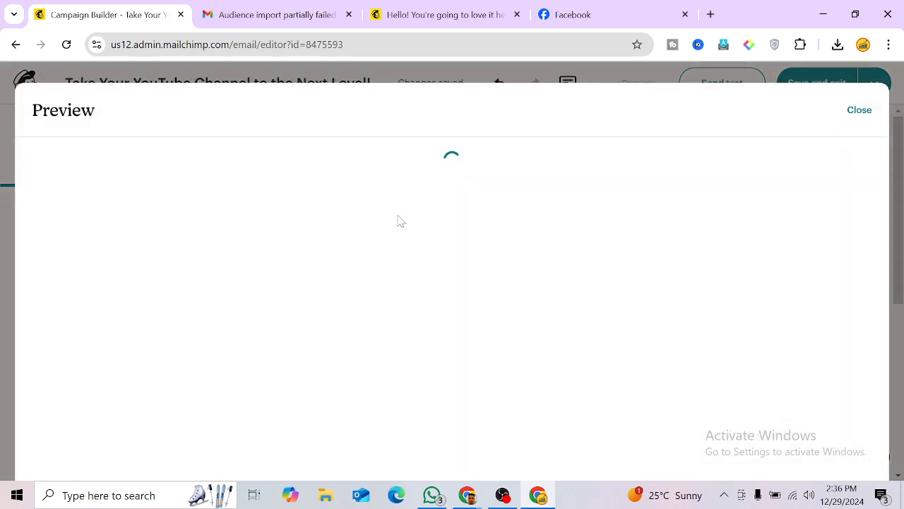
pyautogui.scroll(-6, 462, 274)
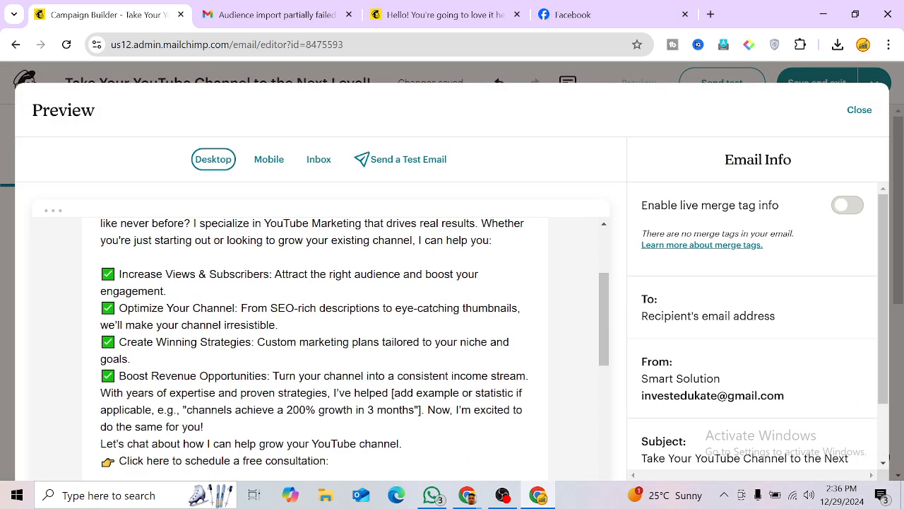
pyautogui.scroll(-3, 459, 277)
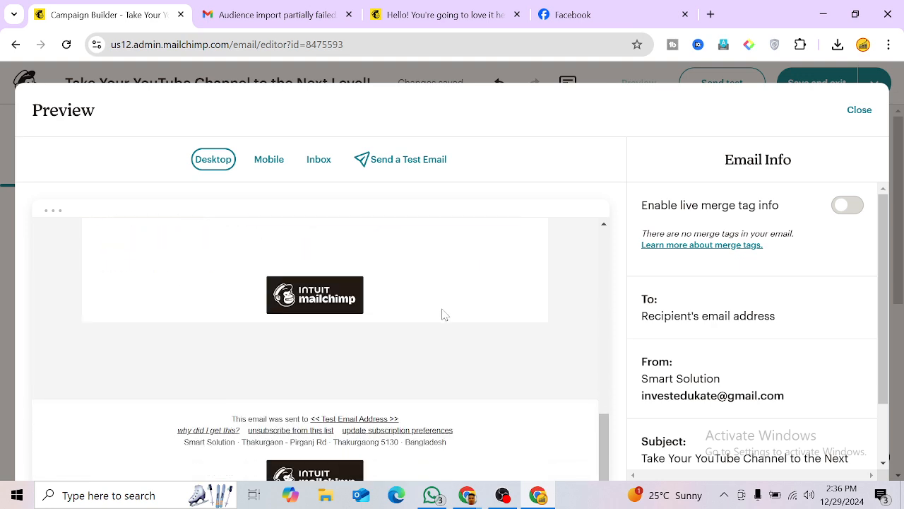
pyautogui.scroll(5, 442, 315)
pyautogui.scroll(4, 427, 303)
pyautogui.click(268, 159)
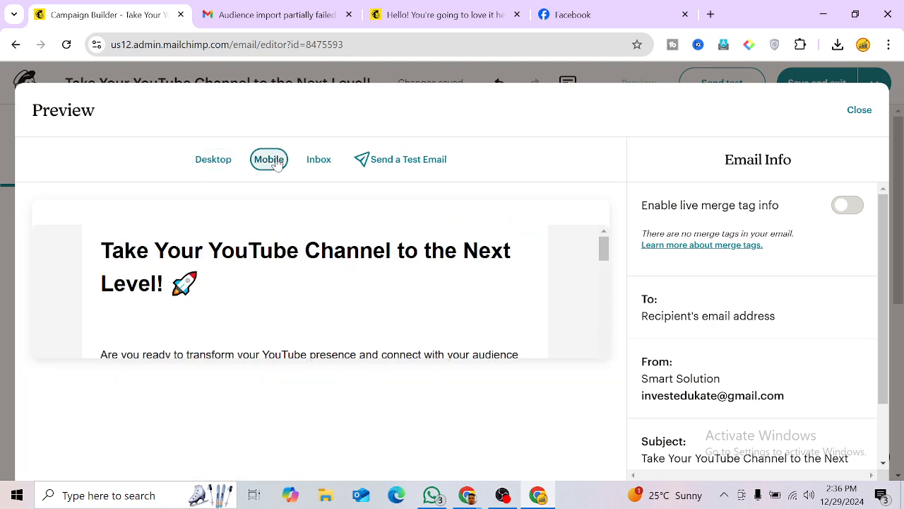
pyautogui.scroll(-10, 318, 274)
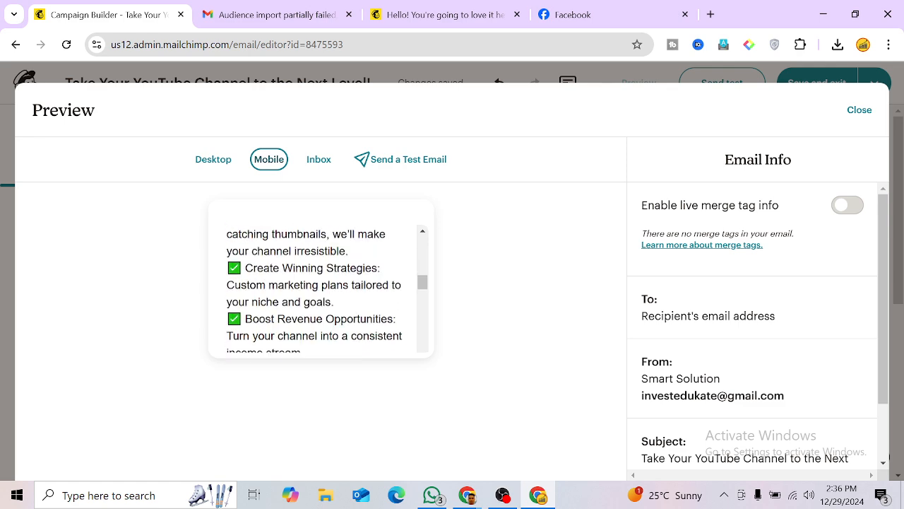
# Step: Check the inbox view, switch back to mobile, then close the preview
pyautogui.click(319, 161)
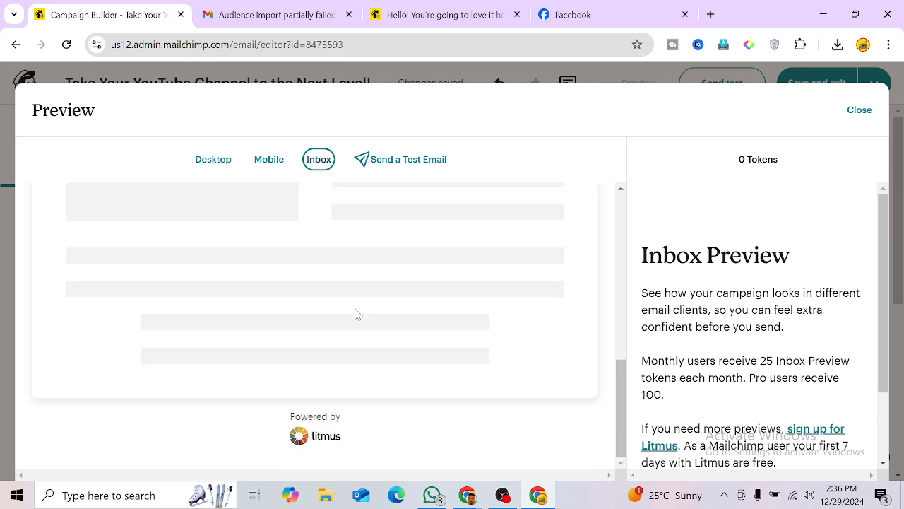
pyautogui.scroll(-1, 359, 313)
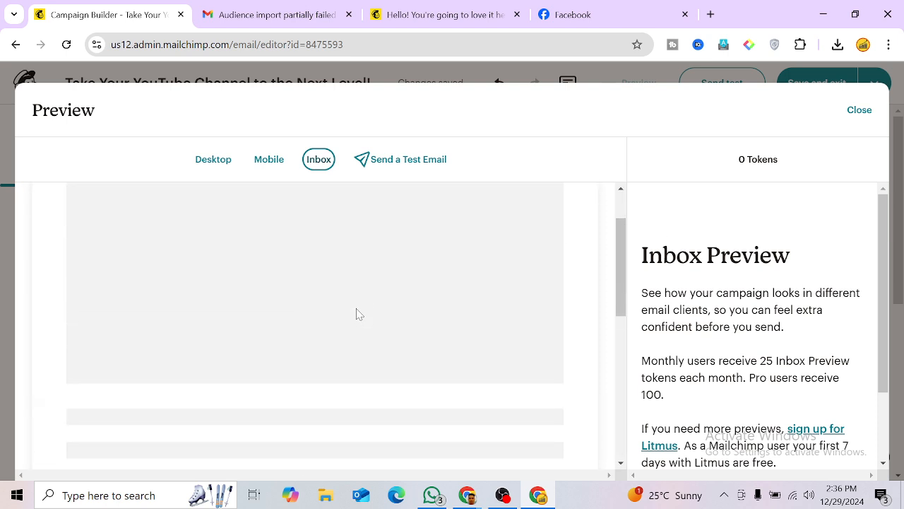
pyautogui.click(267, 159)
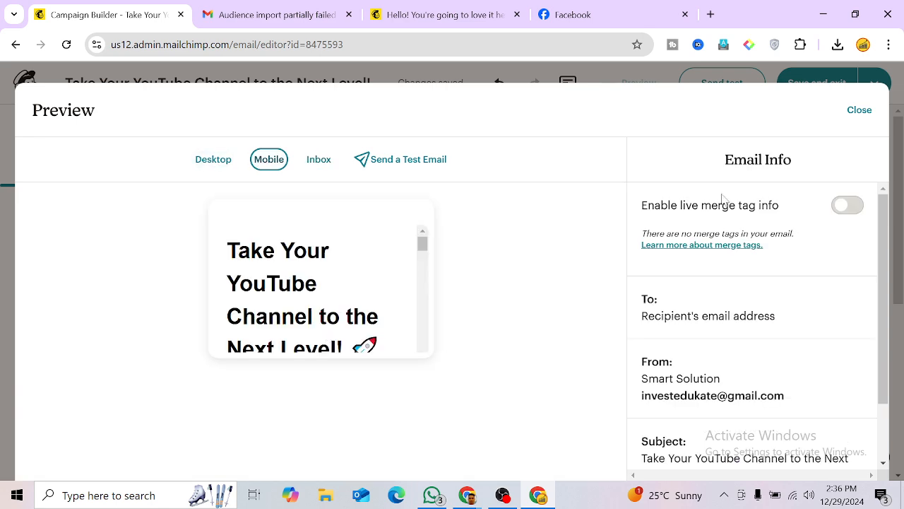
pyautogui.click(860, 110)
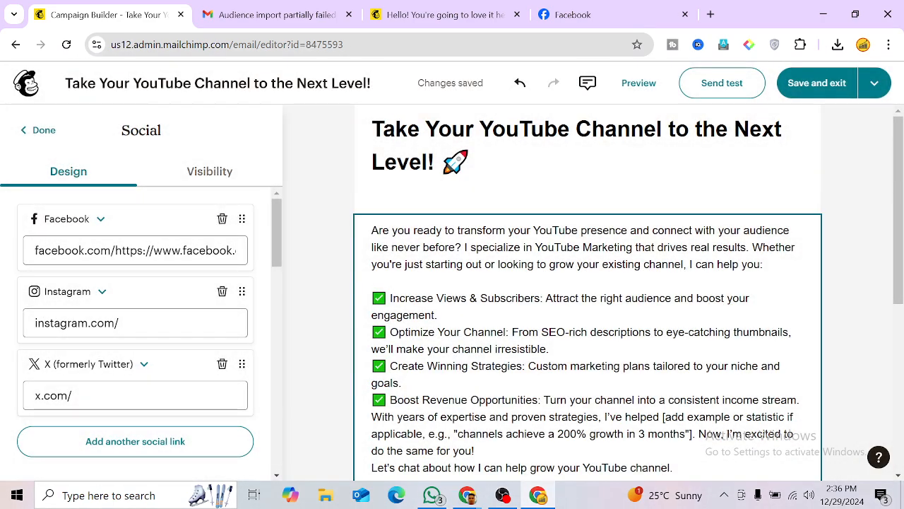
# Step: Mark the Social links block done and select the empty footer text block beneath the icons
pyautogui.click(875, 85)
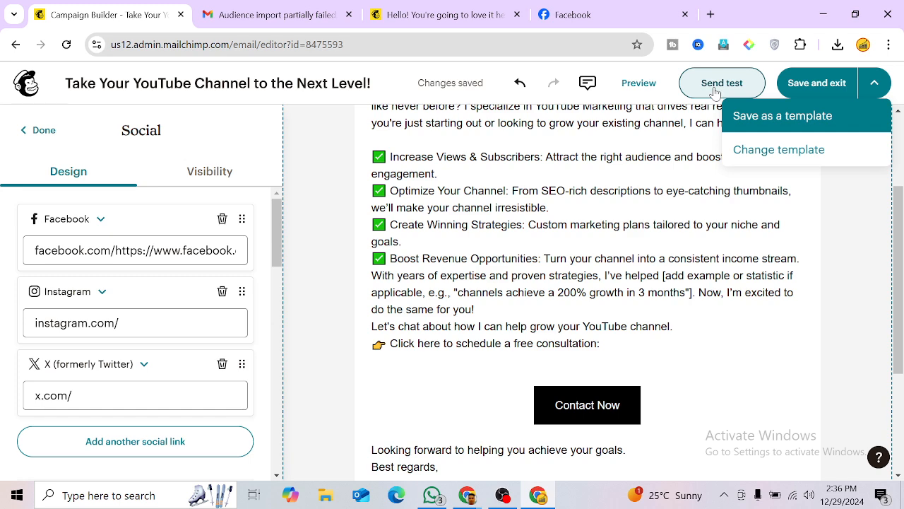
pyautogui.click(49, 131)
pyautogui.scroll(-3, 715, 337)
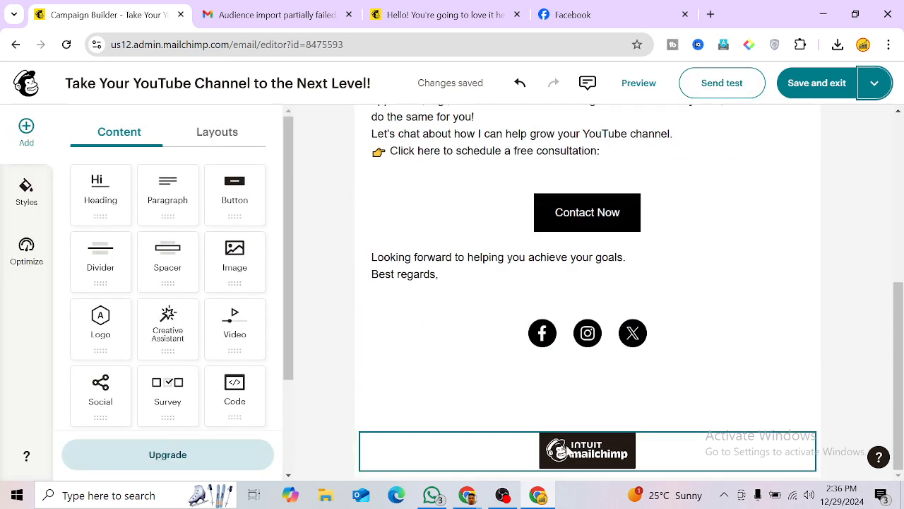
pyautogui.click(587, 413)
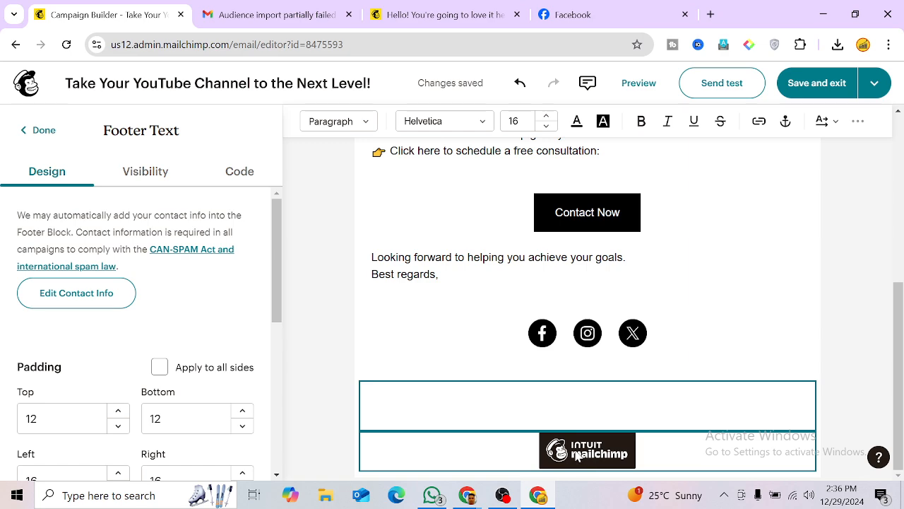
pyautogui.scroll(5, 582, 455)
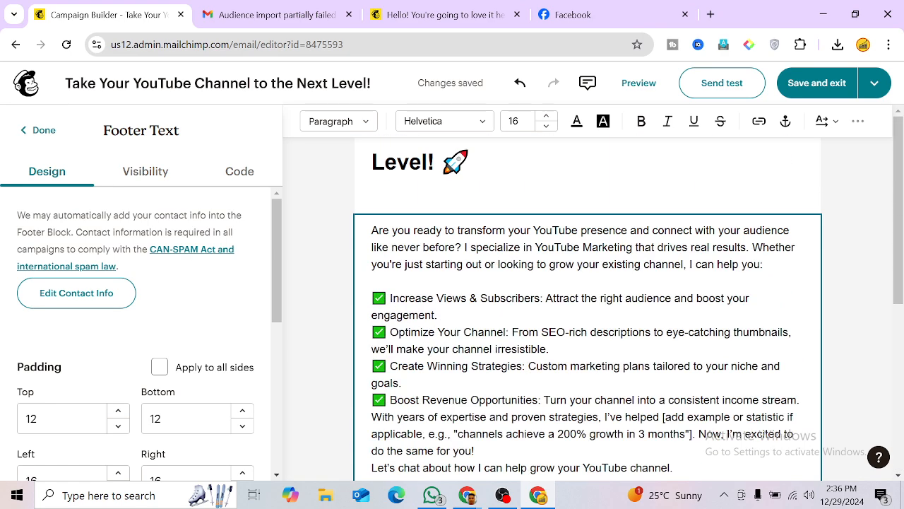
pyautogui.scroll(-5, 488, 367)
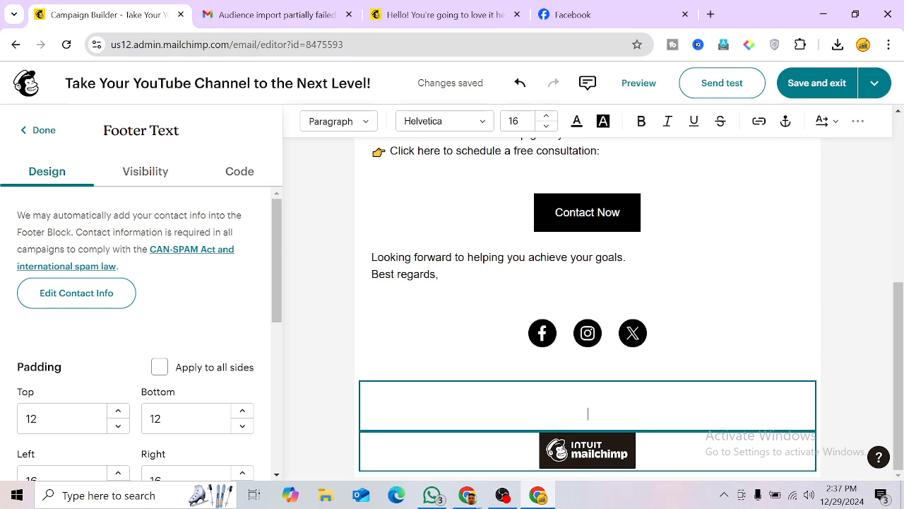
pyautogui.scroll(5, 587, 450)
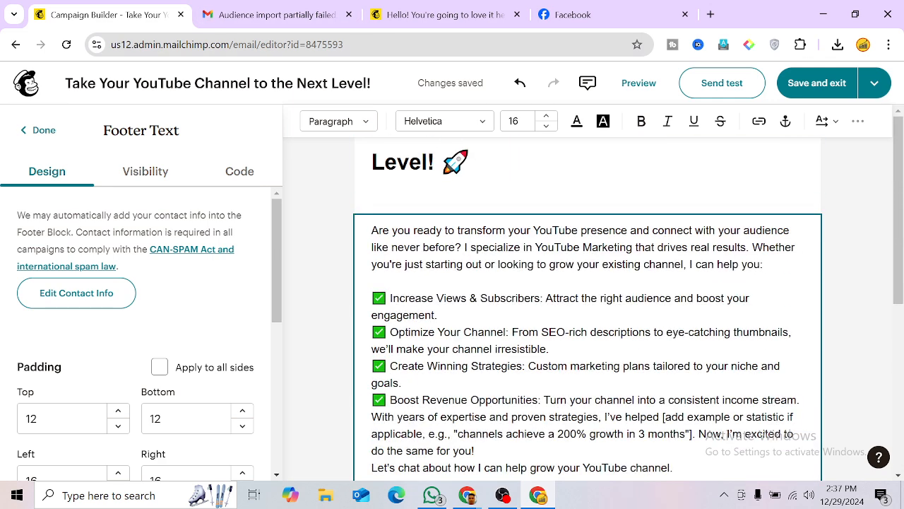
pyautogui.click(720, 90)
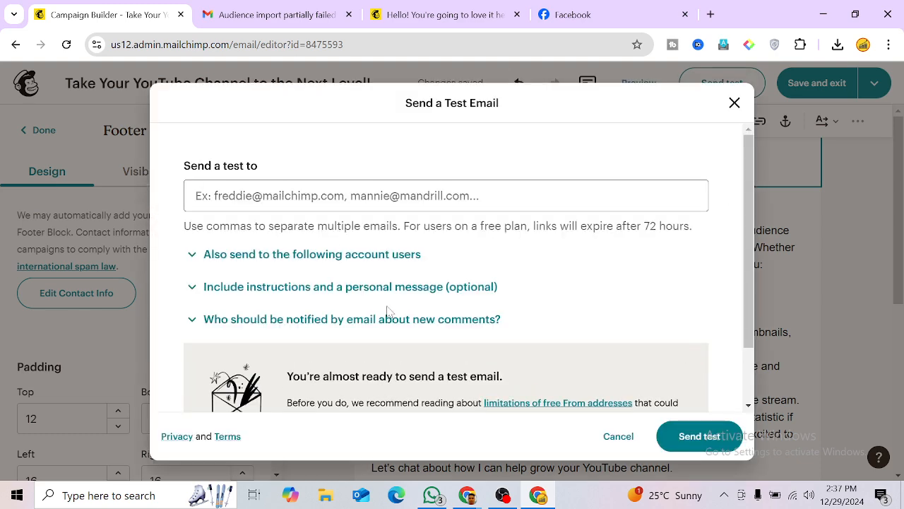
pyautogui.scroll(-1, 387, 311)
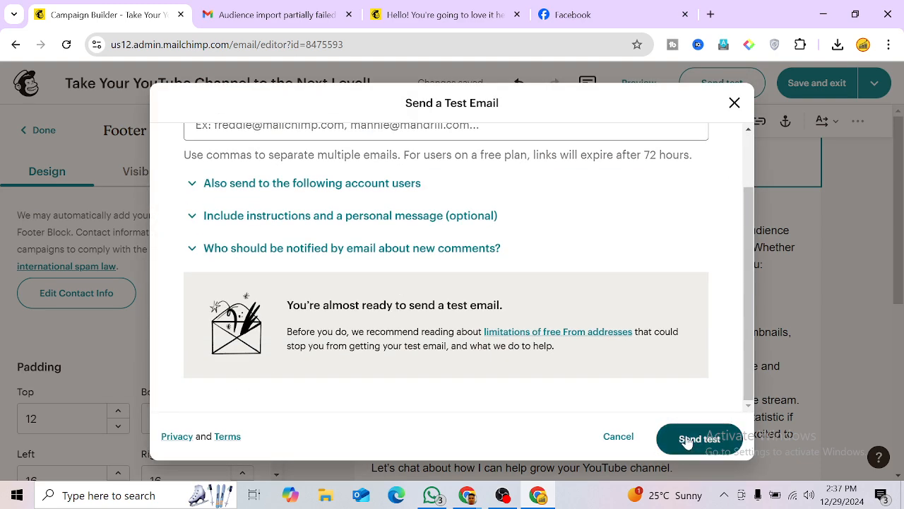
pyautogui.click(685, 438)
pyautogui.scroll(-1, 475, 342)
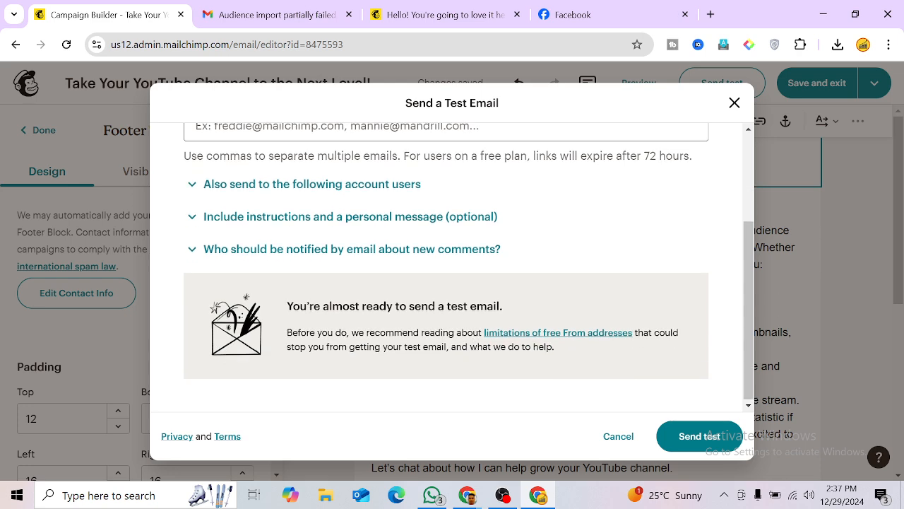
pyautogui.click(684, 439)
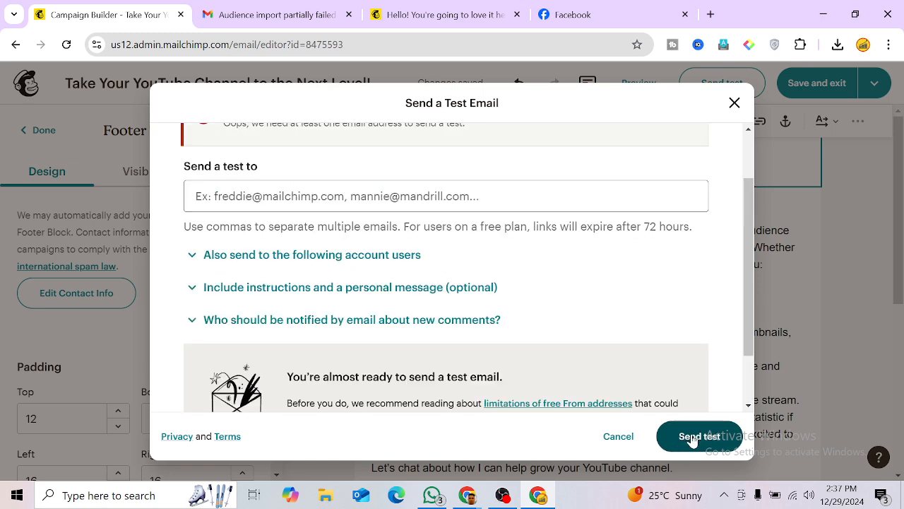
pyautogui.scroll(1, 305, 265)
pyautogui.click(304, 267)
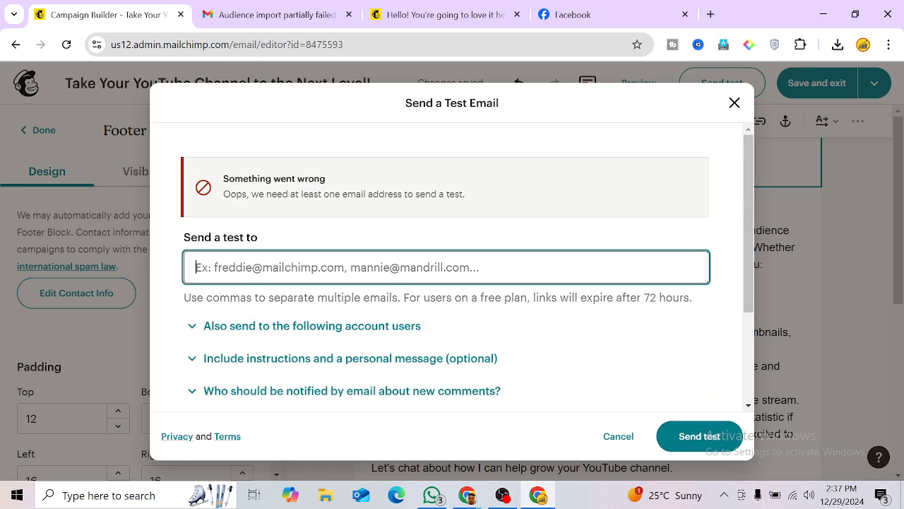
pyautogui.click(734, 102)
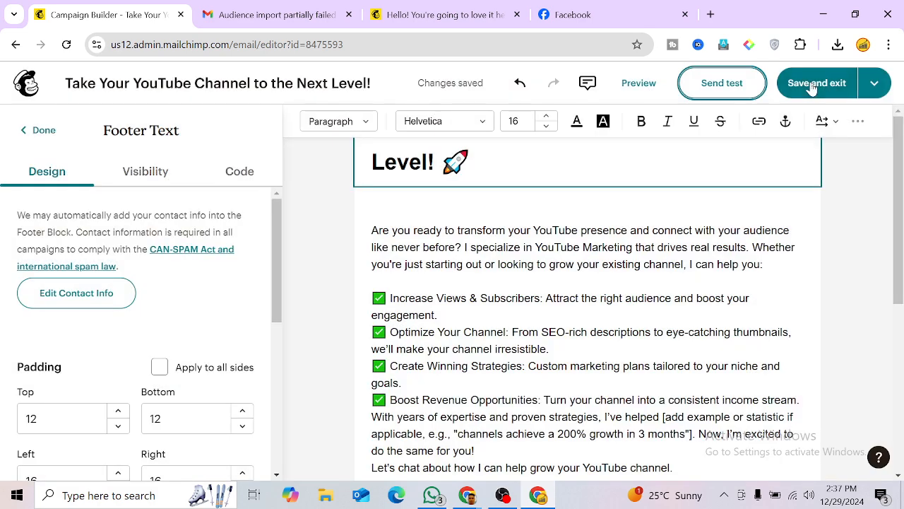
# Step: Save and exit, review the checklist, and send the campaign to Smart Solution's 9 subscribers
pyautogui.click(812, 84)
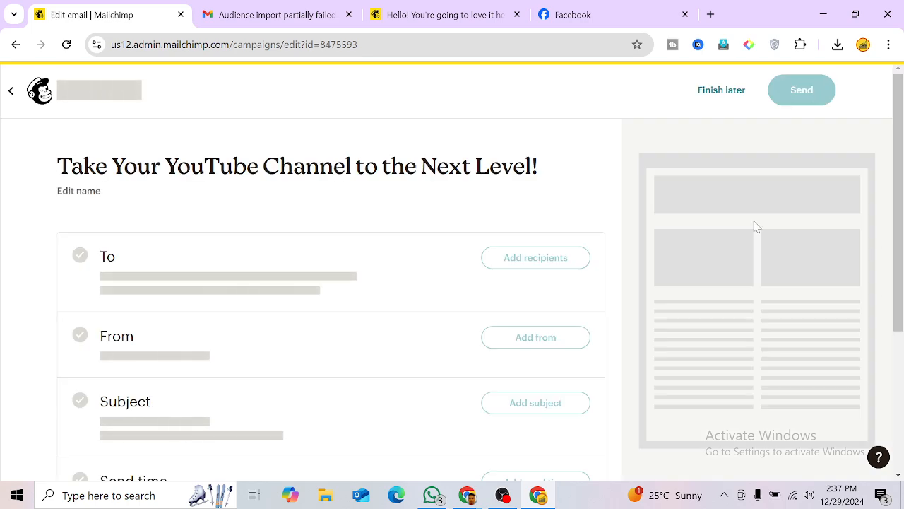
pyautogui.scroll(-4, 284, 295)
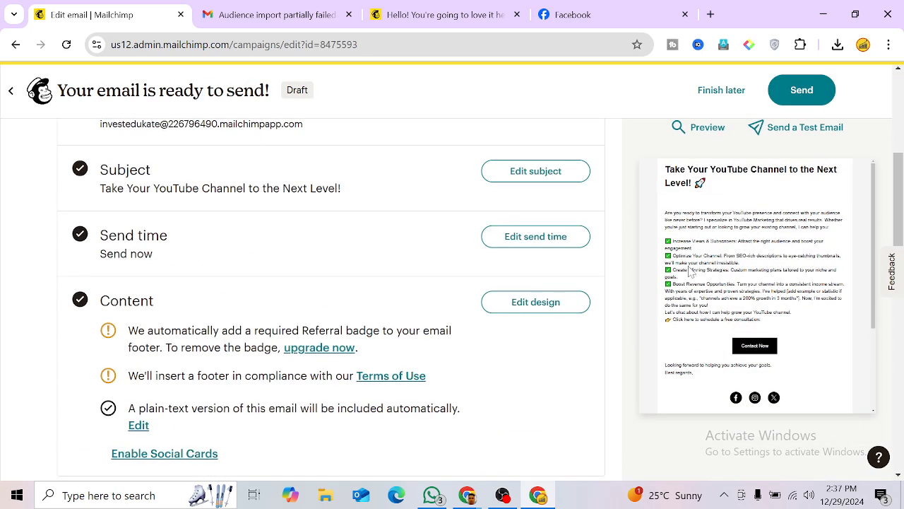
pyautogui.scroll(-2, 252, 328)
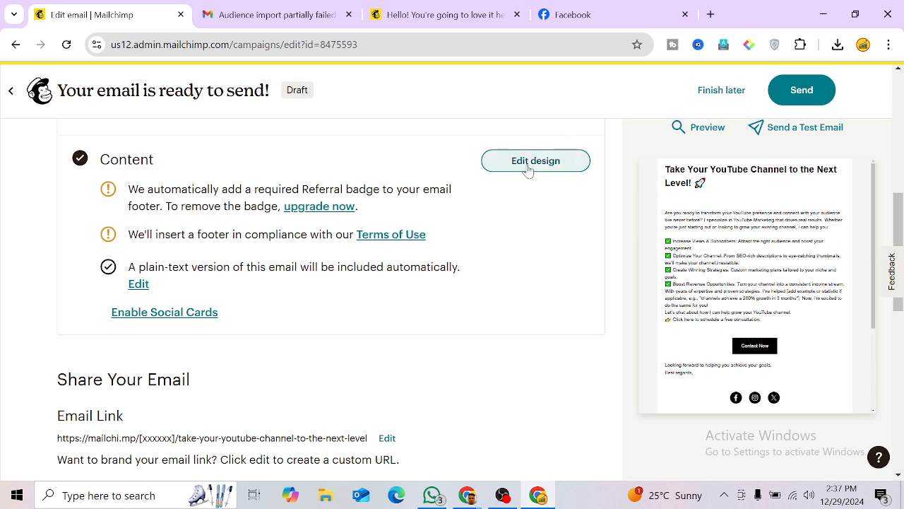
pyautogui.scroll(2, 353, 336)
pyautogui.scroll(2, 747, 273)
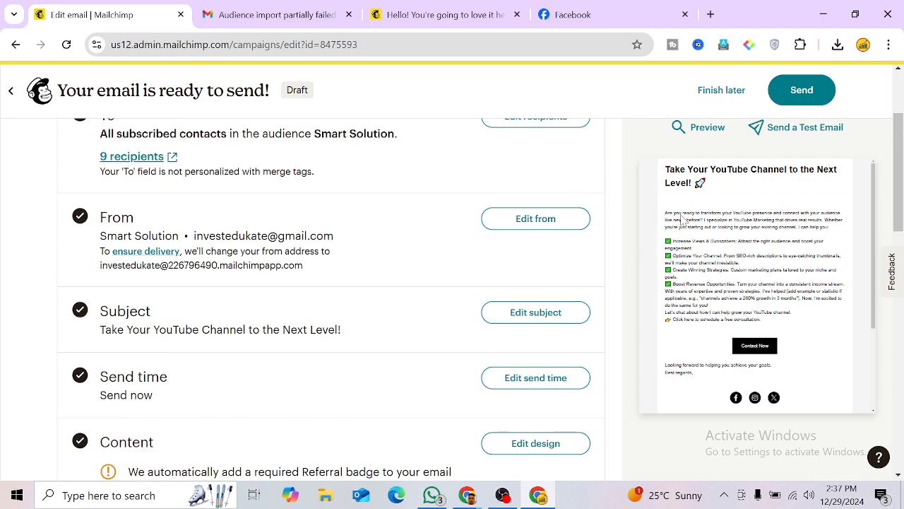
pyautogui.scroll(-3, 710, 304)
pyautogui.scroll(2, 502, 242)
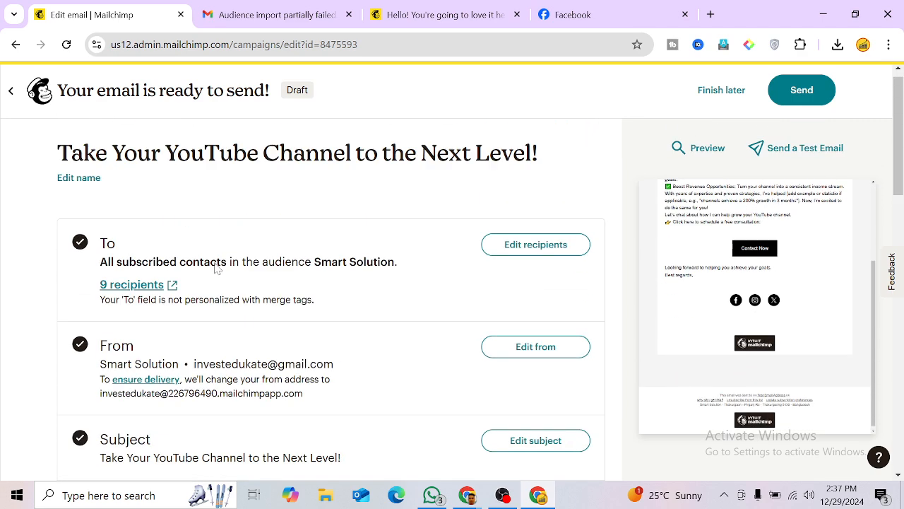
pyautogui.click(804, 95)
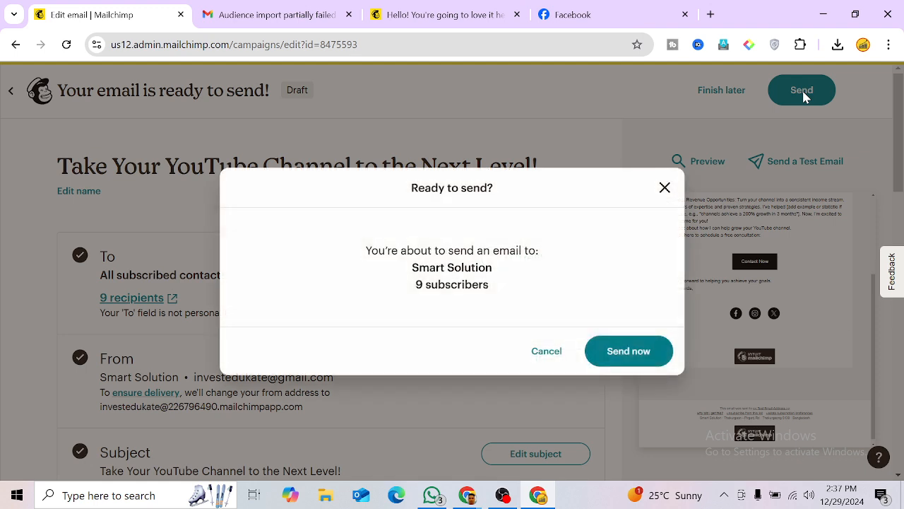
pyautogui.click(615, 358)
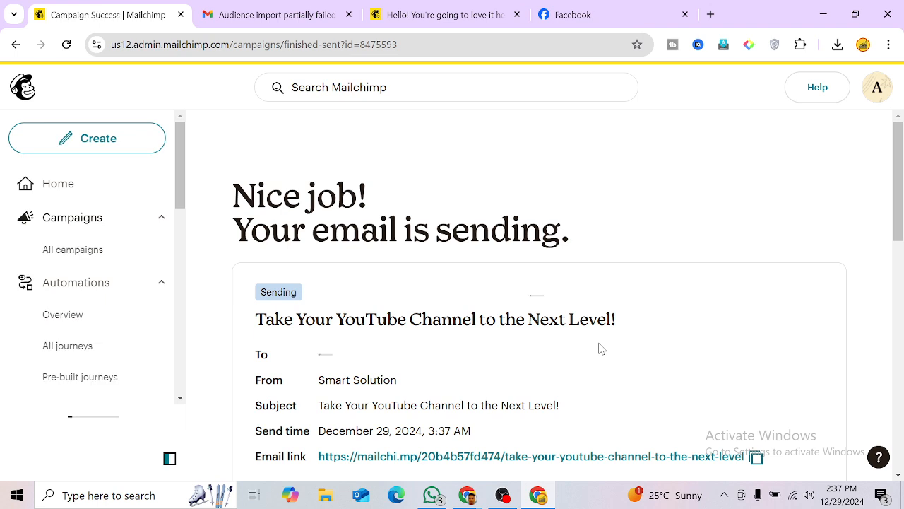
pyautogui.scroll(-1, 591, 332)
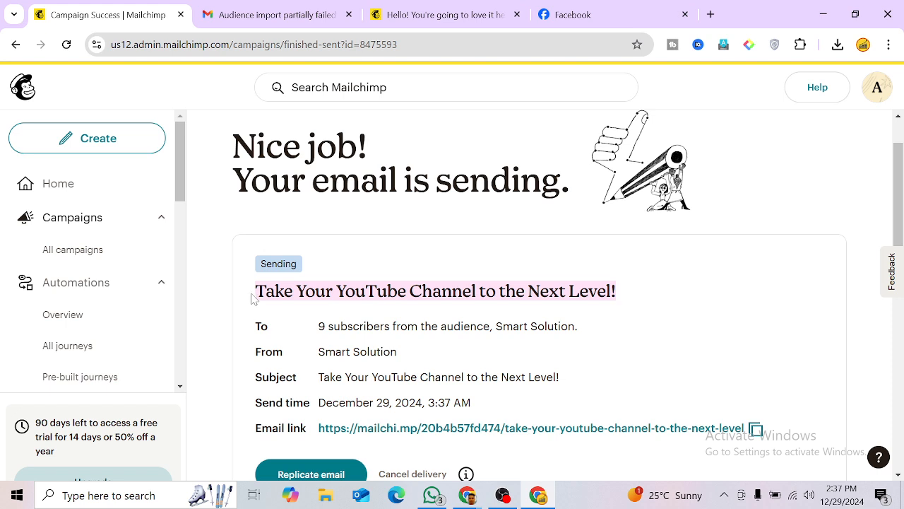
pyautogui.scroll(-1, 253, 298)
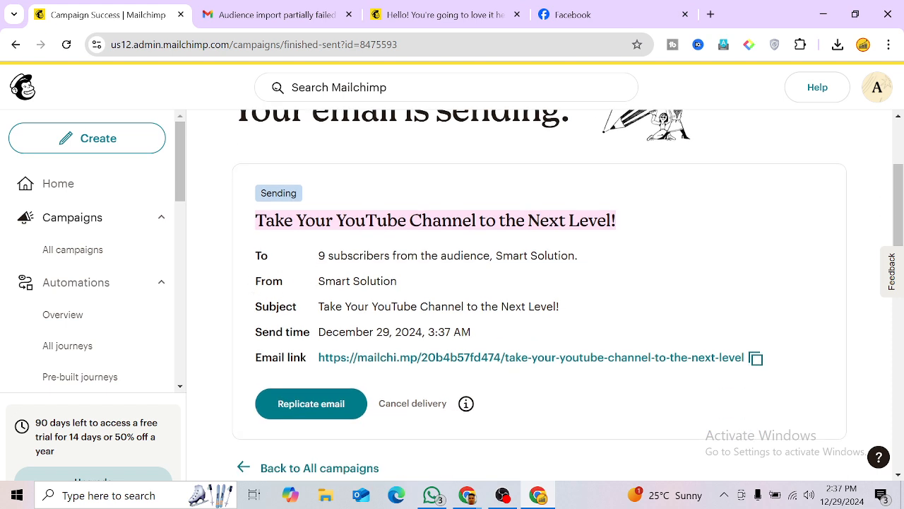
pyautogui.scroll(-1, 675, 293)
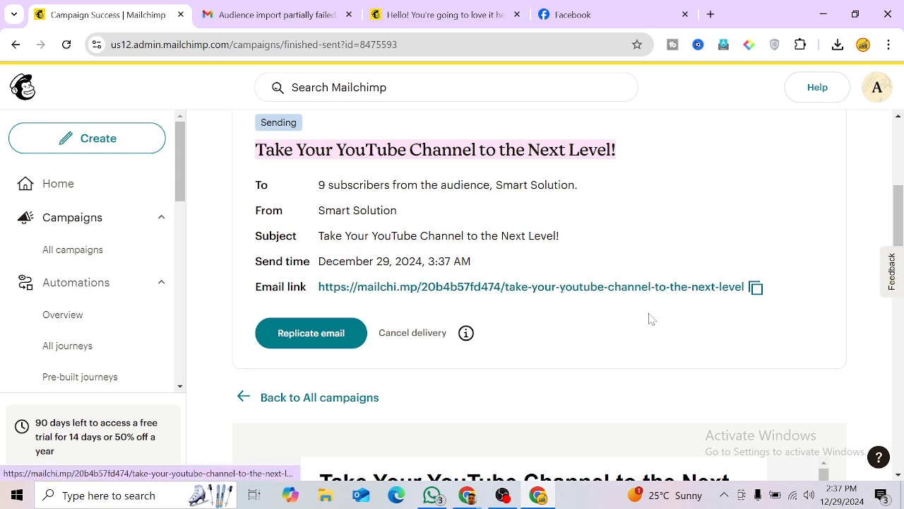
pyautogui.scroll(1, 648, 317)
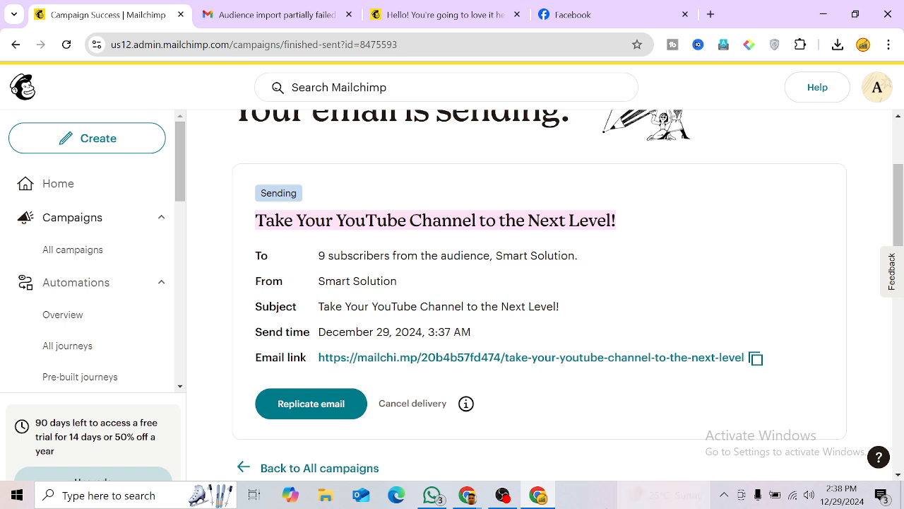
pyautogui.moveTo(466, 503)
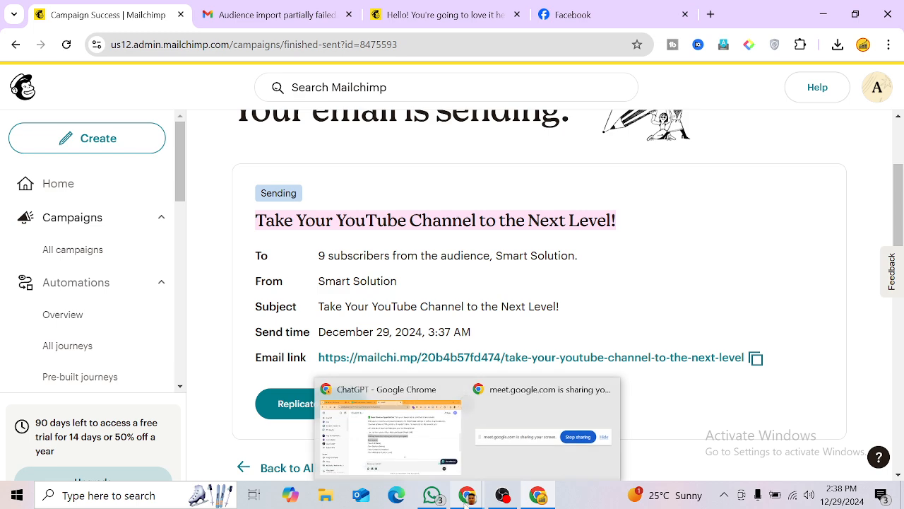
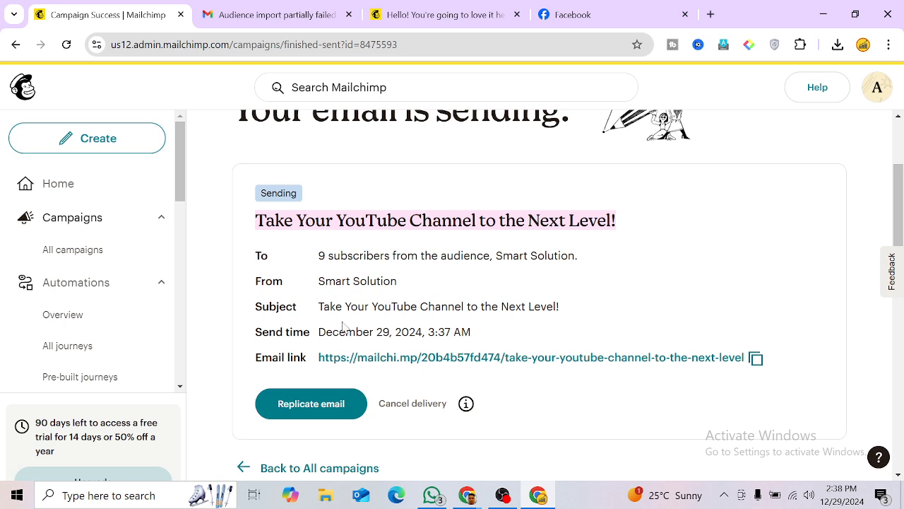
# Step: Scroll through the success page for 'Take Your YouTube Channel to the Next Level!', then bring OBS Studio forward
pyautogui.scroll(-1, 343, 324)
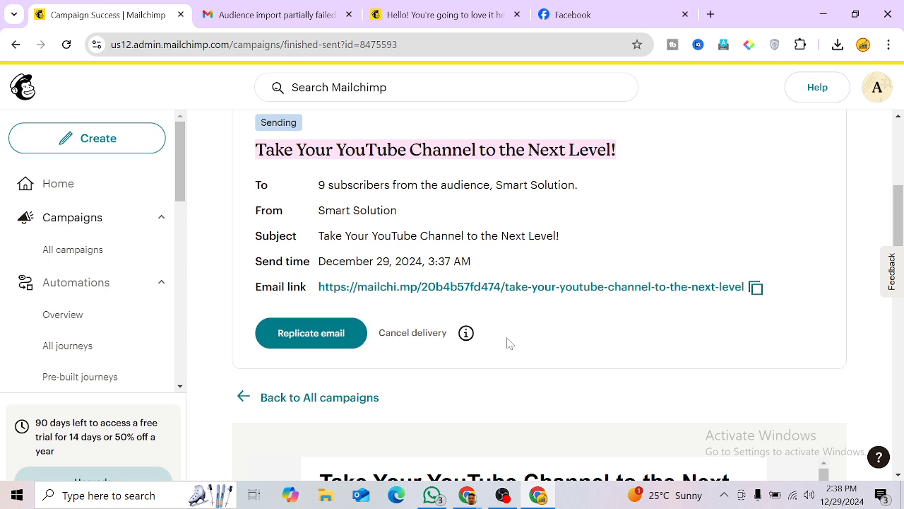
pyautogui.moveTo(467, 494)
pyautogui.click(502, 495)
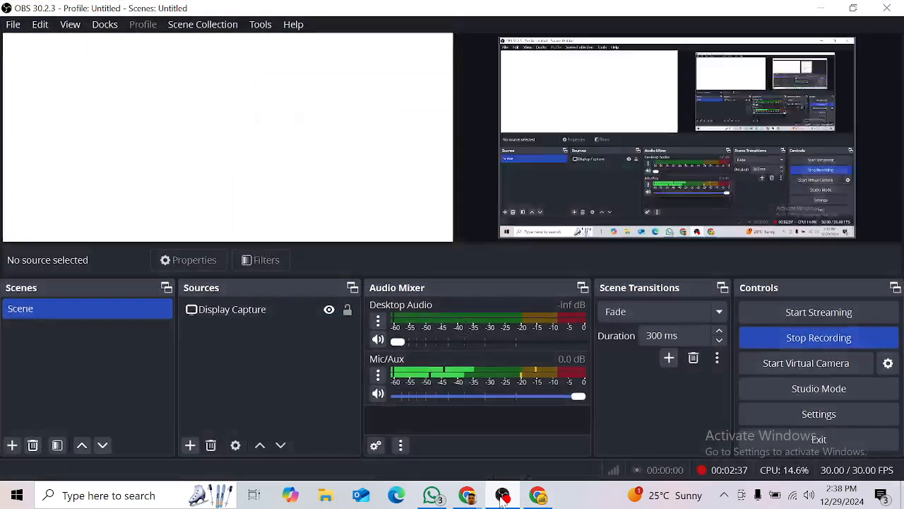